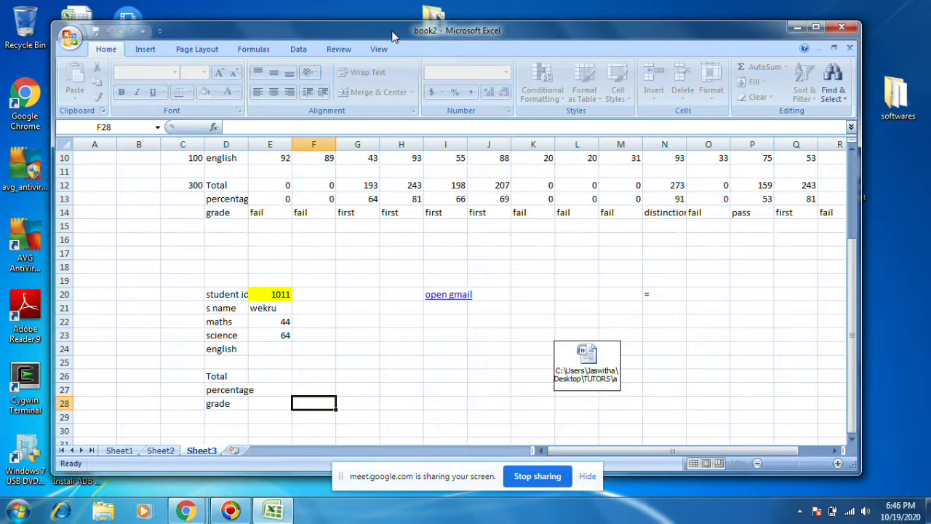
Step: Position the book2 window, scroll through Sheet1's marks table, and view the Review and Data ribbons
left_click_drag(395, 33, 388, 25)
left_click(122, 440)
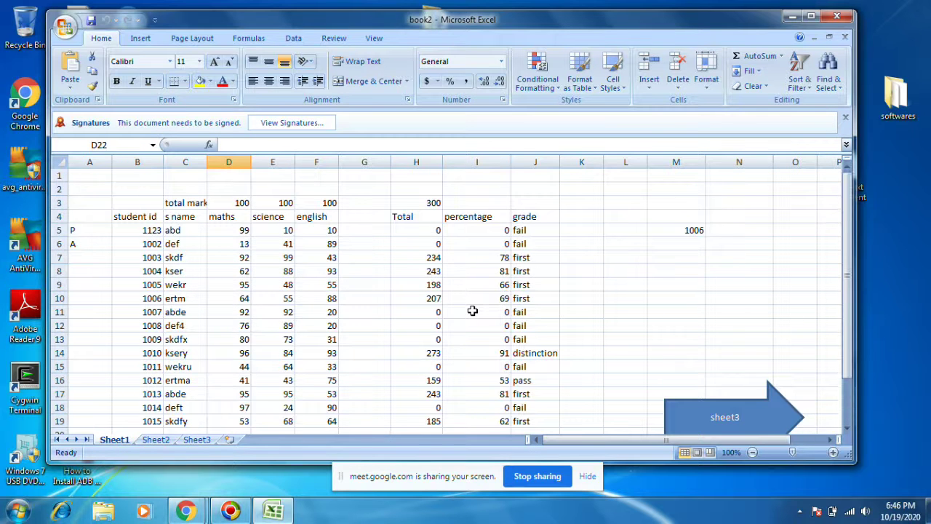
scroll(472, 311, "down", 1)
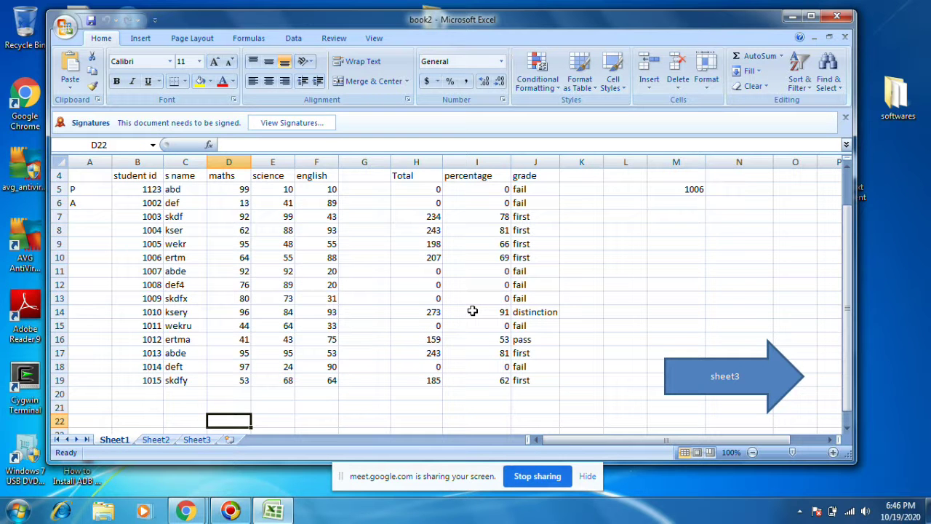
scroll(472, 311, "up", 1)
scroll(472, 310, "down", 1)
left_click(339, 41)
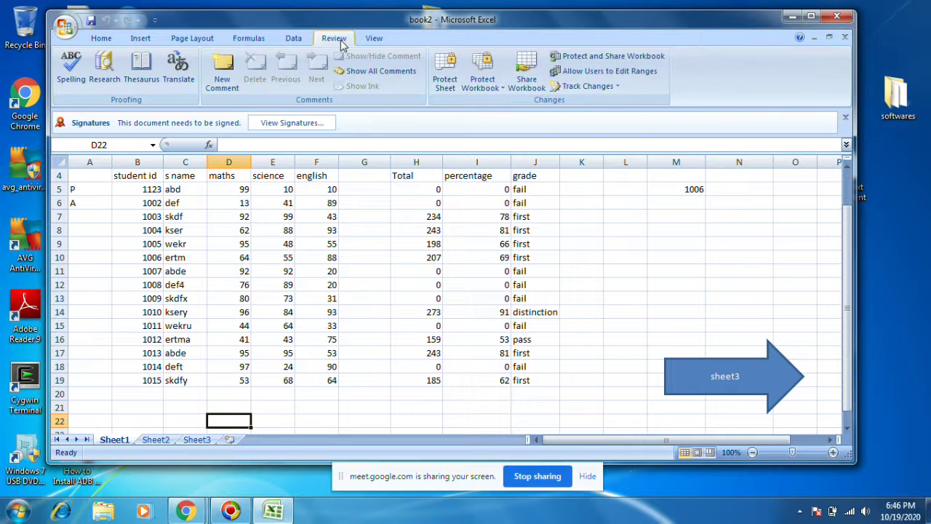
left_click(288, 42)
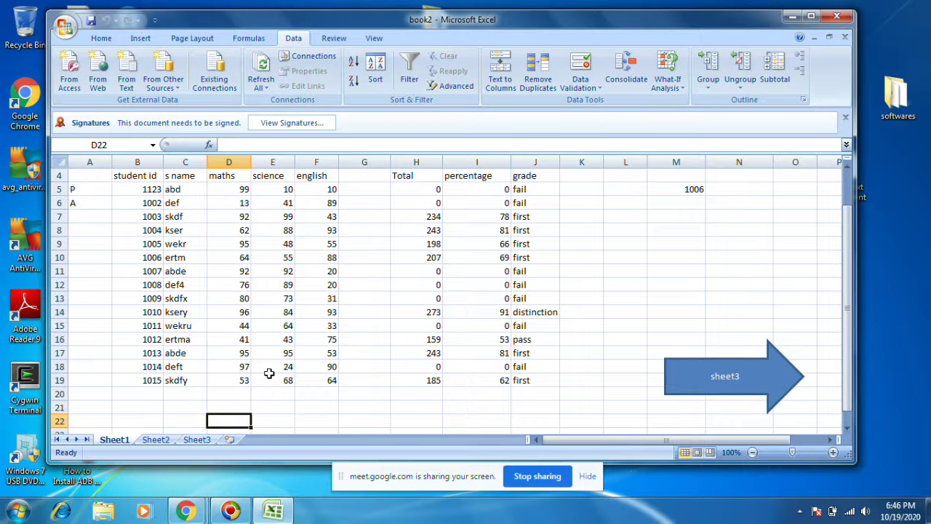
Step: Clear Sheet1's Total, percentage and grade columns (H2:J20)
scroll(269, 372, "up", 1)
scroll(256, 311, "down", 1)
scroll(257, 298, "up", 1)
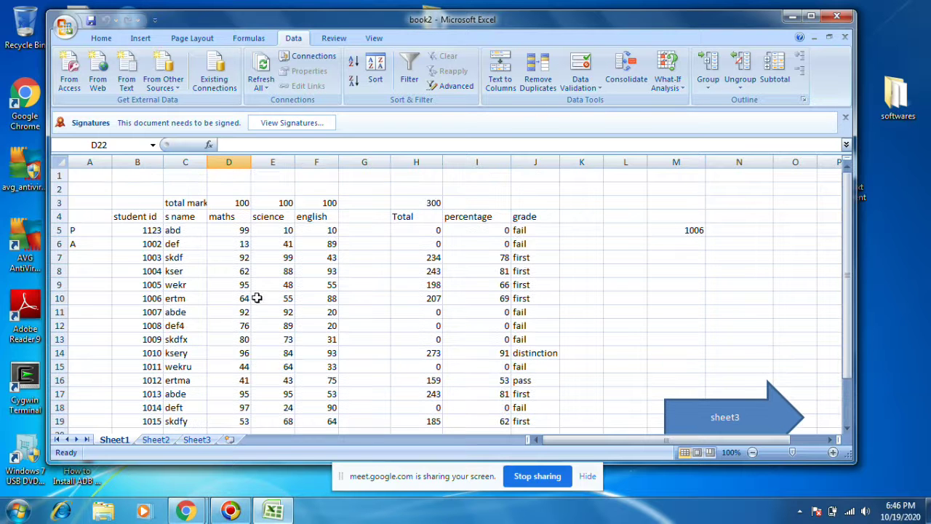
left_click_drag(154, 202, 299, 202)
left_click_drag(400, 211, 395, 170)
scroll(553, 400, "down", 1)
left_click(563, 394)
key("Left")
left_click(554, 421)
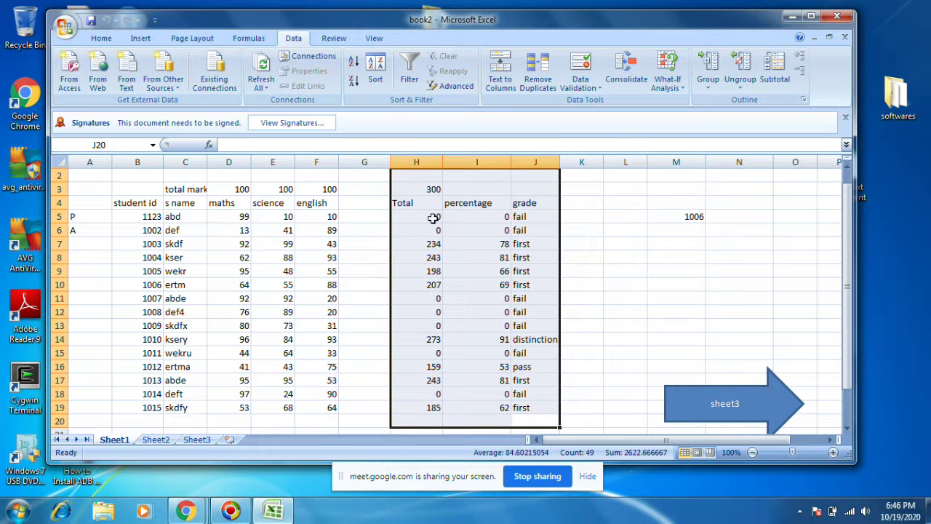
key("Delete")
Step: Copy the marks table B4:F19, then delete the P and A markers in A5:A8
left_click_drag(137, 202, 336, 412)
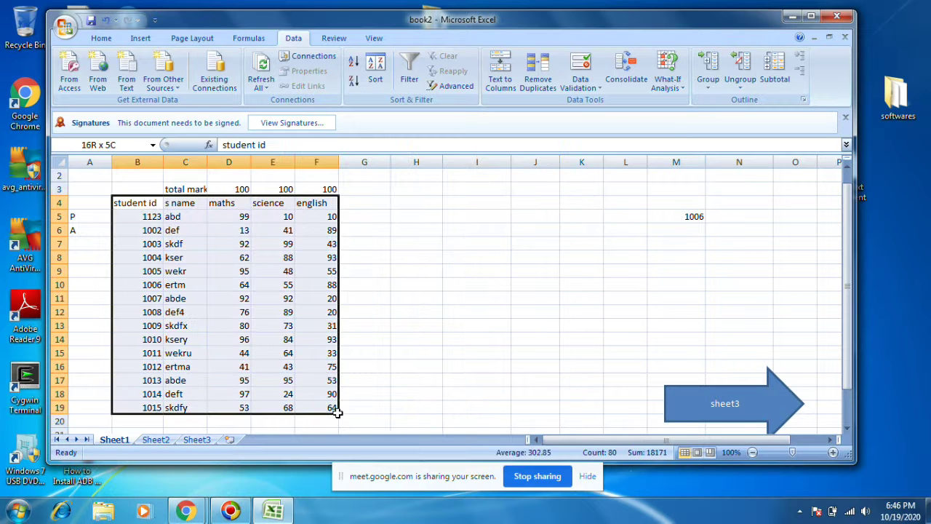
right_click(278, 320)
left_click(320, 124)
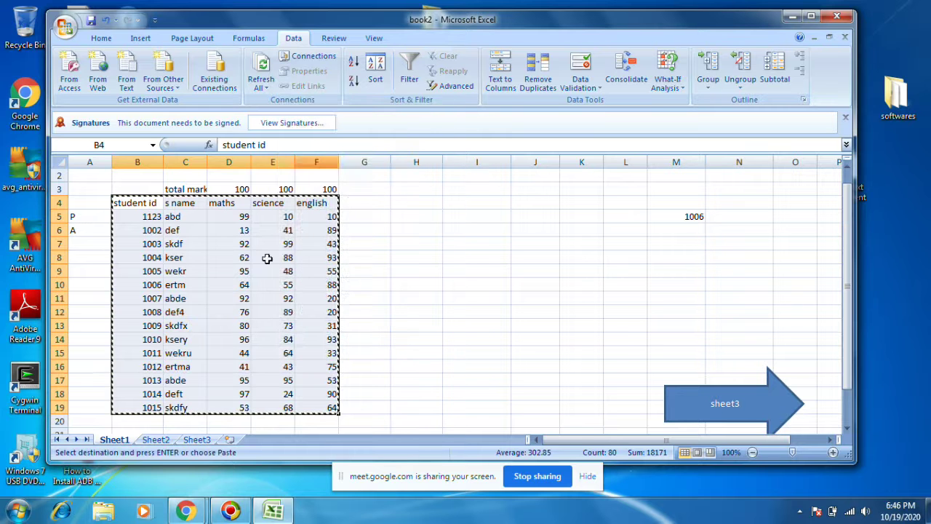
left_click_drag(84, 216, 85, 263)
key("Delete")
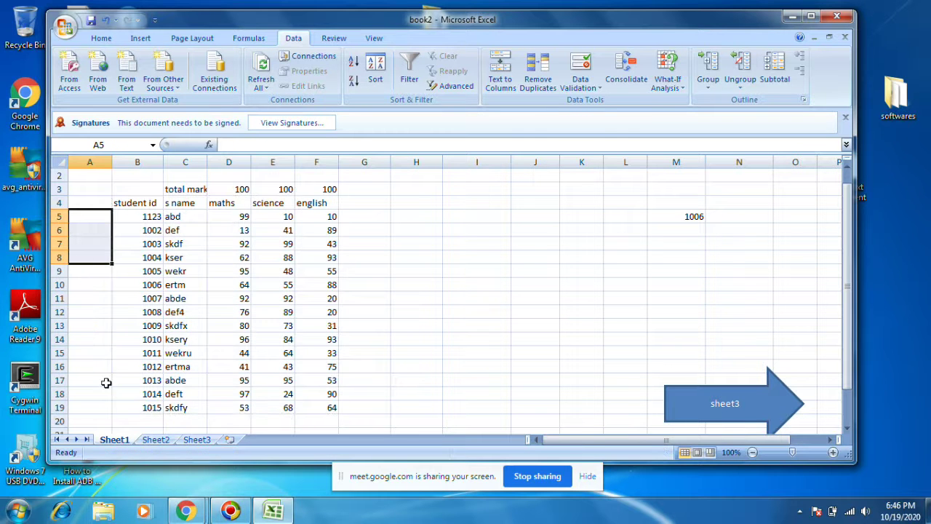
left_click(156, 439)
Step: Delete the signature picture from Sheet2
left_click_drag(122, 186, 436, 431)
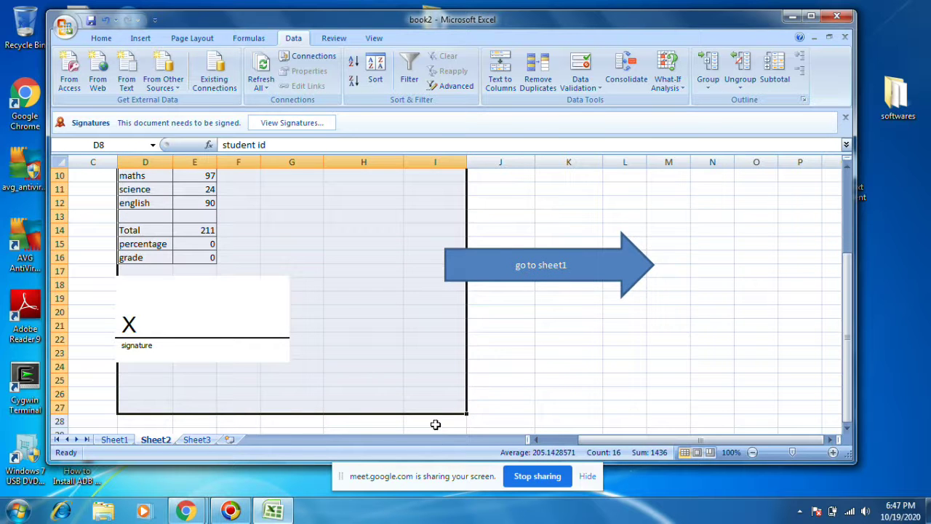
left_click(283, 312)
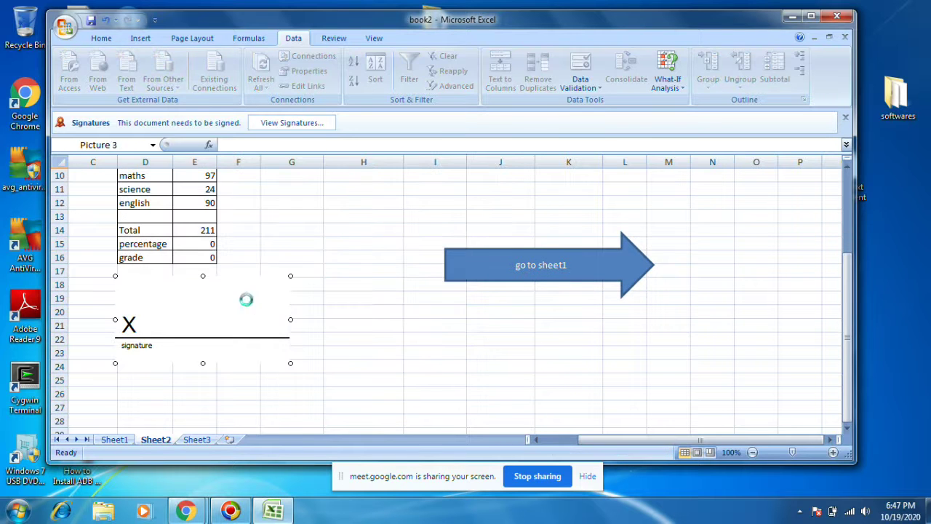
key("Delete")
left_click(552, 240)
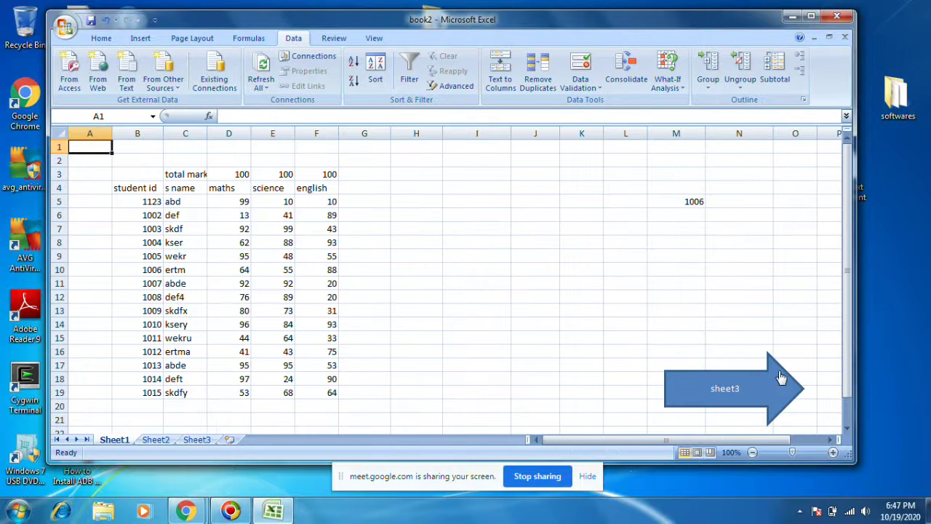
left_click(773, 366)
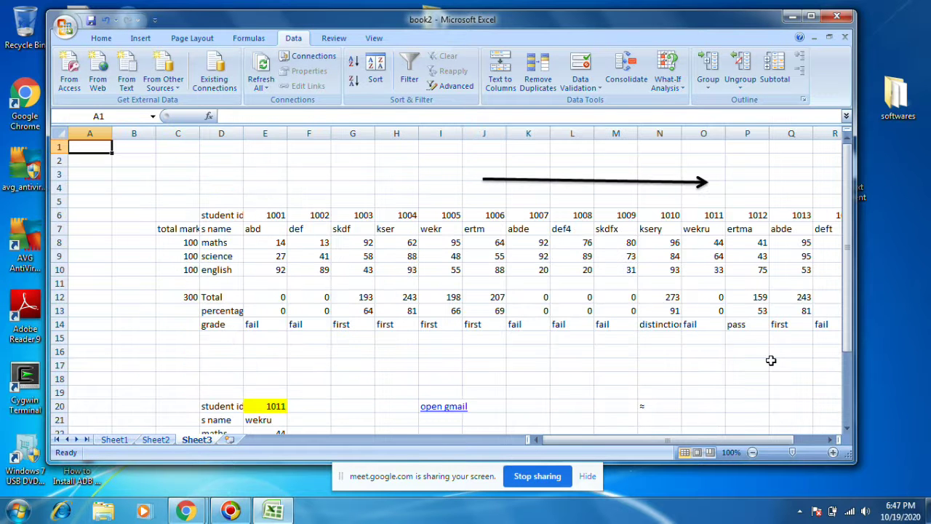
left_click(169, 440)
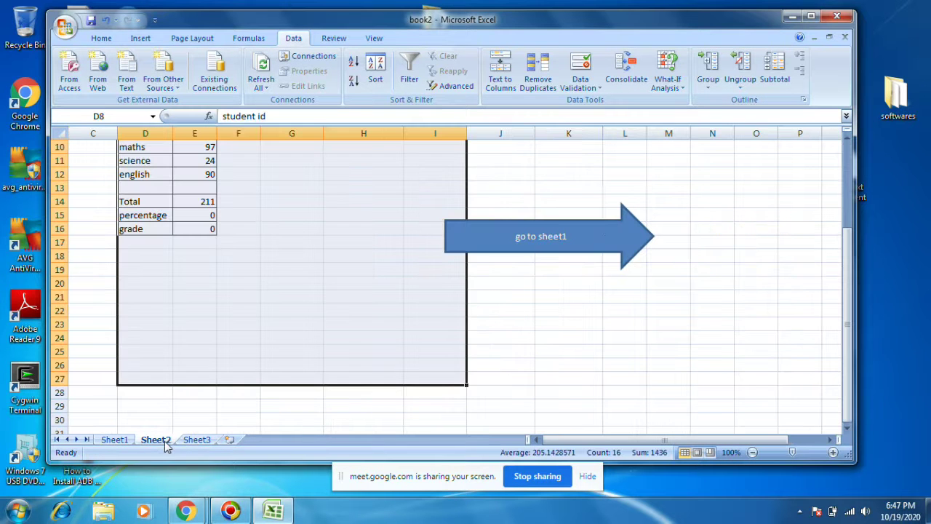
Step: Delete the 'go to sheet1' arrow shape from Sheet2, then move to Sheet3
left_click(606, 227, "ctrl")
right_click(606, 227)
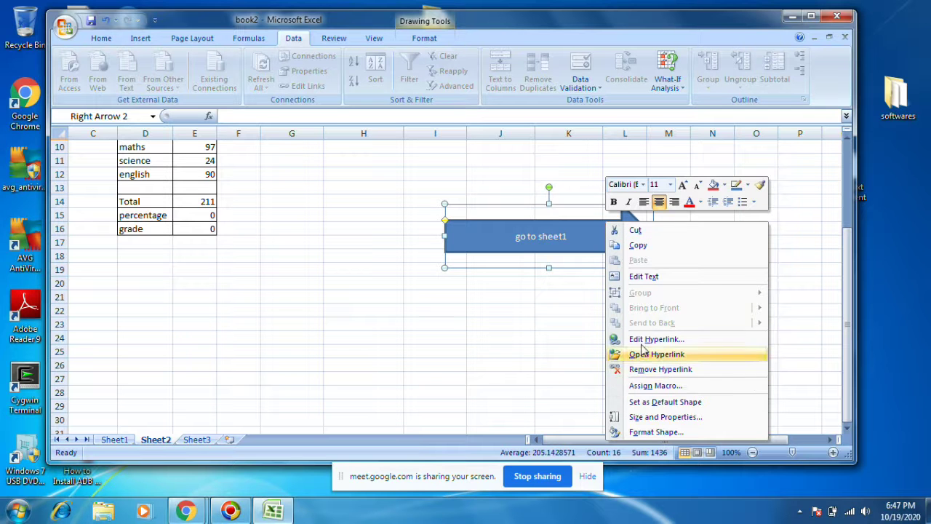
left_click(473, 269)
key("Delete")
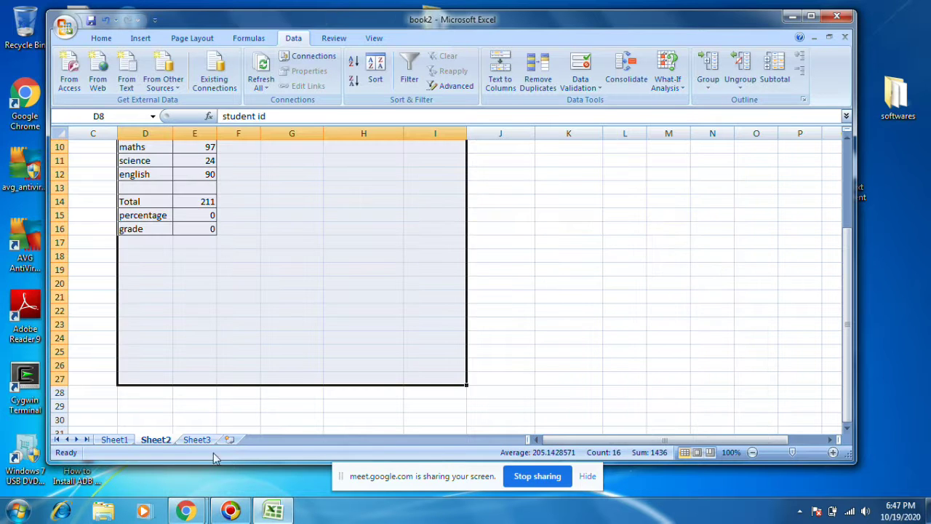
left_click(197, 439)
Step: Clear Sheet3's transposed marks table C5:P28 and delete its long arrow line
left_click_drag(166, 202, 742, 442)
key("Delete")
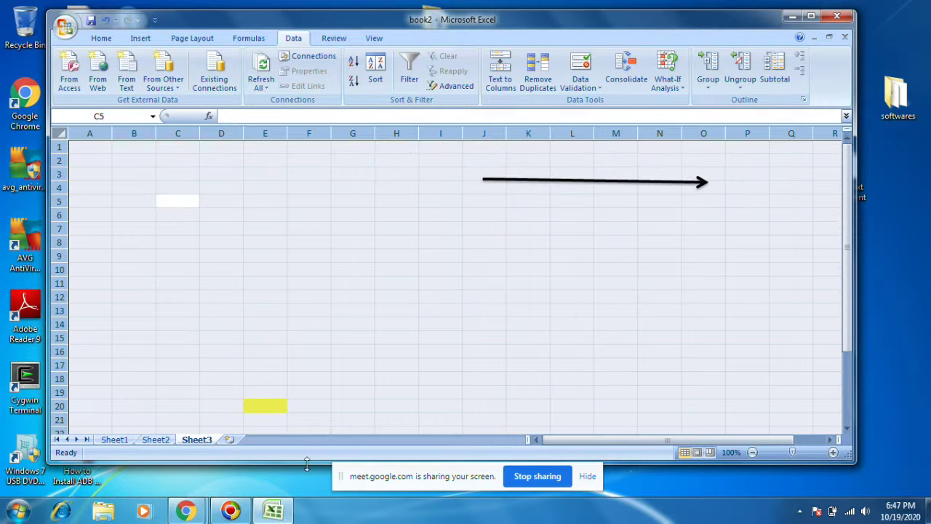
left_click(309, 297)
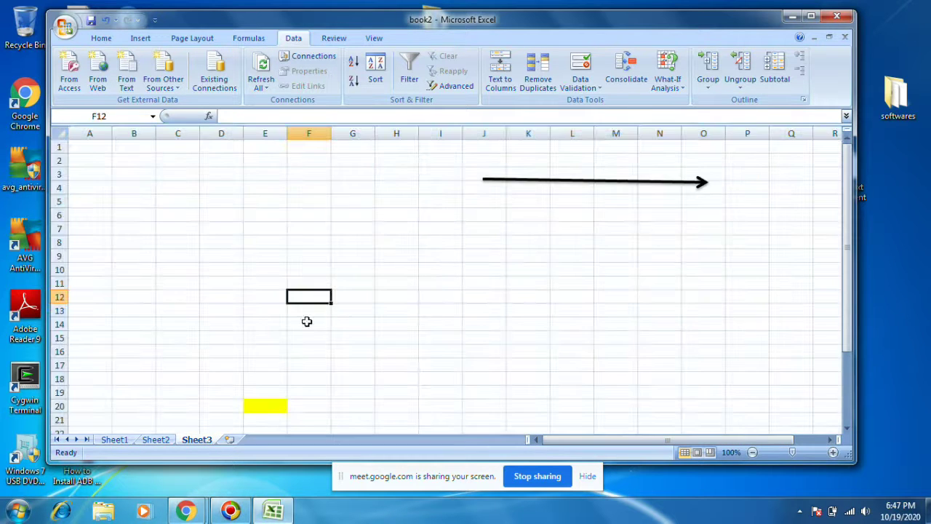
left_click(533, 181)
key("Delete")
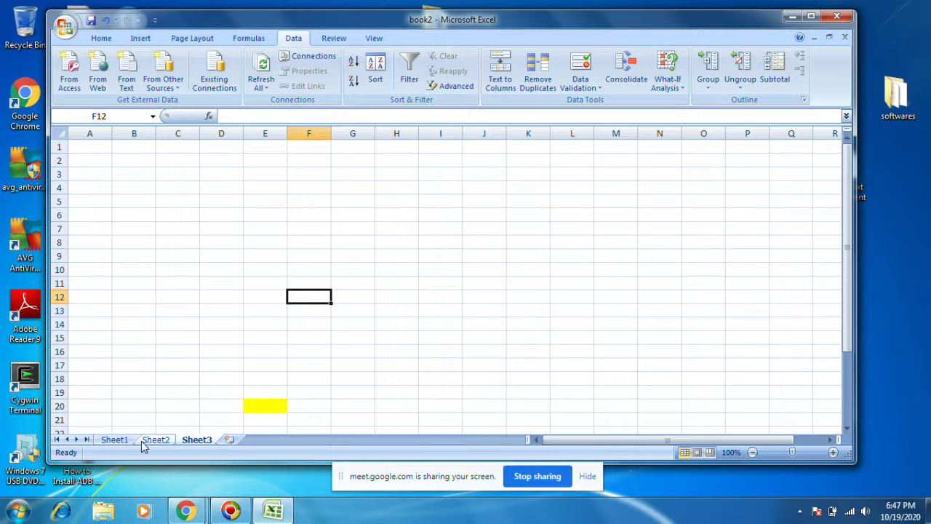
Step: Clear the contents of Sheet2's record card cells D8:F18
left_click(156, 439)
scroll(264, 380, "up", 2)
left_click(166, 255)
left_click_drag(122, 200, 233, 332)
key("Delete")
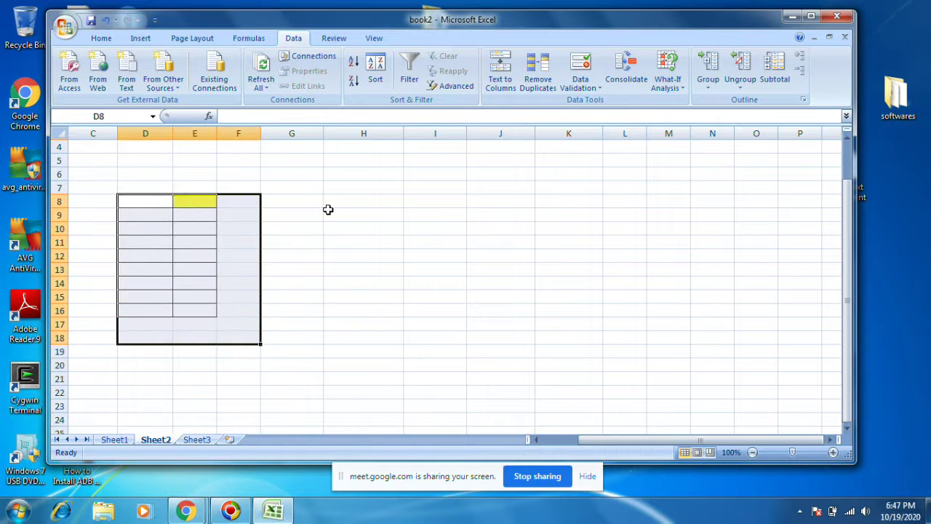
Step: Strip the yellow fill and borders from Sheet2's E6:G11 using Format Painter and Clear Formats
left_click(327, 211)
left_click(101, 38)
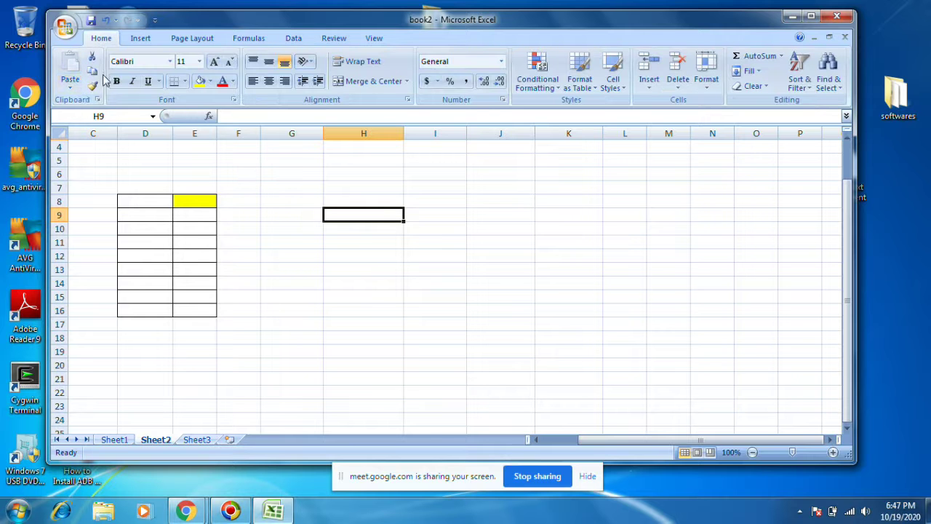
left_click(70, 88)
left_click(92, 86)
left_click(188, 199)
left_click(246, 245)
left_click_drag(208, 174, 218, 216)
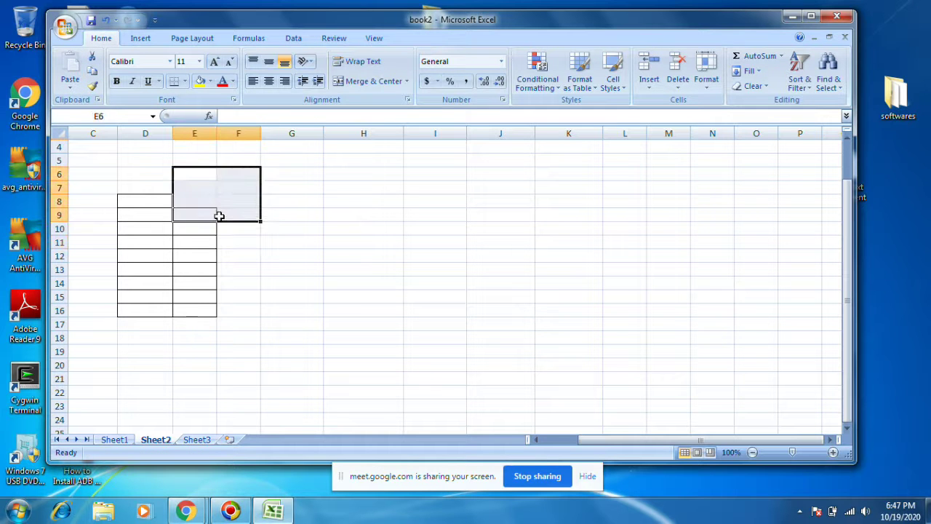
left_click(219, 219)
left_click_drag(178, 169, 264, 237)
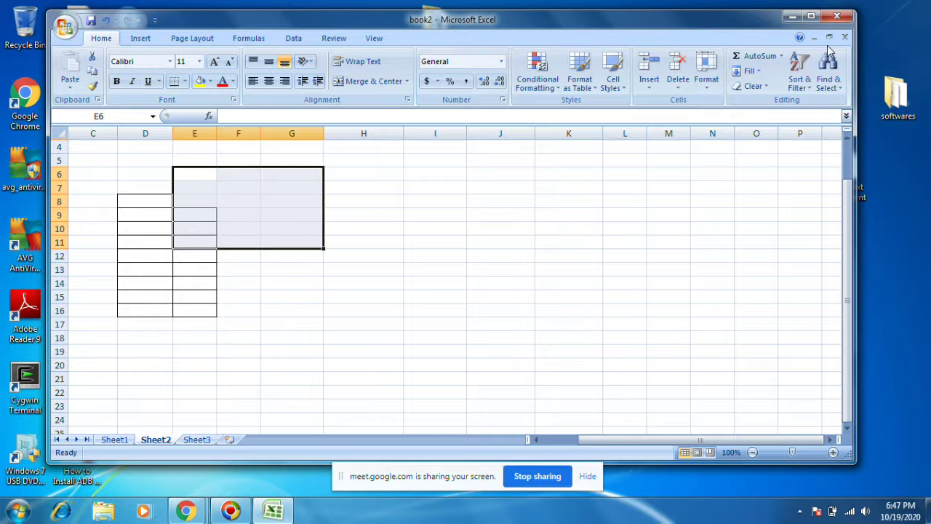
left_click(757, 85)
left_click(773, 117)
left_click(456, 228)
Step: Paint plain D6 formatting over C6:G19 to remove Sheet2's remaining borders
left_click(171, 173)
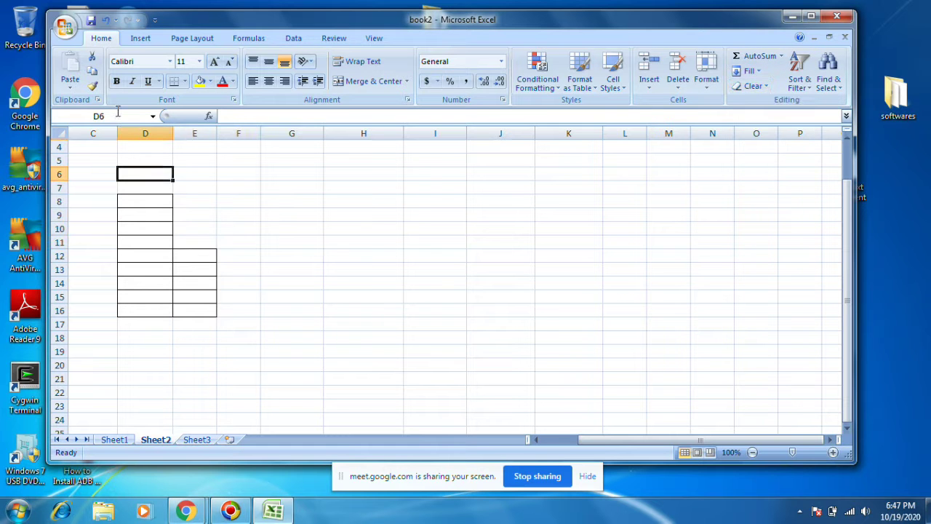
left_click(92, 86)
left_click_drag(93, 173, 276, 352)
left_click(395, 334)
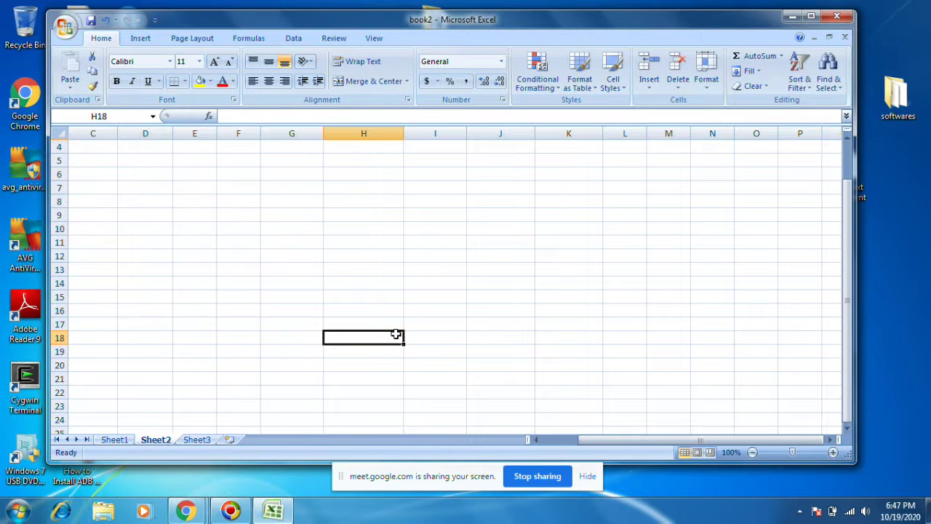
left_click(113, 440)
Step: Copy Sheet1's marks table B4:F19 and paste it into Sheet2 at D7
left_click_drag(155, 190, 317, 391)
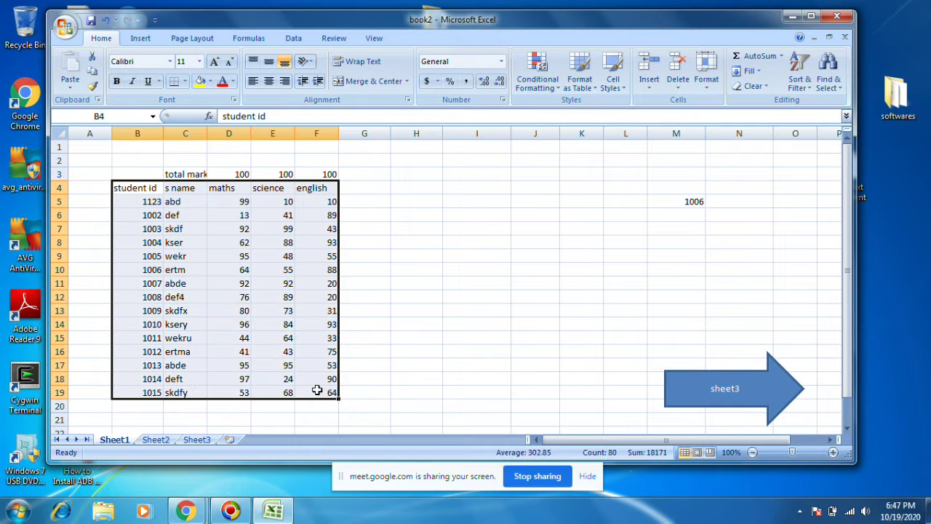
key("ctrl+c")
left_click(156, 440)
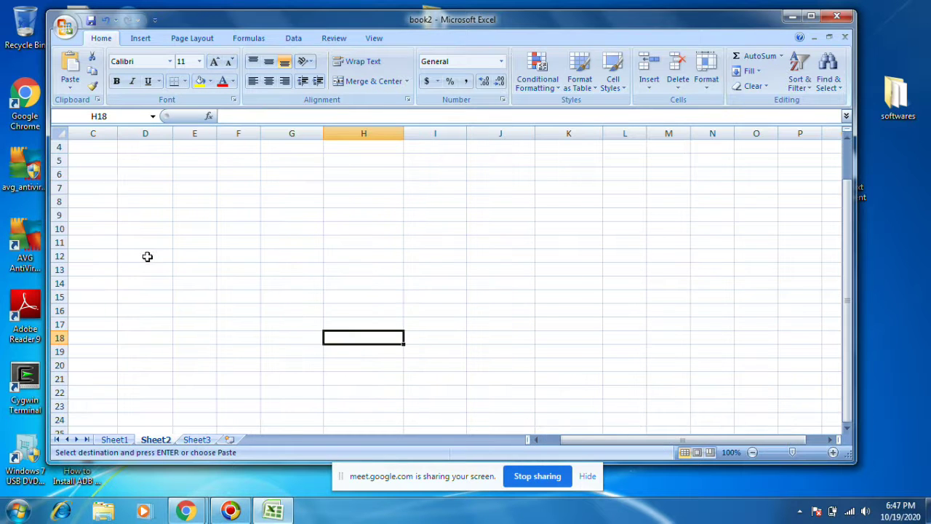
left_click(128, 187)
key("ctrl+v")
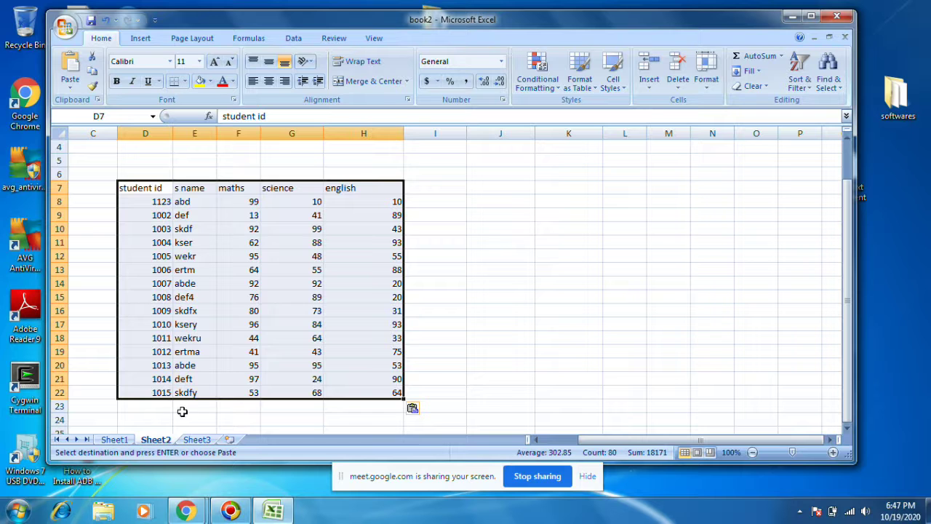
Step: Paste the marks table into Sheet3 at B4 and widen column B for student ids
left_click(196, 440)
left_click(130, 187)
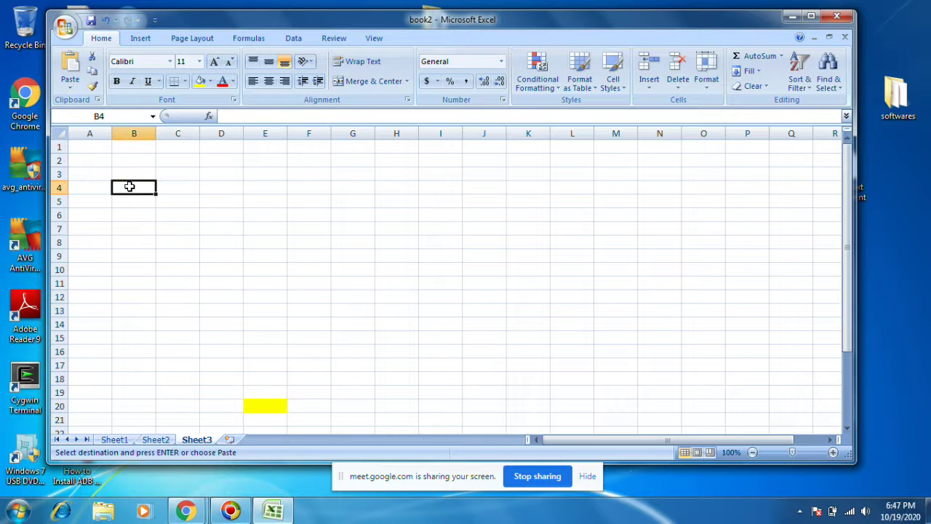
key("ctrl+v")
left_click(480, 245)
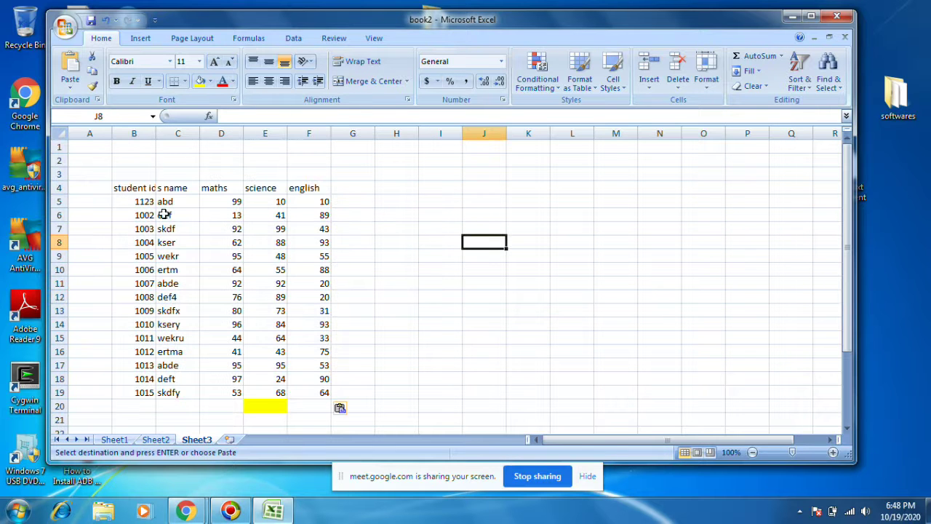
left_click_drag(152, 130, 165, 132)
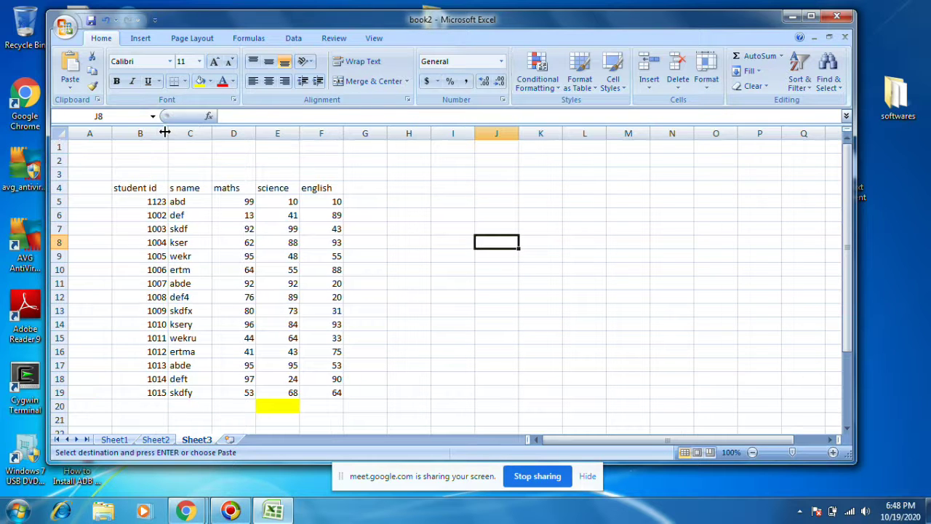
Step: Change student 1002's maths and science marks on Sheet3 to 34 and 54
left_click(231, 218)
type("34")
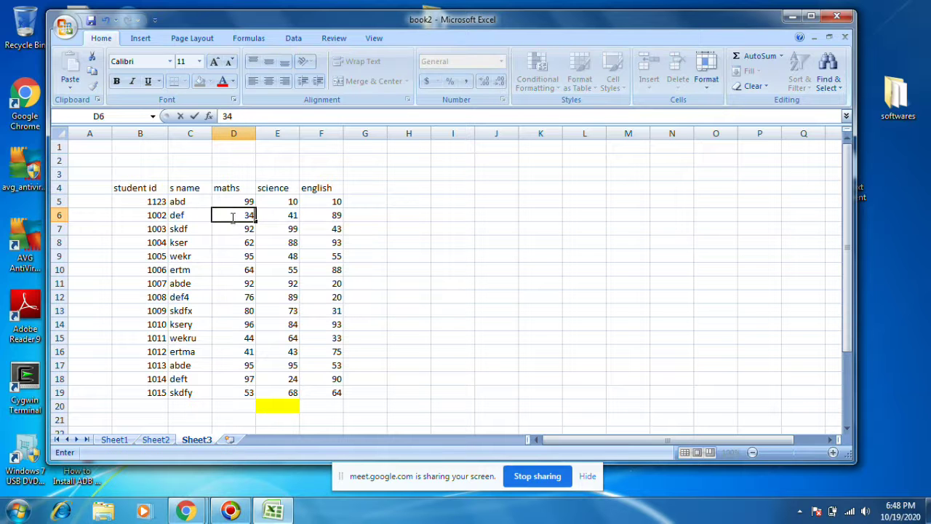
left_click(275, 217)
type("54")
left_click(331, 217)
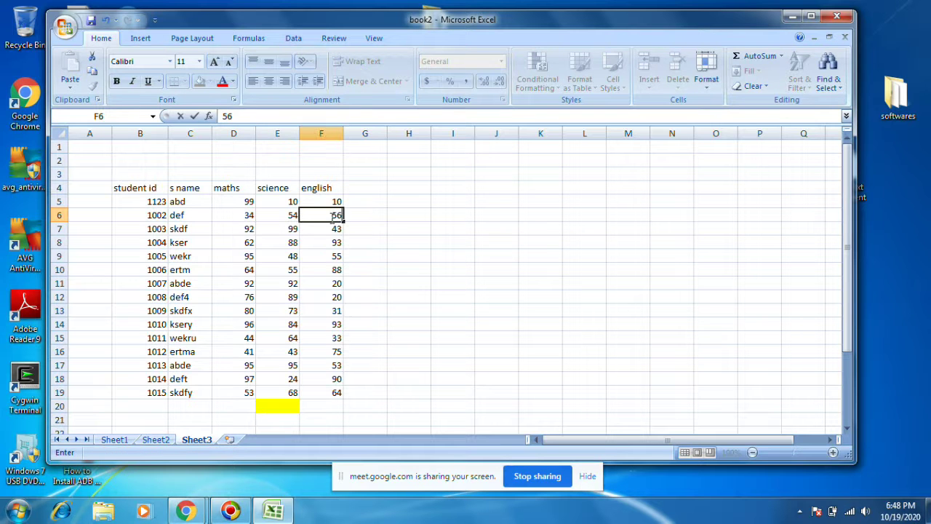
Step: Clear Sheet1's total-marks row C3:H3
left_click(109, 441)
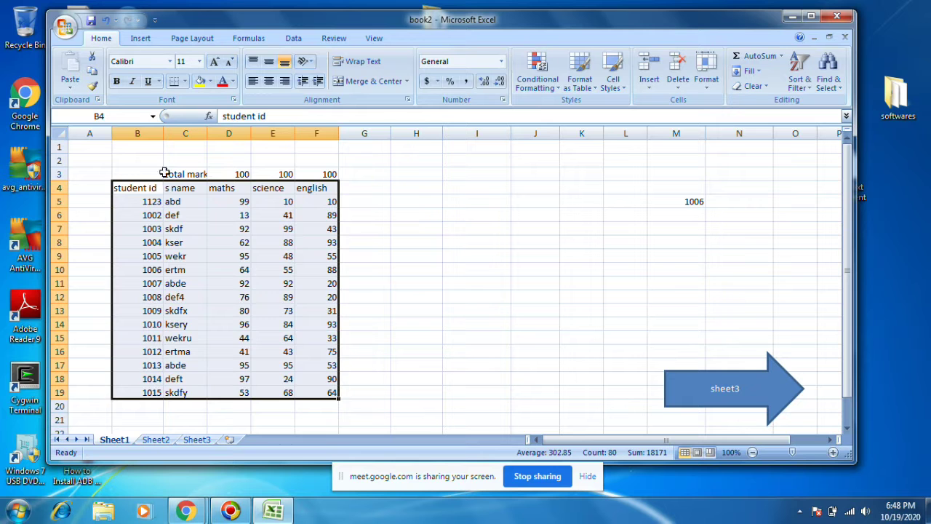
left_click(165, 173)
left_click_drag(182, 173, 414, 169)
key("Delete")
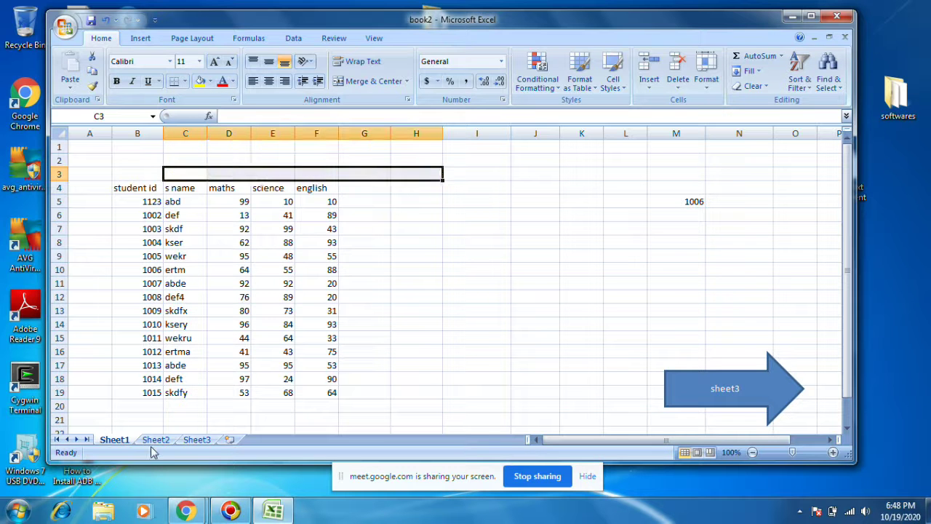
left_click(155, 440)
left_click(180, 173)
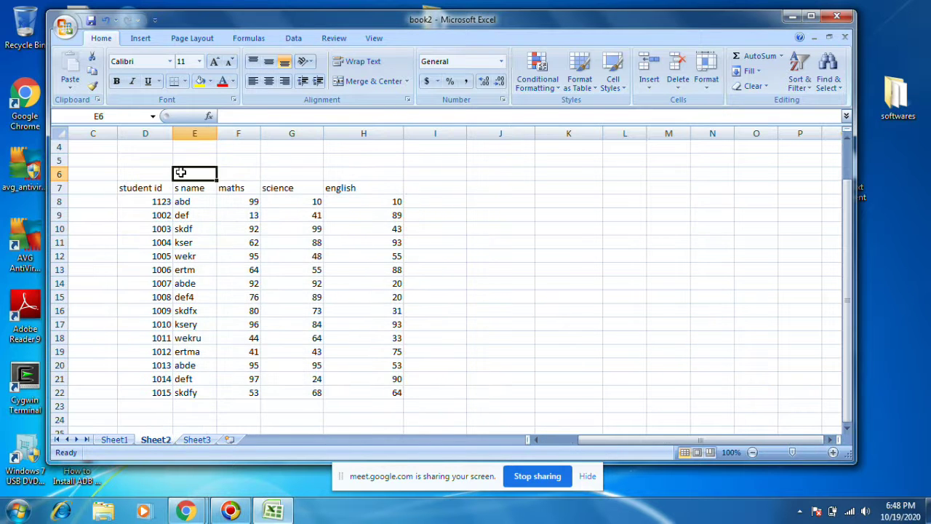
Step: Set student 1008's english mark on Sheet3 to 65
left_click(197, 439)
left_click(218, 189)
left_click(309, 293)
type("65")
left_click(293, 352)
Step: Remove the yellow fill from Sheet3's E20 by painting plain formatting from J12
left_click(271, 409)
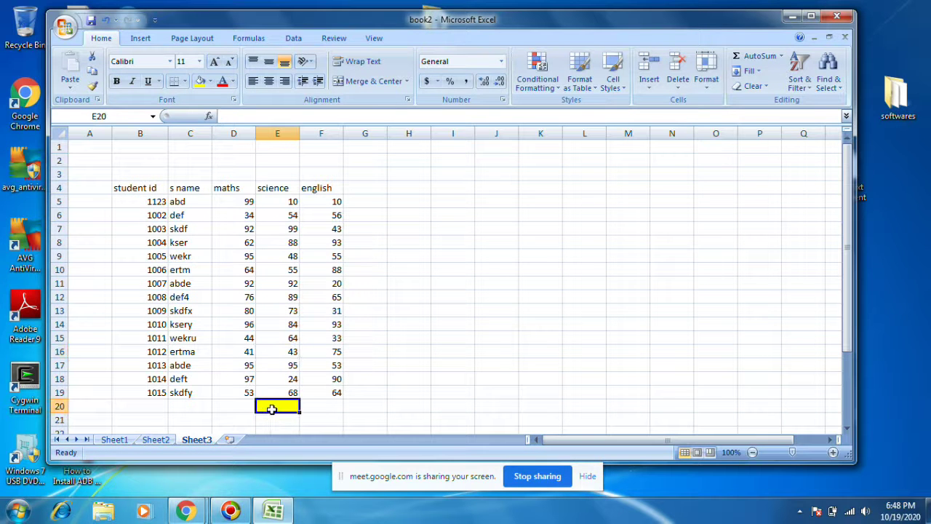
left_click(497, 296)
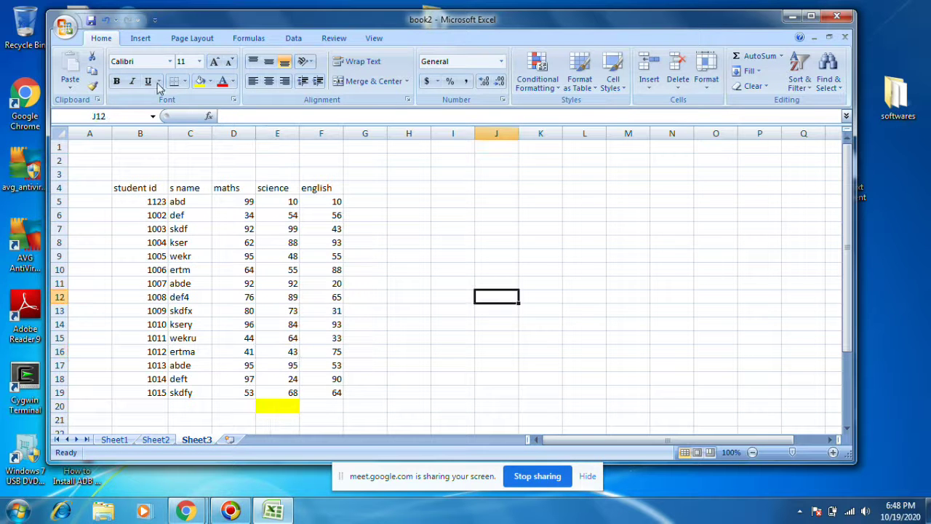
left_click(92, 86)
left_click(272, 406)
left_click(469, 327)
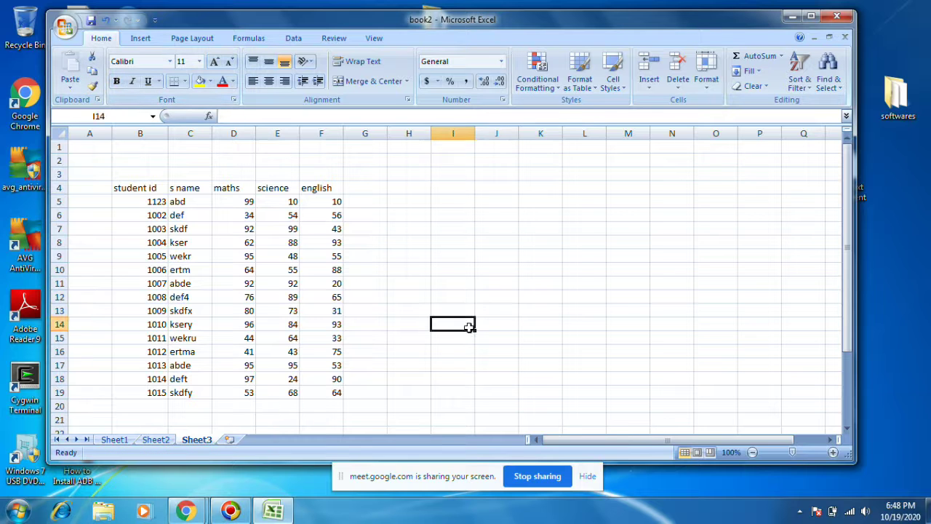
Step: Insert a new blank worksheet, Sheet4
left_click(230, 439)
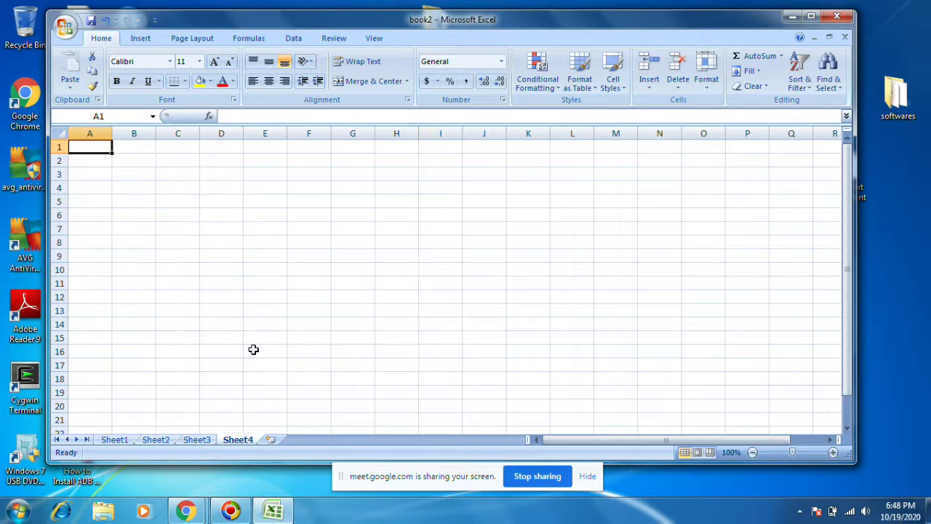
left_click_drag(215, 190, 455, 370)
left_click(457, 376)
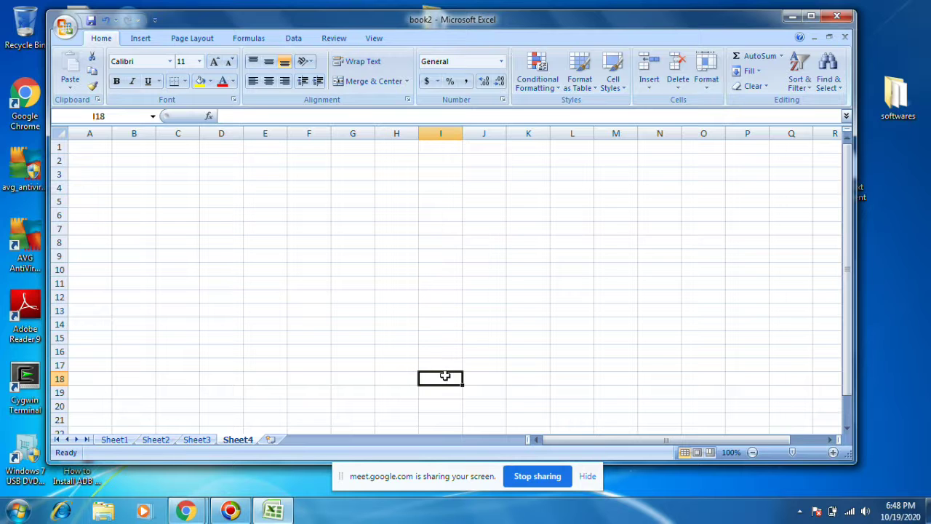
Step: Type sem1 in Sheet1 C3, sem2 in Sheet2 E6 and sem3 in Sheet3 C3
left_click(114, 440)
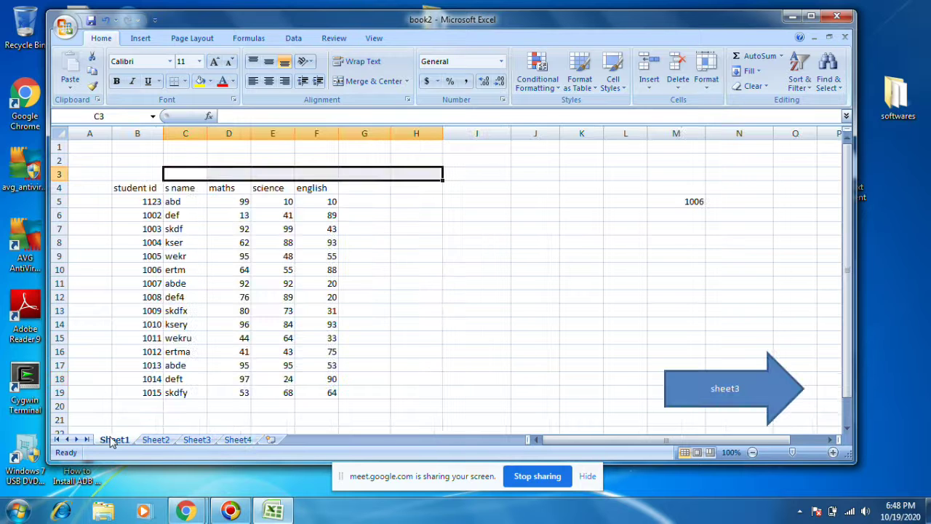
left_click(192, 171)
type("sem1")
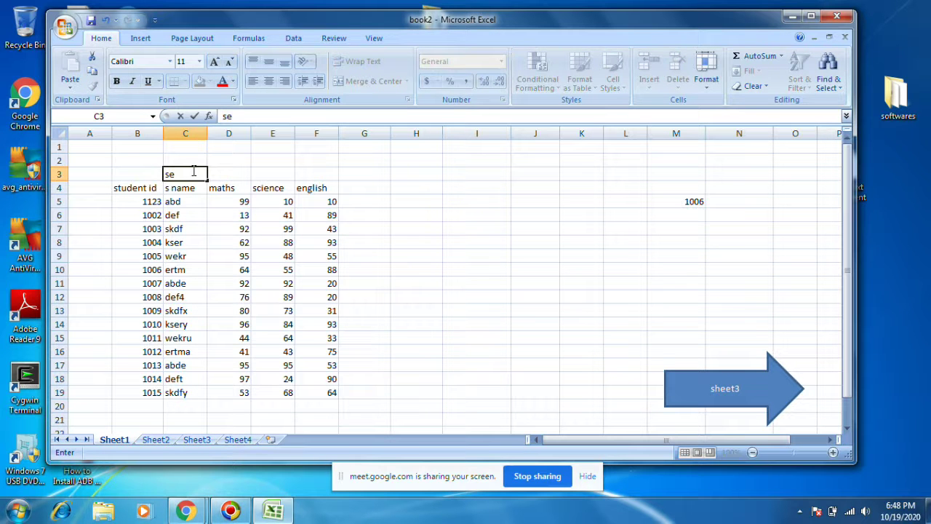
left_click(160, 440)
type("sem2")
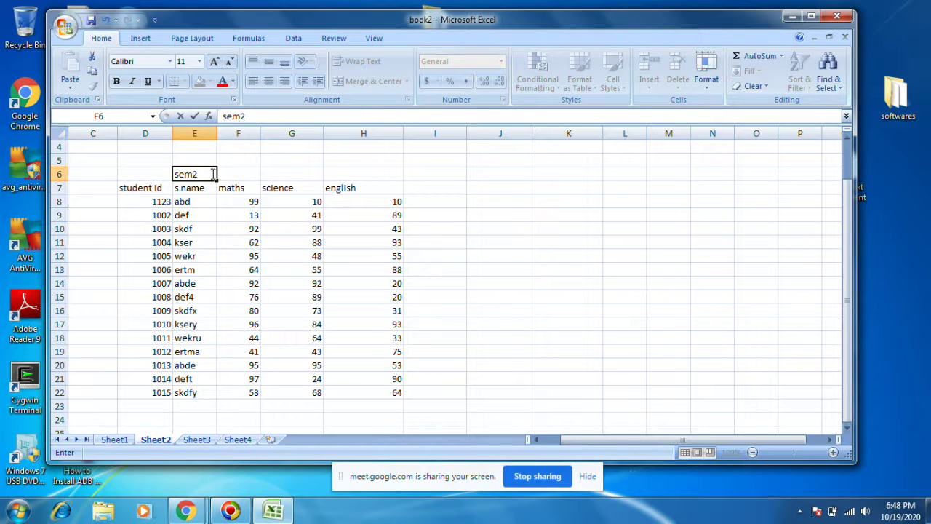
left_click(196, 440)
left_click(197, 176)
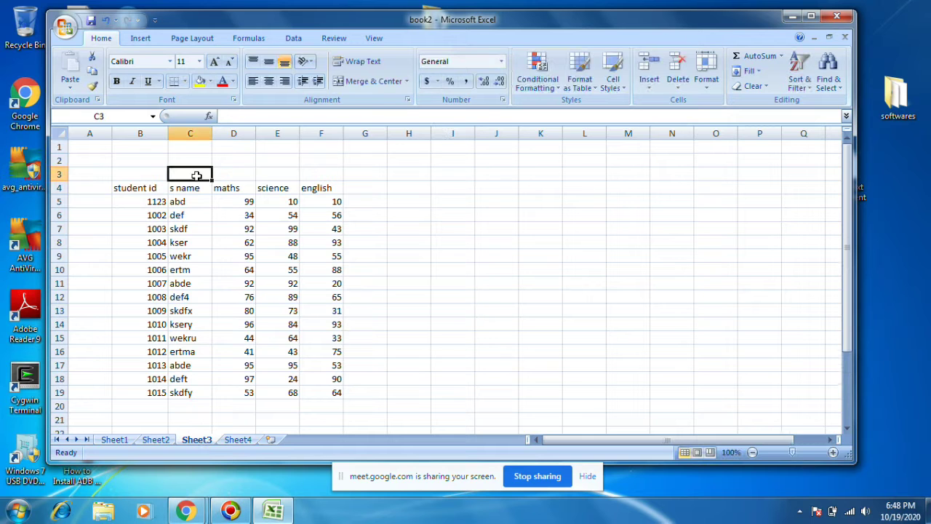
type("sem")
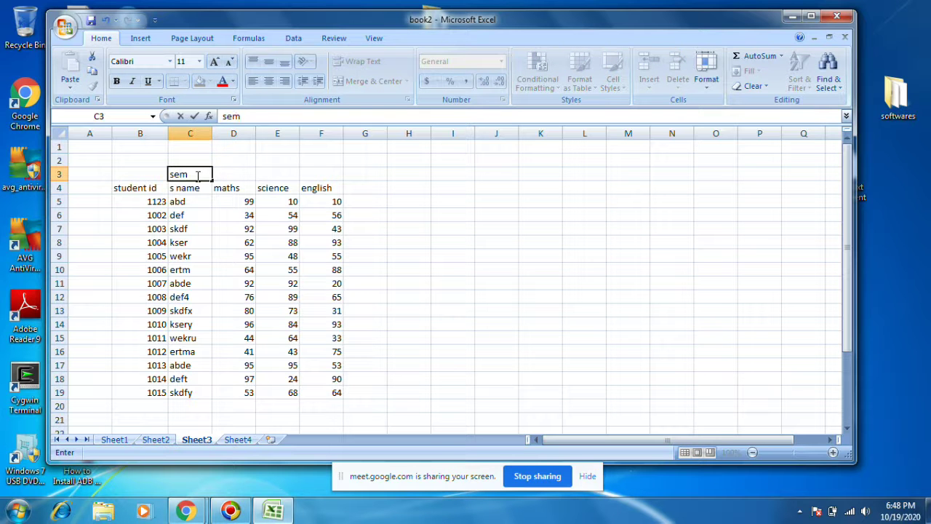
type("3")
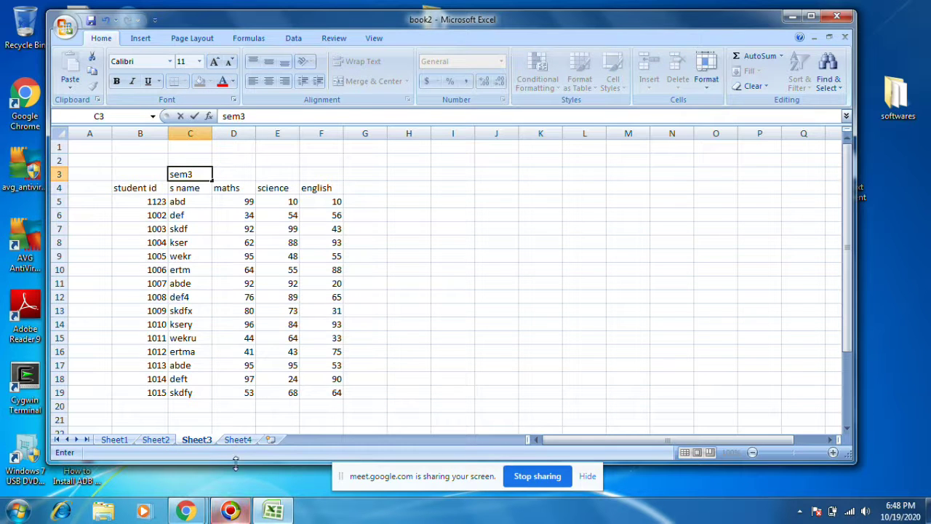
left_click(238, 440)
Step: Type the heading 'all sem' into Sheet4's D3
left_click(216, 182)
left_click(209, 169)
type("a")
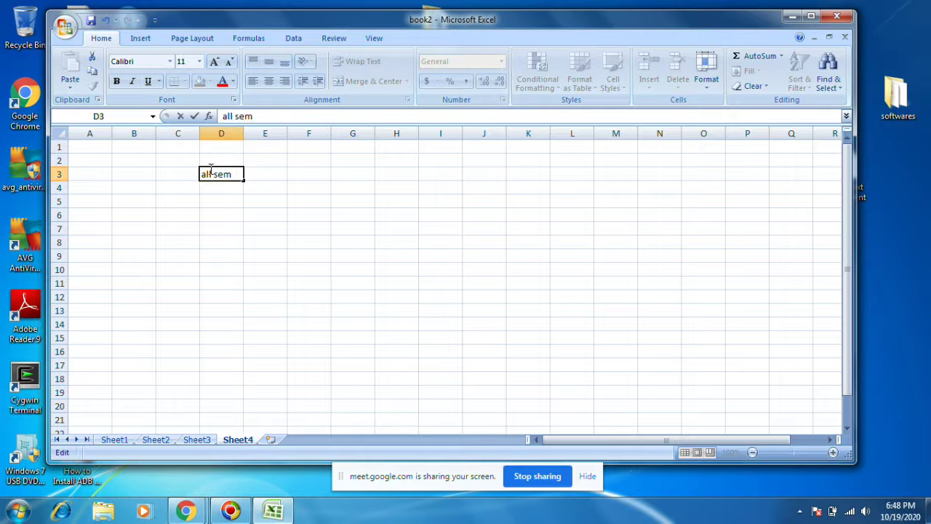
type("ll sem")
Step: Commit 'all sem' in Sheet4 D3, review the Sheet1 and Sheet2 tables, and return to Sheet4
left_click(142, 195)
left_click(140, 186)
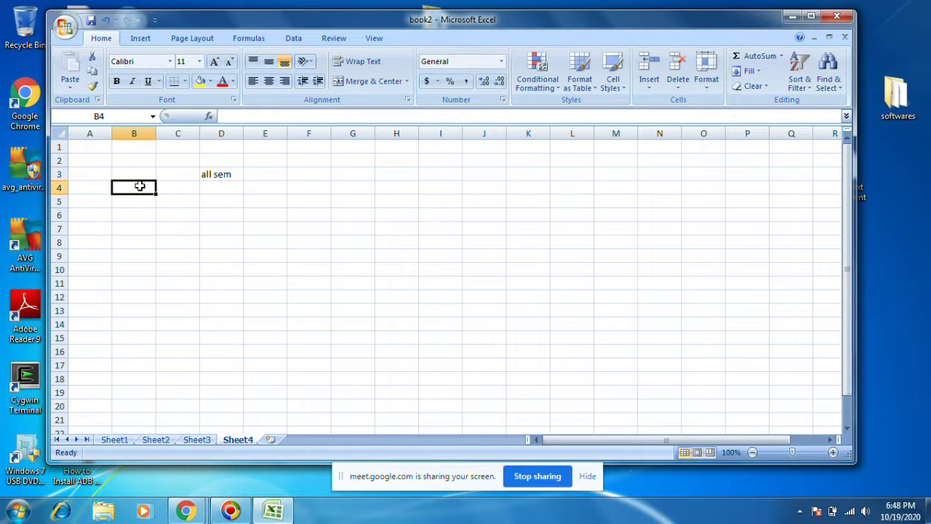
left_click(114, 439)
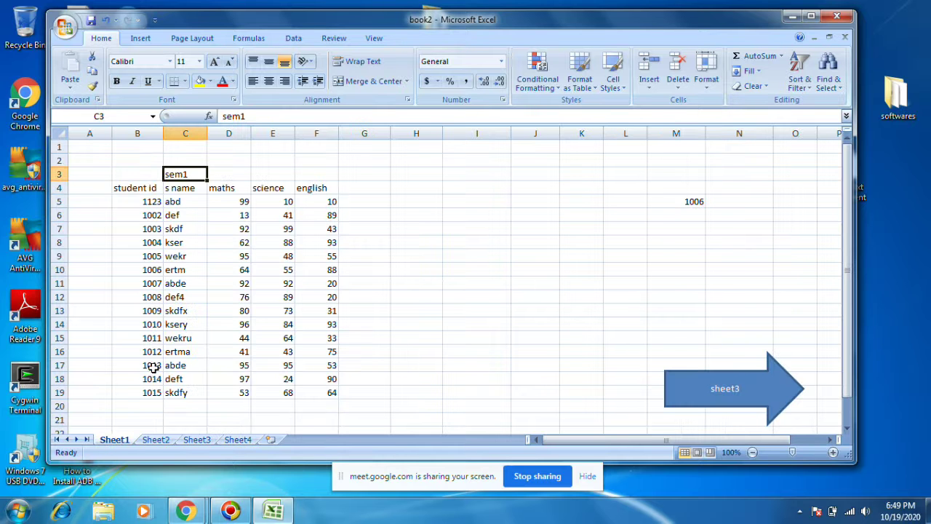
left_click(155, 439)
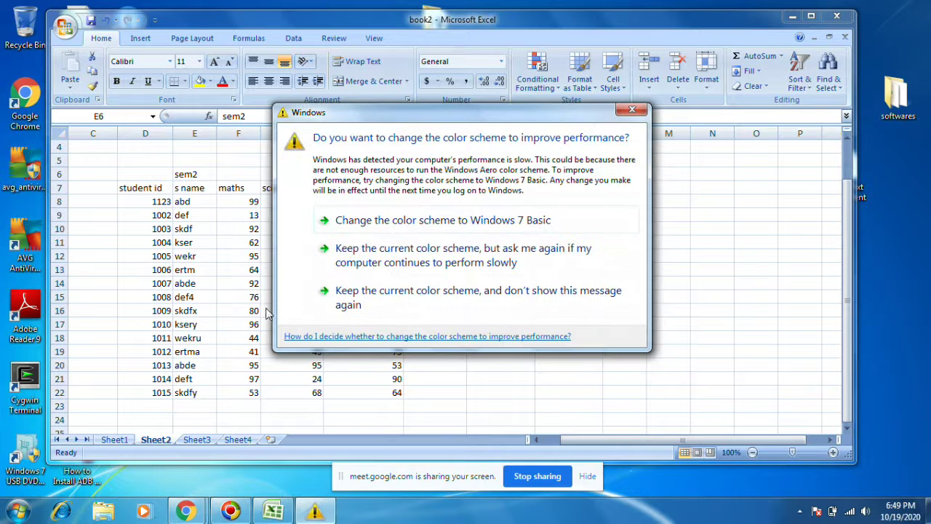
left_click(633, 112)
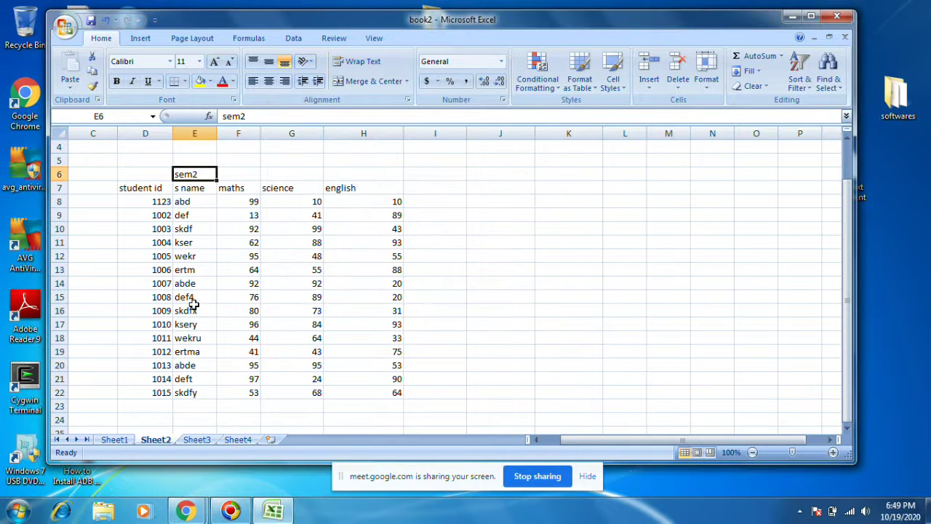
left_click(193, 201)
left_click_drag(194, 192, 195, 389)
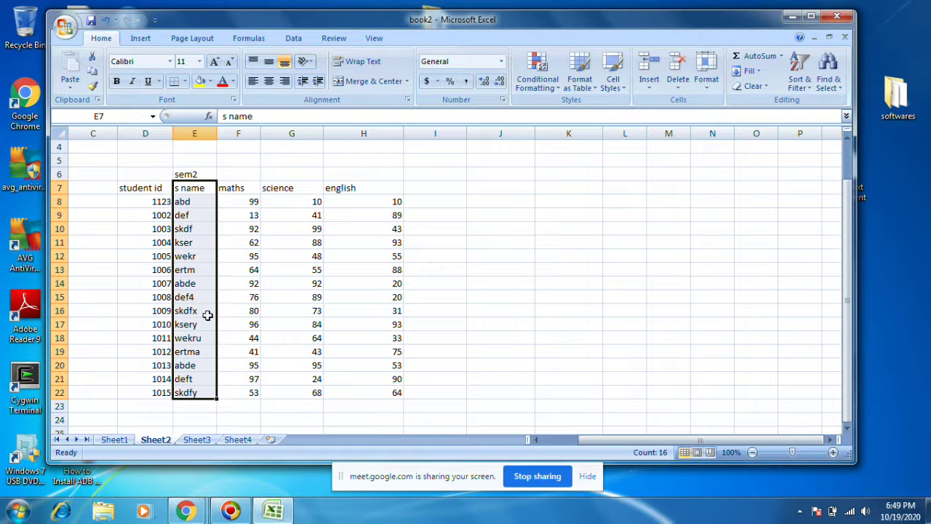
left_click(275, 377)
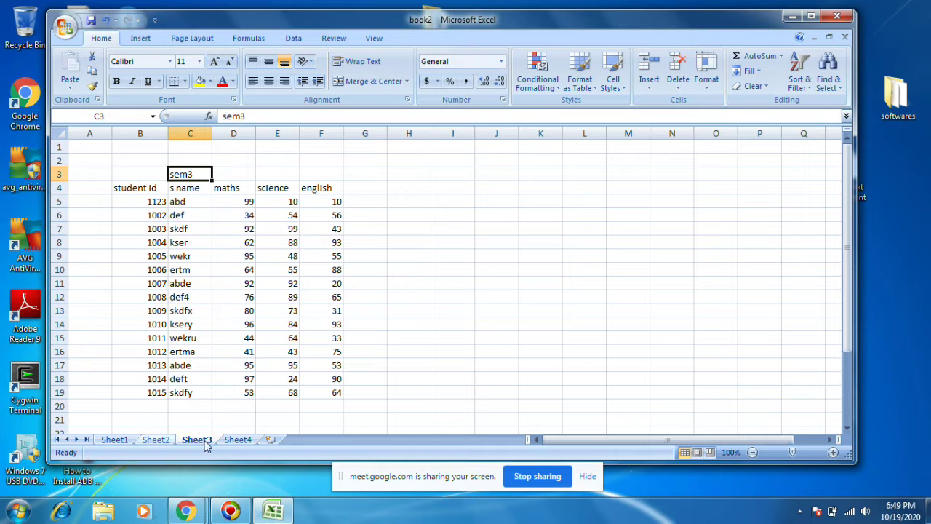
left_click(237, 440)
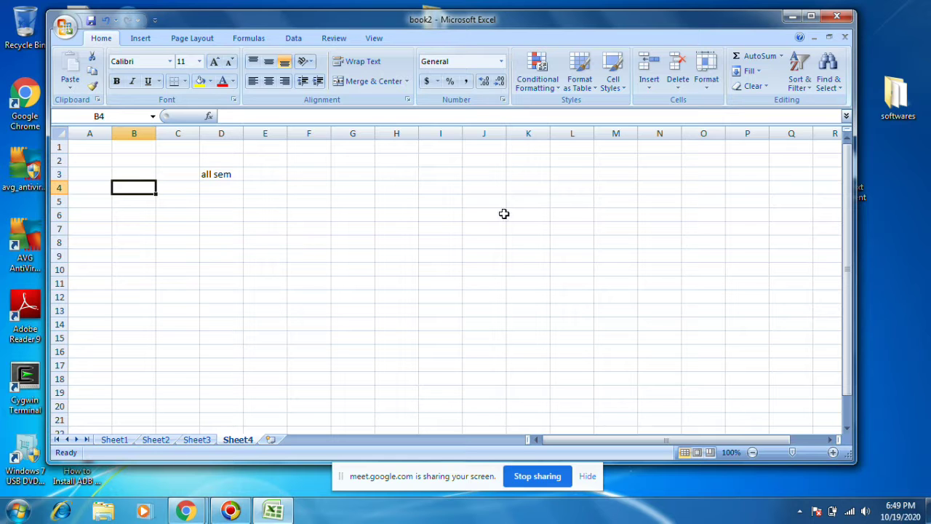
Step: Open Data > Consolidate, keep Sum as the function, and close the dialog
left_click(294, 37)
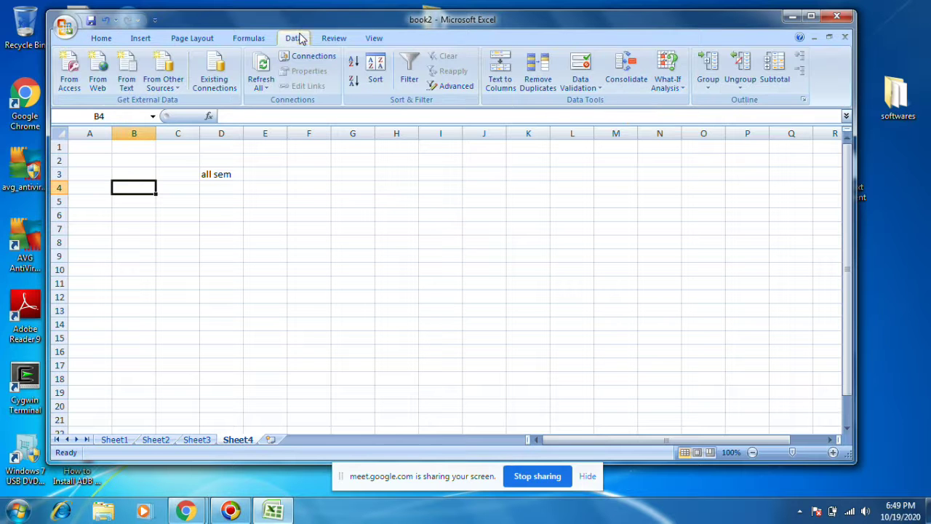
left_click(626, 69)
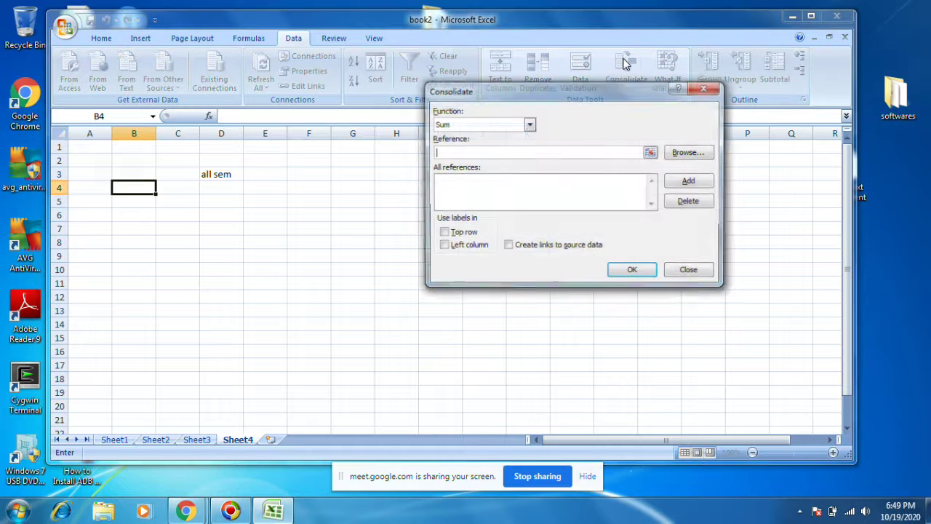
left_click(445, 125)
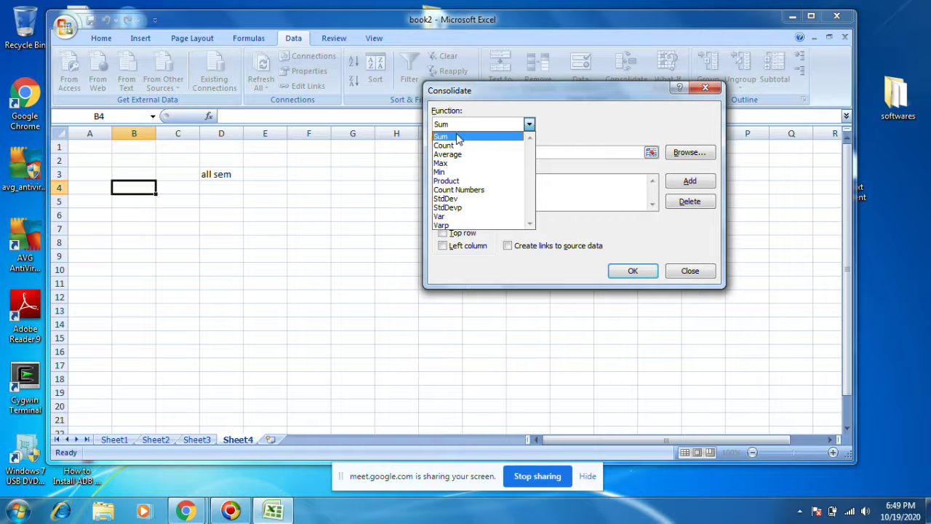
left_click(457, 138)
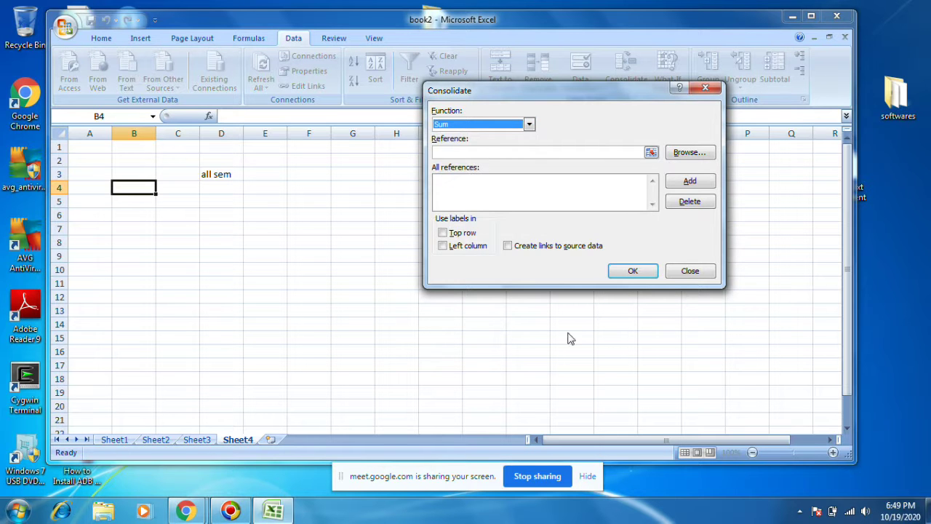
left_click(688, 271)
Step: Copy Sheet1's subject headers and first marks D4:F5 into Sheet4 at D4
left_click(109, 440)
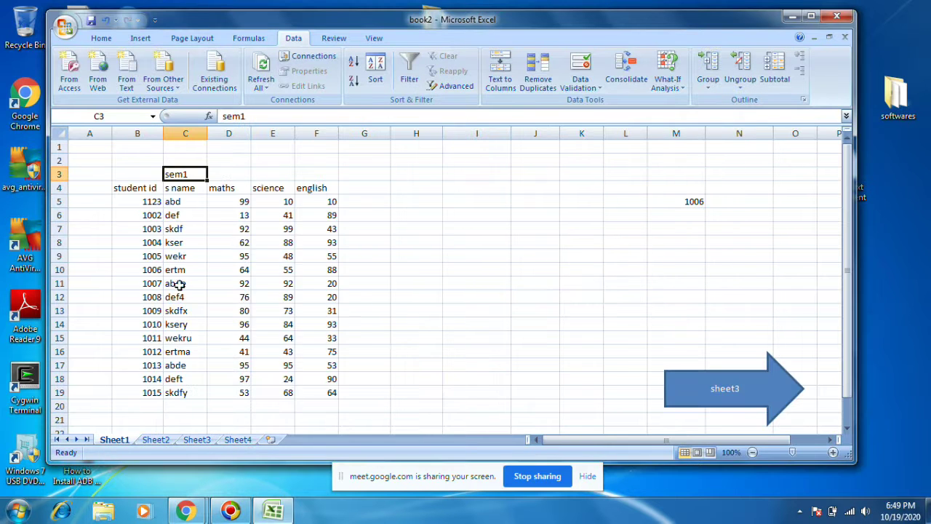
left_click(233, 200)
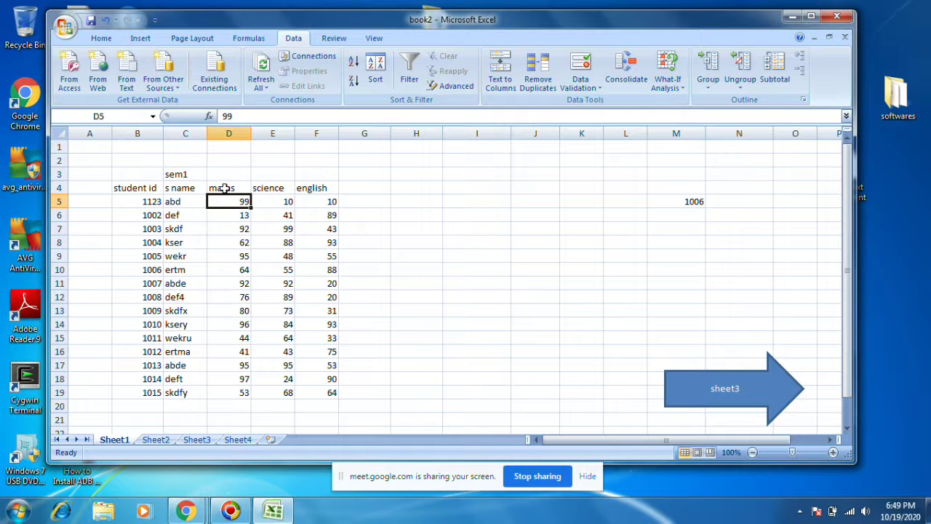
left_click_drag(221, 184, 319, 207)
key("ctrl+c")
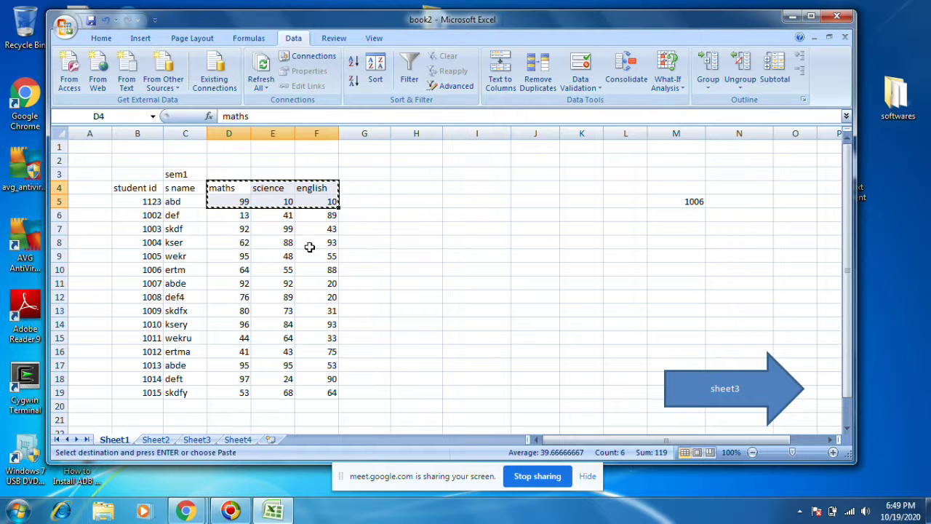
left_click(238, 439)
left_click(211, 205)
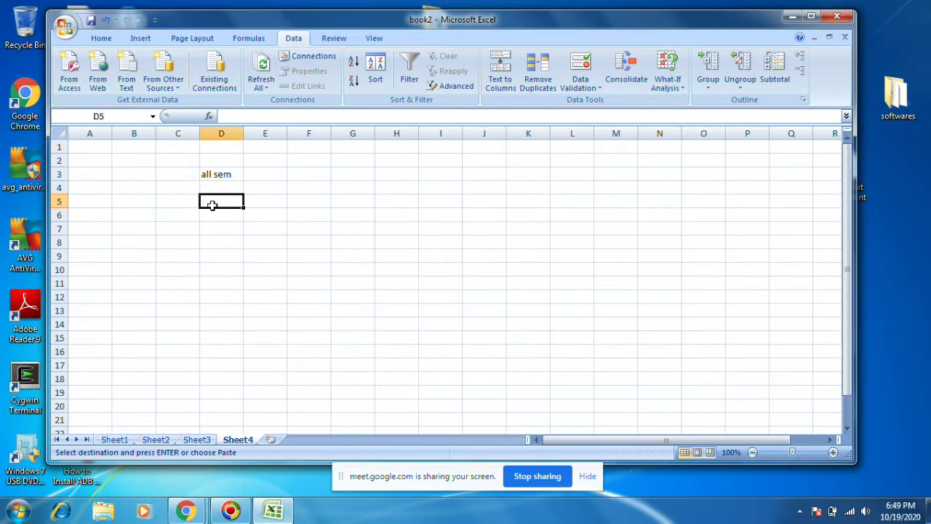
left_click(208, 188)
key("ctrl+v")
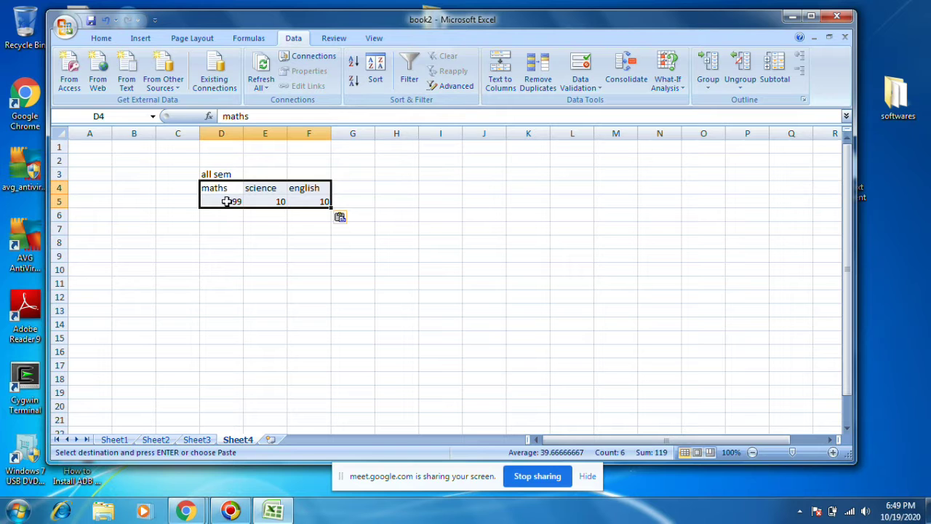
Step: Replace Sheet4's D5 maths mark with the formula =99+99+99, giving 297
left_click(229, 201)
type("=99+")
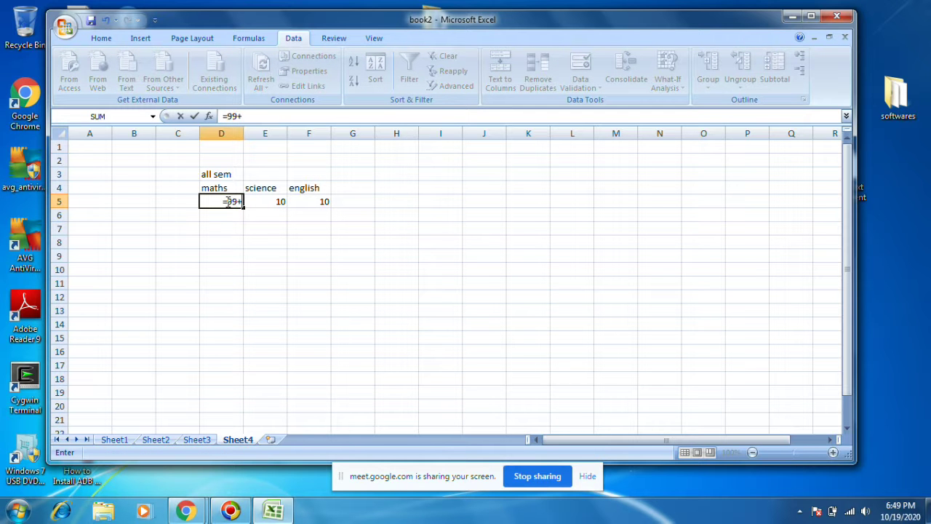
left_click(156, 439)
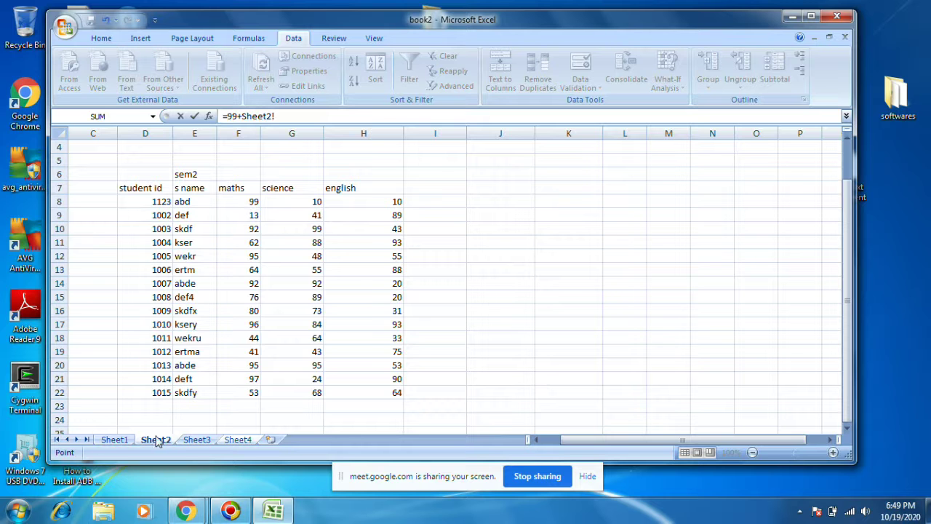
left_click(209, 441)
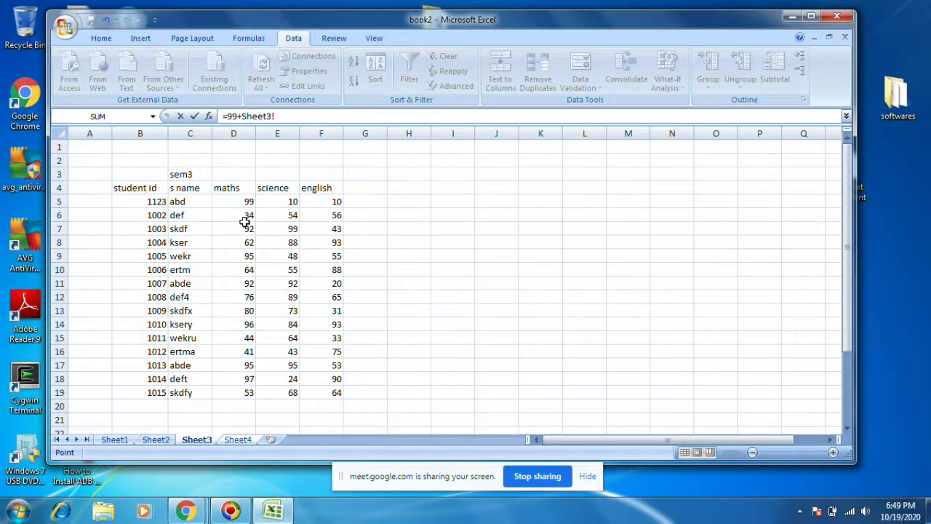
left_click(238, 440)
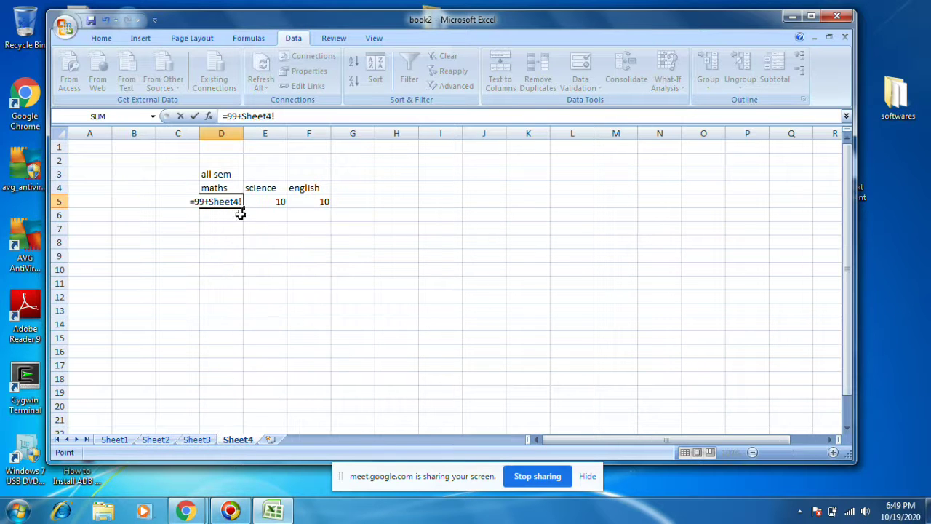
key("BackSpace")
key("BackSpace")
key("BackSpace")
key("BackSpace")
key("BackSpace")
key("BackSpace")
key("BackSpace")
type("99")
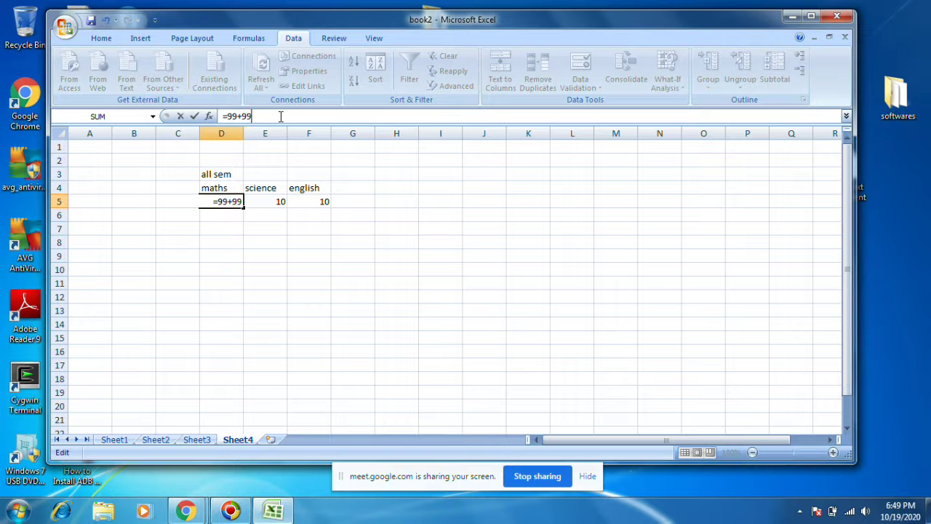
type("+99")
key("Return")
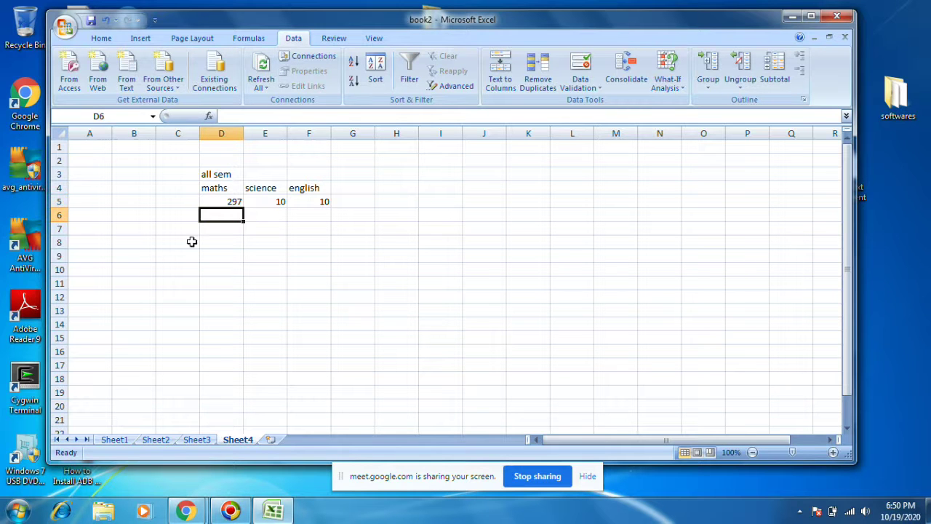
left_click(211, 202)
left_click(192, 439)
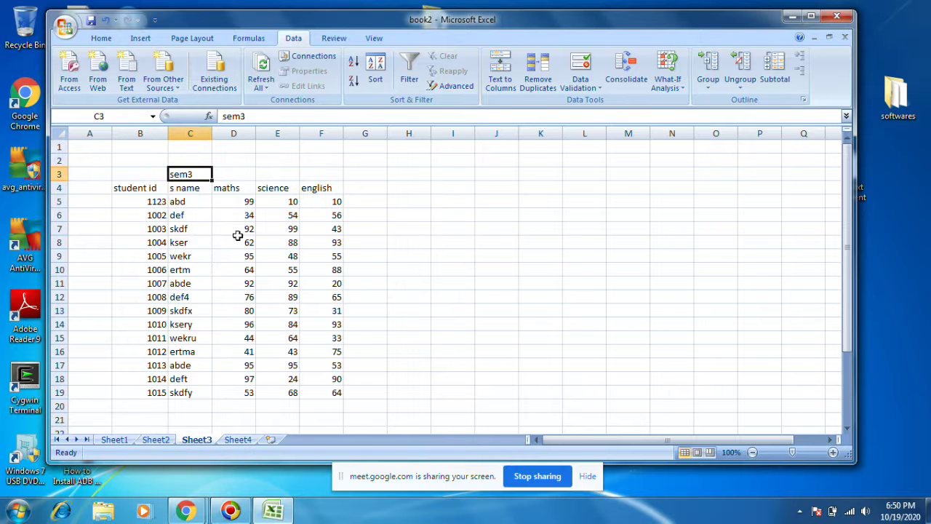
Step: Compare the first maths mark on Sheet1 and Sheet2
left_click(160, 433)
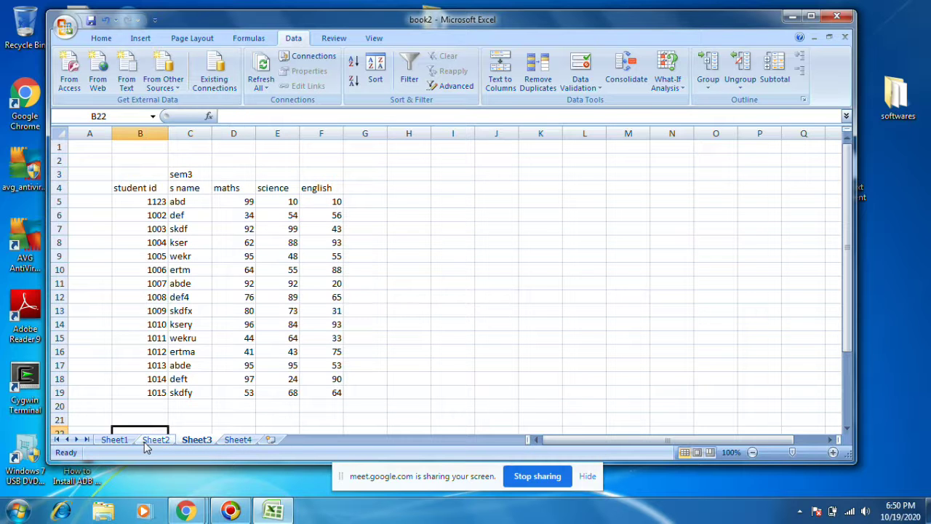
left_click(147, 441)
left_click(109, 442)
left_click(239, 204)
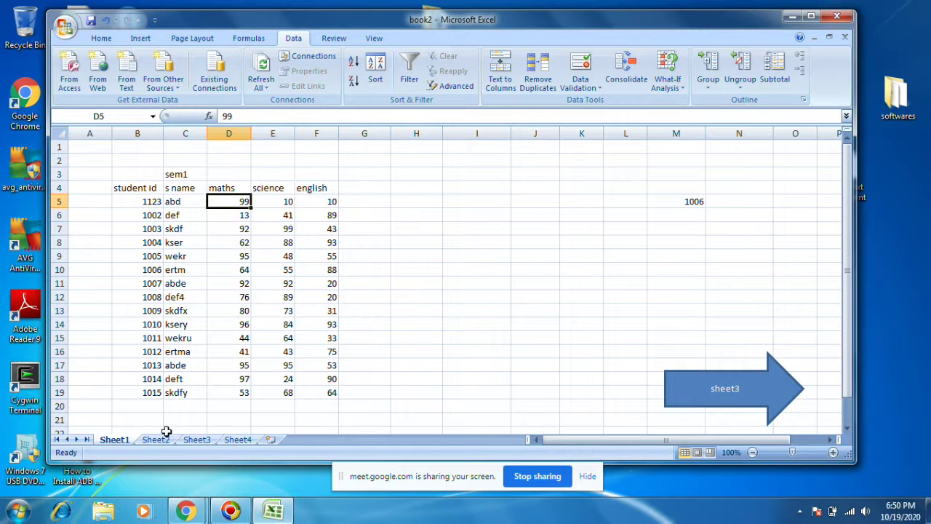
left_click(155, 439)
left_click(243, 202)
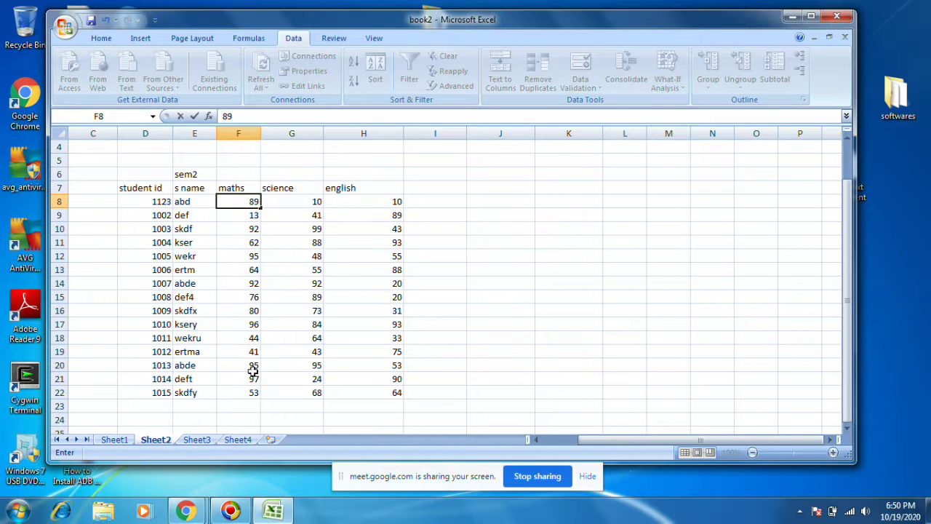
Step: Change the first maths mark on Sheet3 to 12
left_click(207, 440)
left_click(237, 201)
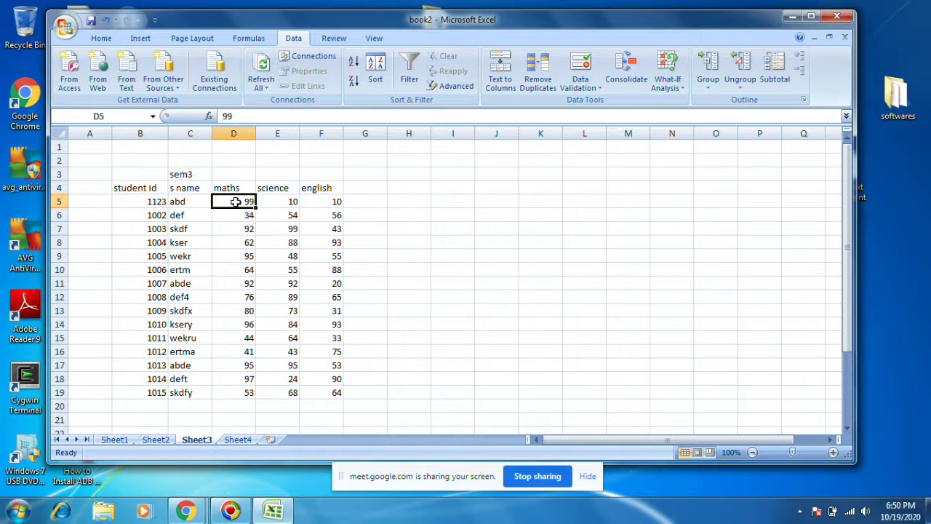
type("12")
left_click(287, 297)
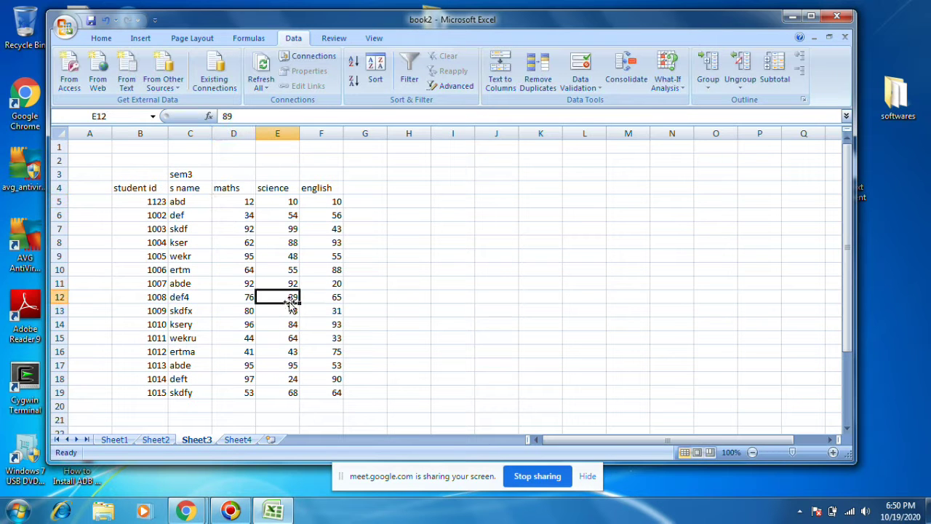
Step: Clear the trial totals block C2:G6 on Sheet4 and select G6 as the output cell
left_click(238, 440)
left_click_drag(178, 161, 349, 219)
key("Delete")
left_click(349, 215)
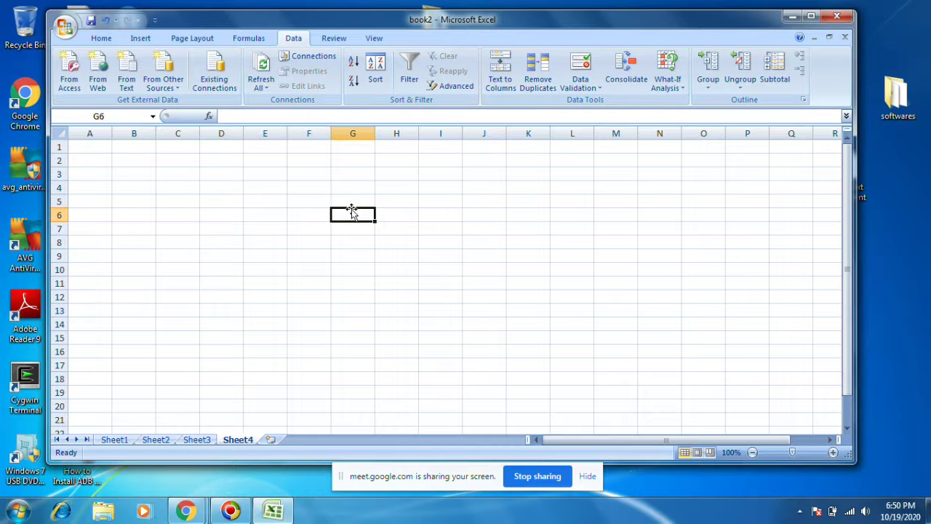
left_click(624, 70)
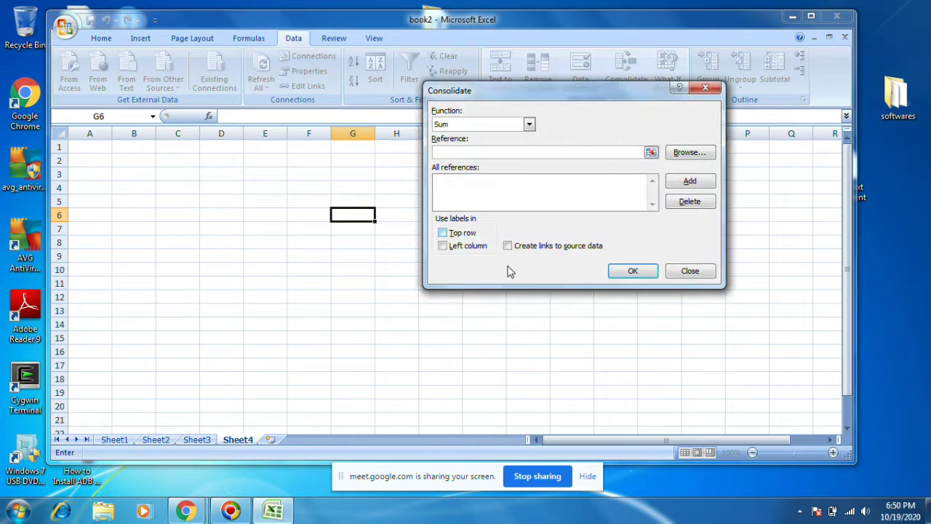
Step: Choose Sum and add Sheet1's B4:F19 marks table as the first source
left_click(494, 125)
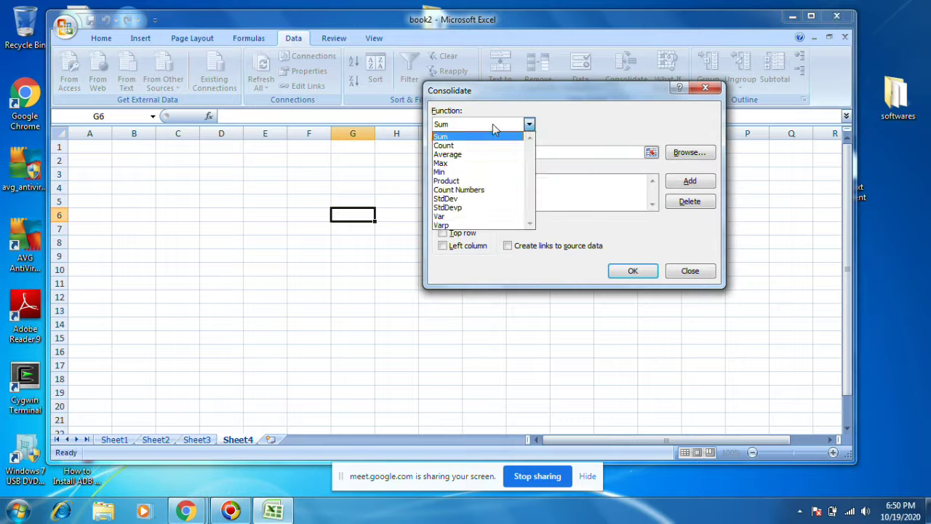
left_click(445, 137)
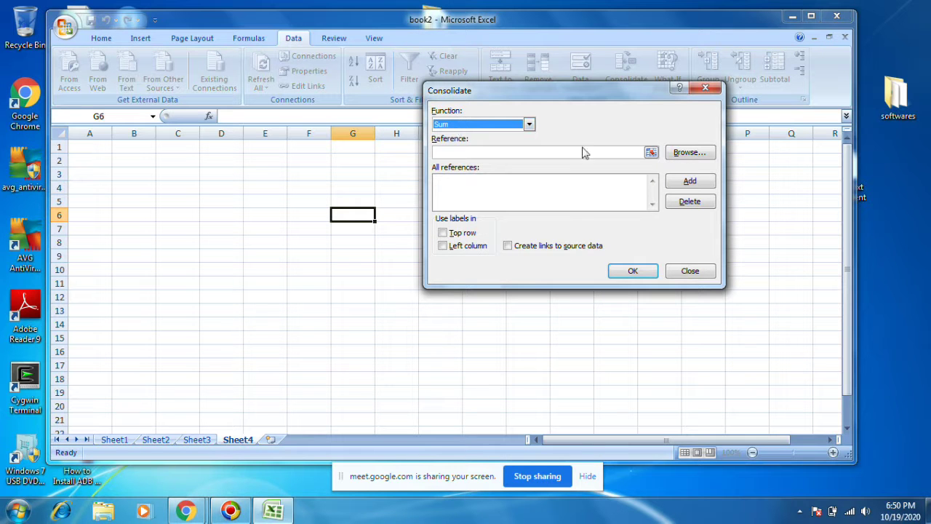
left_click(650, 152)
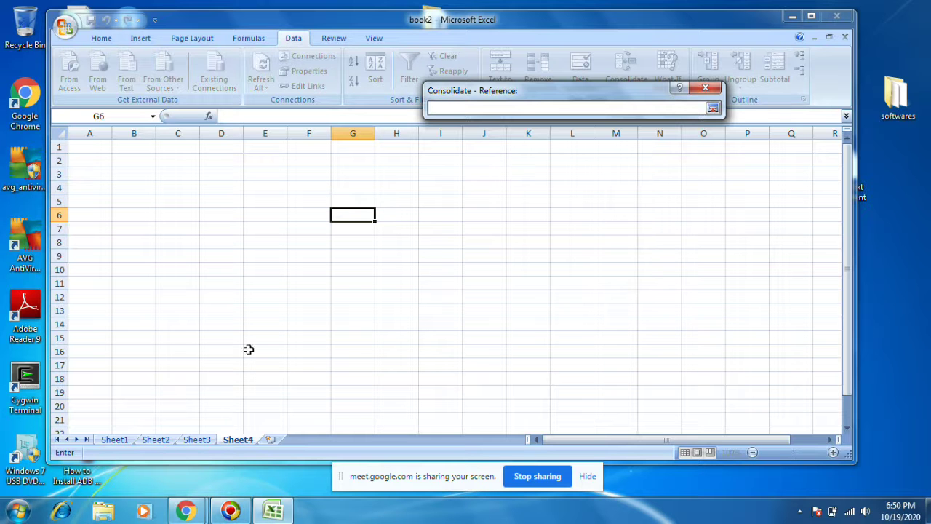
left_click(102, 440)
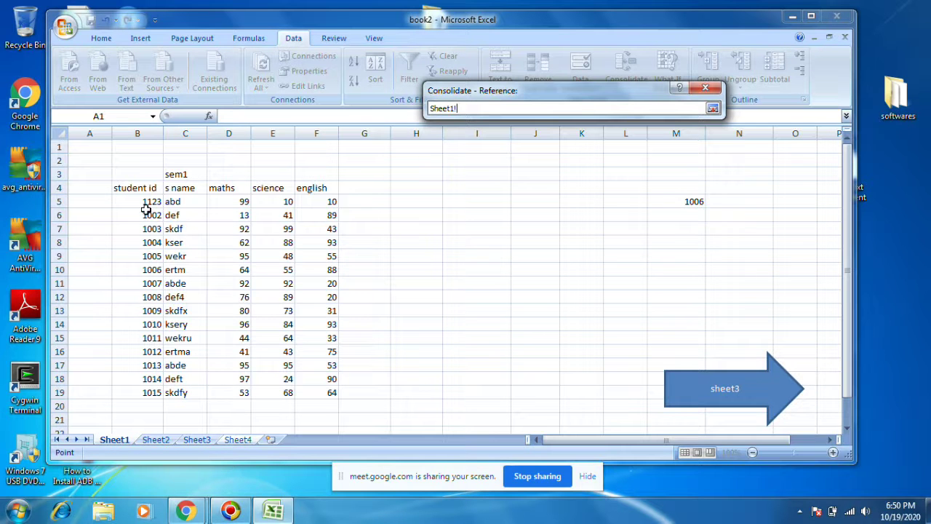
left_click_drag(128, 187, 310, 388)
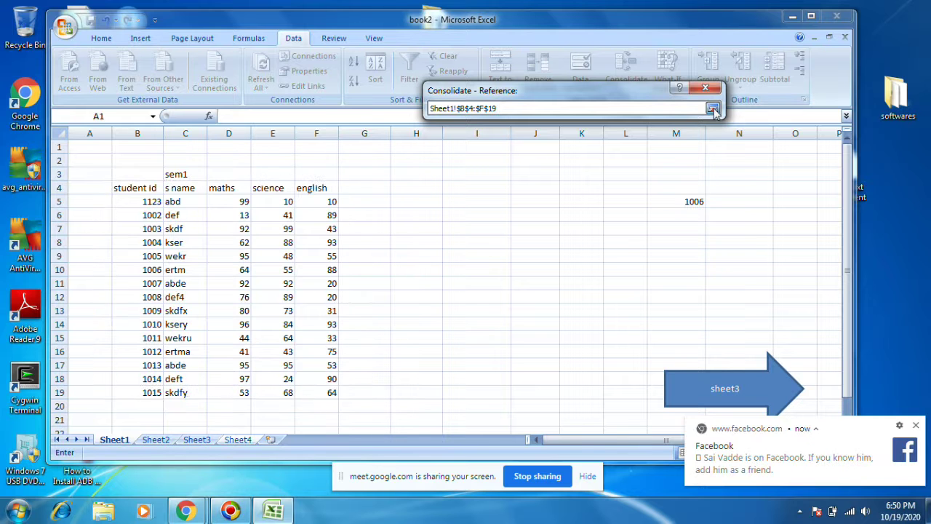
left_click(713, 107)
left_click(689, 182)
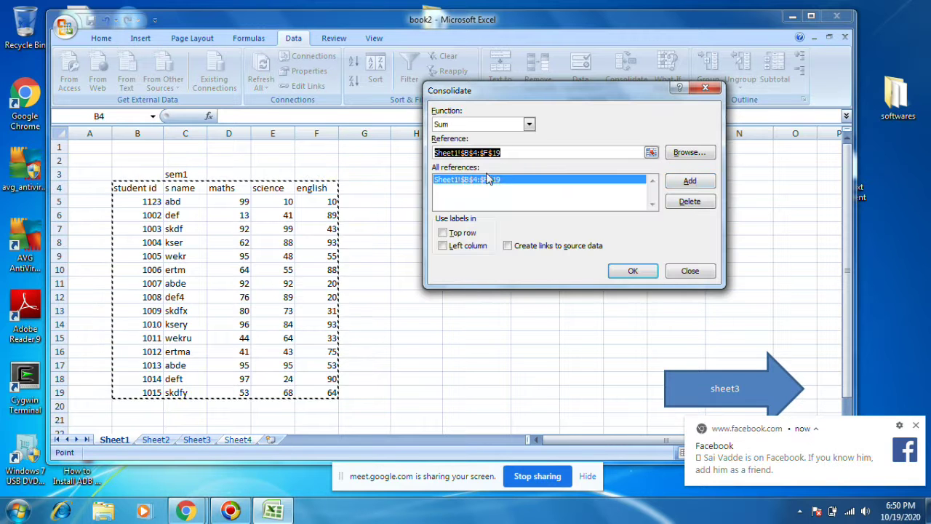
Step: Add Sheet2 D7:H22 and Sheet3 B4:F19 as sources, using top-row and left-column labels
left_click(156, 439)
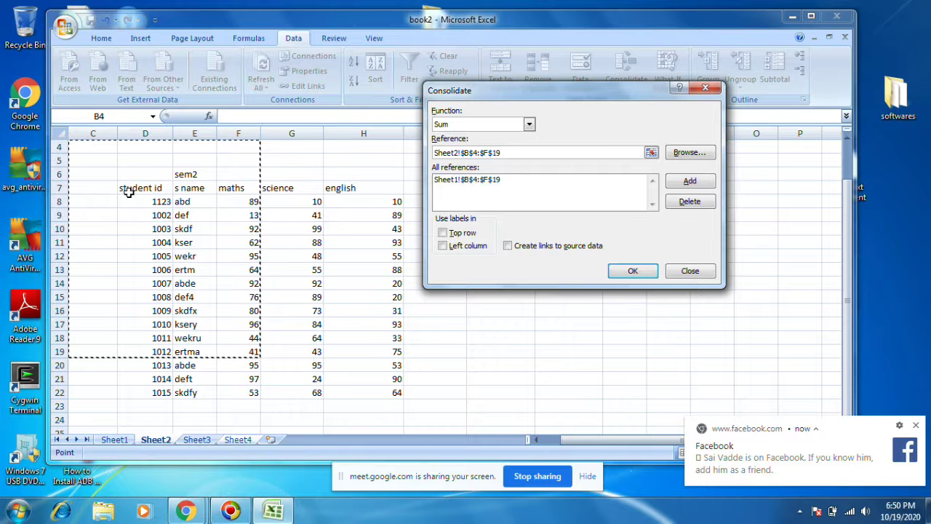
left_click_drag(126, 189, 376, 393)
left_click(688, 182)
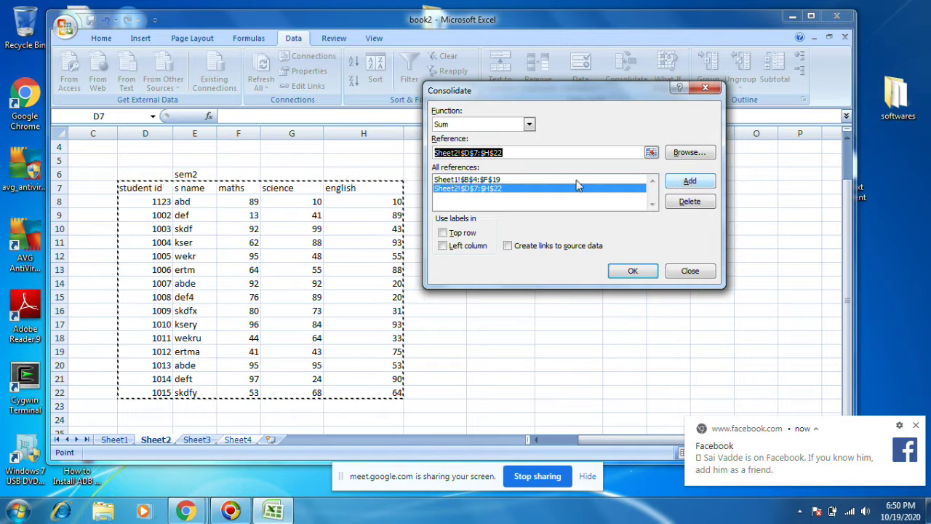
left_click(196, 440)
left_click_drag(118, 188, 333, 393)
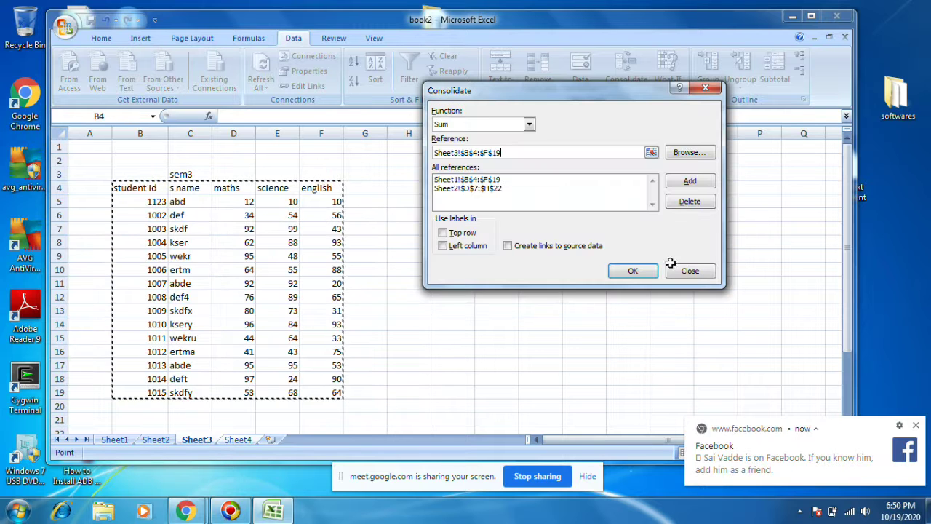
left_click(688, 181)
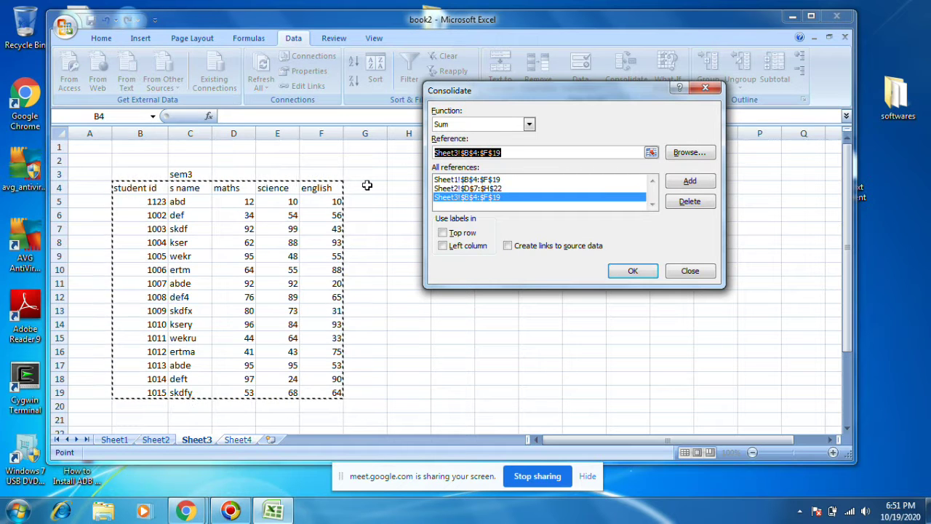
left_click(442, 233)
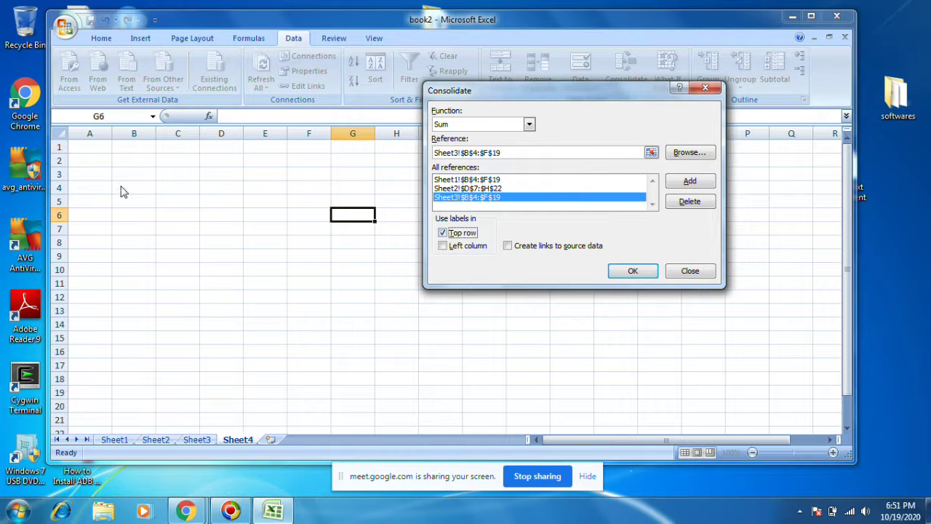
left_click(443, 246)
Step: Build the summed table on Sheet4 and label its id column 'student id'
left_click(643, 268)
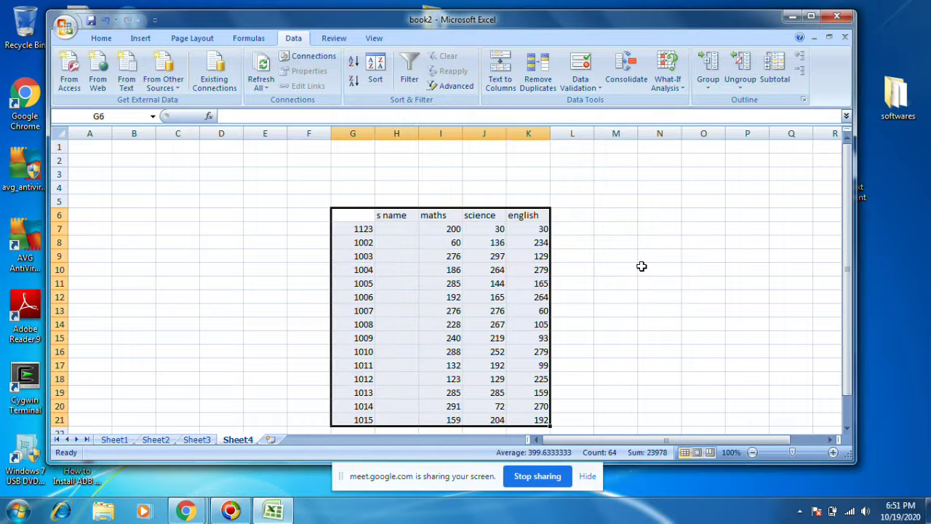
left_click_drag(405, 212, 336, 189)
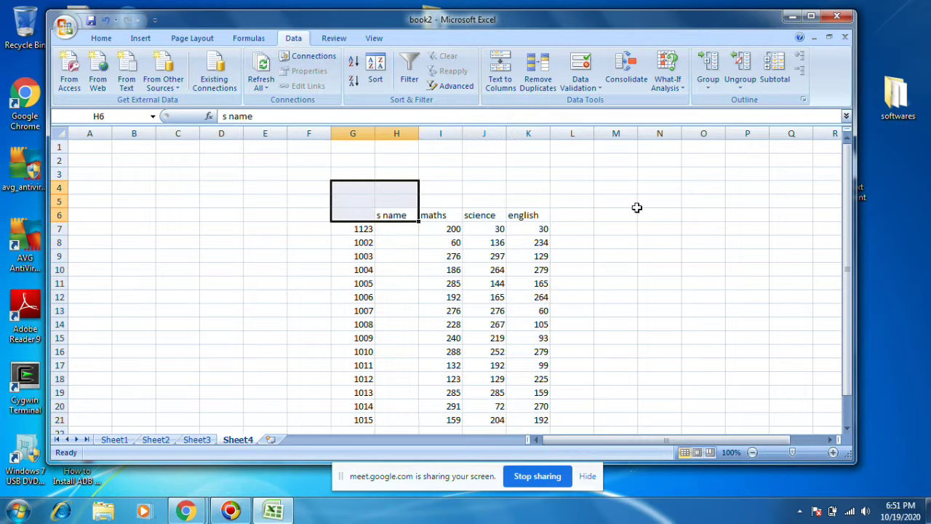
left_click(636, 206)
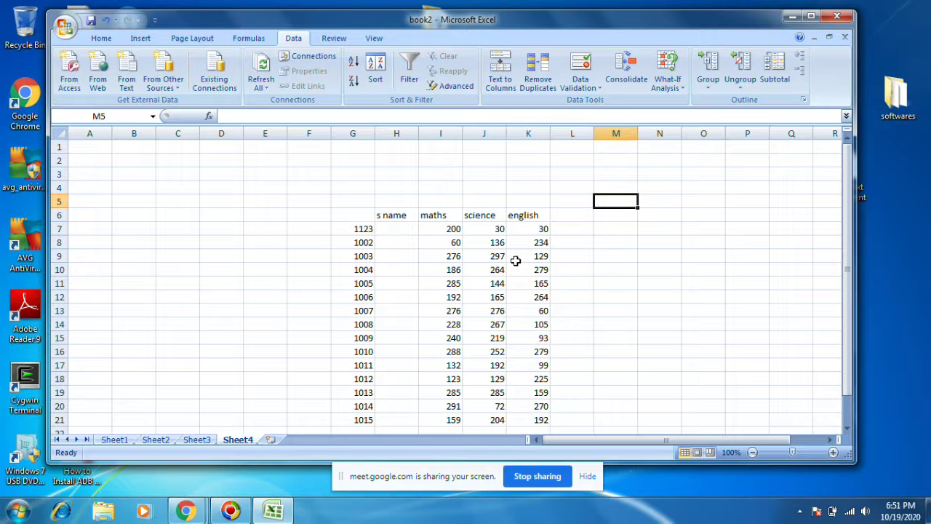
scroll(515, 261, "down", 1)
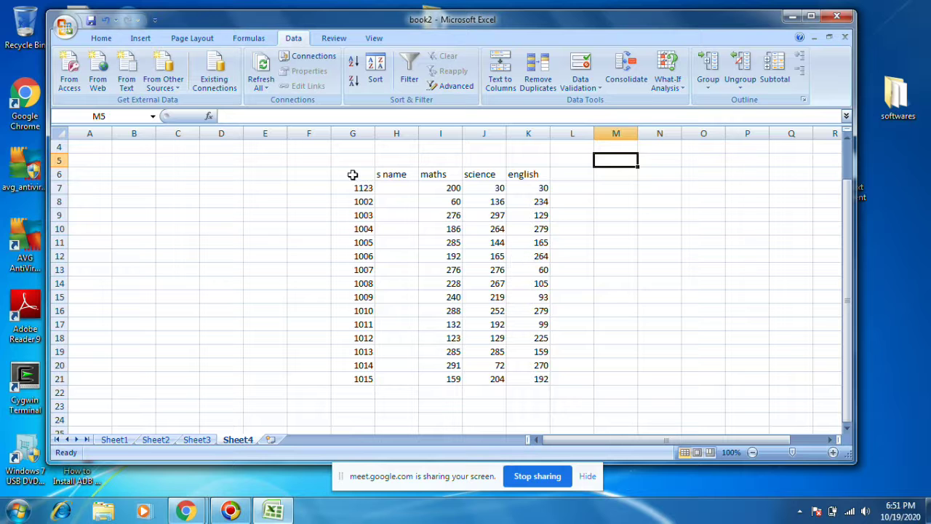
left_click(352, 174)
type("student id")
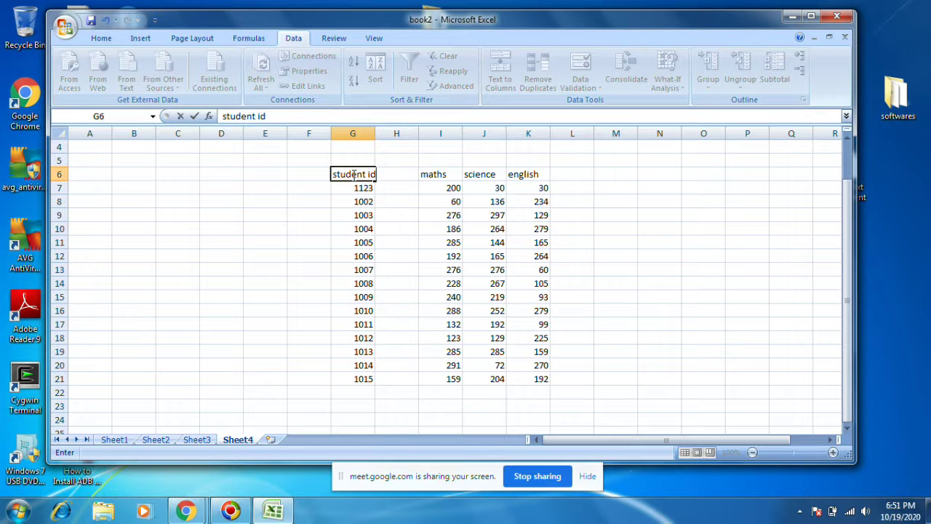
left_click(396, 228)
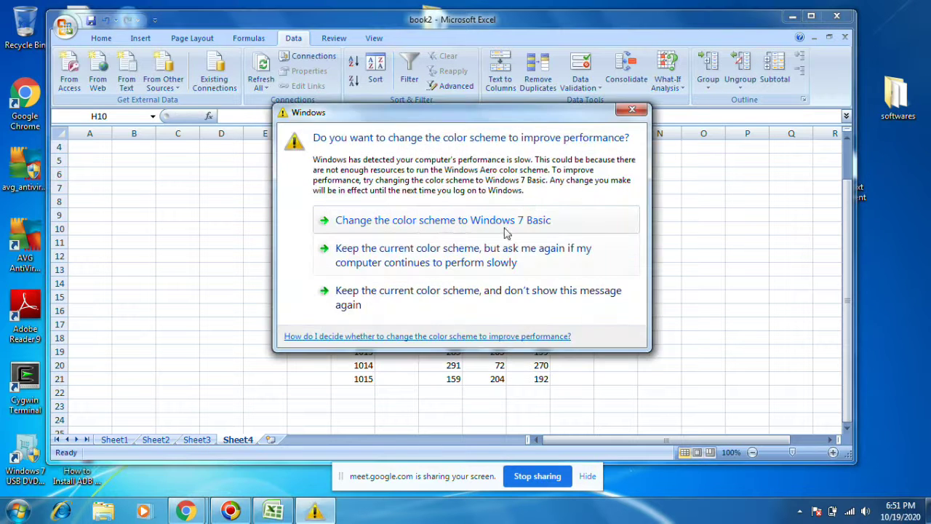
Step: Dismiss the colour-scheme dialog and widen column G to show the full heading
left_click(634, 114)
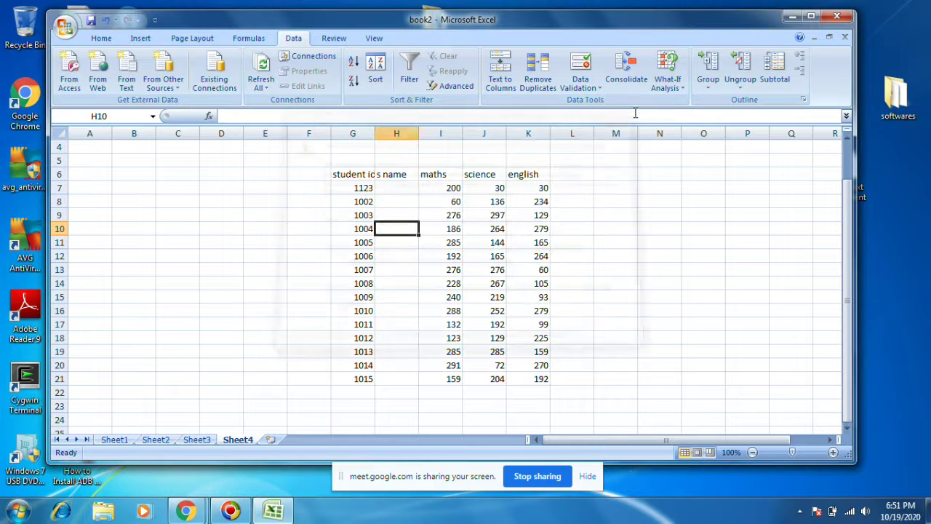
left_click(632, 258)
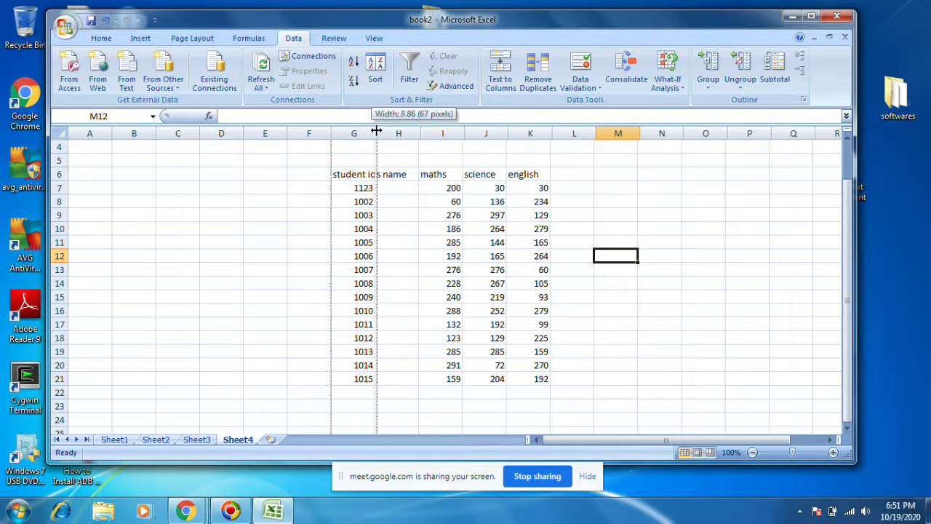
left_click_drag(370, 130, 378, 131)
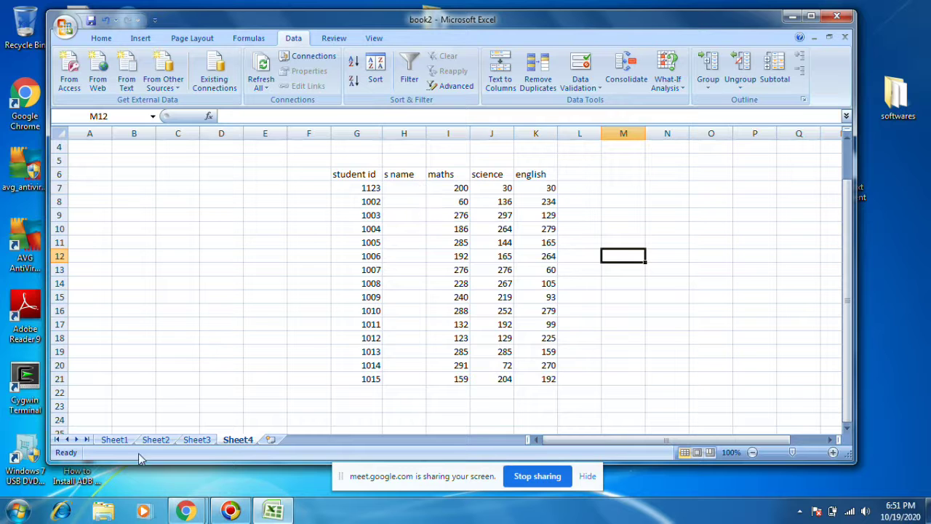
left_click(155, 439)
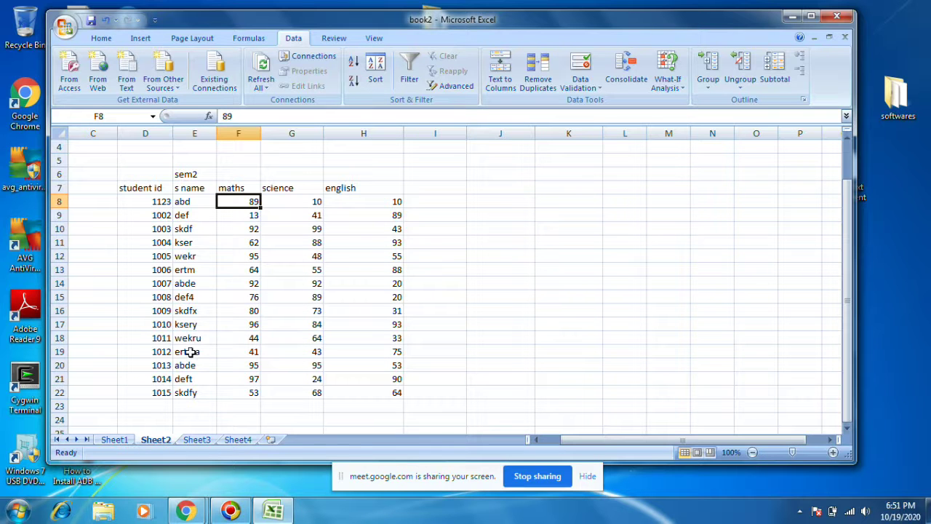
left_click_drag(138, 393, 364, 187)
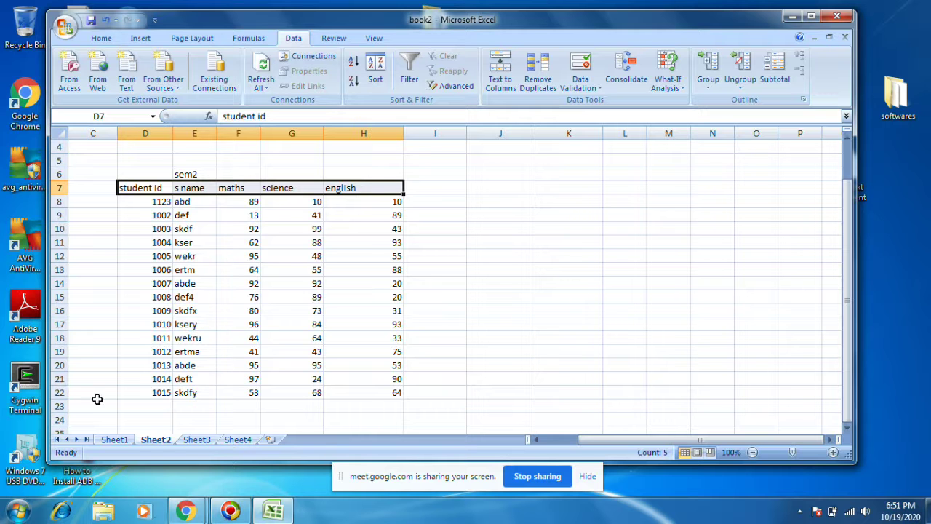
left_click(238, 440)
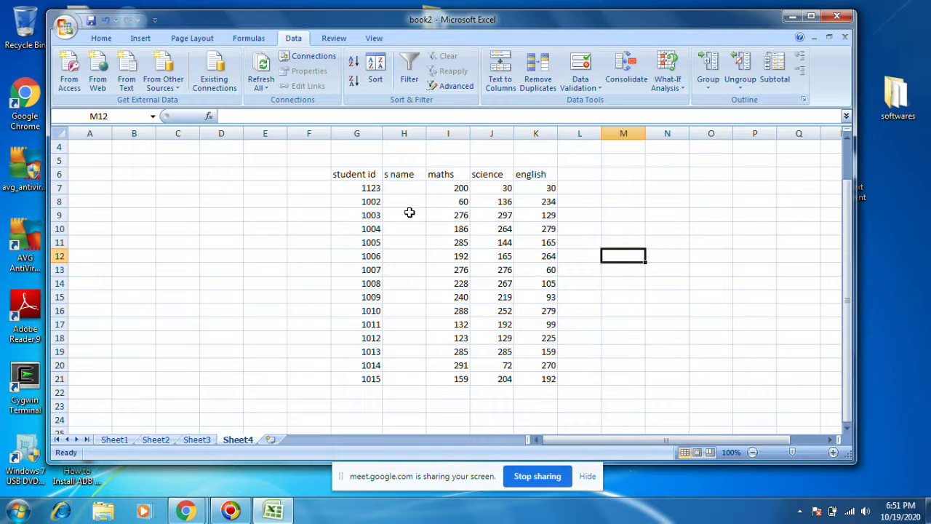
left_click(406, 128)
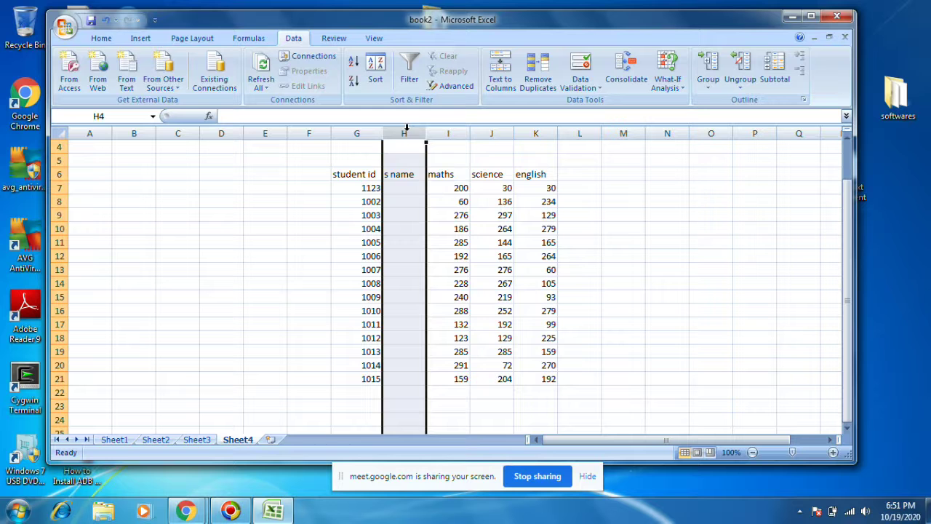
left_click(462, 201)
left_click(446, 187)
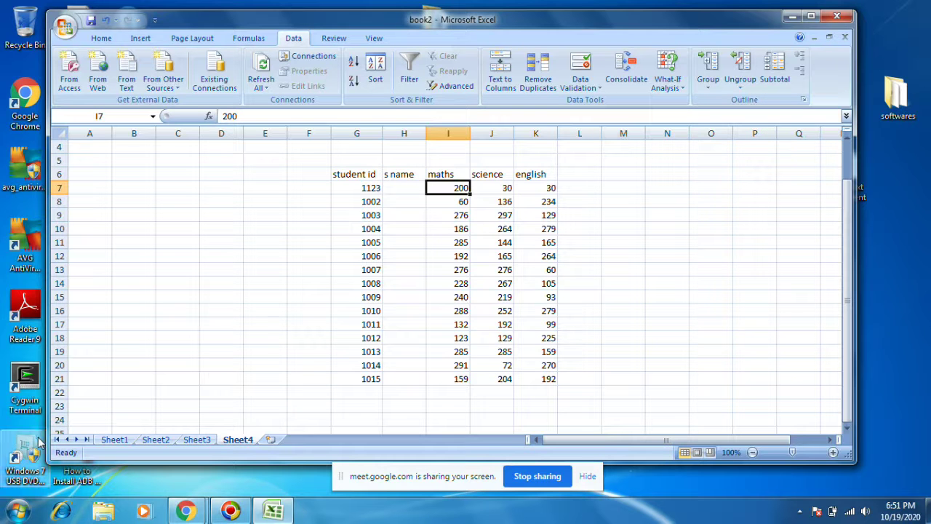
left_click(113, 440)
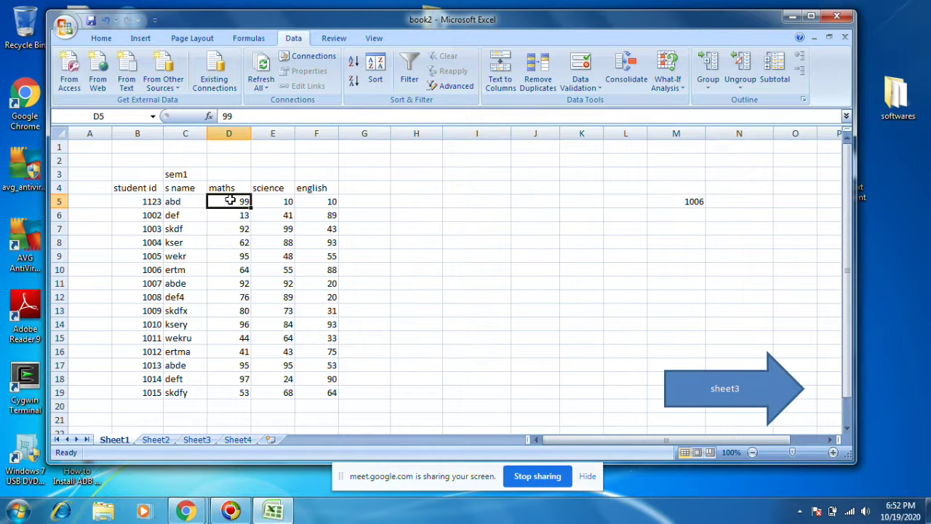
left_click(149, 440)
left_click(251, 201)
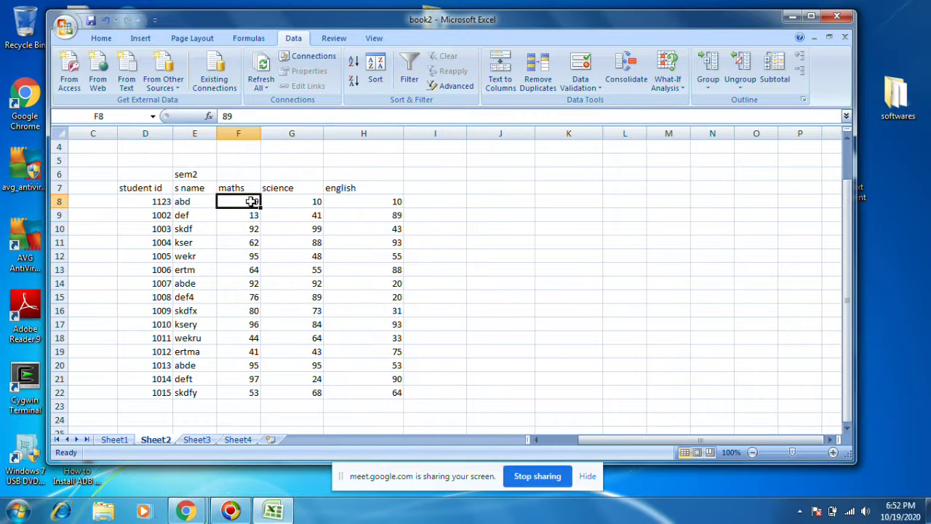
left_click(196, 440)
left_click(230, 204)
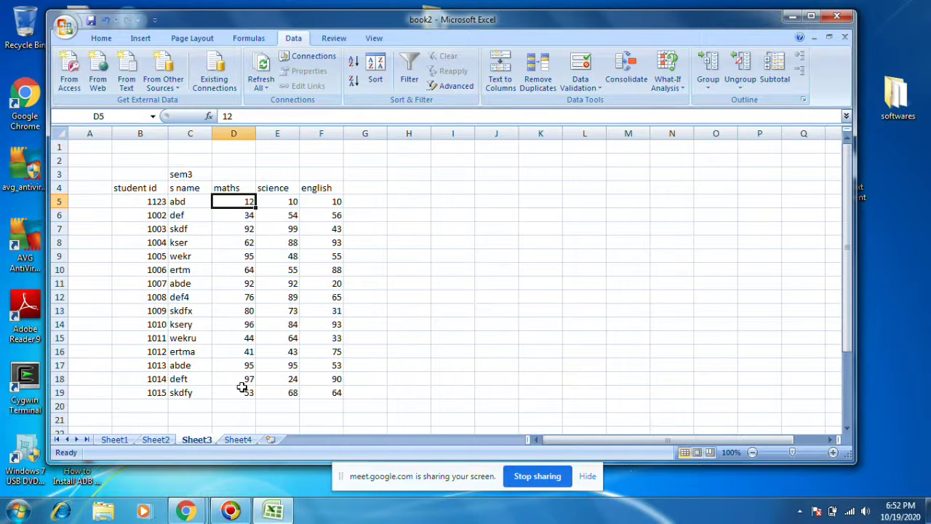
left_click(238, 440)
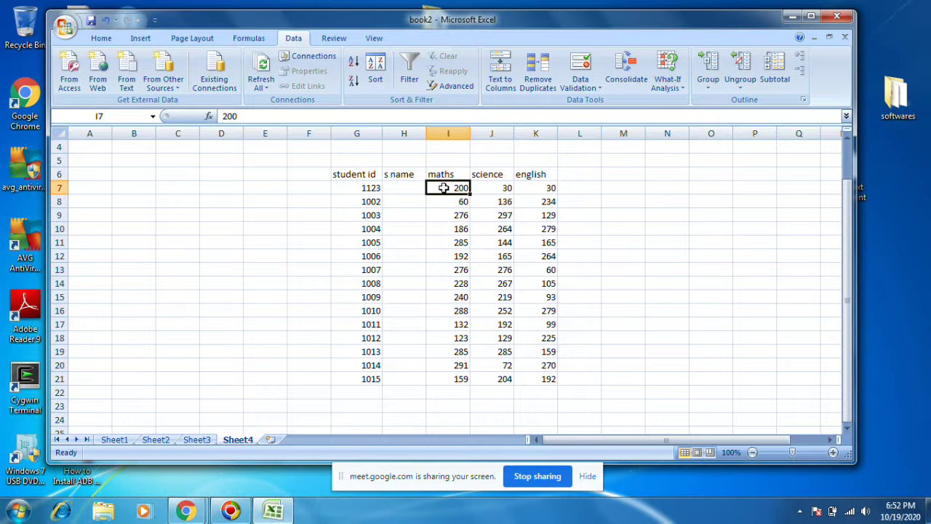
left_click(115, 440)
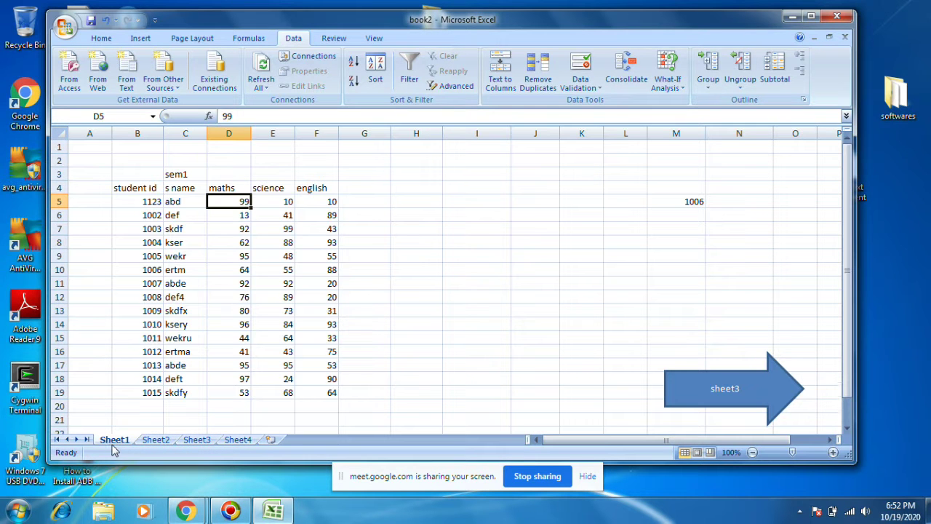
left_click(271, 201)
left_click(160, 442)
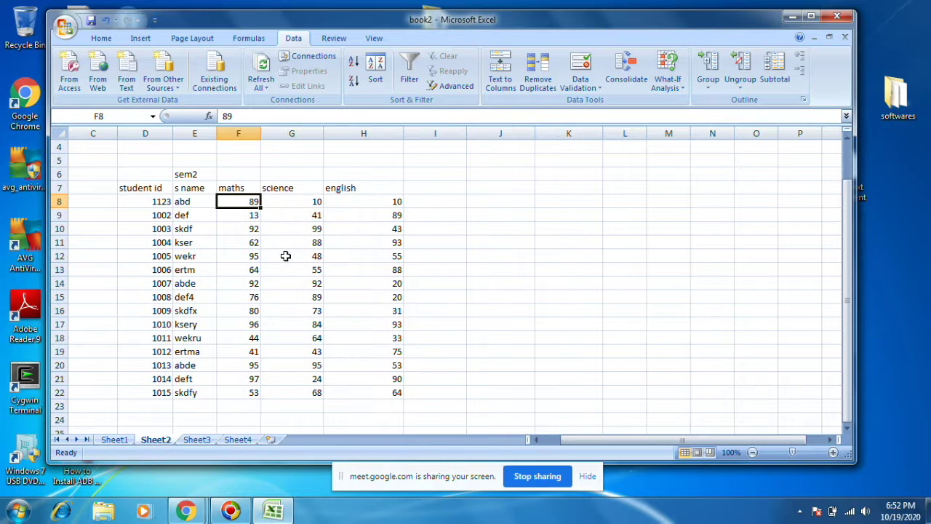
left_click(300, 201)
left_click(197, 440)
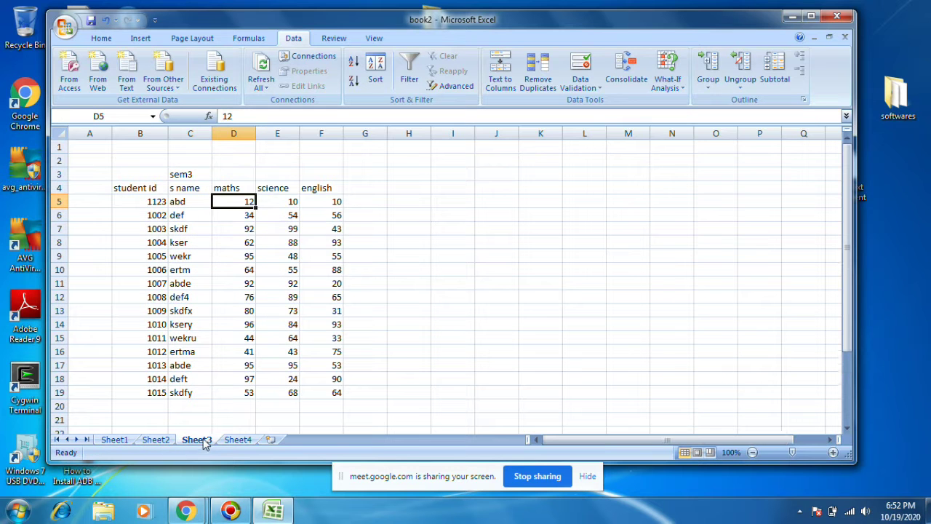
left_click(291, 201)
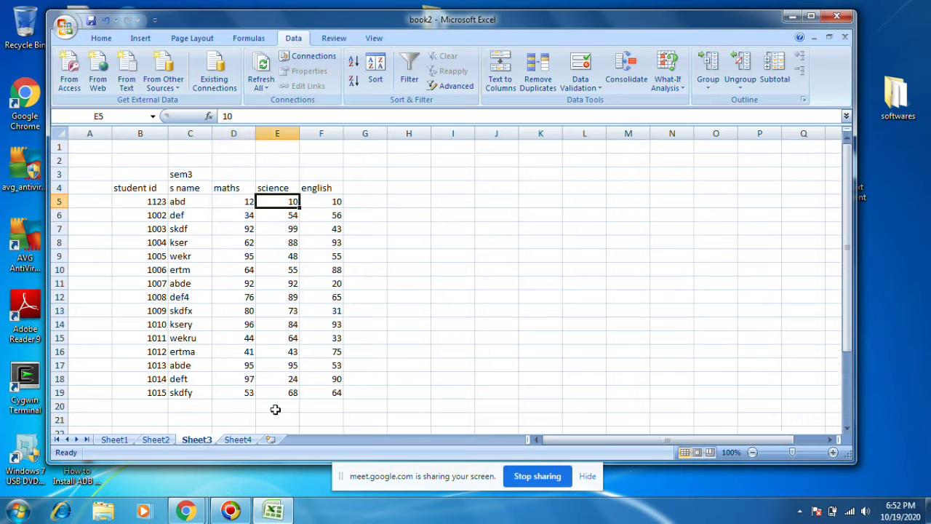
left_click(240, 440)
left_click(492, 190)
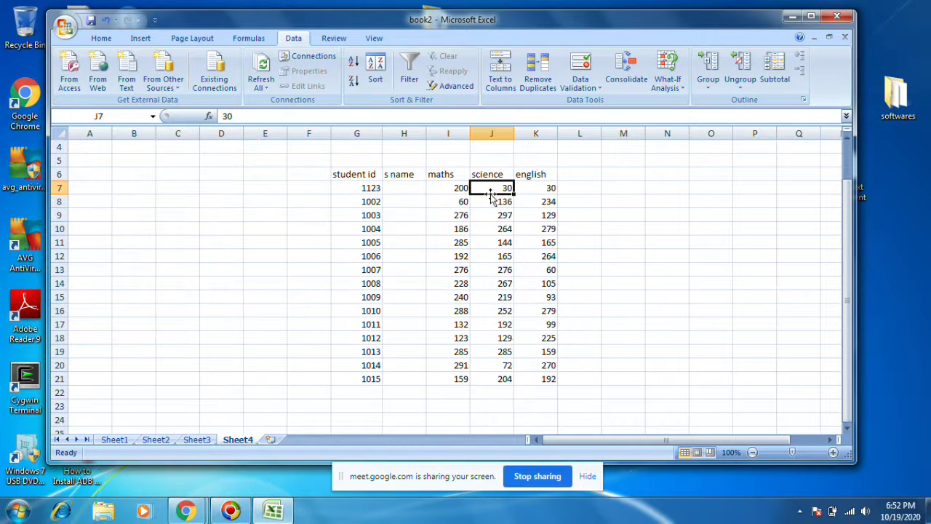
left_click(117, 439)
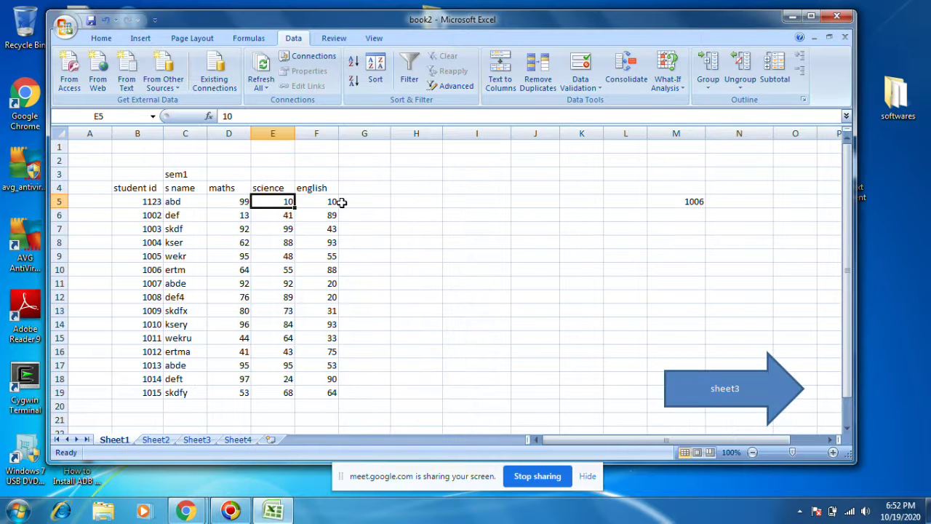
left_click(341, 202)
left_click(330, 203)
left_click(169, 440)
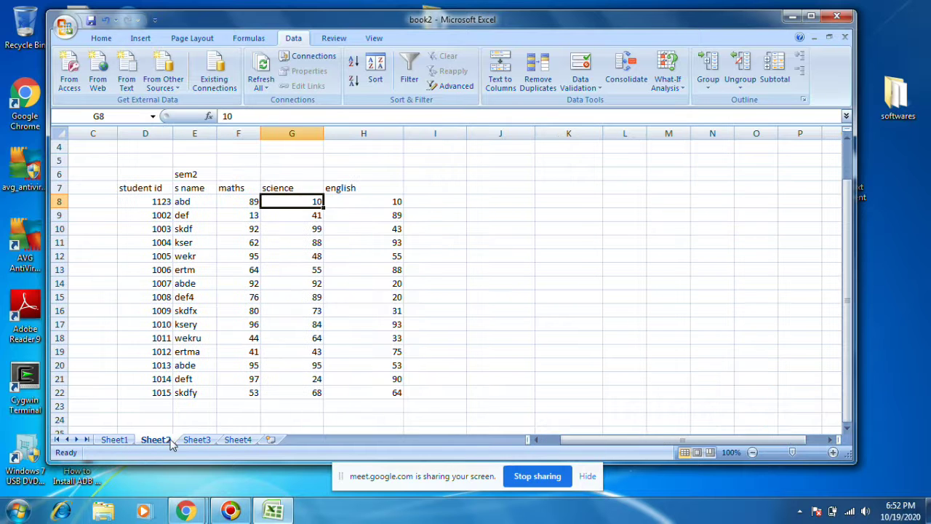
left_click(379, 201)
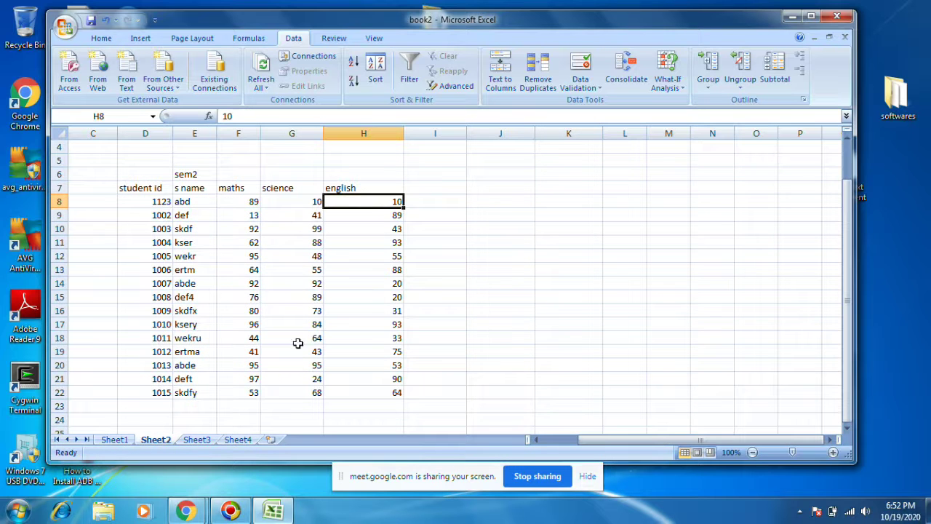
left_click(196, 440)
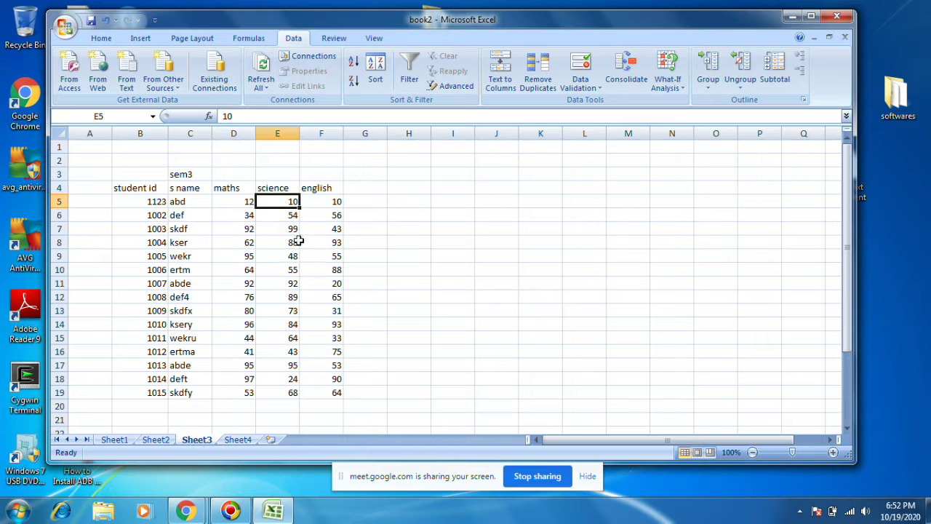
left_click(238, 439)
left_click_drag(435, 187, 528, 374)
left_click(116, 440)
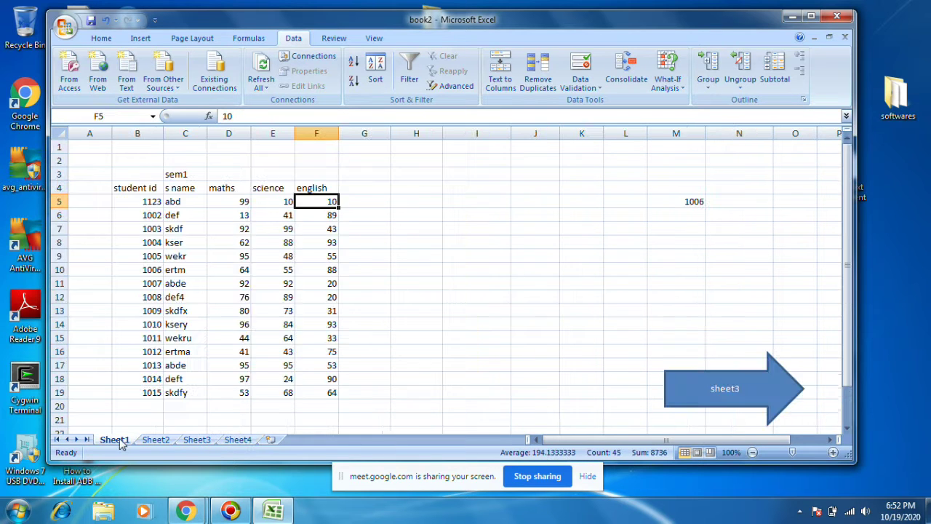
left_click(153, 440)
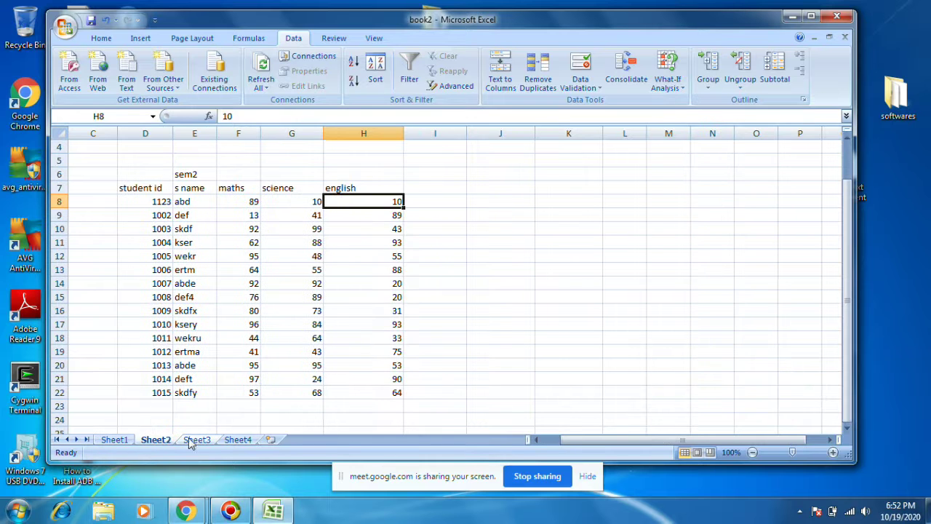
left_click(195, 441)
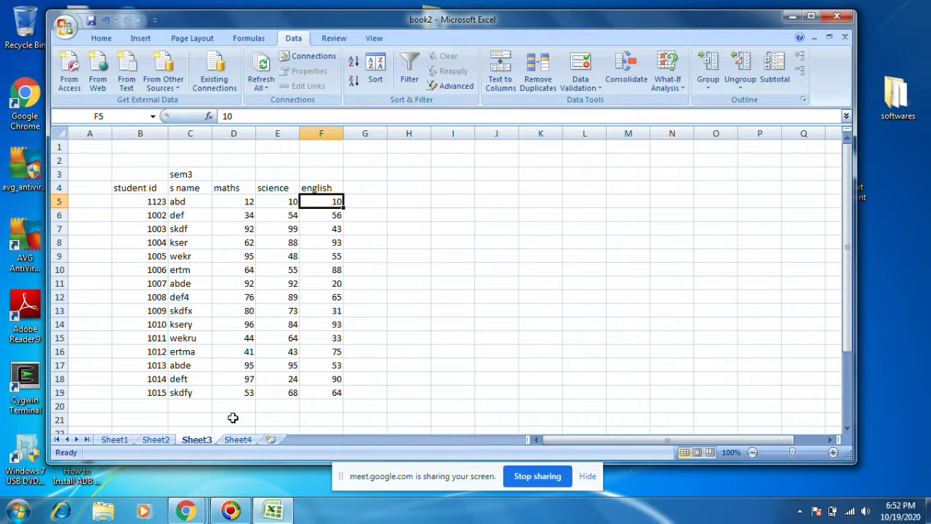
left_click(237, 440)
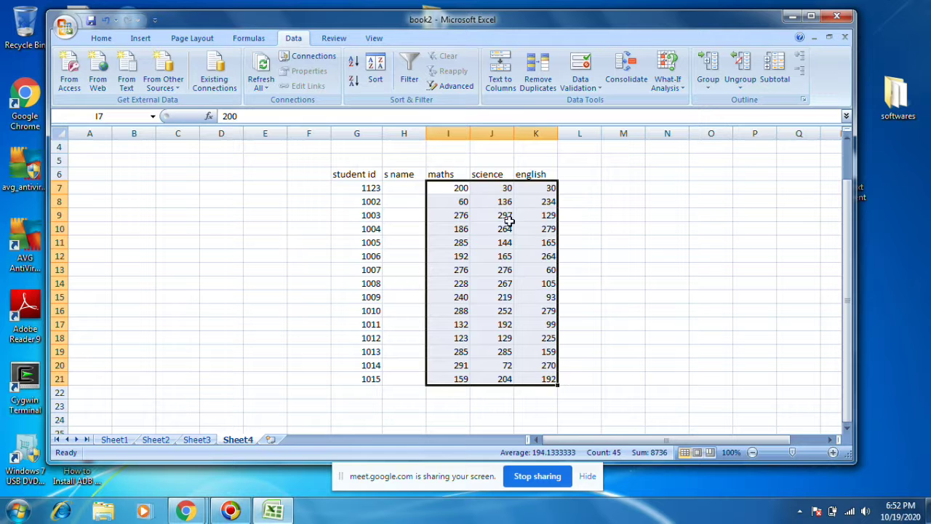
Step: Enter the title 'all sem report' in H5 above the consolidated marks
left_click(411, 161)
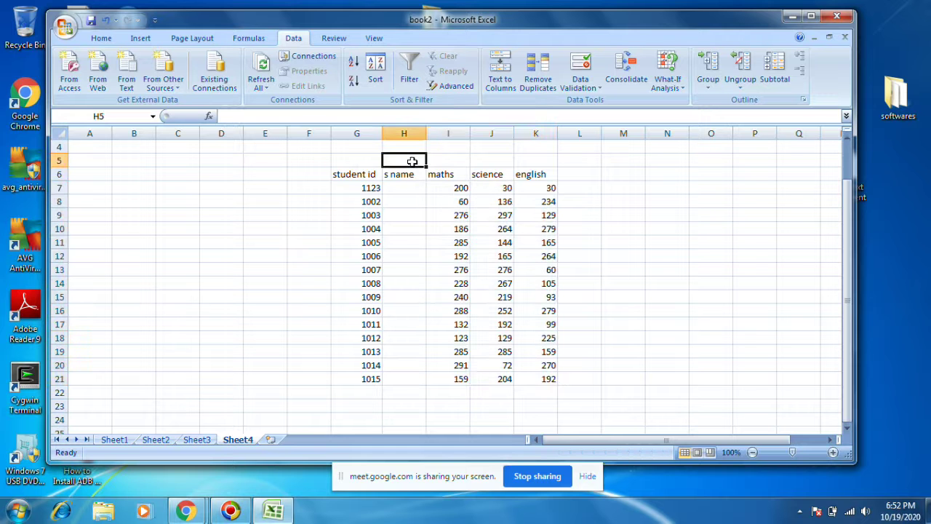
type("all sem report")
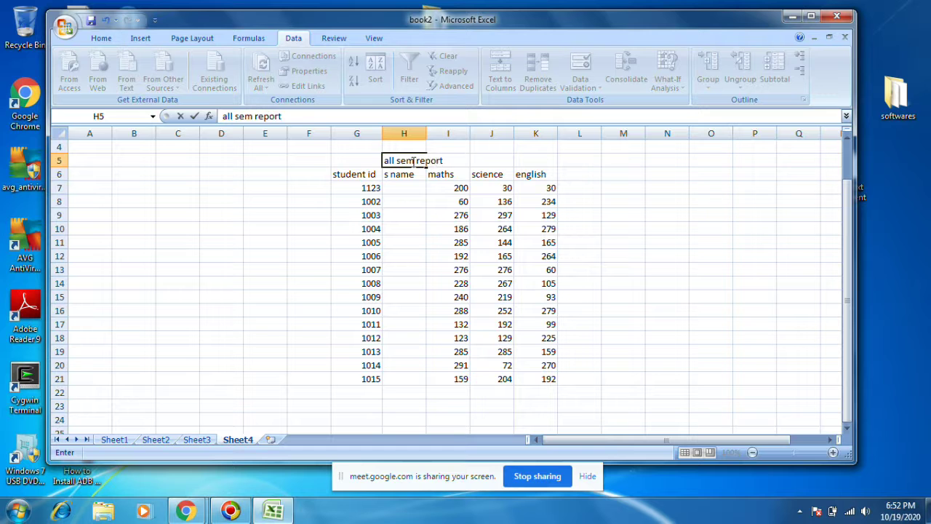
left_click(356, 215)
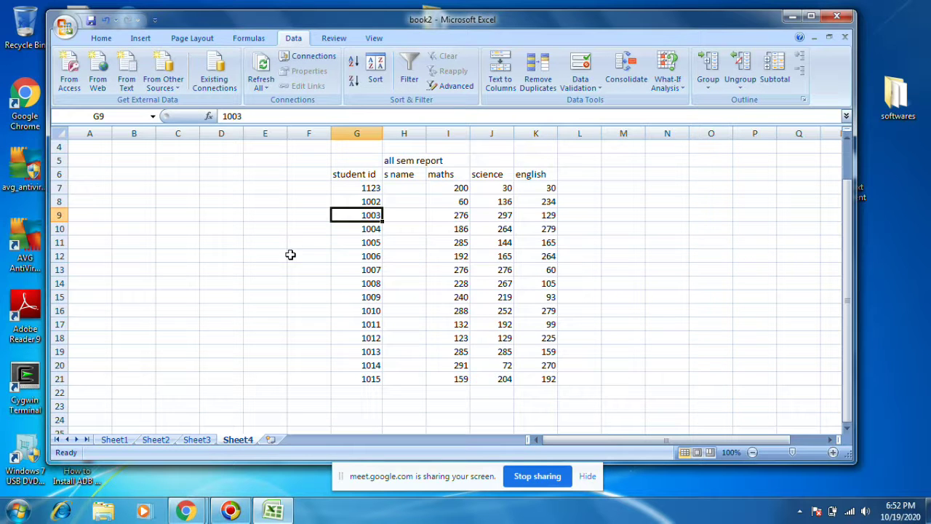
left_click(455, 189)
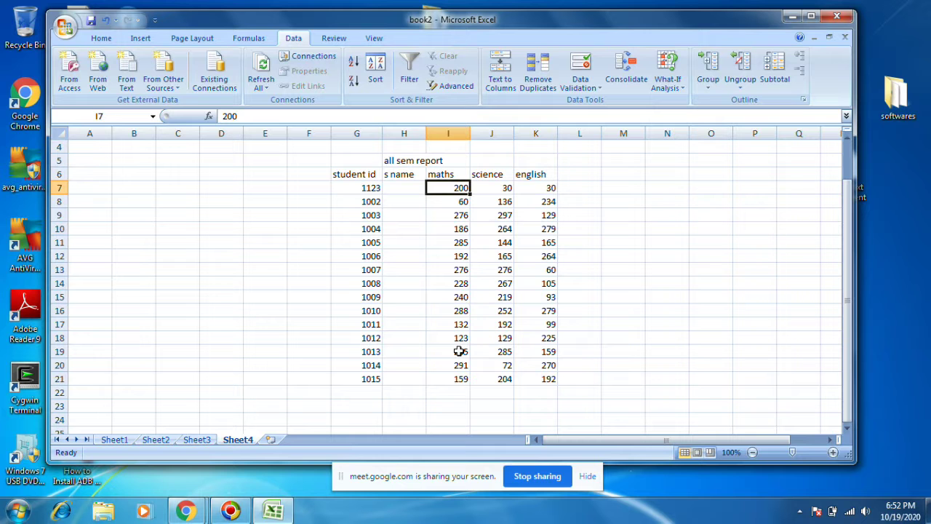
Step: Add row and column totals to the marks with AutoSum, giving grand total 8736
left_click_drag(451, 186, 611, 415)
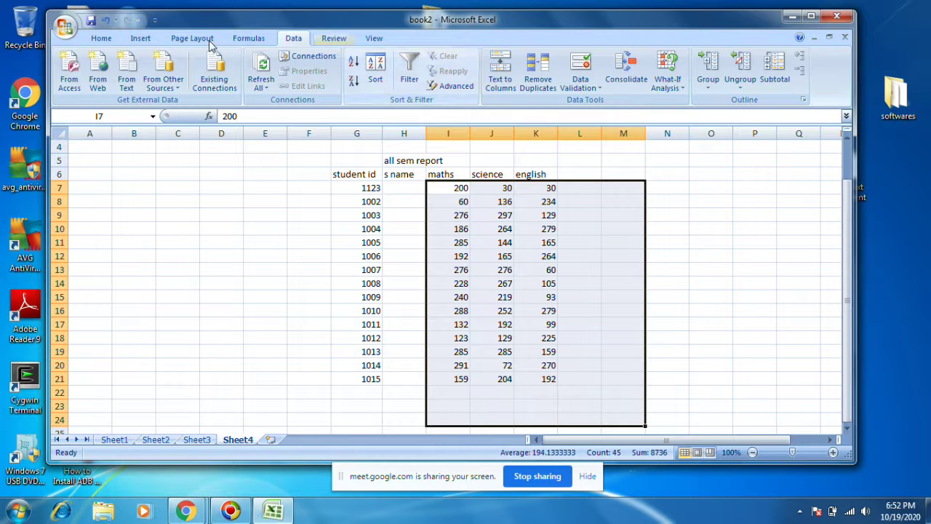
left_click(99, 38)
left_click(734, 58)
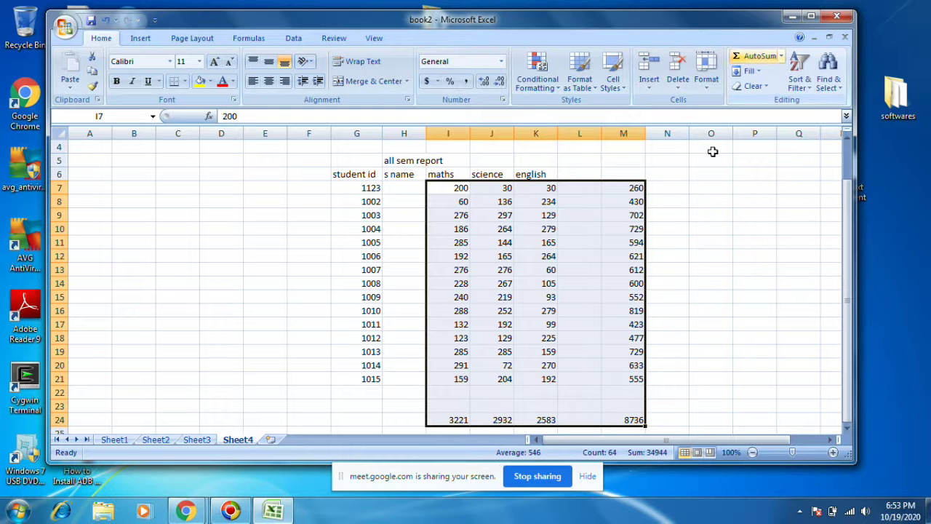
left_click(626, 421)
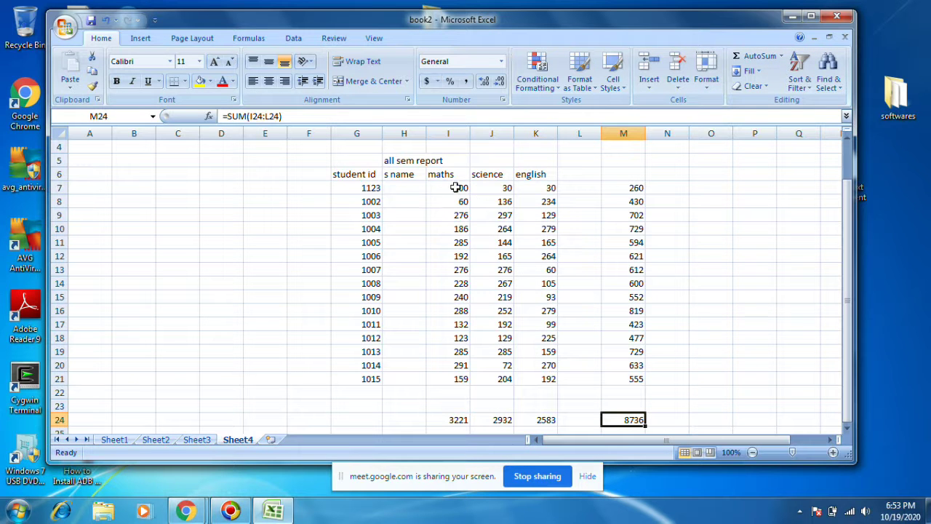
Step: Clear the row totals in M7:M24 and the subject totals in row 24
left_click(358, 187)
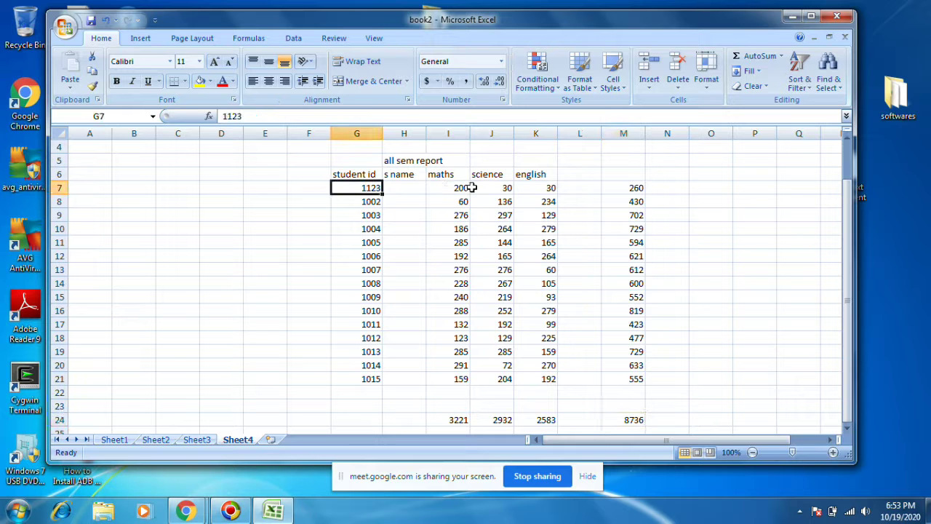
left_click(627, 188)
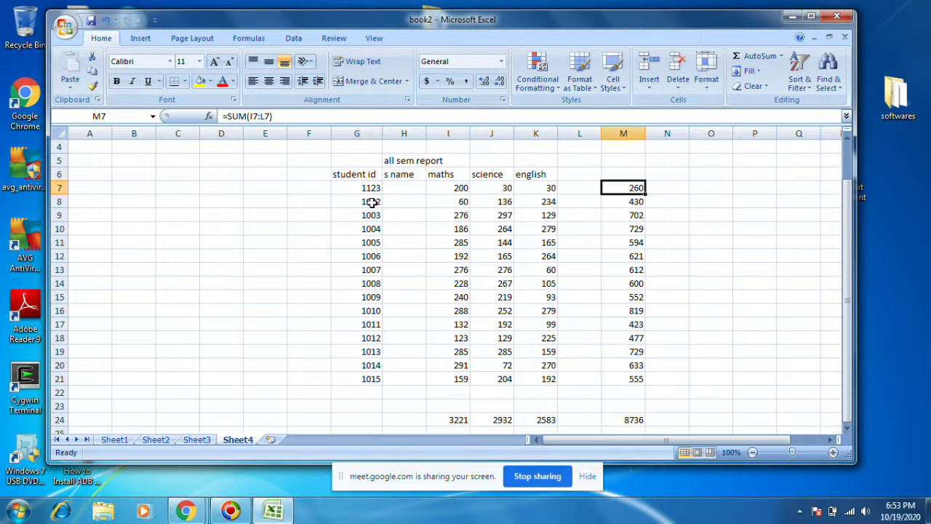
left_click(634, 202)
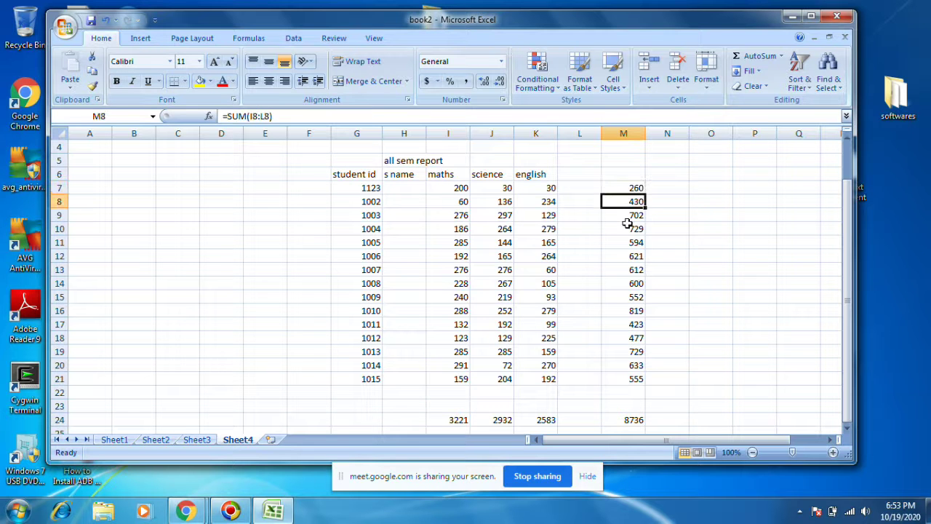
left_click_drag(630, 188, 635, 420)
key("Delete")
left_click_drag(562, 420, 407, 420)
key("Delete")
left_click(485, 232)
Step: Permanently dismiss the colour-scheme prompt and delete the G5:L21 report table
left_click(456, 187)
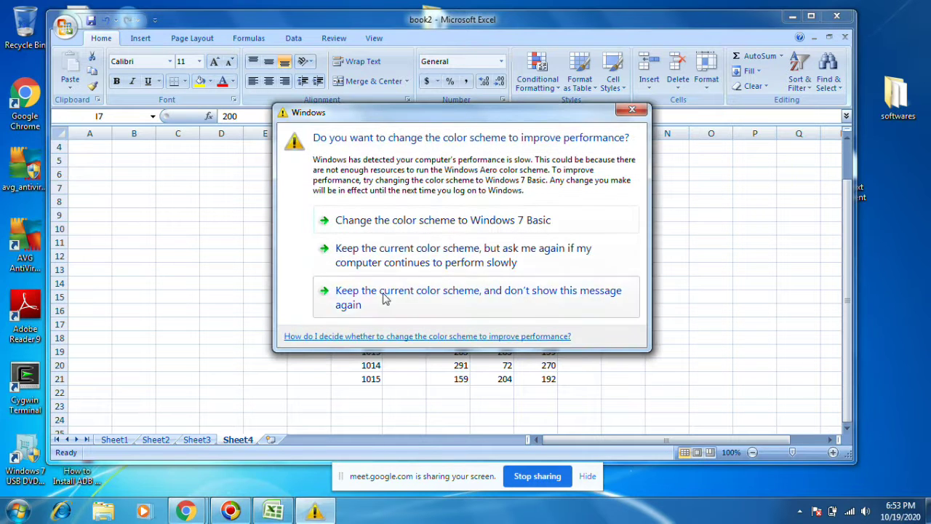
left_click(384, 295)
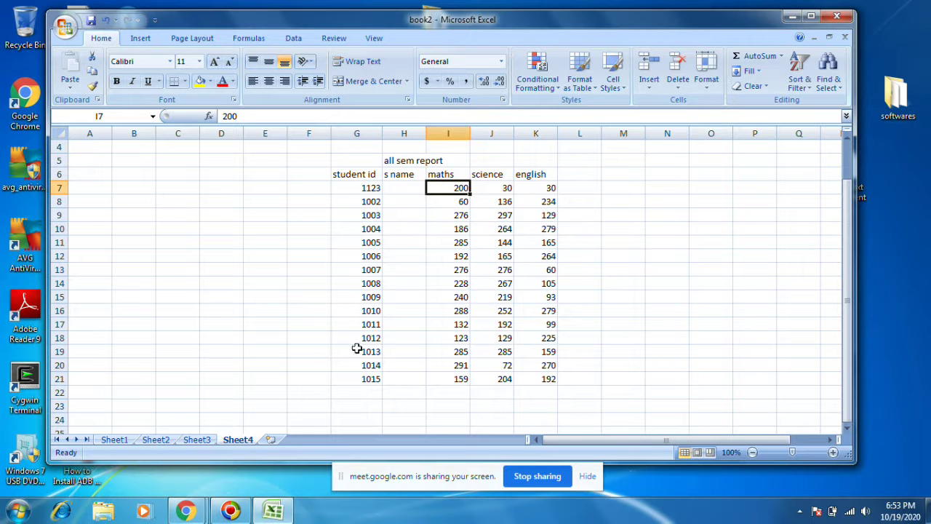
left_click(398, 135)
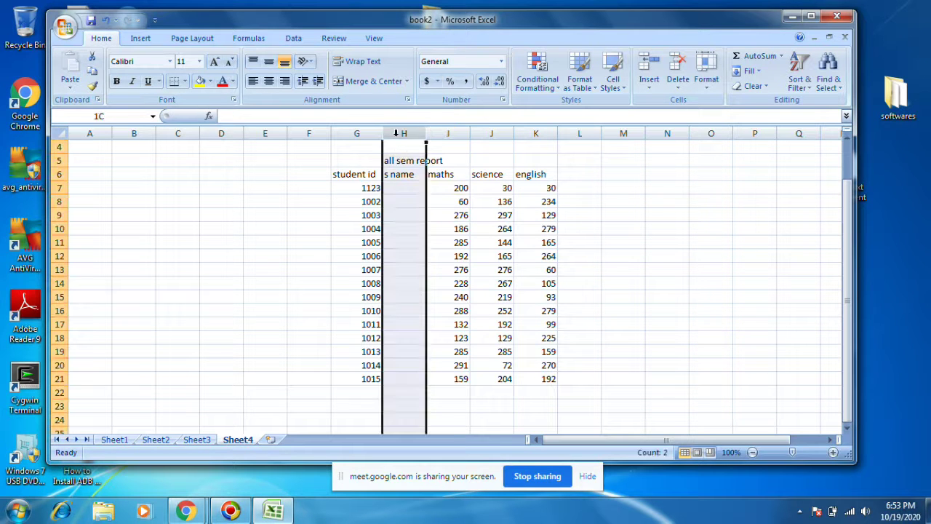
left_click_drag(342, 159, 565, 381)
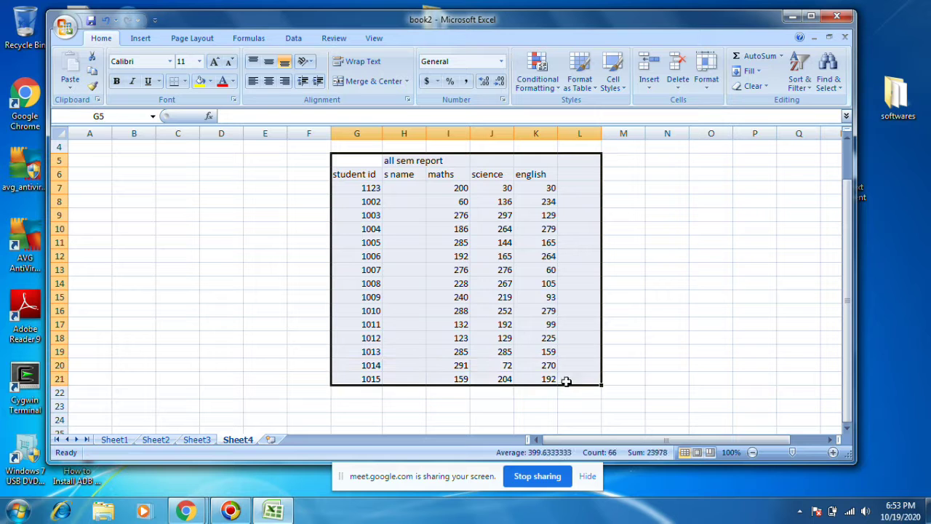
key("Delete")
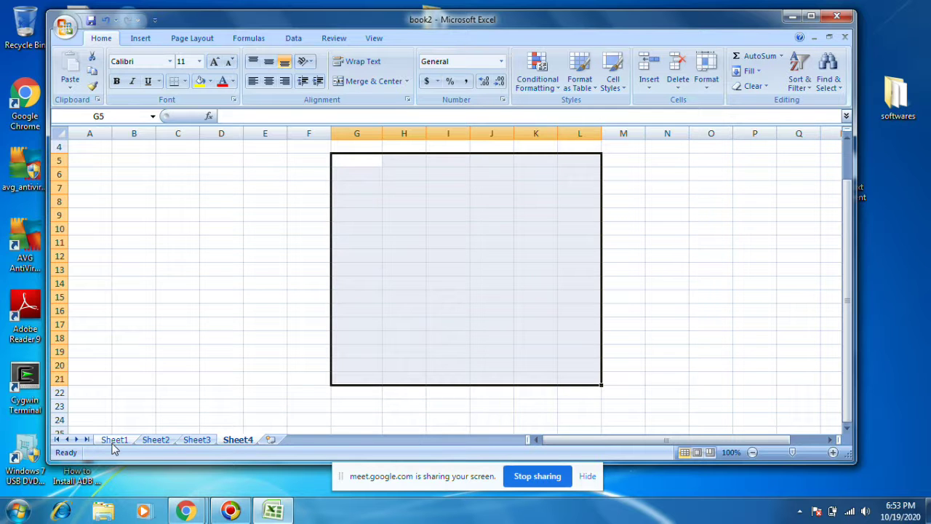
Step: Delete the s name column from Sheet1 and Sheet2
left_click(111, 441)
left_click(184, 133)
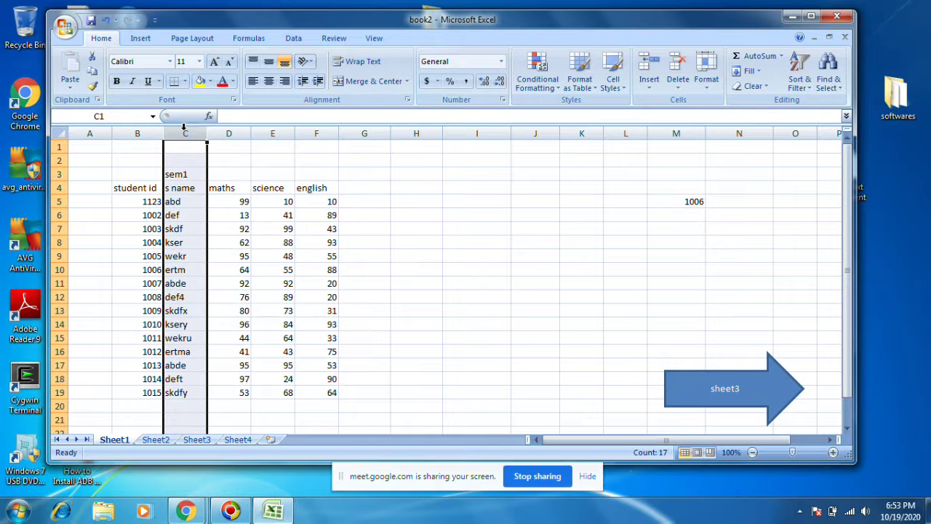
right_click(184, 127)
left_click(229, 210)
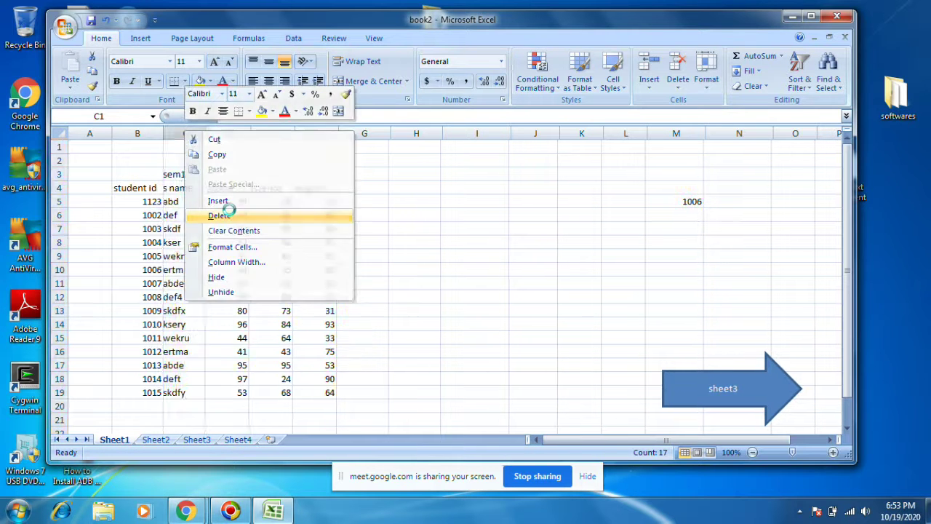
left_click(153, 440)
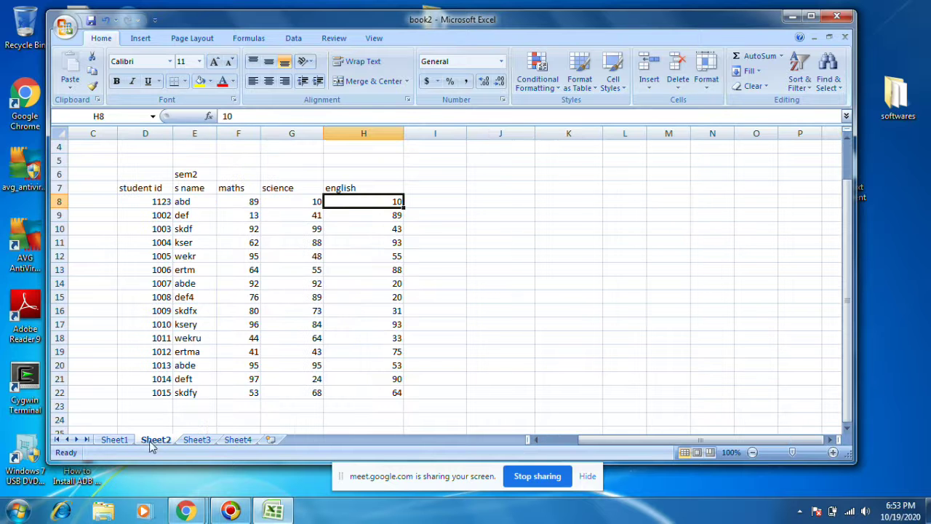
left_click(195, 133)
right_click(195, 134)
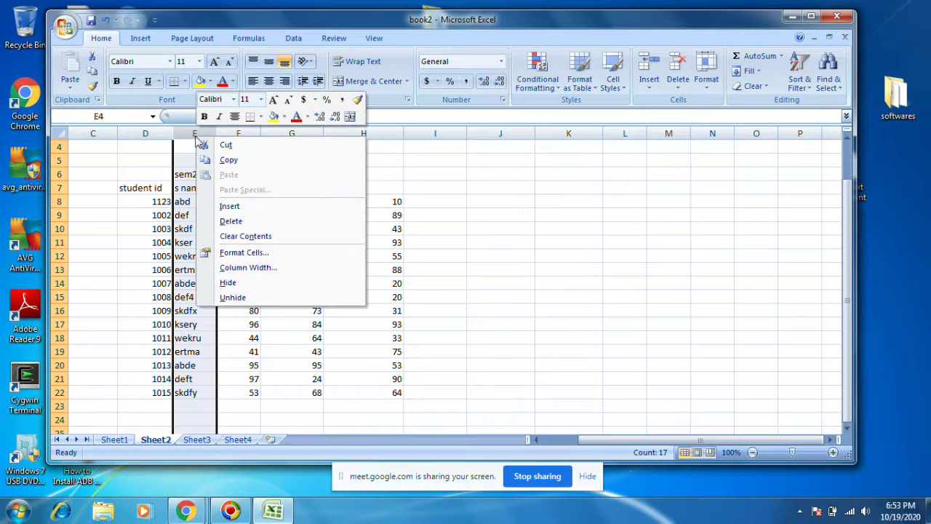
left_click(239, 221)
Step: Delete Sheet3's s name column, undoing an accidental move of its student ids
left_click(195, 440)
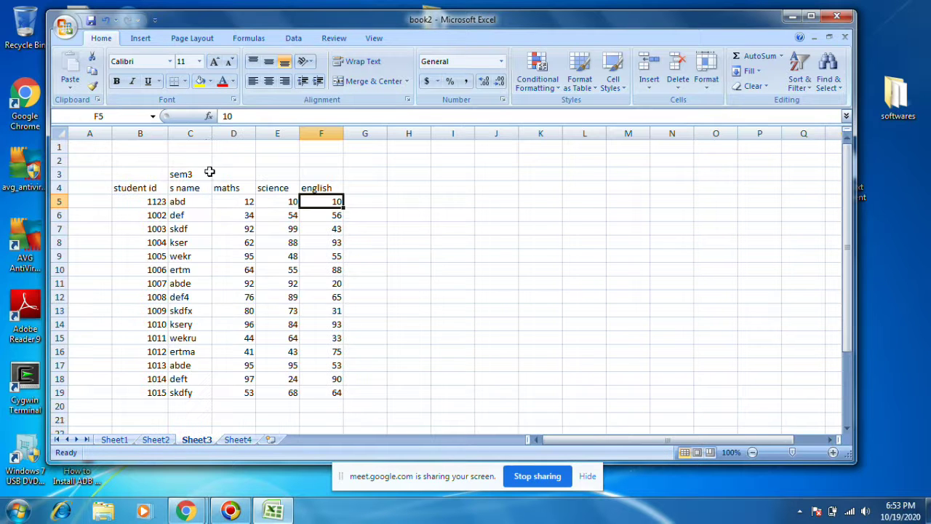
left_click(197, 133)
right_click(199, 135)
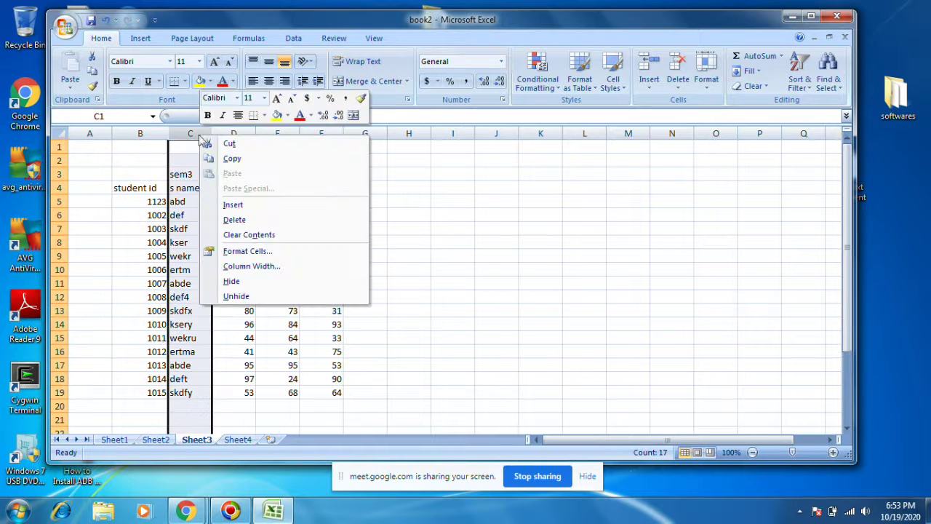
left_click(234, 219)
key("Down")
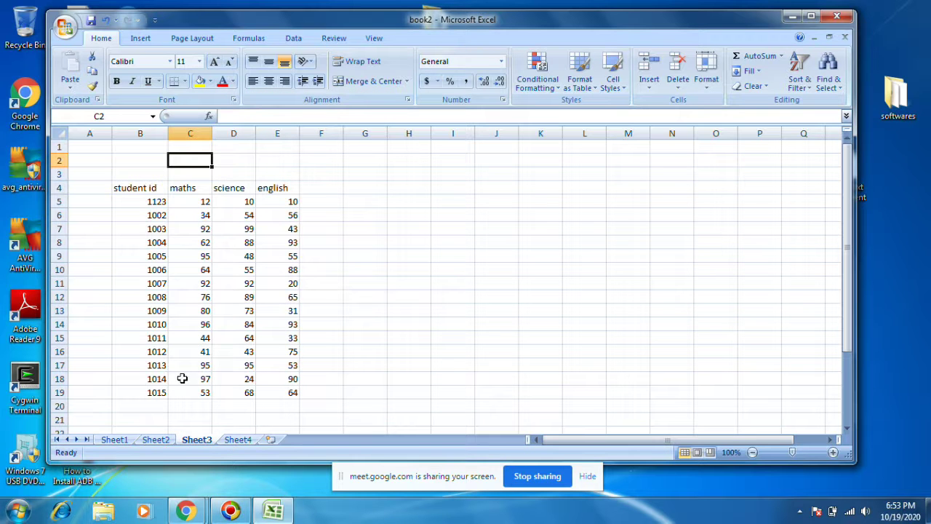
left_click_drag(138, 188, 152, 393)
left_click_drag(143, 186, 320, 184)
key("ctrl+z")
left_click(222, 210)
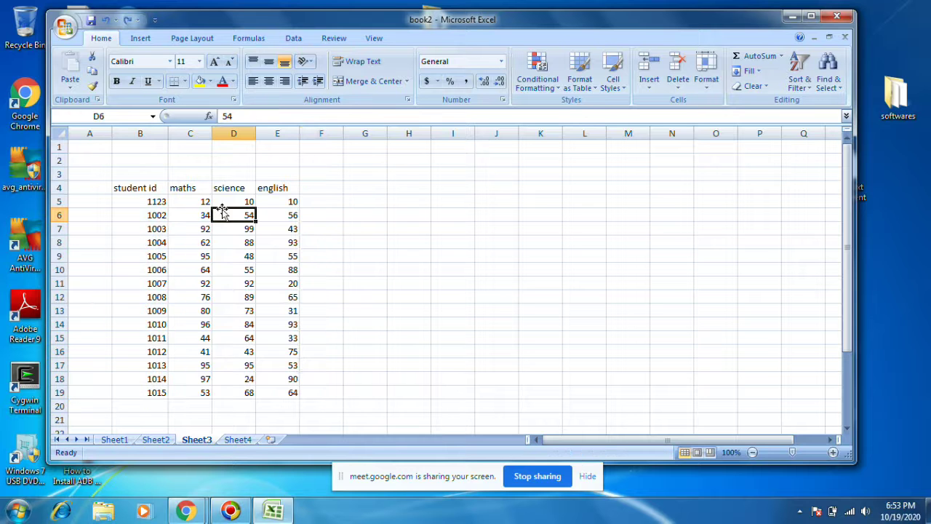
left_click(238, 439)
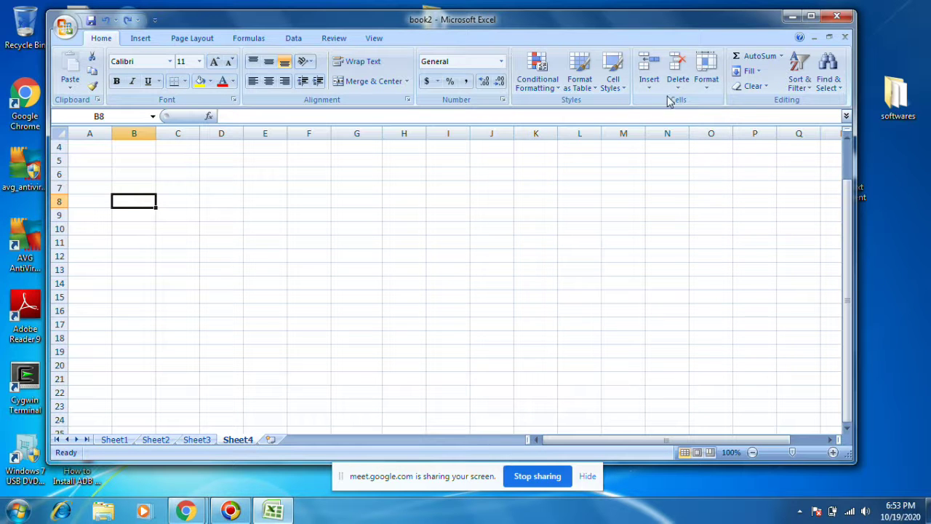
Step: Remove the old Sheet1, Sheet2 and Sheet3 references from the Consolidate source list
left_click(291, 39)
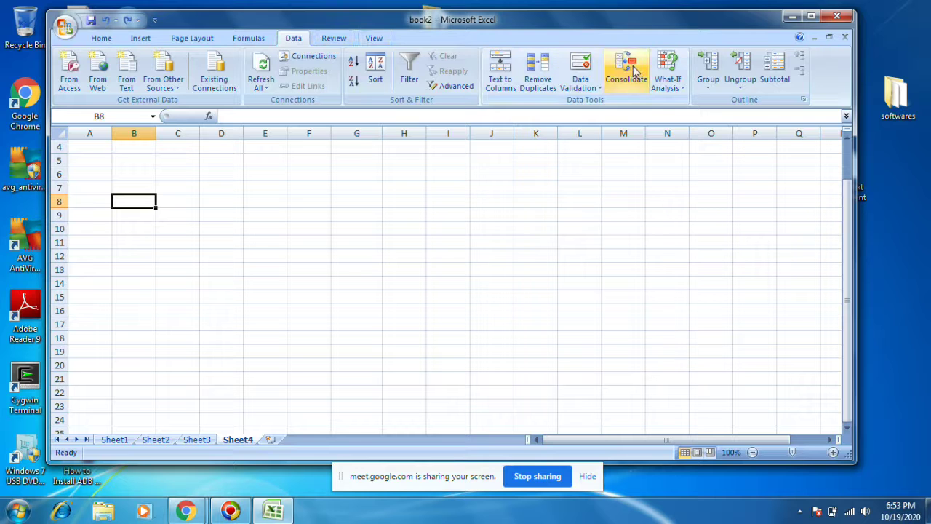
left_click(626, 73)
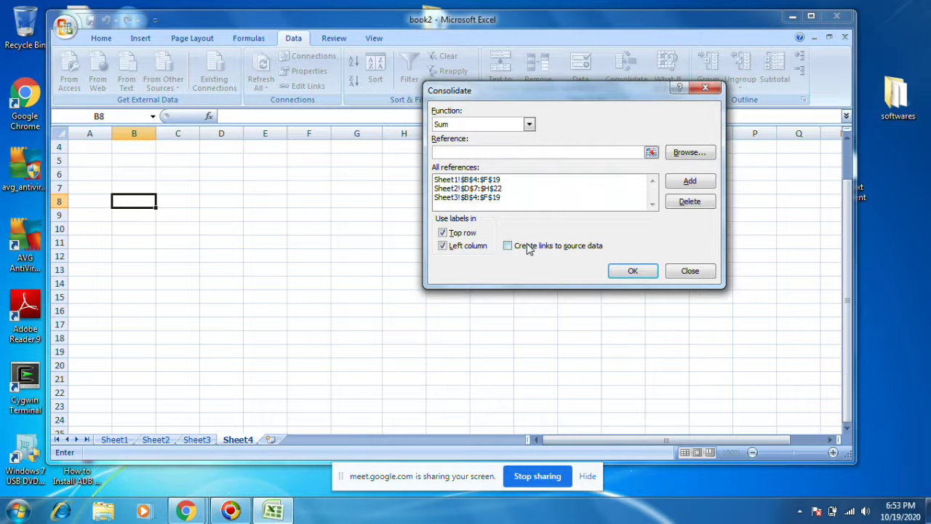
left_click(502, 189)
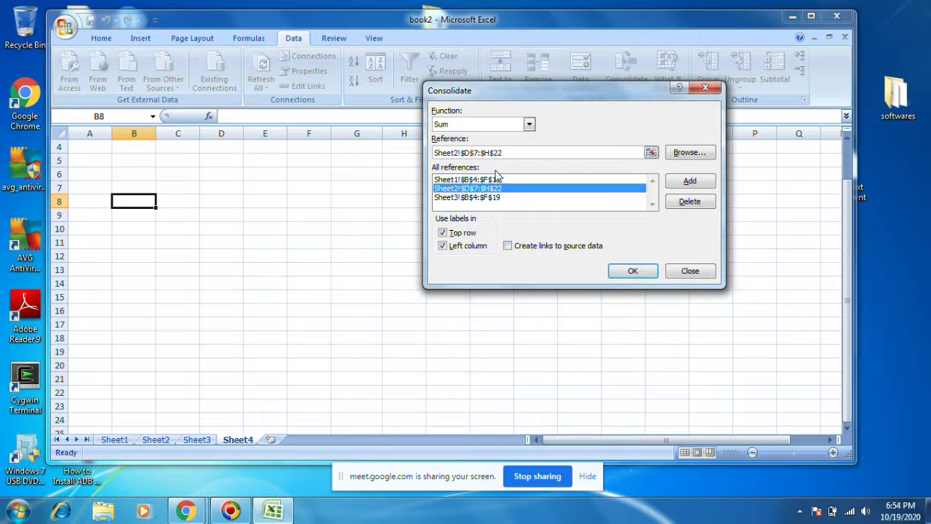
left_click(486, 181)
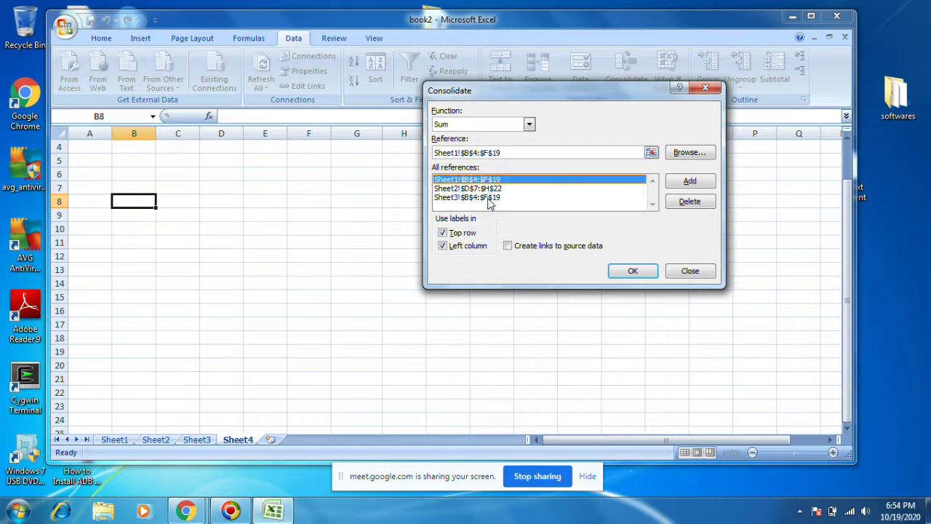
left_click(490, 197)
left_click(491, 180)
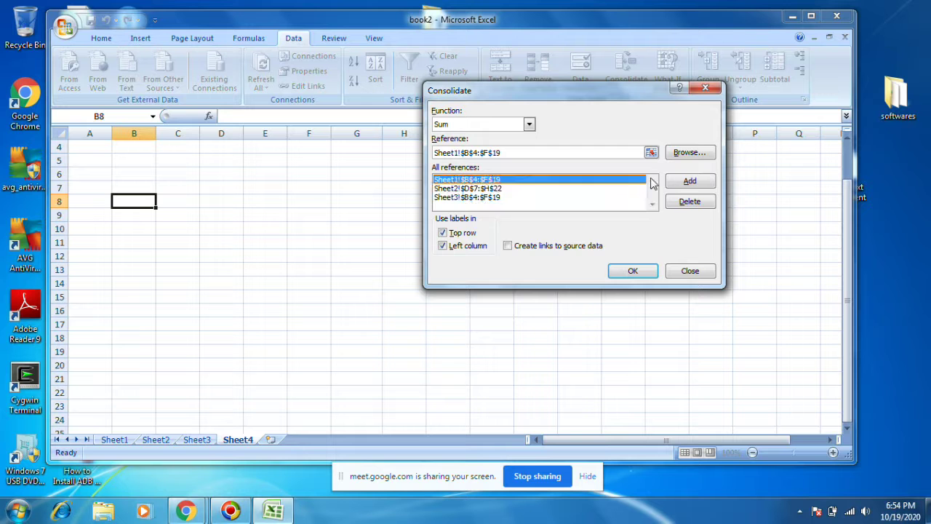
left_click(691, 203)
left_click(523, 182)
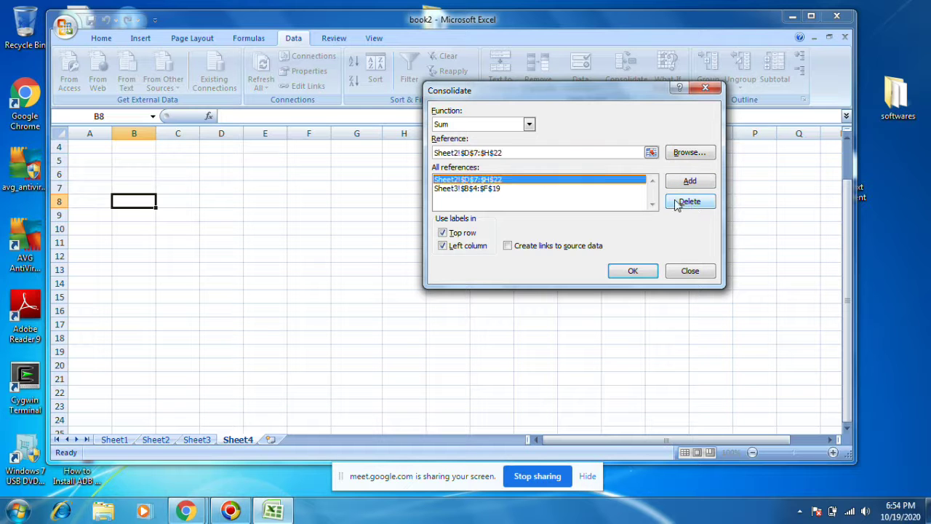
left_click(680, 204)
left_click(468, 180)
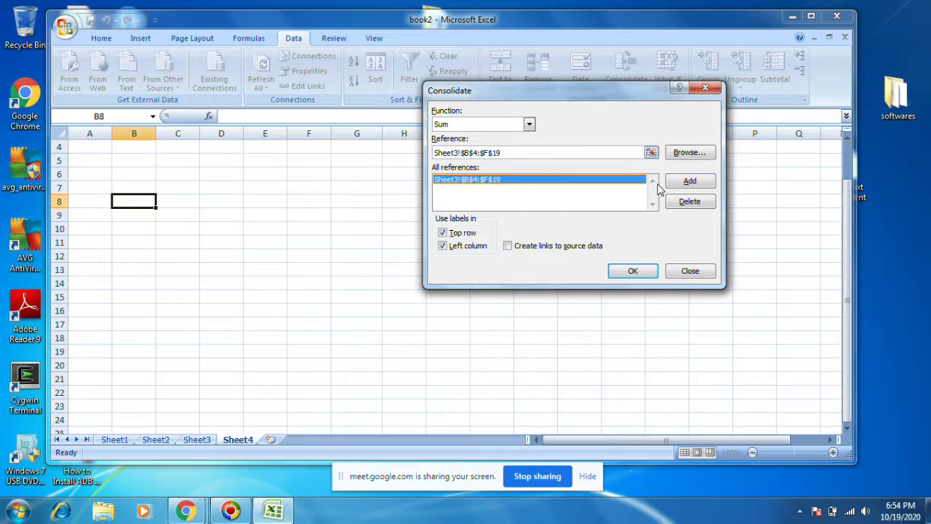
left_click(689, 202)
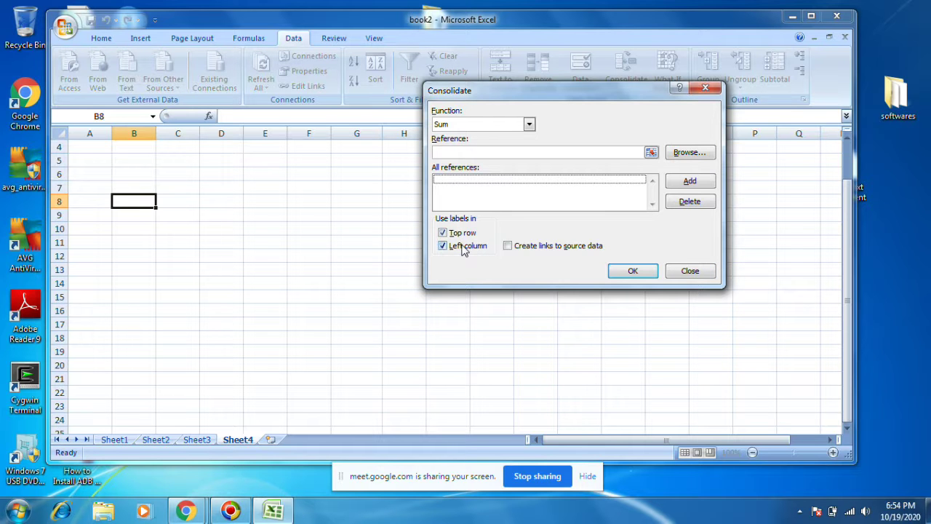
left_click(684, 271)
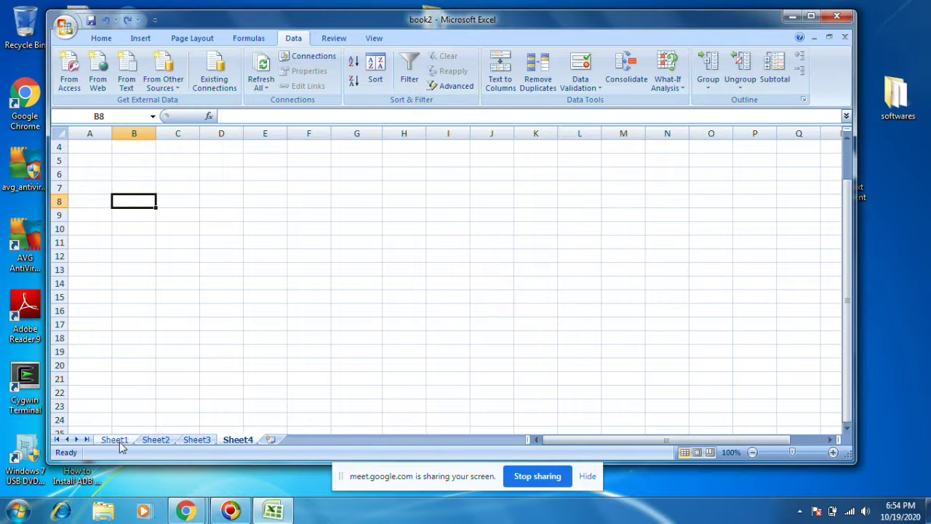
Step: Check Sheet1's header row B4:E4 and id column B4:B19, then select H7 on Sheet4
left_click(123, 442)
left_click_drag(121, 187, 286, 190)
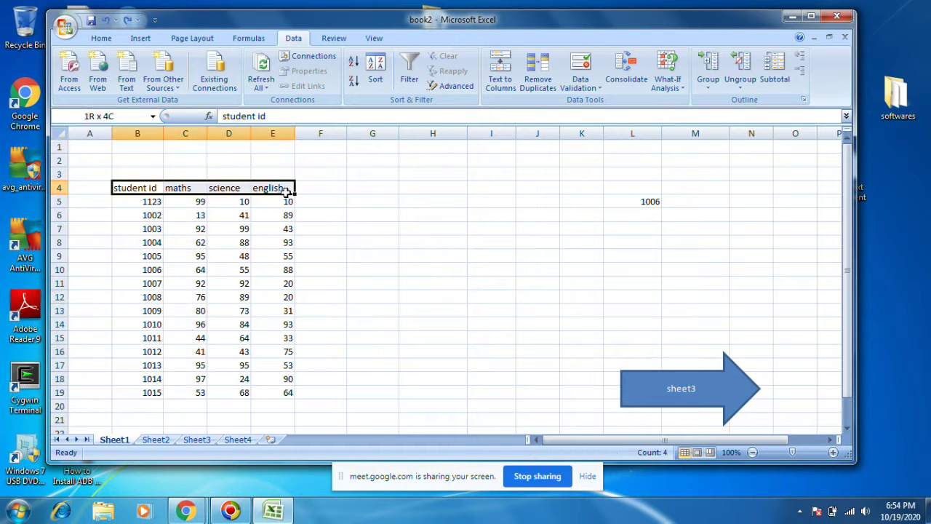
left_click_drag(133, 186, 139, 392)
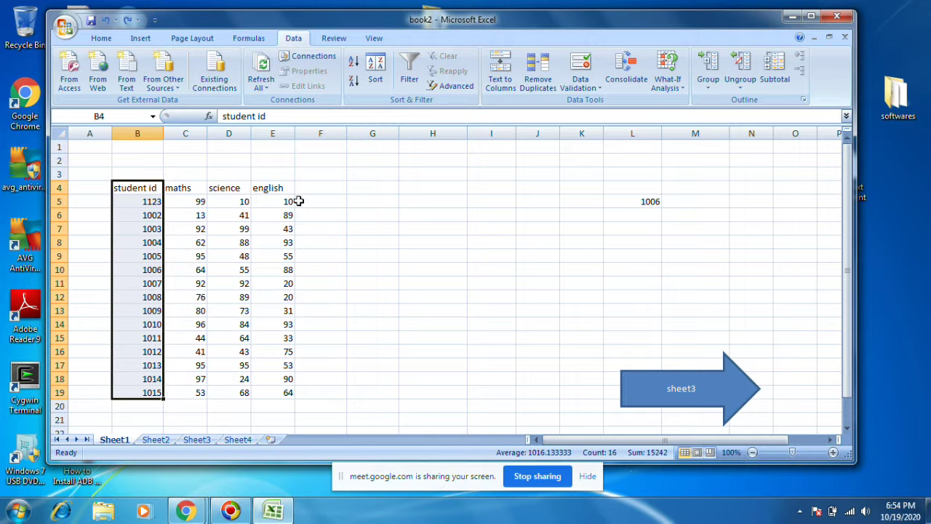
left_click(238, 441)
left_click(410, 189)
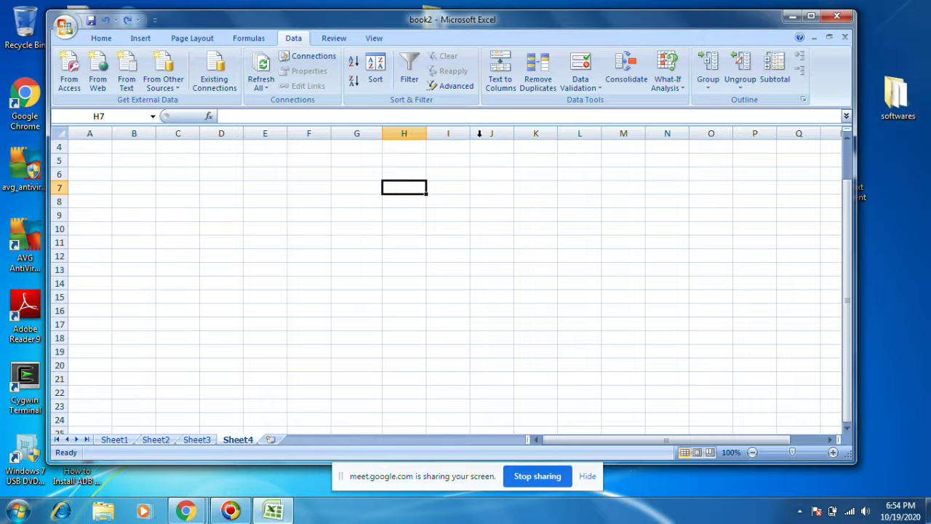
Step: With B7 as output, add Sheet1's B4:E19 marks table as a consolidation source
left_click(135, 179)
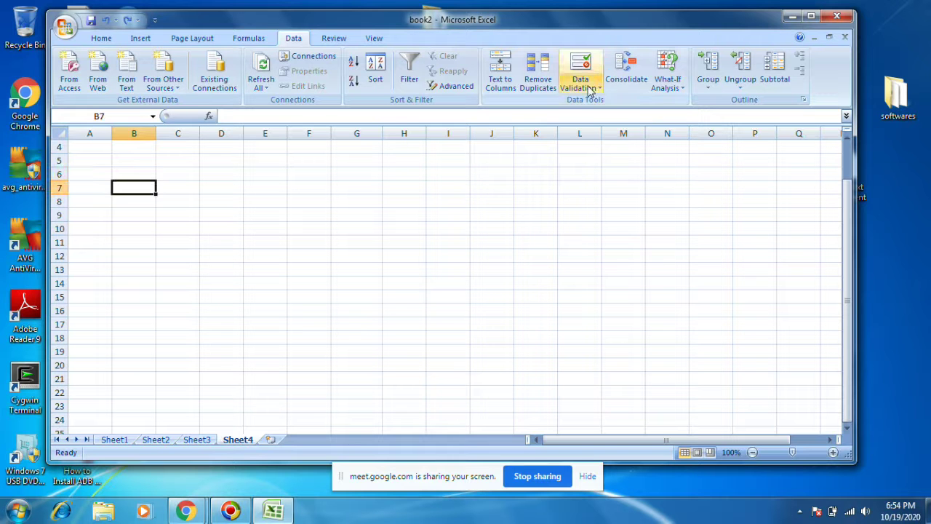
left_click(625, 73)
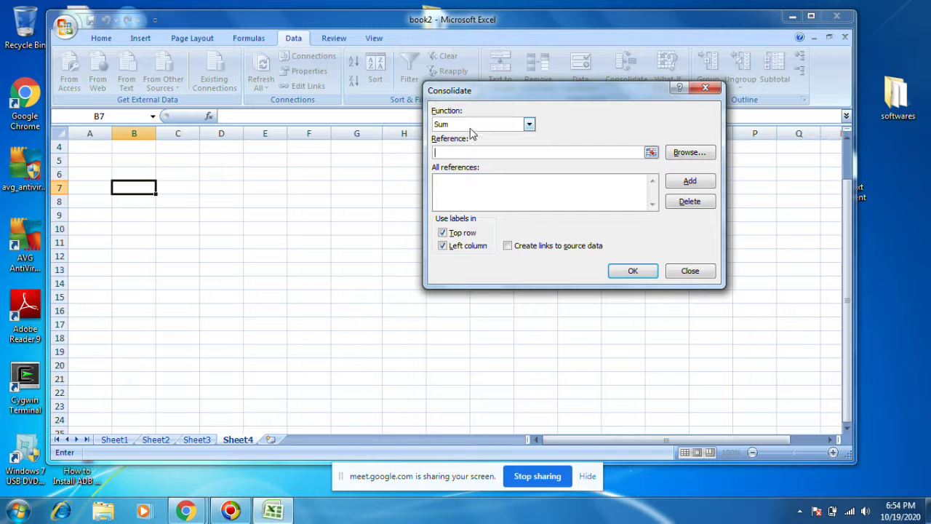
left_click(651, 153)
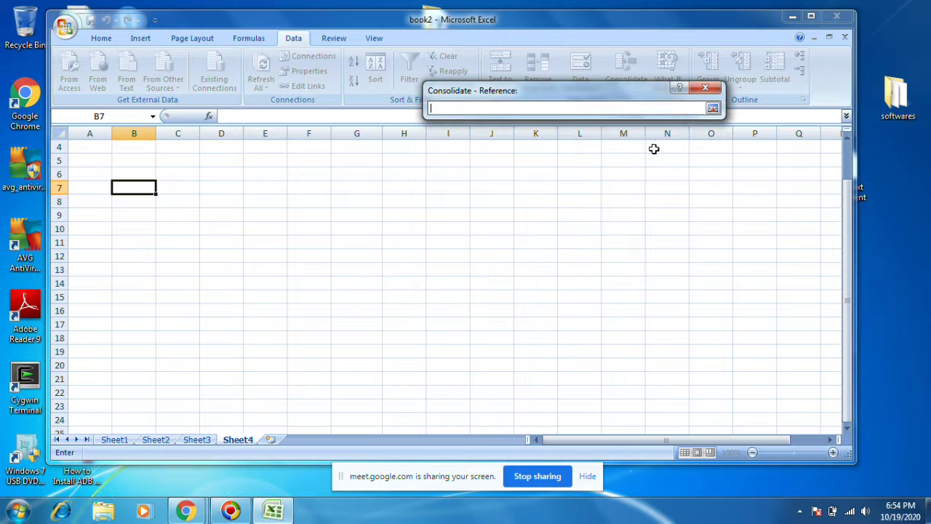
left_click(107, 441)
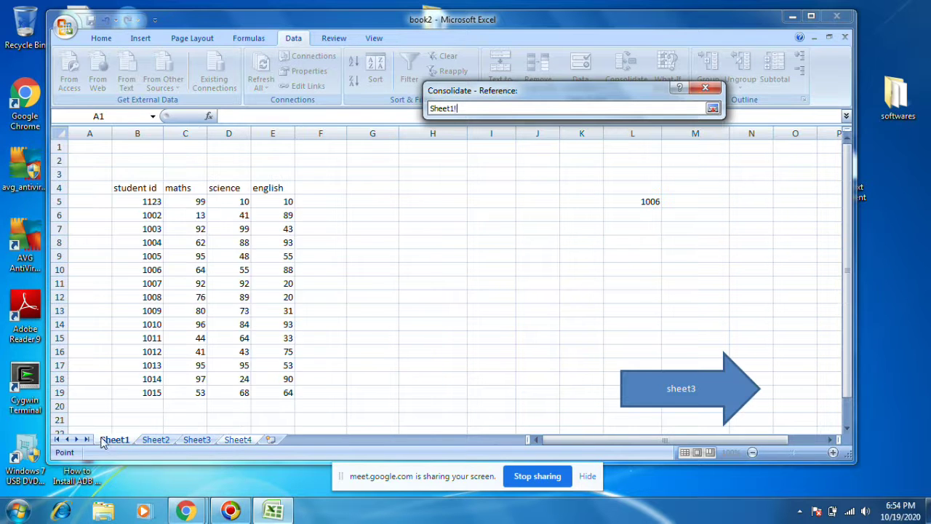
left_click_drag(120, 184, 276, 388)
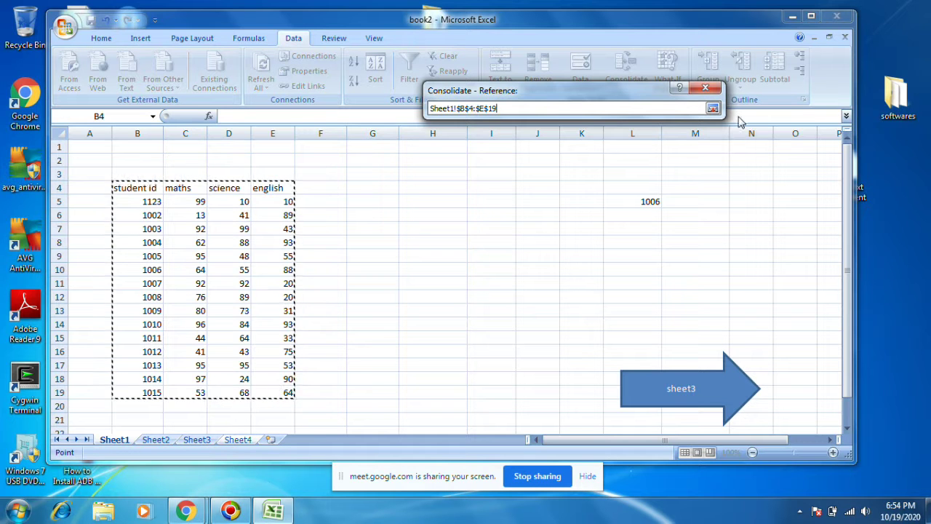
left_click(713, 107)
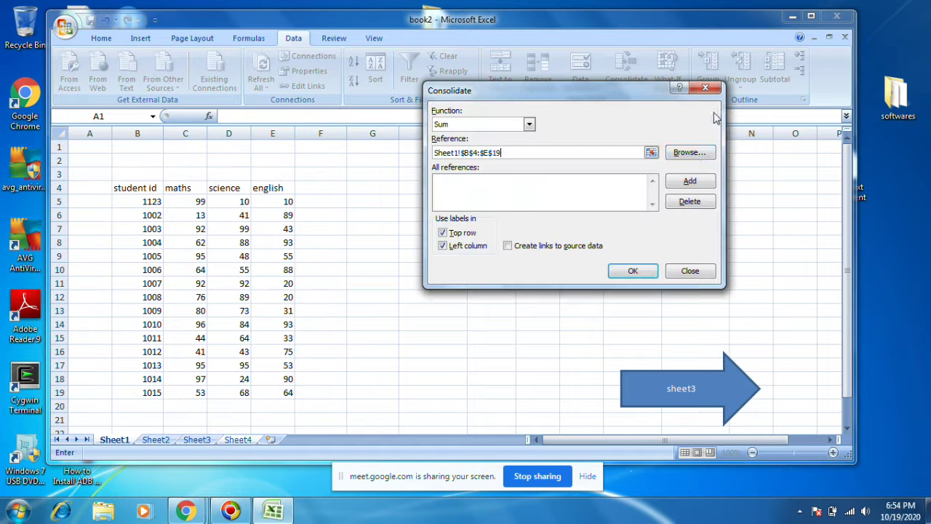
left_click(690, 180)
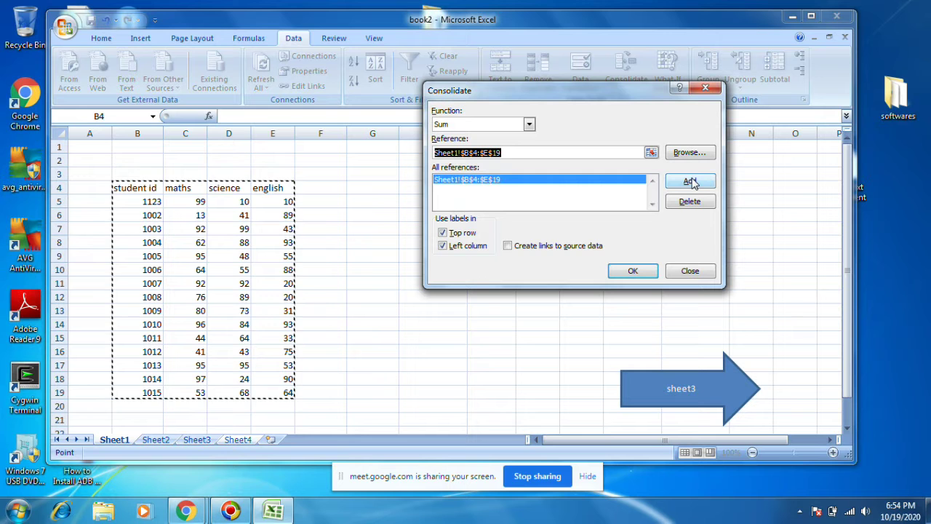
Step: Add Sheet2 D7:G22 and Sheet3 B4:E19, then set the reference to Sheet4 B7
left_click(156, 439)
left_click_drag(124, 195, 349, 393)
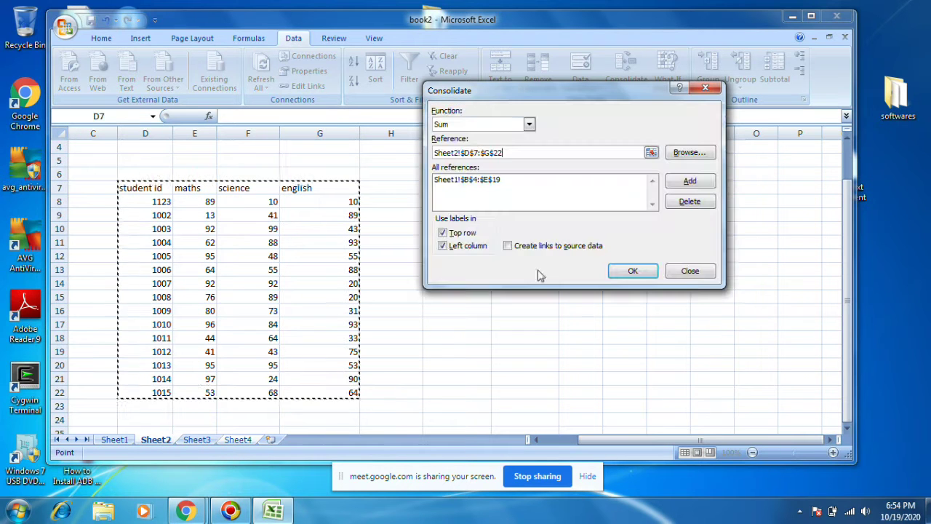
left_click(688, 181)
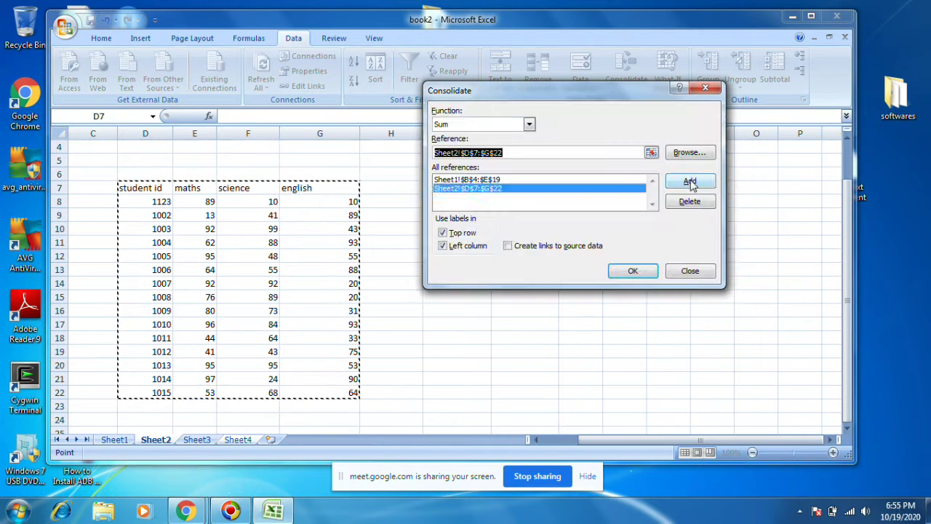
left_click(197, 439)
left_click(116, 187)
left_click_drag(116, 187, 289, 393)
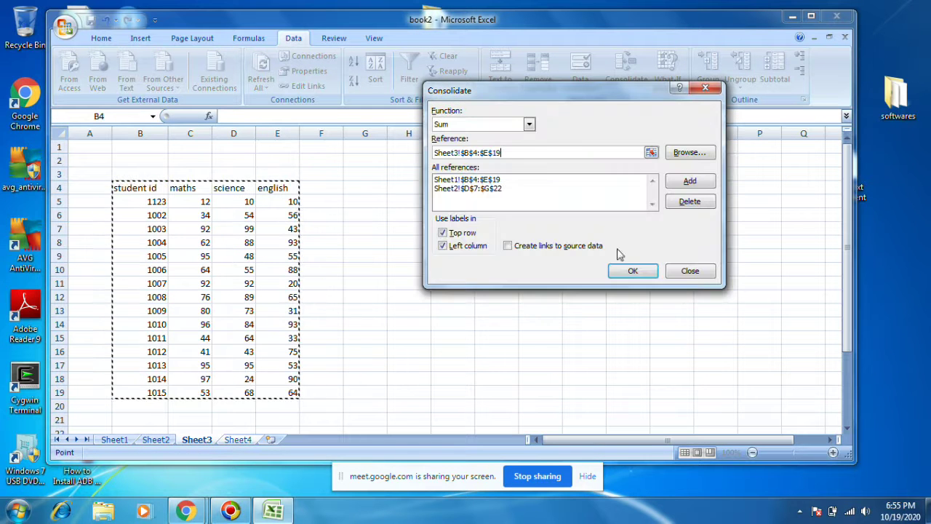
left_click(689, 182)
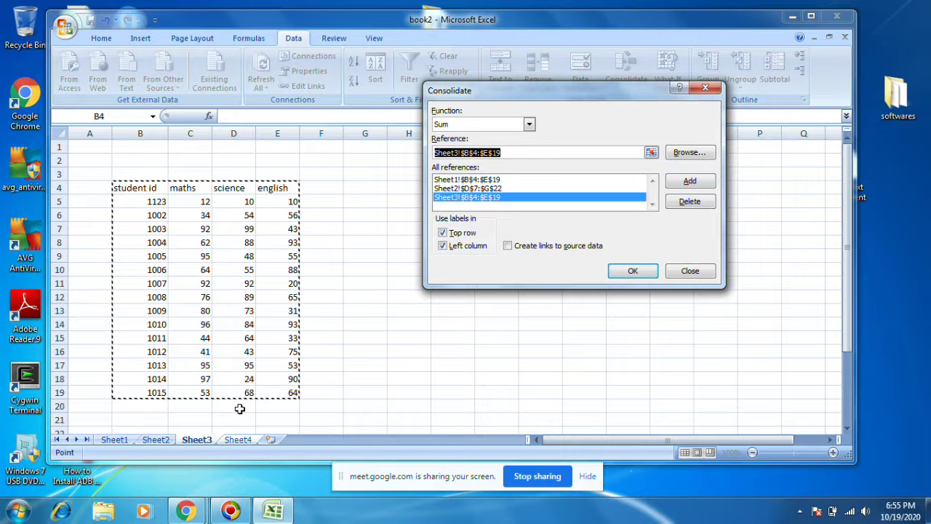
left_click(240, 443)
left_click(140, 190)
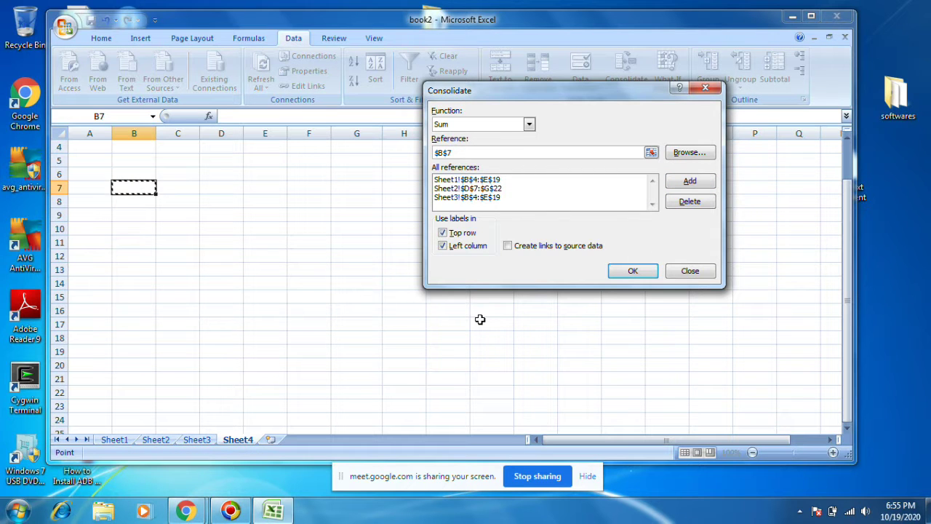
Step: Attempt the consolidation at B7, which fails twice with an overlap error
key("BackSpace")
left_click(145, 191)
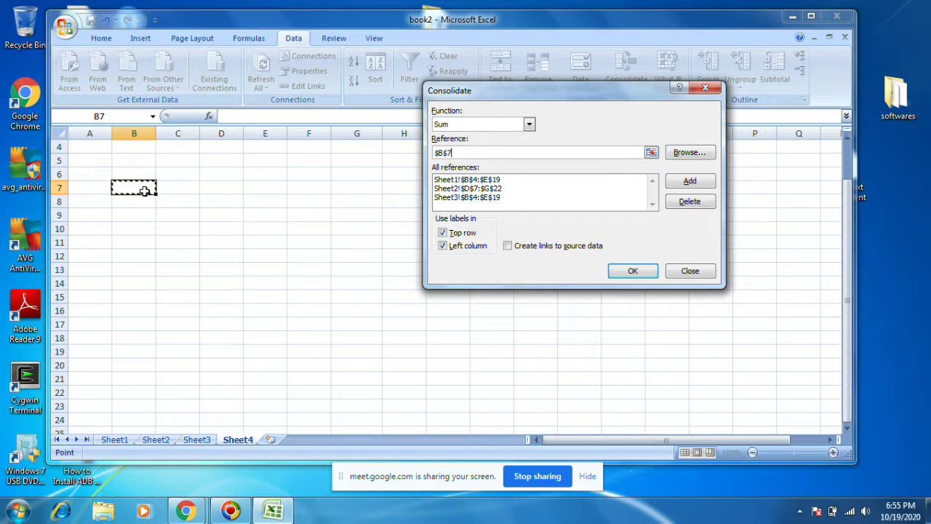
left_click(633, 271)
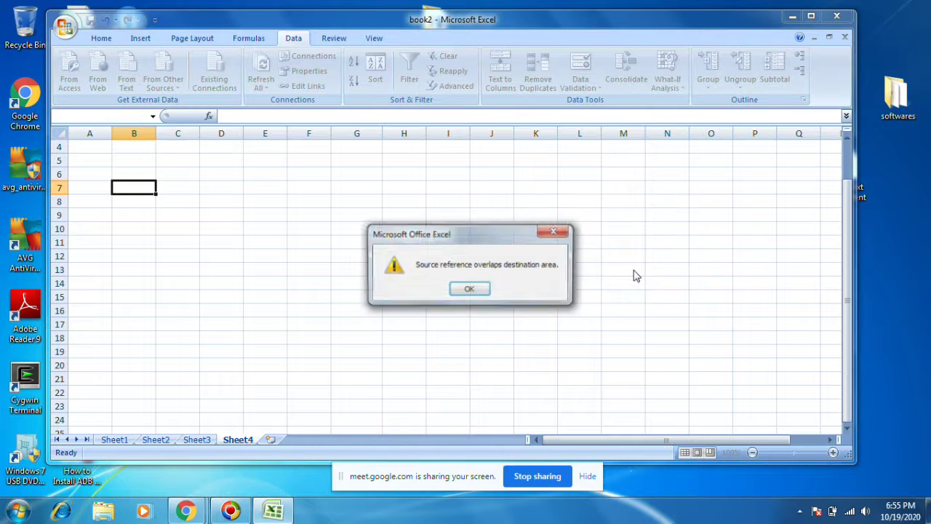
left_click(468, 288)
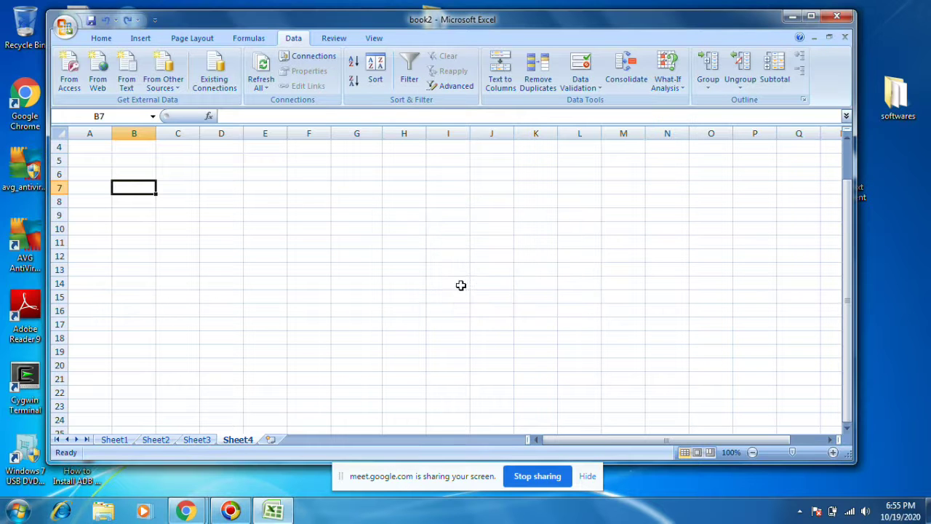
left_click(160, 213)
left_click(141, 183)
left_click(630, 73)
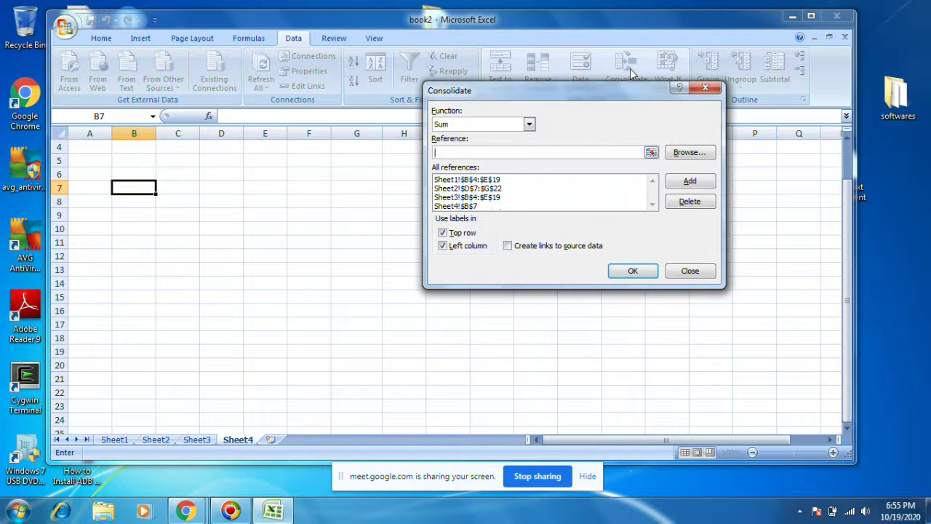
left_click(632, 271)
left_click(469, 289)
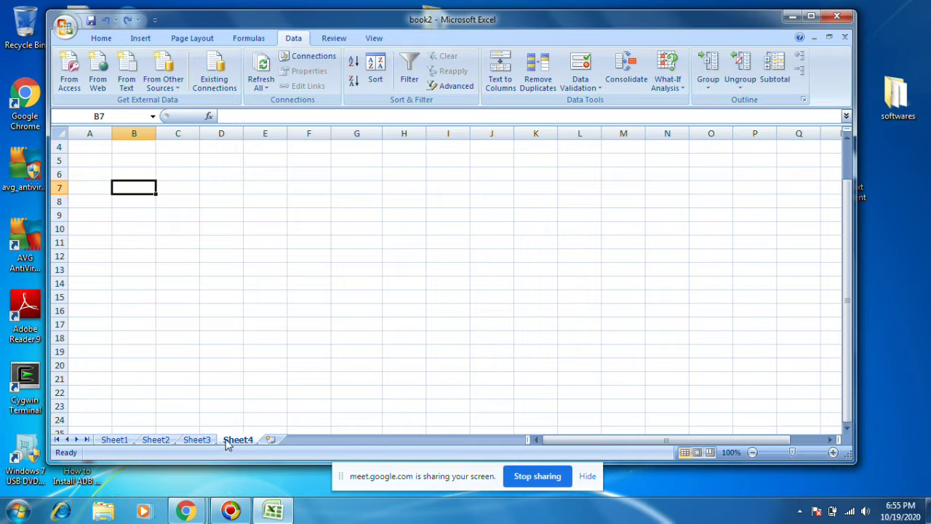
Step: Consolidate into B8 with top-row and left-column labels kept on
left_click(189, 228)
left_click(141, 199)
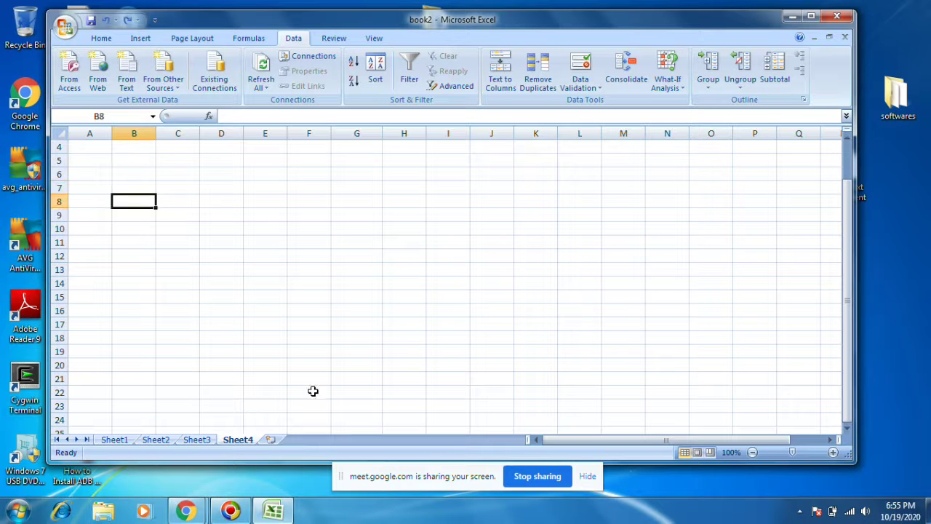
left_click(621, 79)
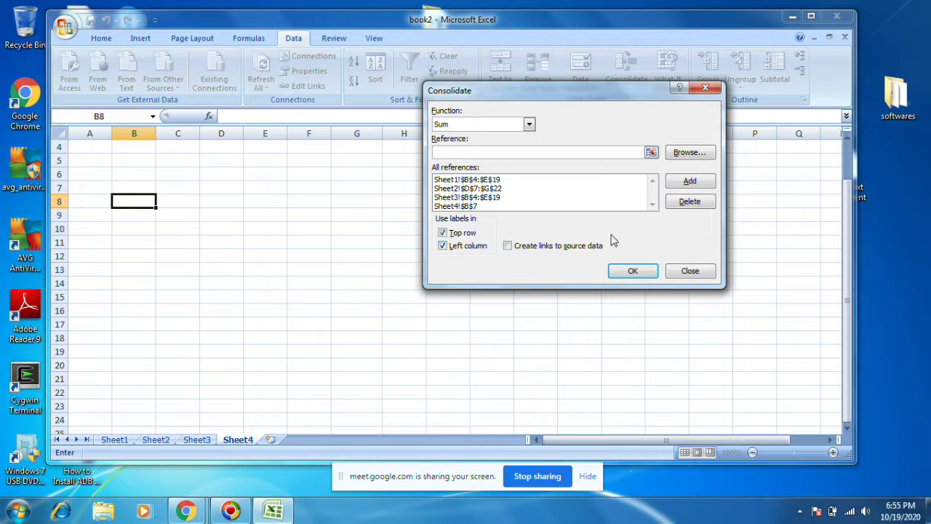
left_click(445, 233)
left_click(444, 245)
left_click(445, 233)
left_click(444, 245)
left_click(638, 270)
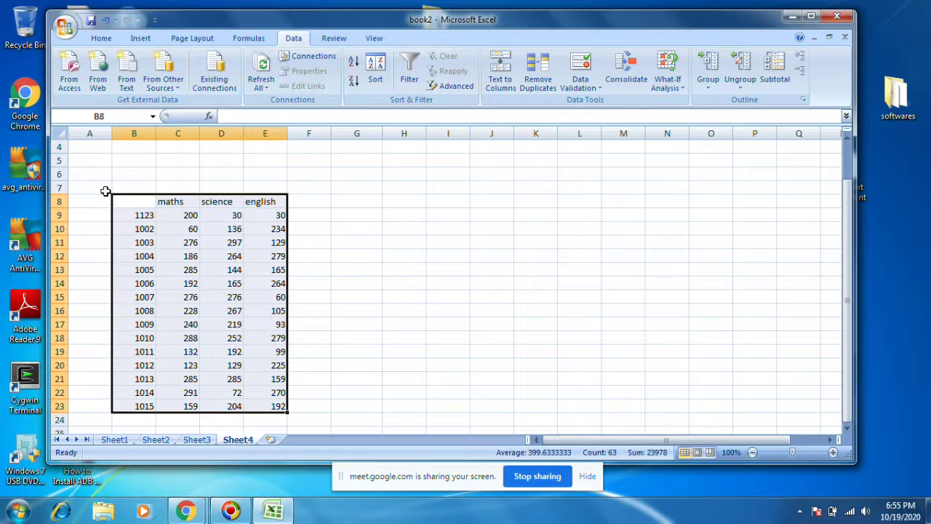
Step: Clear the consolidated table B7:G24 on Sheet4
left_click_drag(123, 182, 342, 426)
key("Delete")
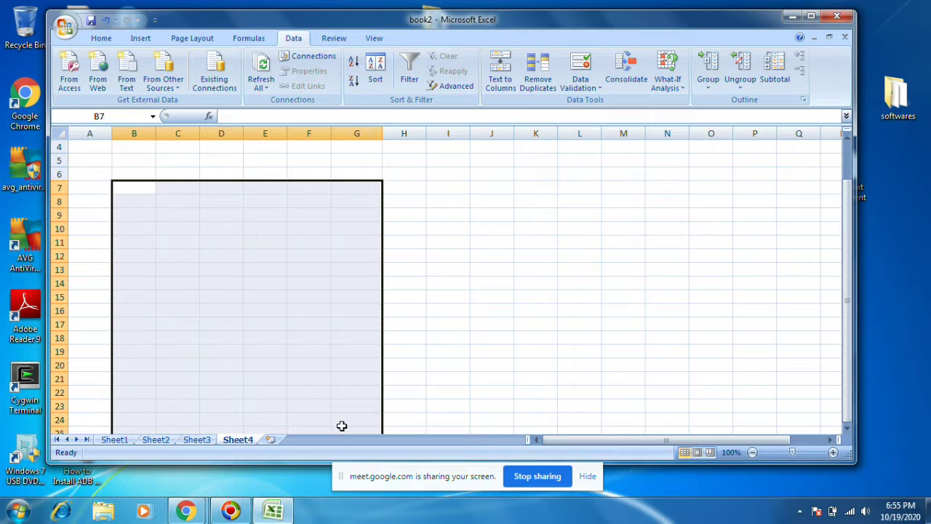
left_click(362, 366)
Step: Review the marks tables on Sheets 1–3, then return to Sheet4 with E15 selected
left_click(151, 200)
left_click(156, 439)
left_click(197, 439)
left_click(238, 439)
left_click(265, 296)
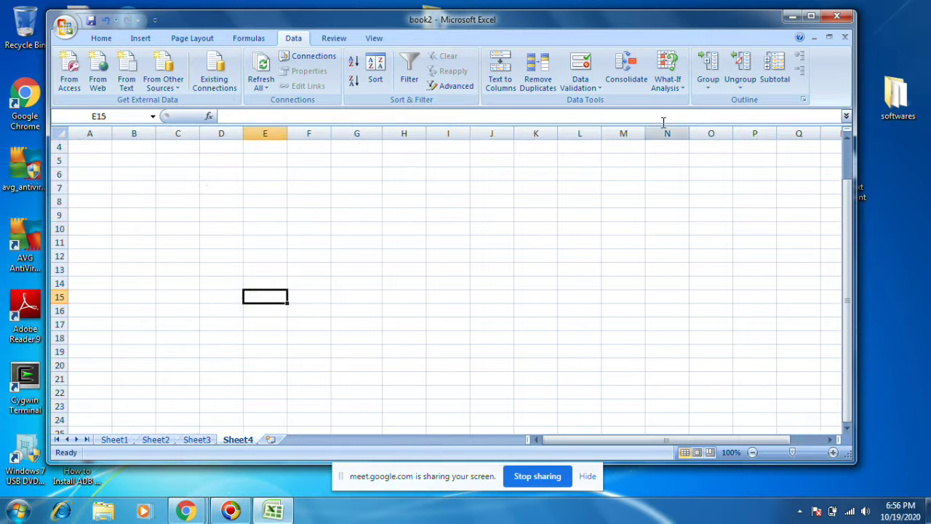
Step: In Consolidate, remove the Sheet4!$B$7 and Sheet3 source references
left_click(625, 73)
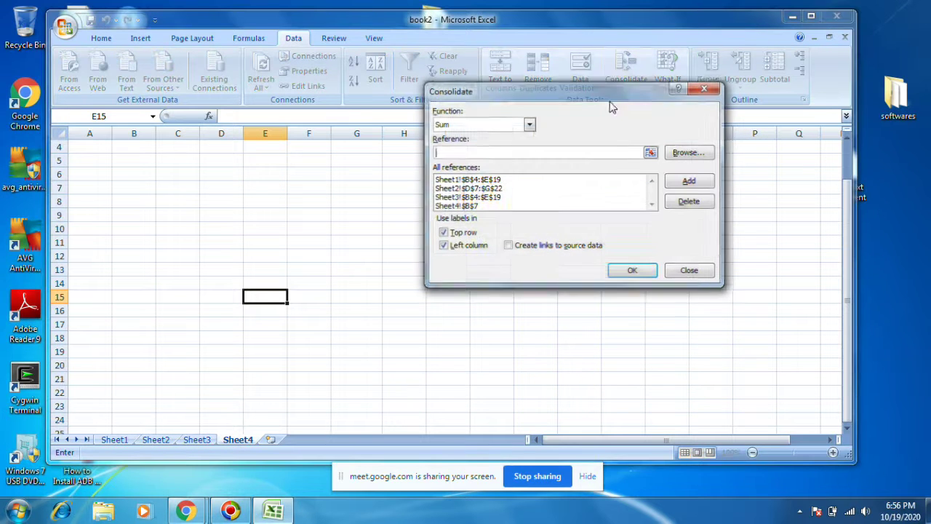
left_click(487, 207)
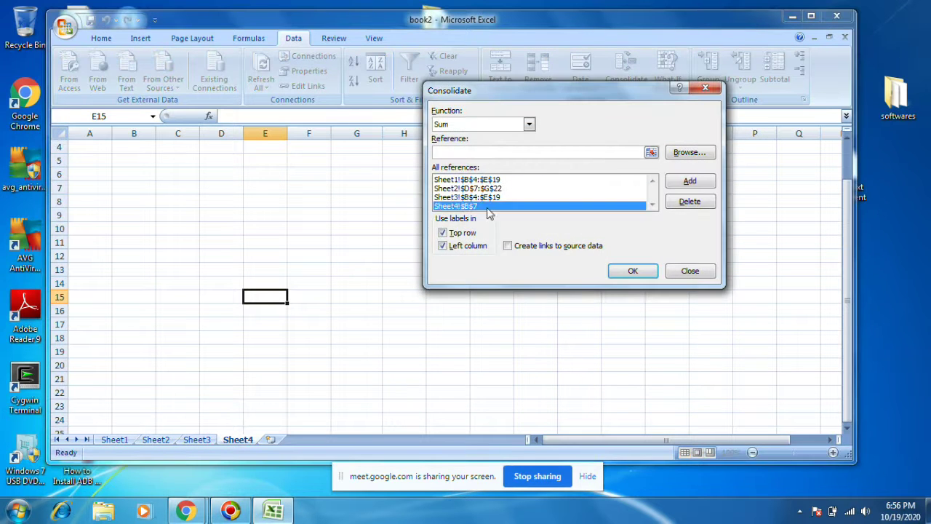
left_click(689, 181)
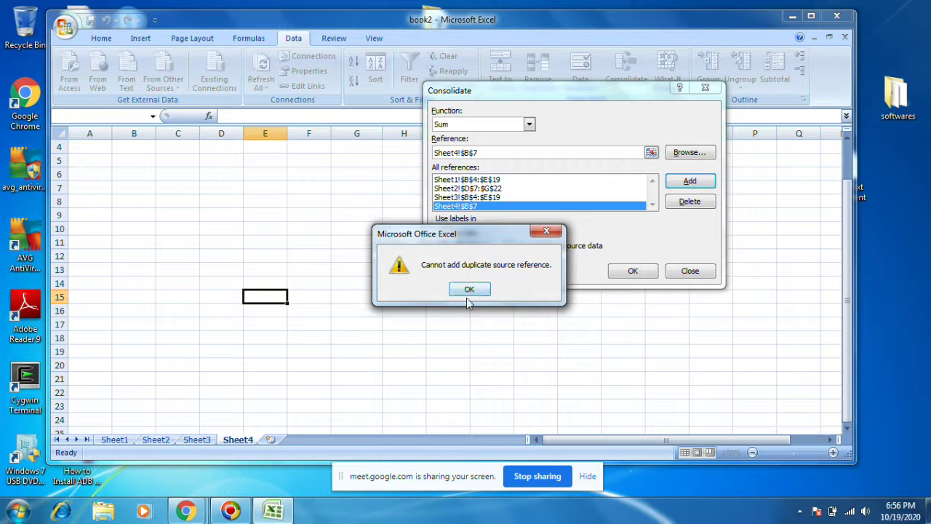
left_click(469, 290)
left_click(690, 201)
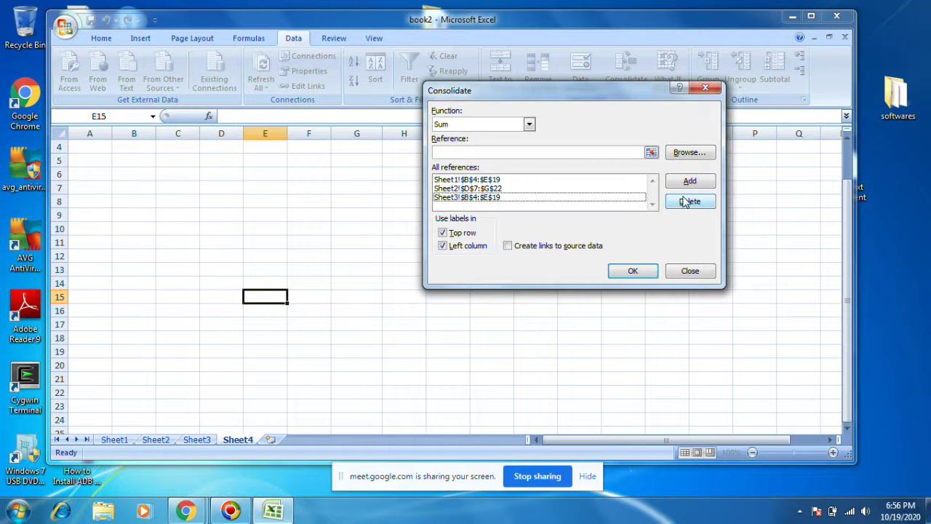
left_click(473, 198)
left_click(690, 202)
Step: Remove the Sheet2 and Sheet1 references, leaving All references empty
left_click(502, 189)
left_click(698, 202)
left_click(505, 180)
left_click(682, 203)
left_click(694, 182)
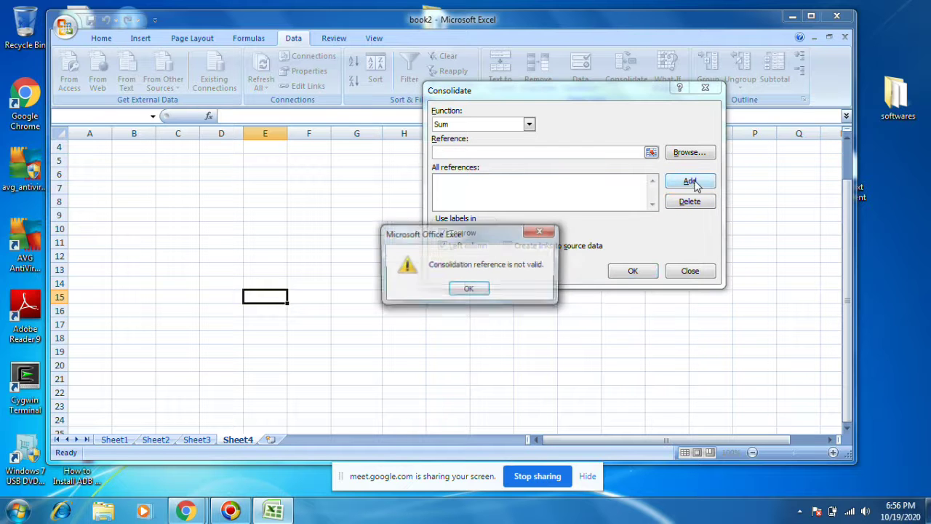
left_click(469, 289)
left_click(680, 156)
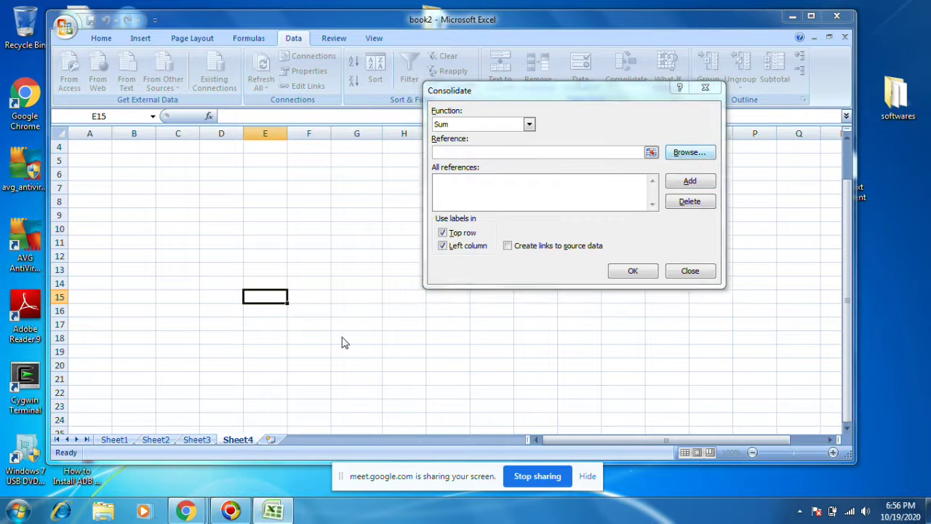
Step: Add Sheet1!$B$4:$E$19 as a consolidation source
left_click(875, 108)
left_click(651, 152)
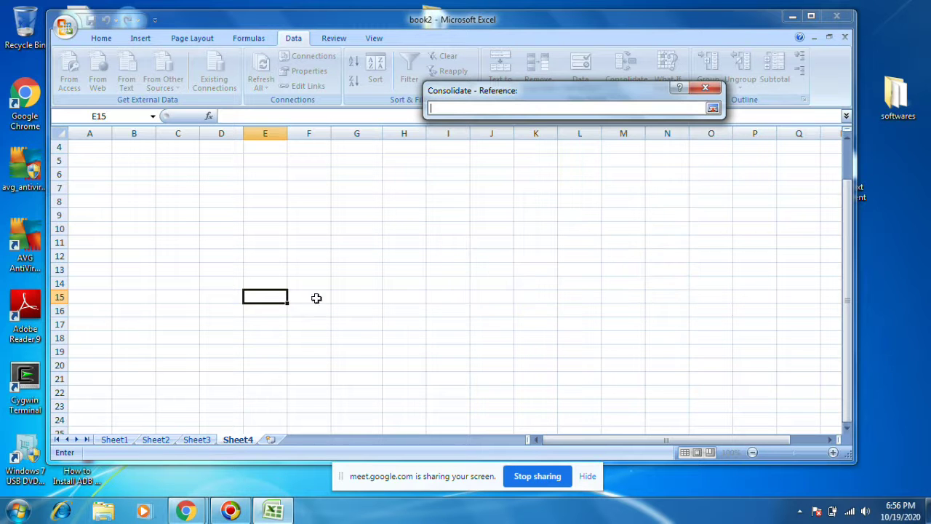
left_click(113, 440)
left_click_drag(135, 186, 287, 393)
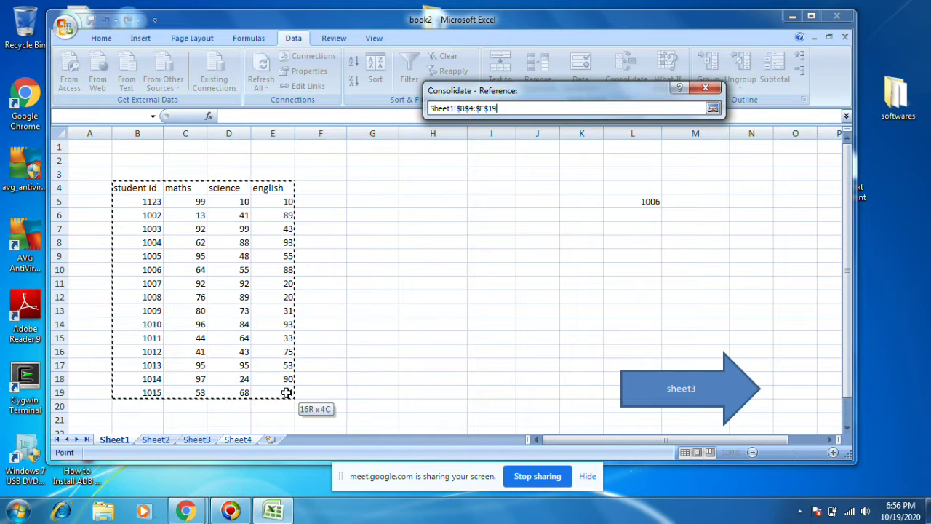
left_click(712, 110)
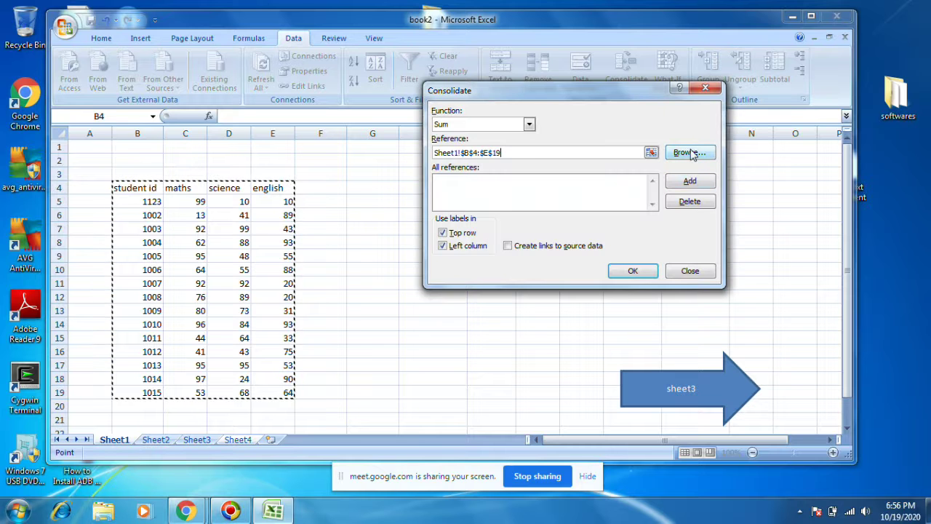
left_click(689, 181)
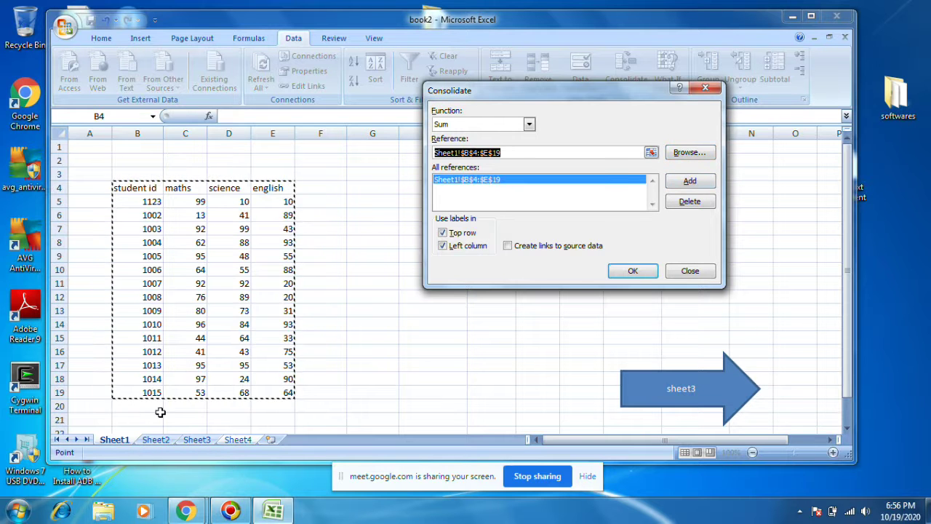
Step: Add Sheet2!$D$7:$G$22 and Sheet3!$B$4:$E$19 as further sources
left_click(149, 441)
left_click_drag(129, 188, 355, 393)
left_click(689, 181)
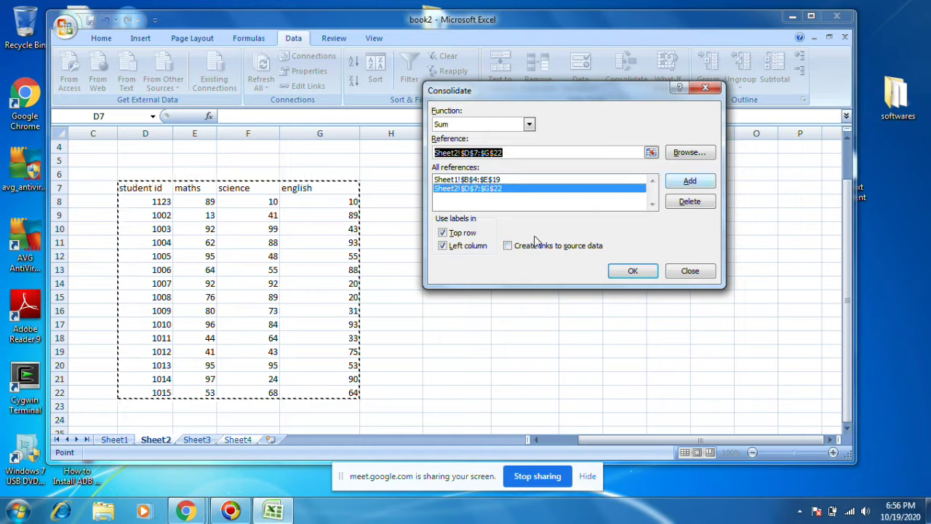
left_click(184, 441)
left_click_drag(120, 190, 290, 393)
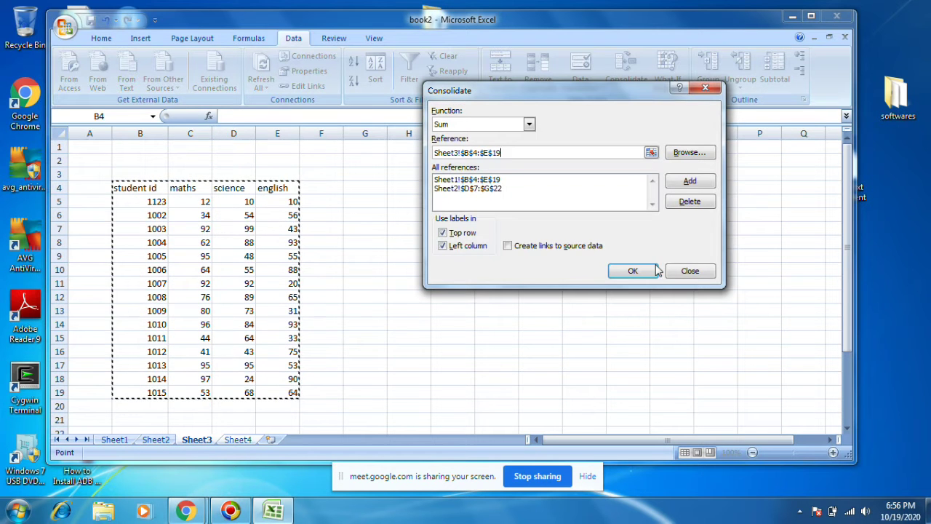
left_click(690, 181)
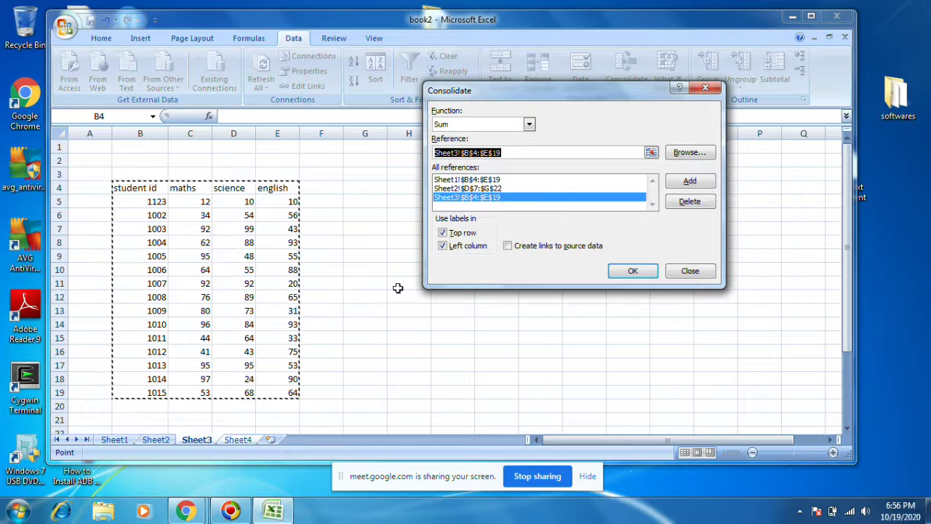
Step: Leave both Top row and Left column labels switched on
left_click(442, 233)
left_click(442, 246)
left_click(442, 232)
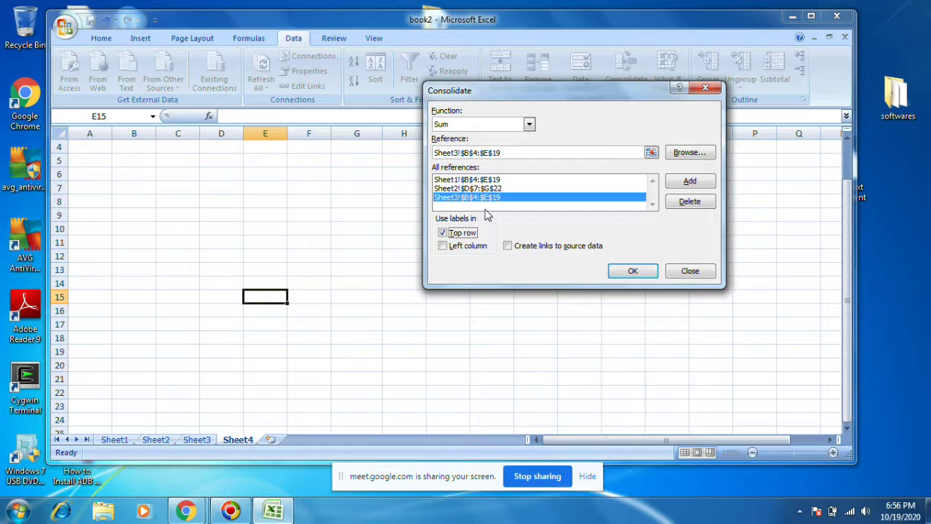
left_click(464, 234)
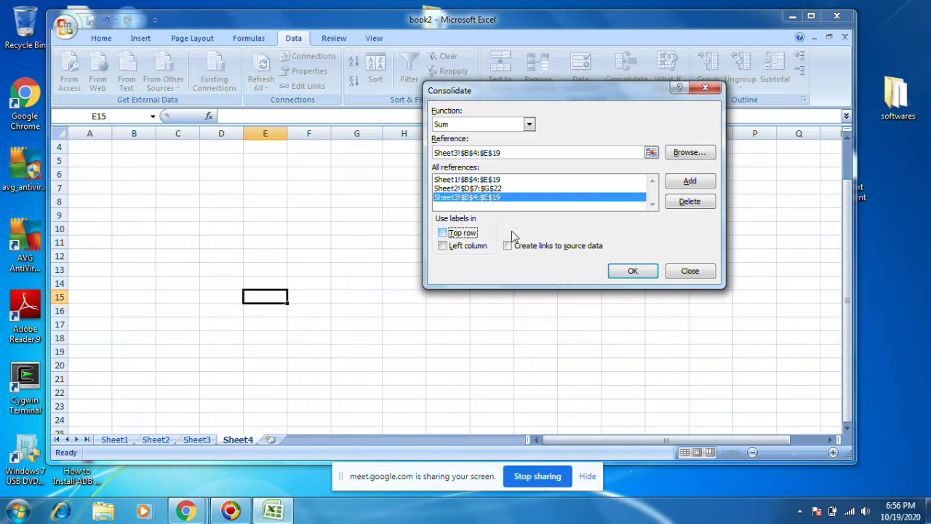
left_click(452, 234)
left_click(451, 246)
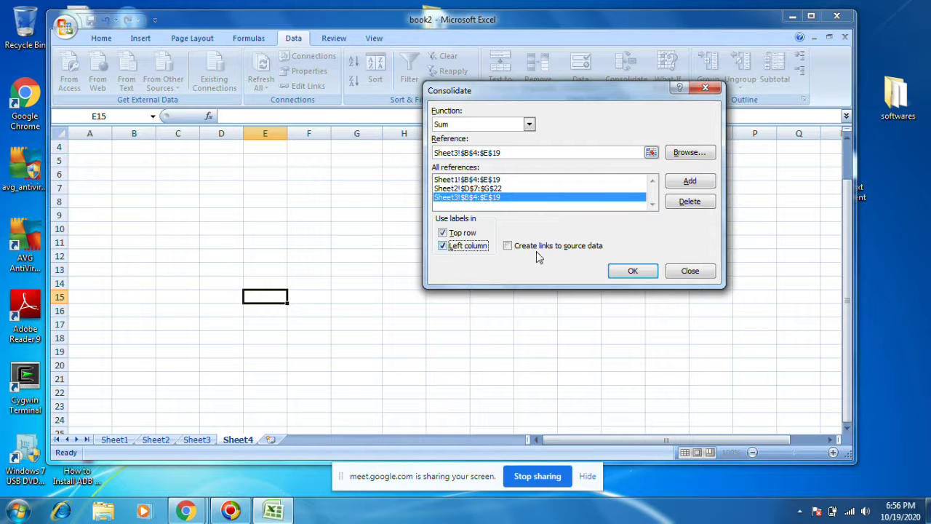
Step: Run the consolidation and move the resulting E15:H30 table to start at B12
left_click(633, 271)
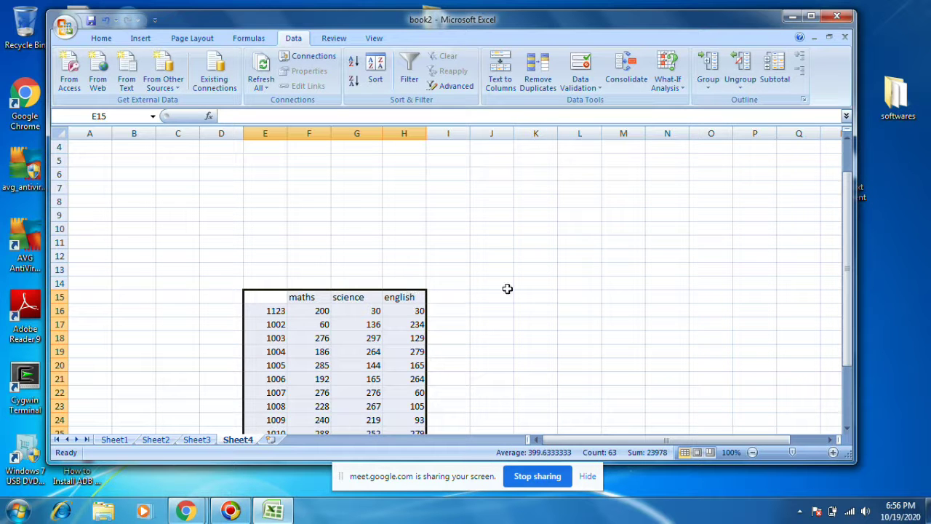
scroll(507, 289, "down", 2)
key("ctrl+c")
left_click(130, 174)
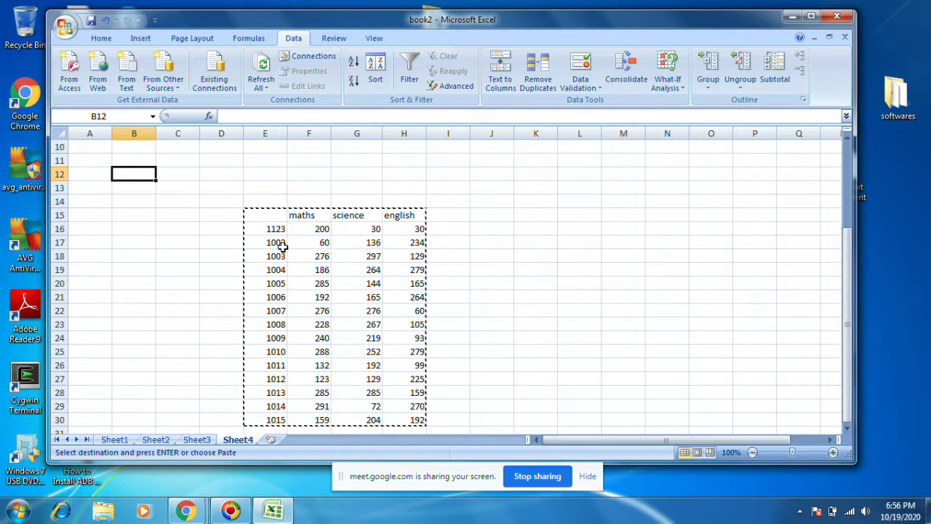
key("Return")
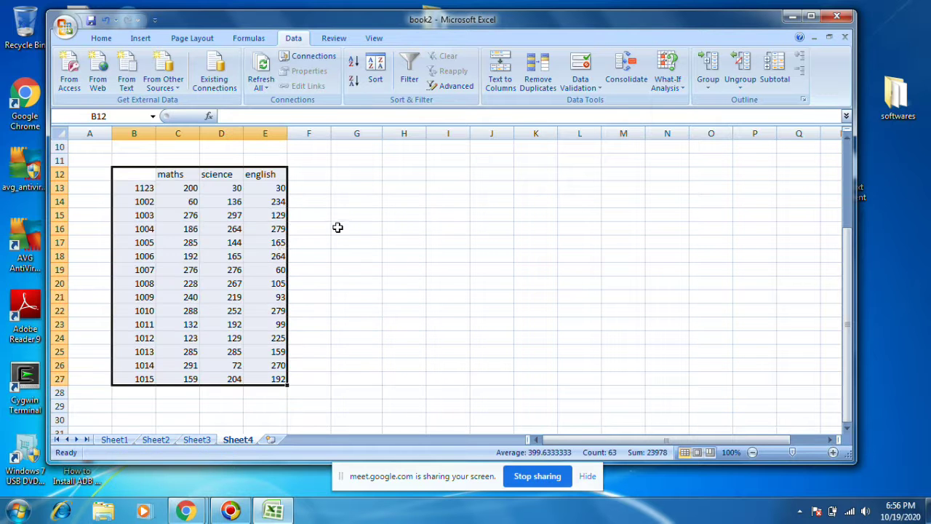
Step: Check the maths, science and english totals, then clear B12:E27
left_click(337, 227)
left_click(181, 188)
left_click(237, 191)
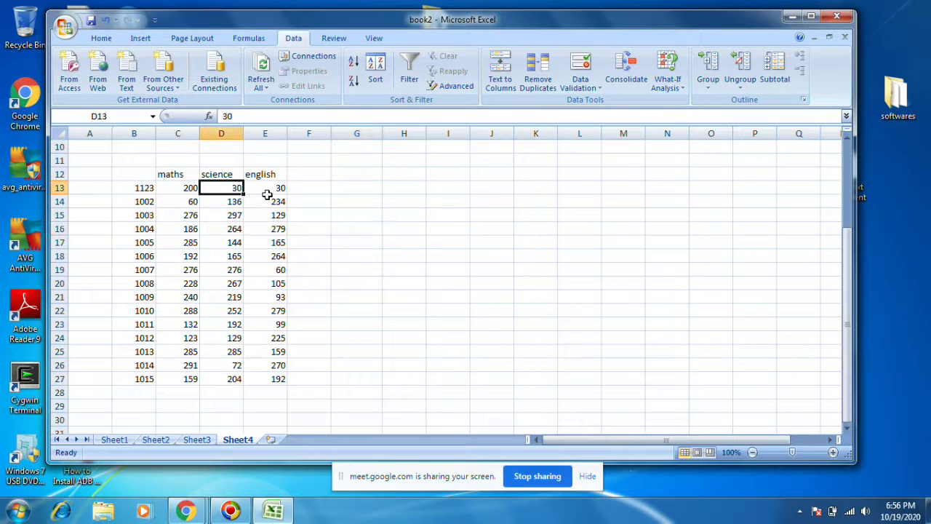
left_click(269, 202)
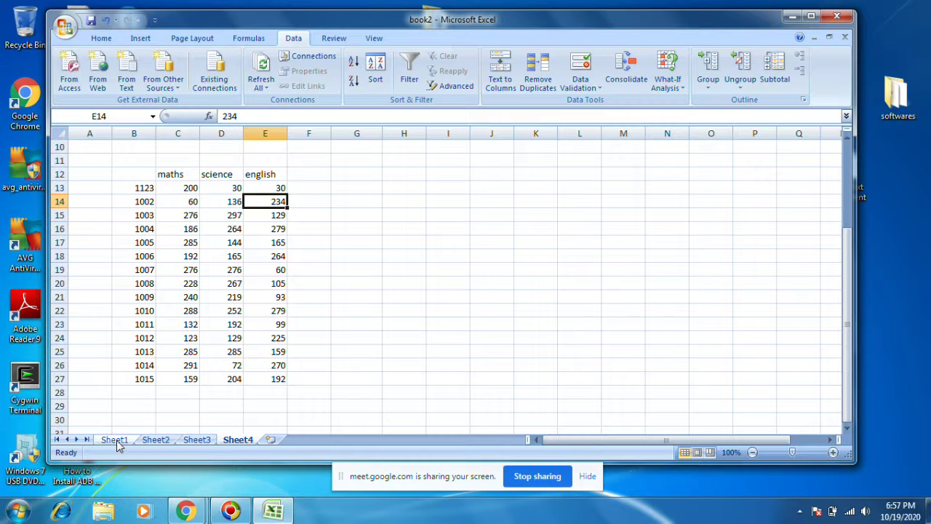
left_click_drag(136, 169, 275, 376)
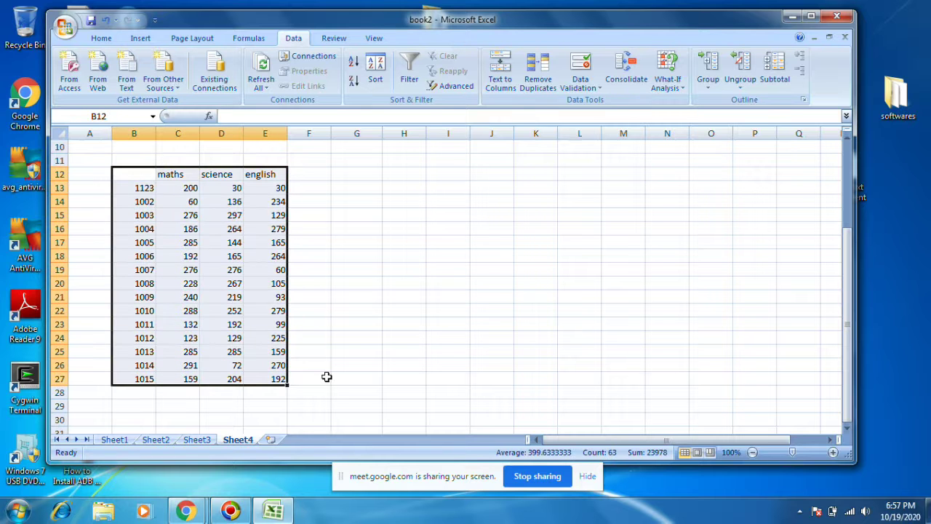
key("Delete")
Step: Look over the Sheet1, Sheet2 and Sheet3 marks tables, ending on Sheet1
left_click(327, 348)
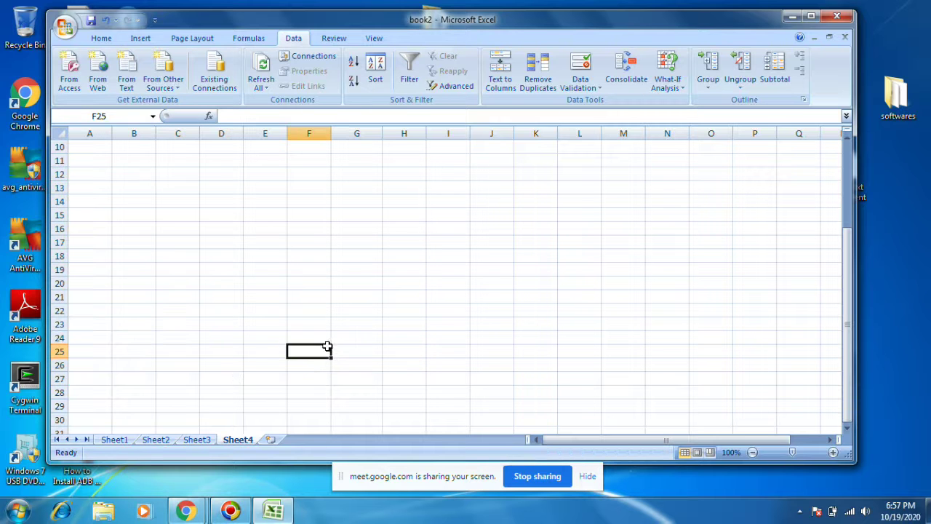
left_click(118, 439)
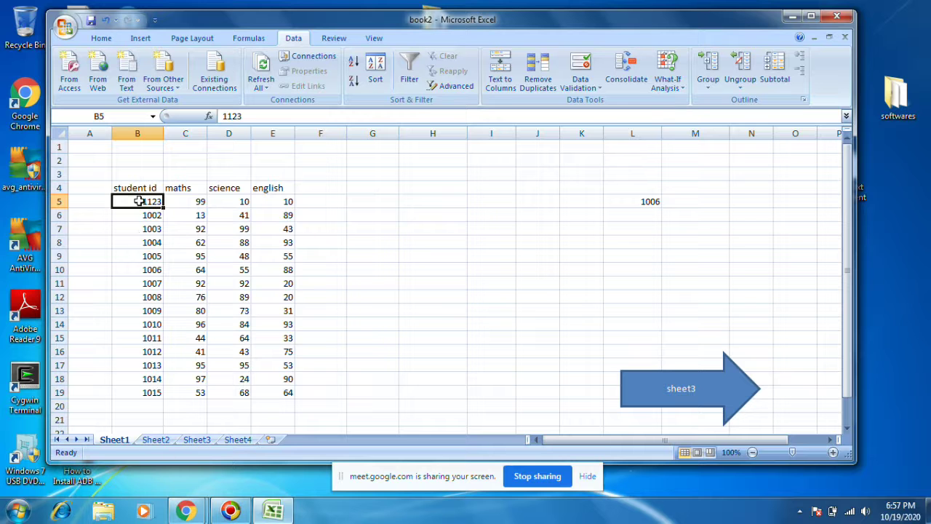
left_click(156, 439)
left_click(221, 348)
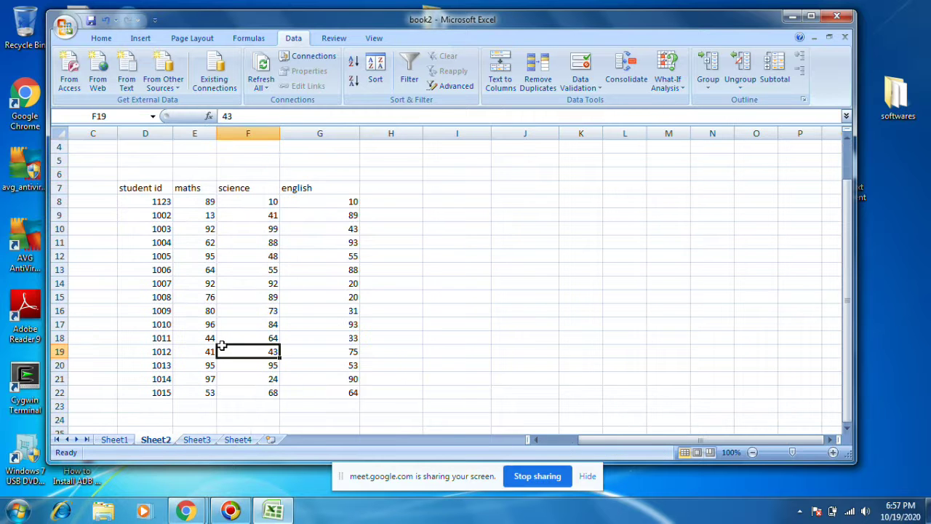
left_click(197, 439)
left_click(156, 439)
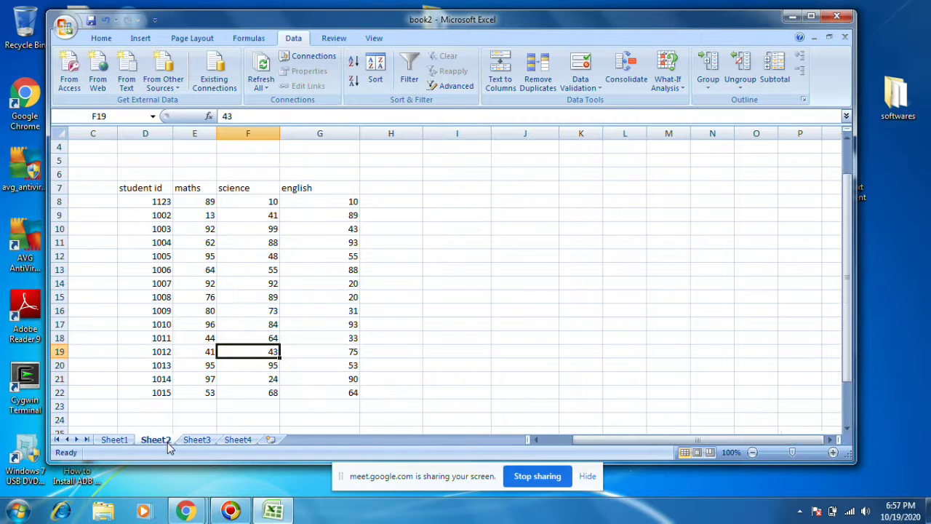
left_click(115, 440)
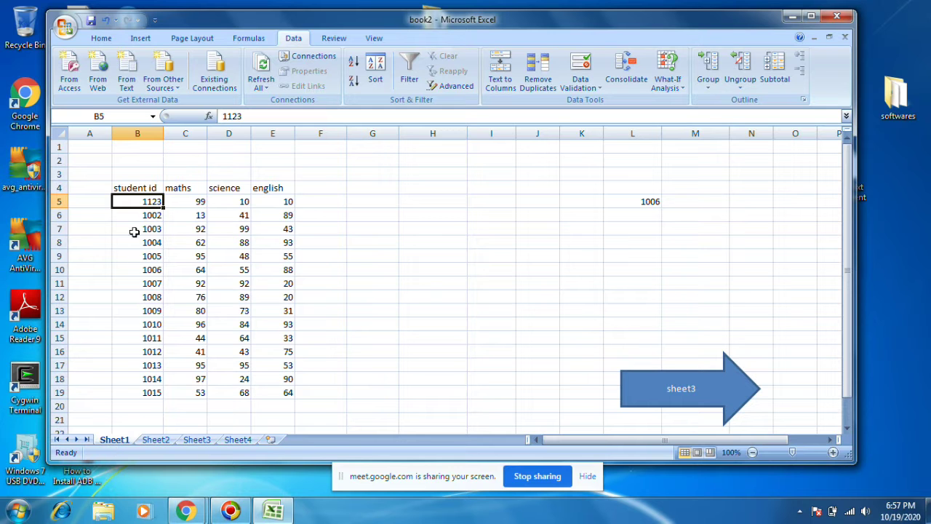
Step: Delete Sheet1's old student ids in B5:B19
left_click_drag(131, 203, 133, 387)
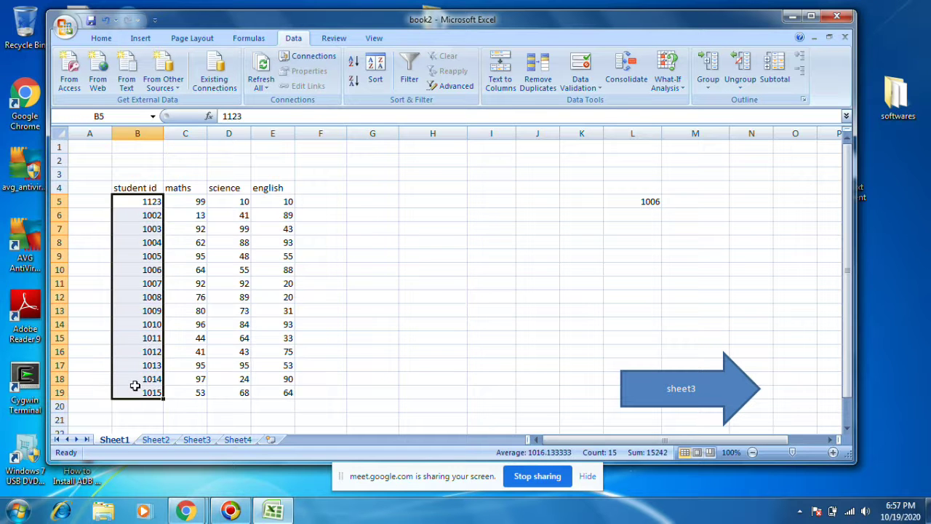
key("Delete")
left_click(141, 206)
left_click(138, 187)
left_click(141, 203)
Step: Enter 1016 and 1017, then fill the id series down to 1030
type("1016")
left_click(132, 215)
type("1")
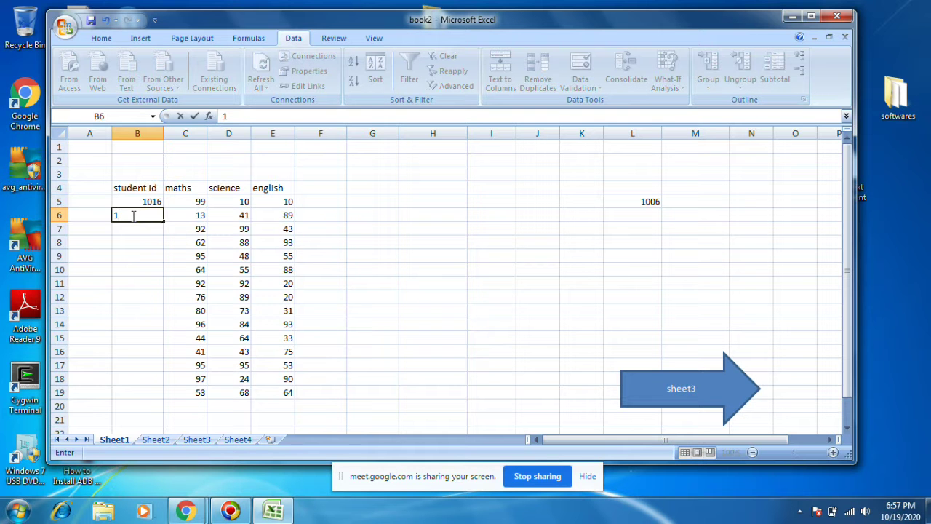
type("017")
key("Return")
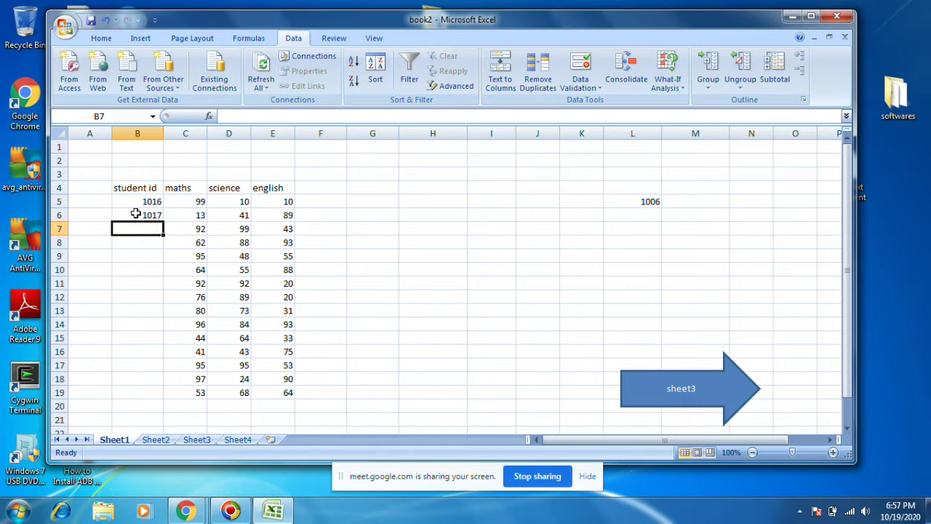
left_click_drag(138, 201, 166, 398)
left_click(227, 351)
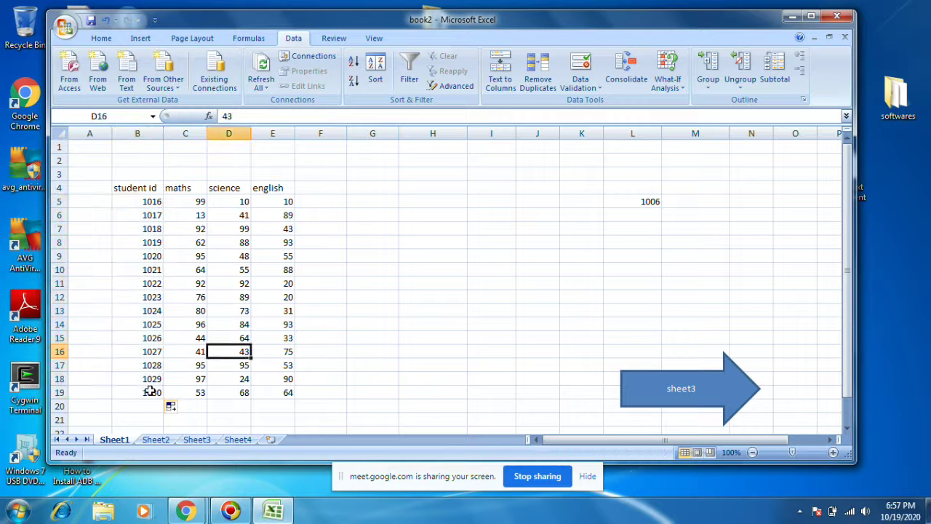
left_click(156, 440)
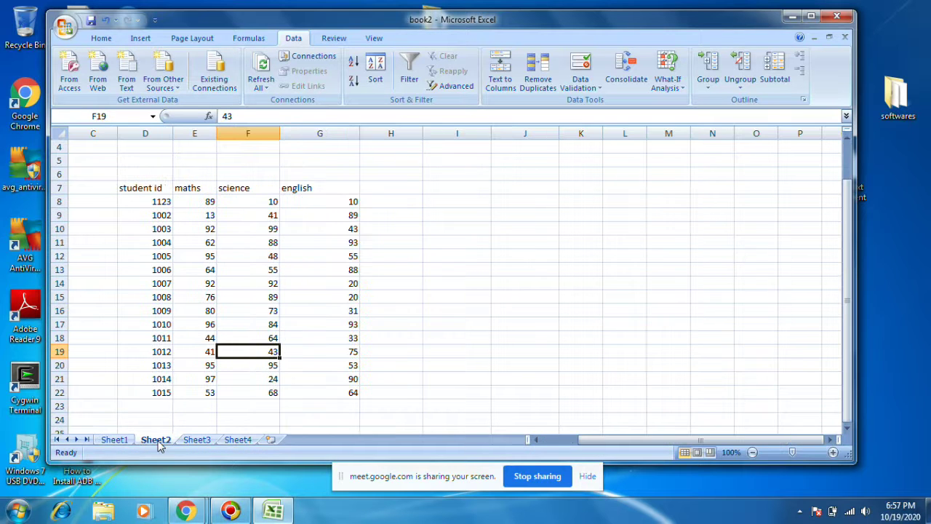
Step: On Sheet3, enter 1031 and 1032 and fill the ids down to 1045
left_click(195, 442)
left_click_drag(149, 203, 155, 384)
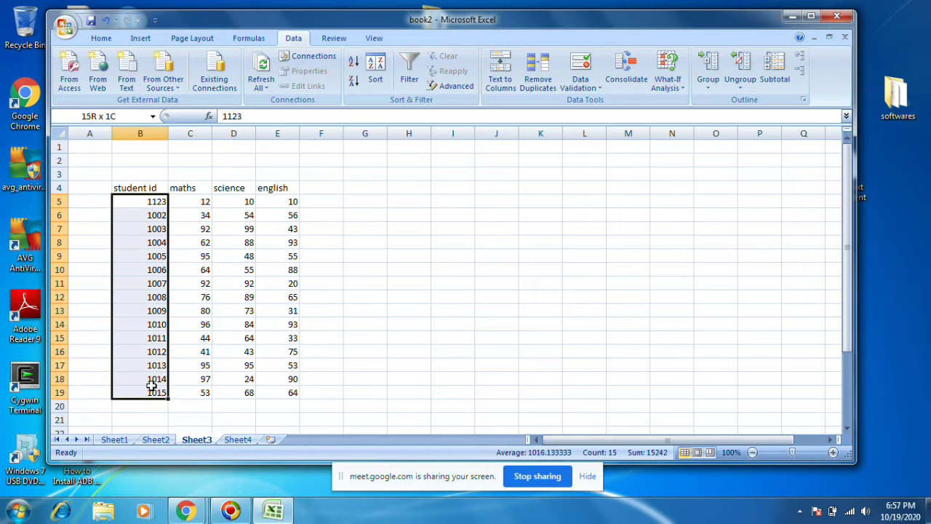
type("1")
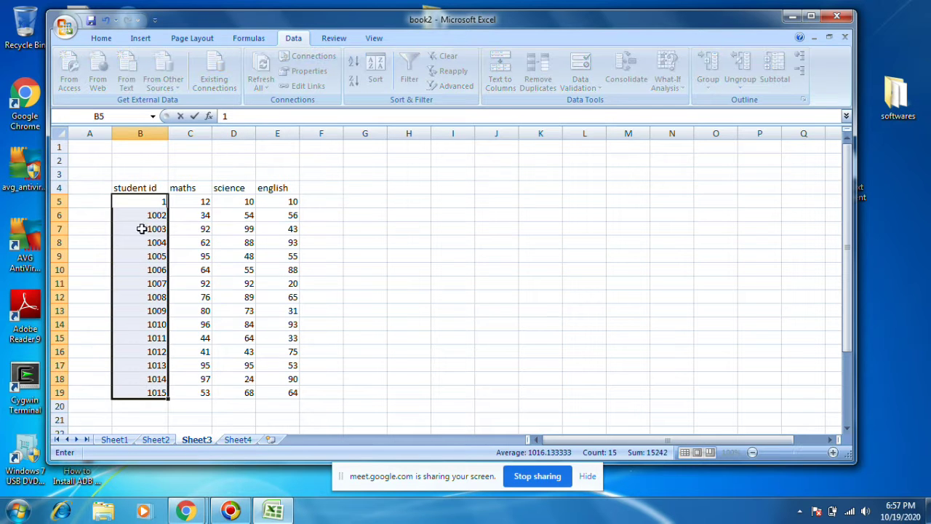
type("031")
left_click(155, 214)
type("1")
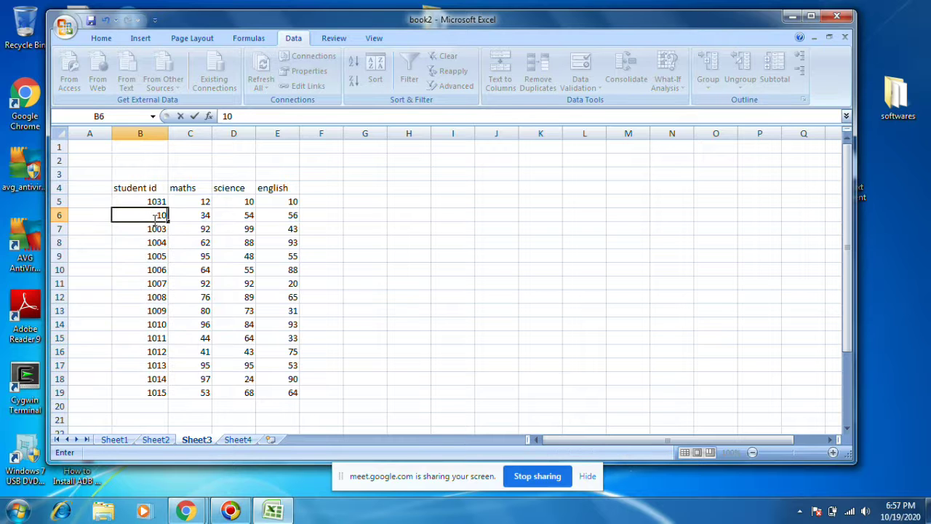
left_click(149, 242)
left_click_drag(150, 204, 168, 396)
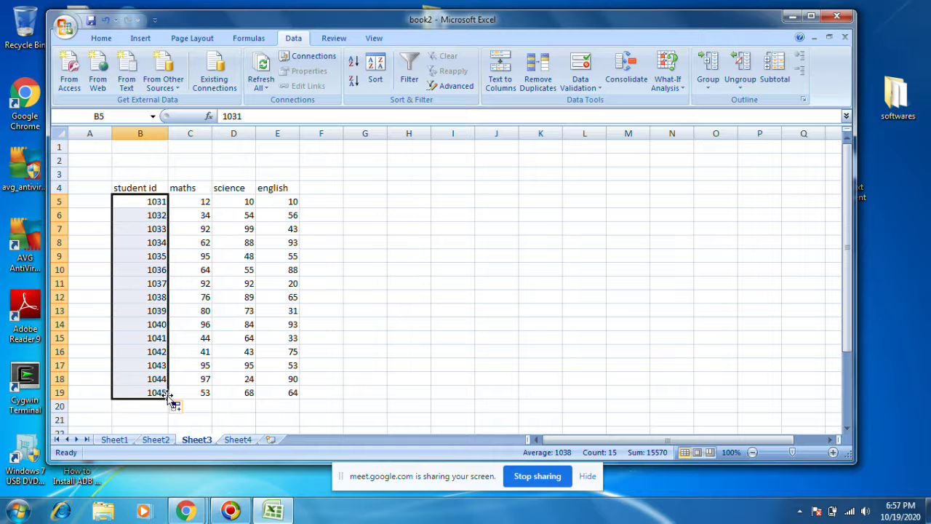
left_click(510, 297)
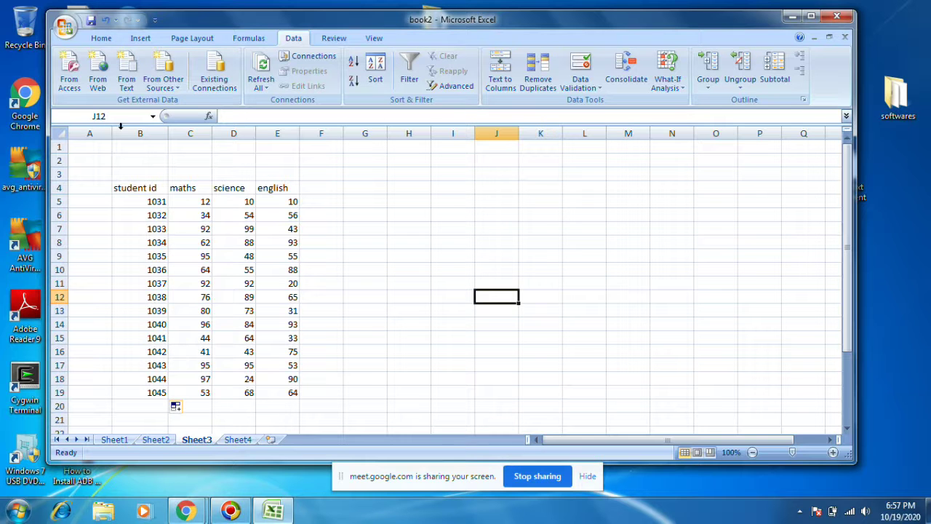
Step: Save the workbook and return to the empty Sheet4 with B13 selected
left_click(91, 23)
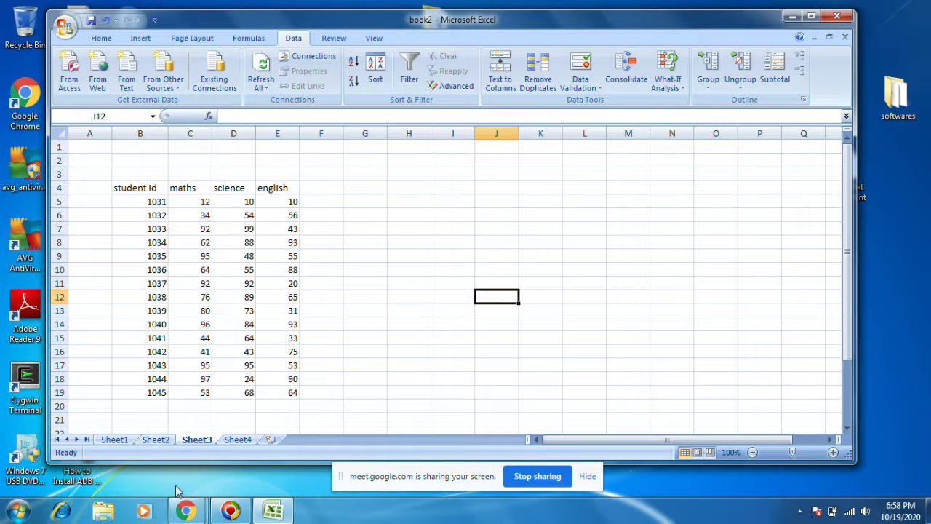
left_click(156, 439)
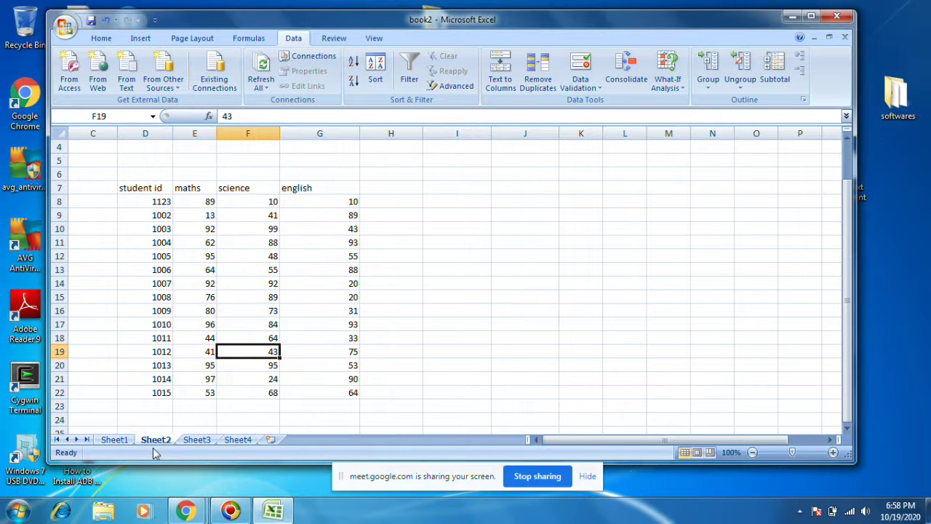
left_click(114, 439)
left_click(150, 378)
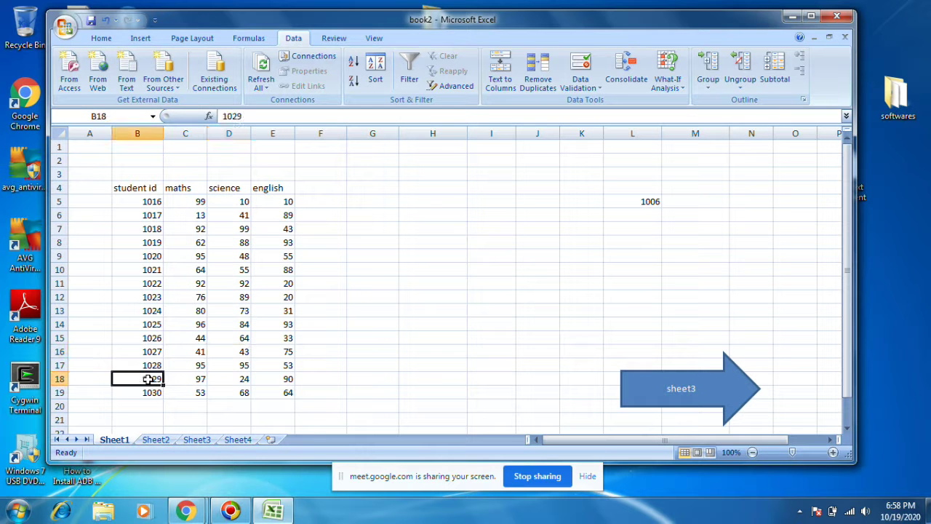
left_click(238, 440)
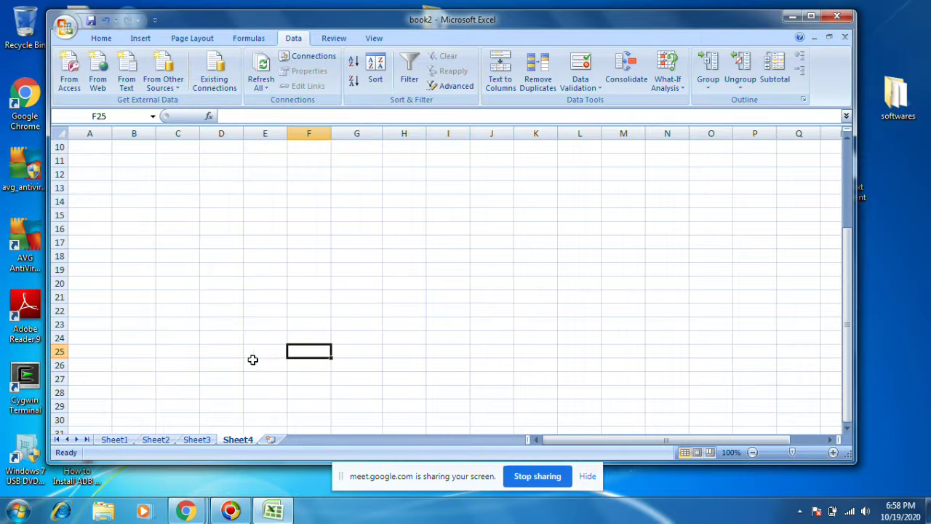
left_click(150, 183)
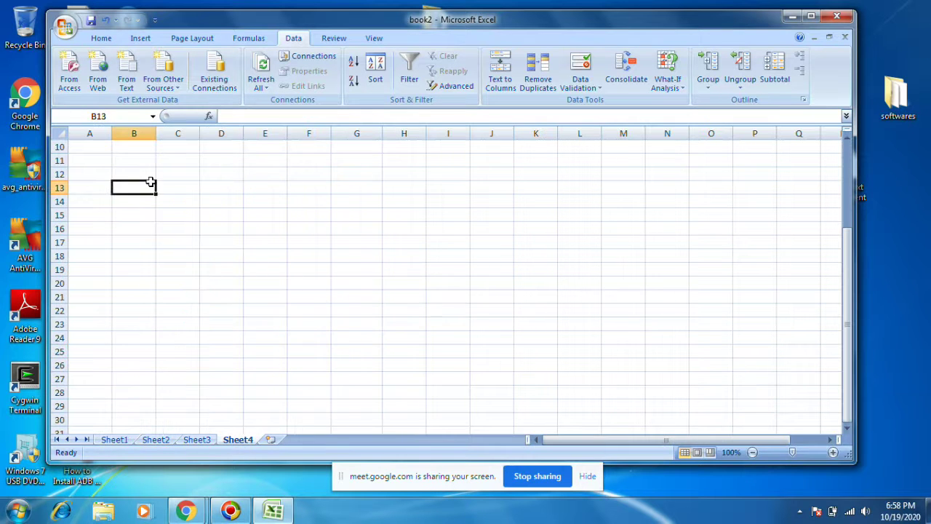
Step: Remove the old Sheet1, Sheet2 and Sheet3 references from Consolidate
left_click(625, 73)
left_click(515, 180)
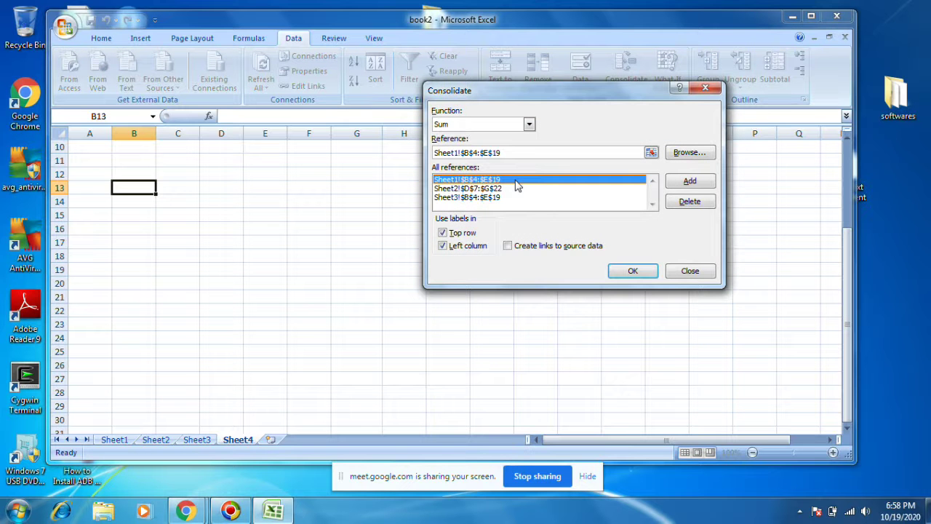
left_click(689, 202)
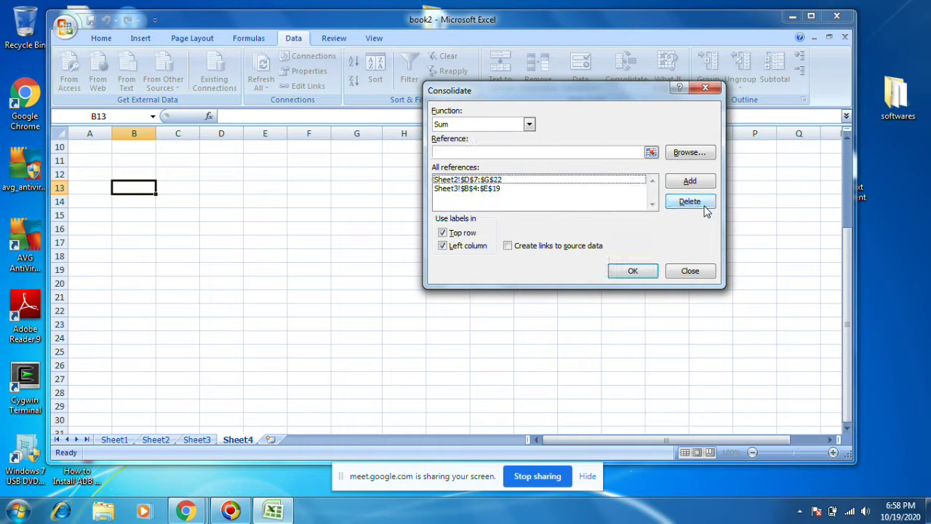
left_click(531, 182)
left_click(680, 202)
left_click(485, 180)
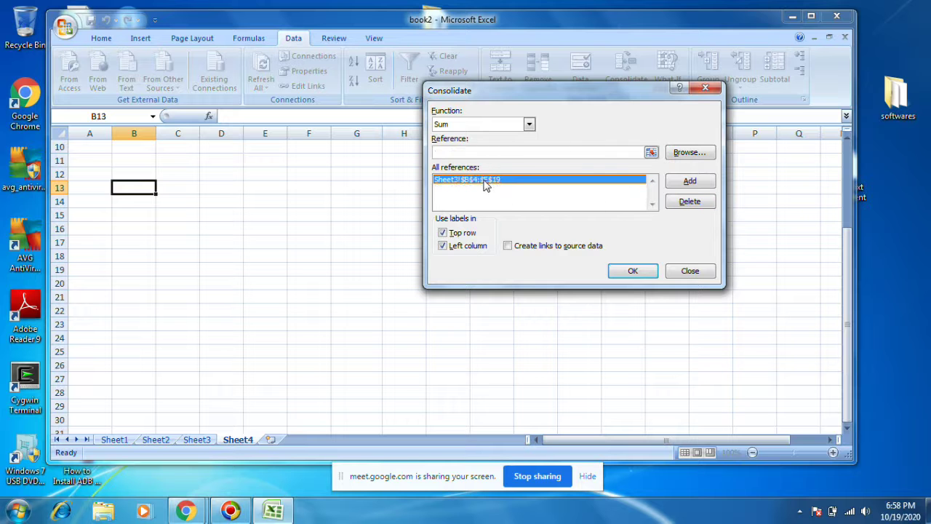
left_click(694, 204)
Step: Turn off Top row and Left column labels and set the reference to Sheet1!$B$4:$E$19
left_click(461, 234)
left_click(463, 246)
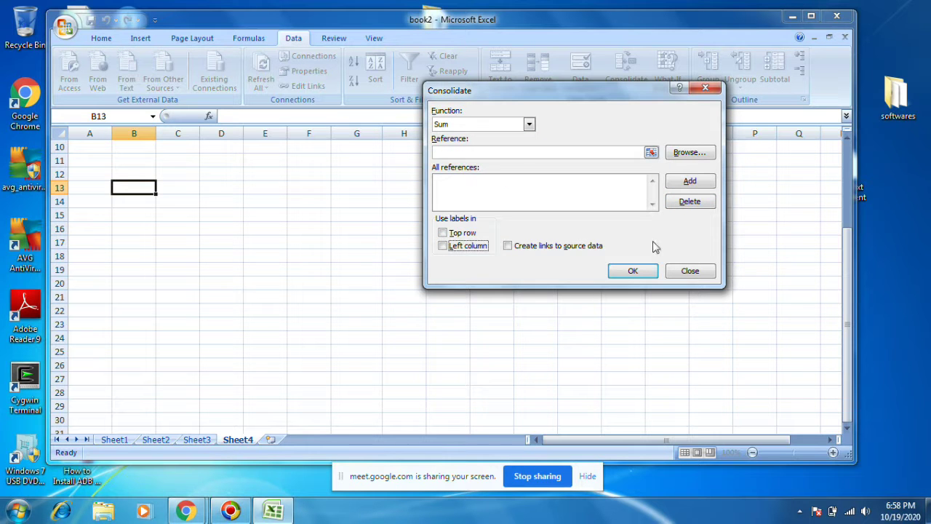
left_click(650, 153)
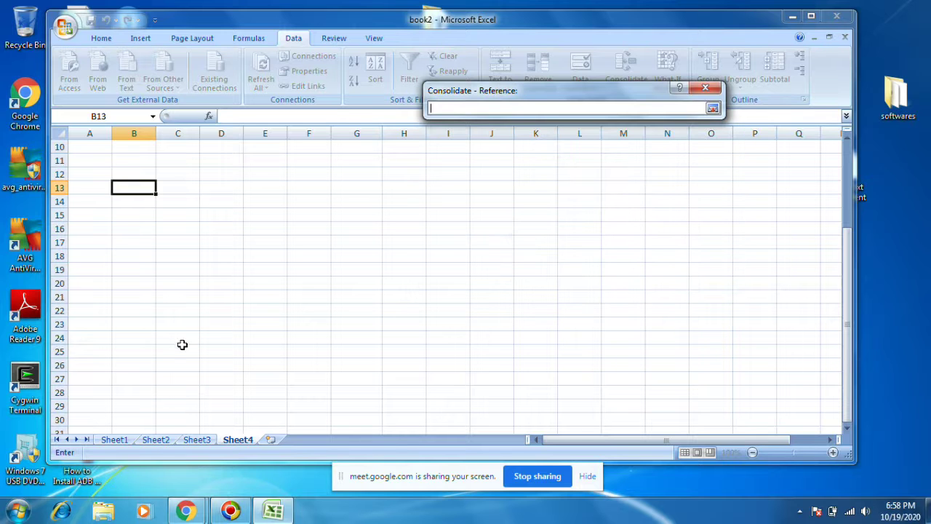
left_click(112, 439)
left_click_drag(127, 183, 289, 393)
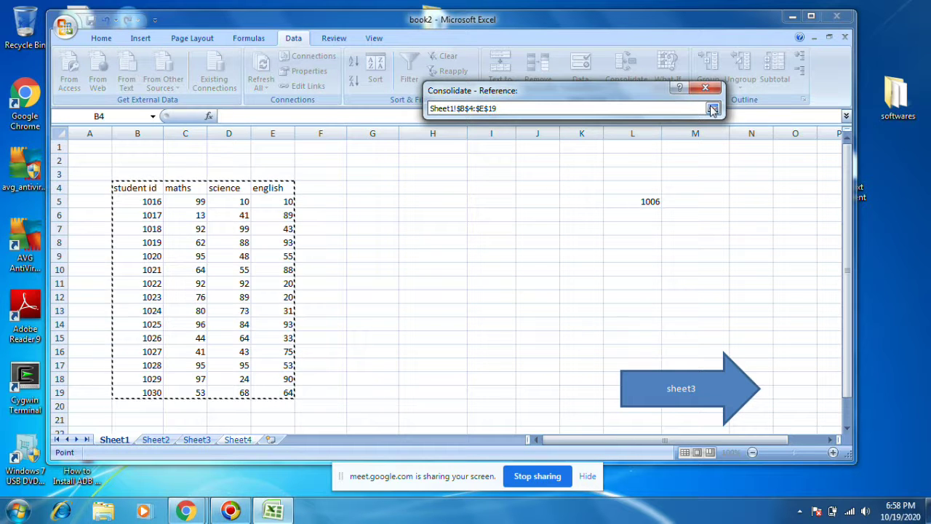
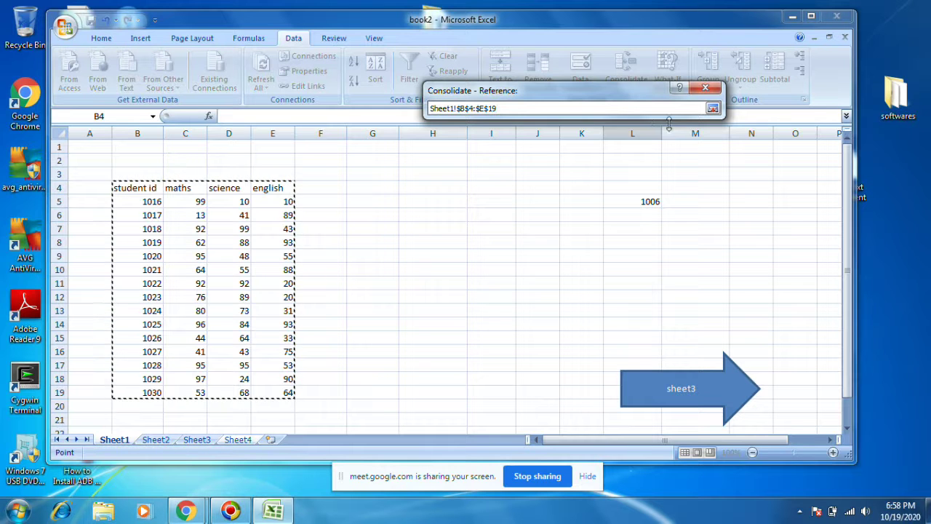
Step: Add Sheet1!B4:E19, Sheet2!D7:G22 and Sheet3!B4:E19 as consolidation sources
left_click(713, 108)
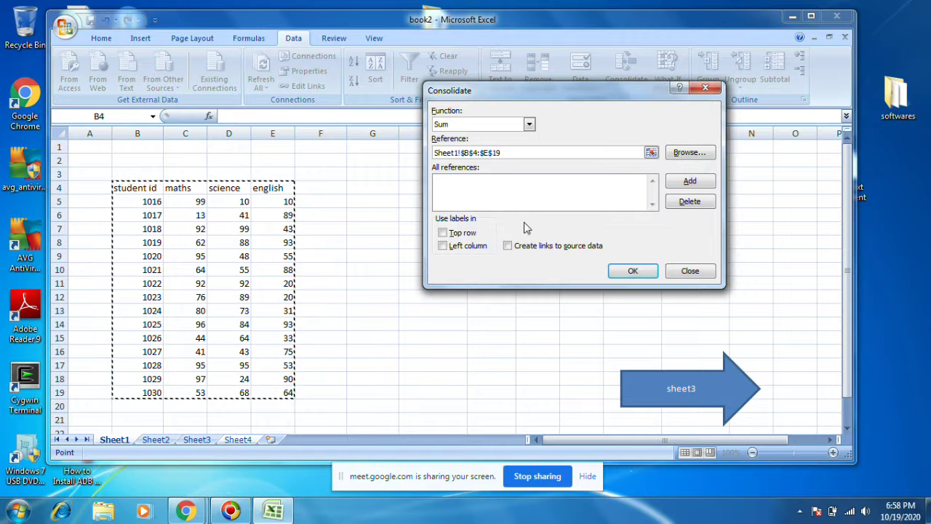
left_click(691, 180)
left_click(156, 439)
left_click_drag(130, 187, 355, 392)
left_click(690, 181)
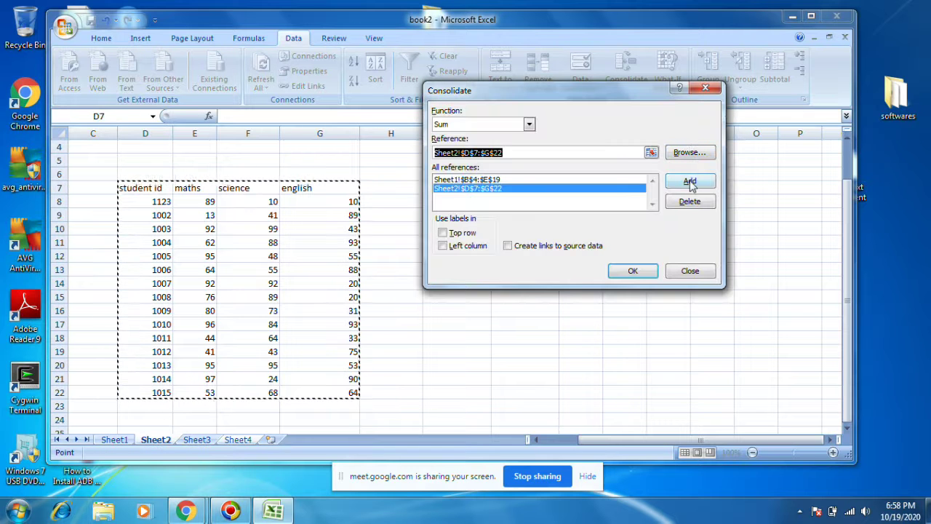
left_click(207, 440)
left_click_drag(122, 187, 294, 393)
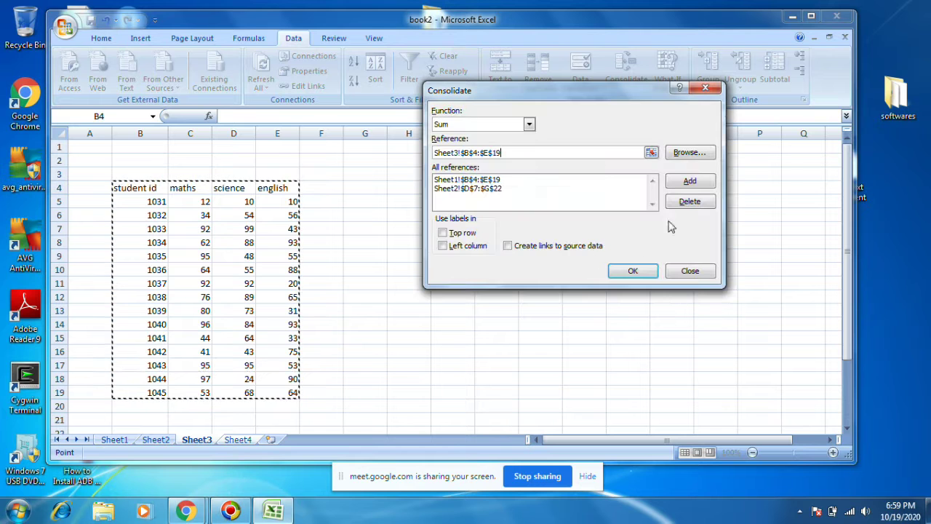
left_click(689, 181)
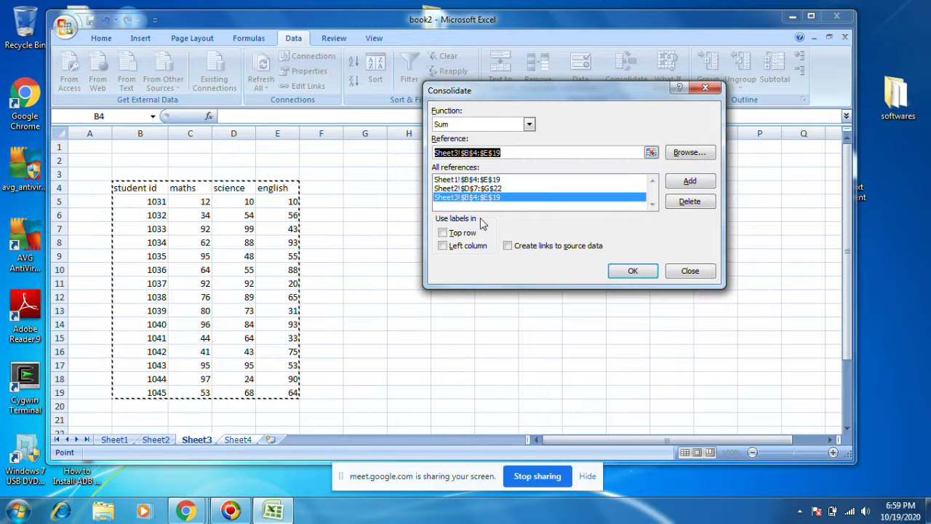
left_click(237, 440)
Step: Tick Top row and Left column labels, run the consolidation, and dismiss the overlap warning
left_click(445, 234)
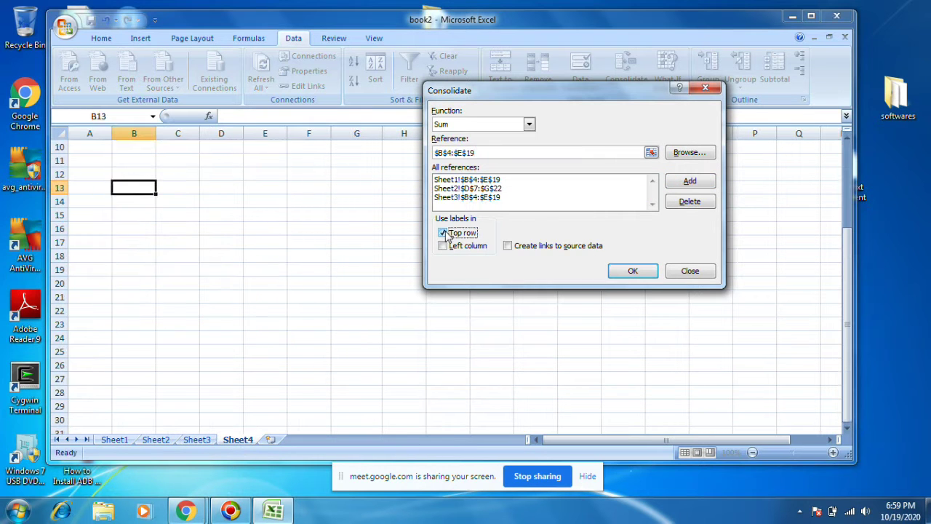
left_click(446, 247)
left_click(633, 271)
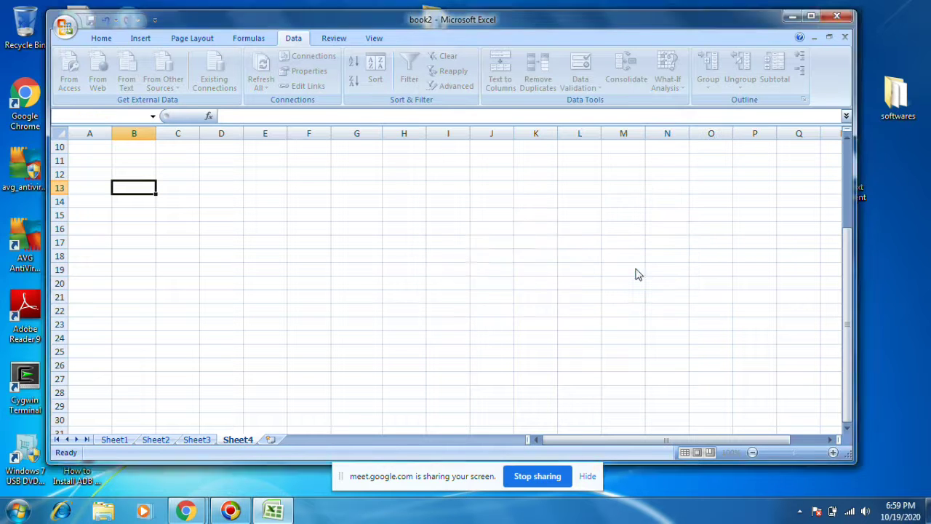
left_click(469, 290)
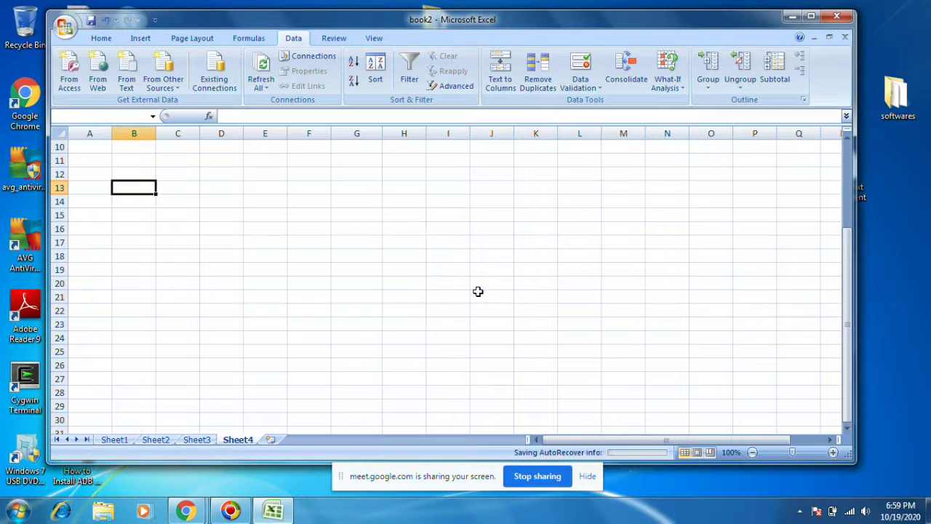
Step: Make B15 on Sheet4 the destination, remove the Sheet4 source entry, and rerun the consolidation
right_click(240, 440)
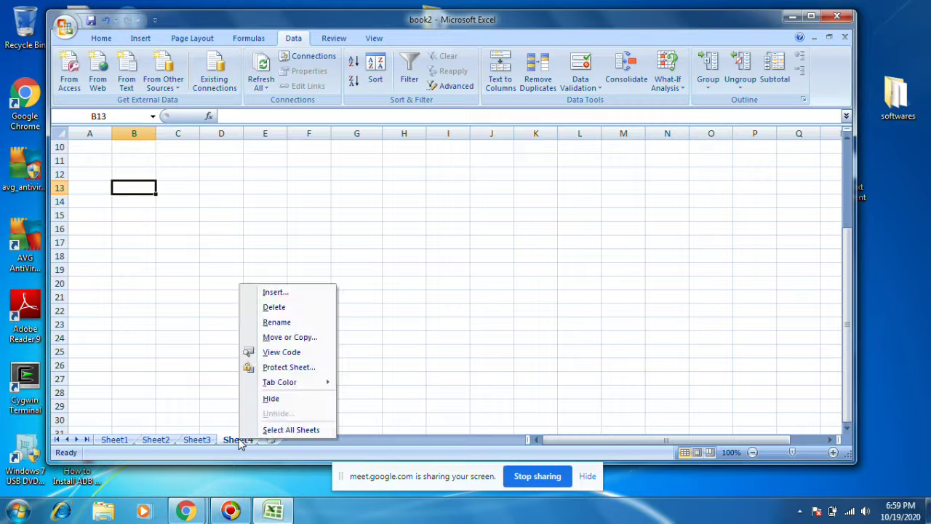
left_click(189, 307)
left_click(139, 212)
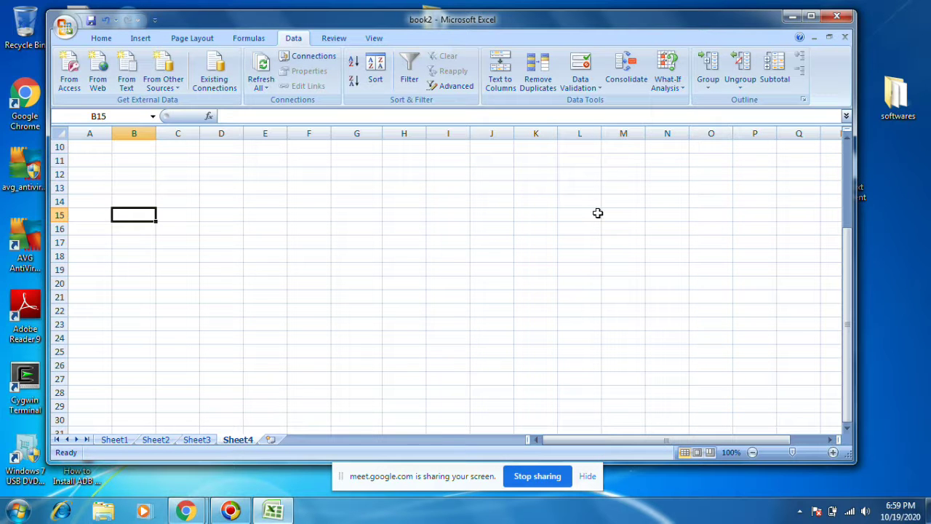
left_click(626, 69)
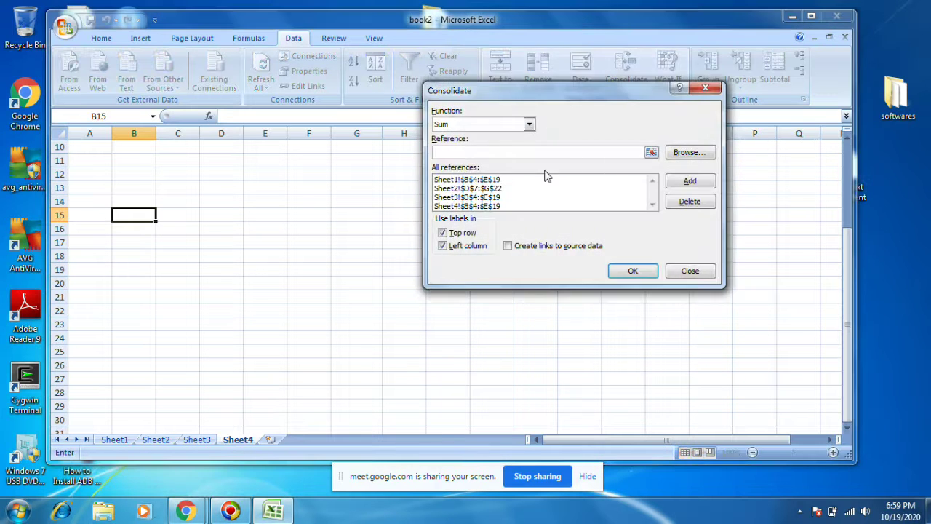
scroll(516, 215, "down", 2)
scroll(513, 213, "up", 4)
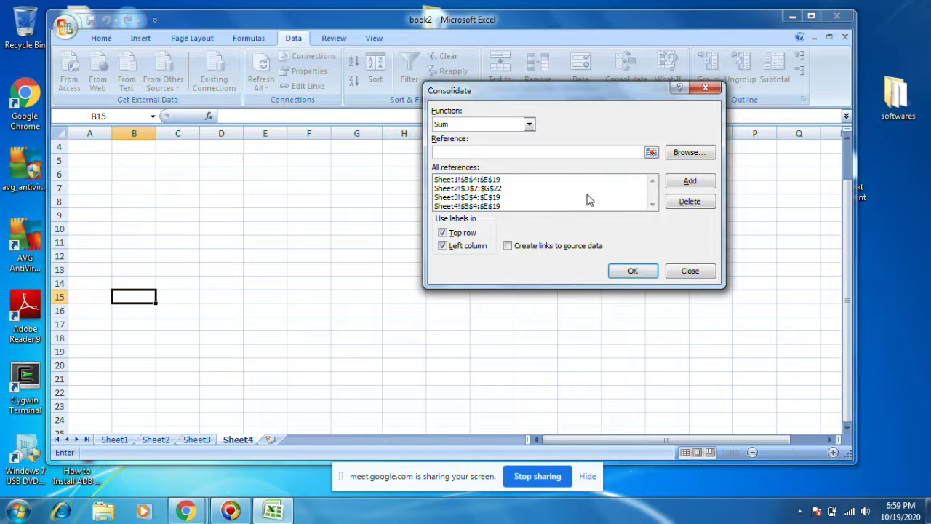
left_click(510, 206)
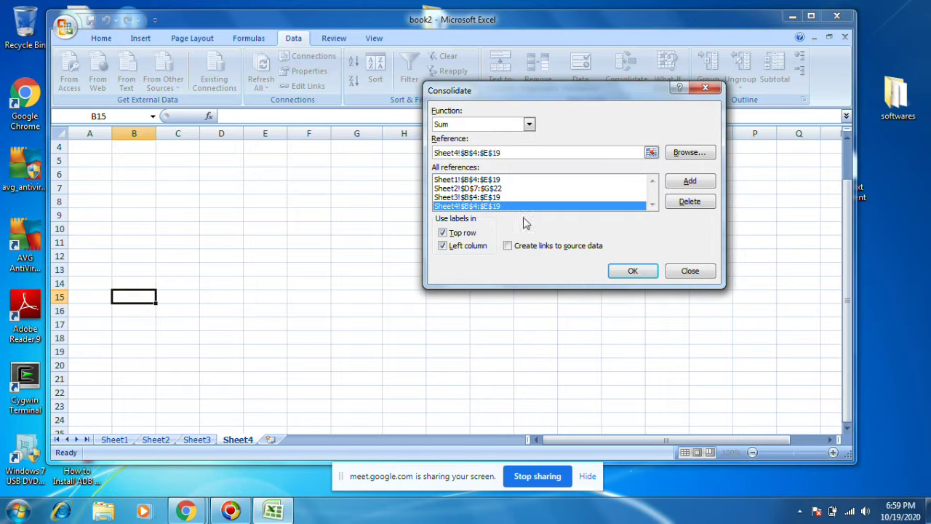
left_click(689, 201)
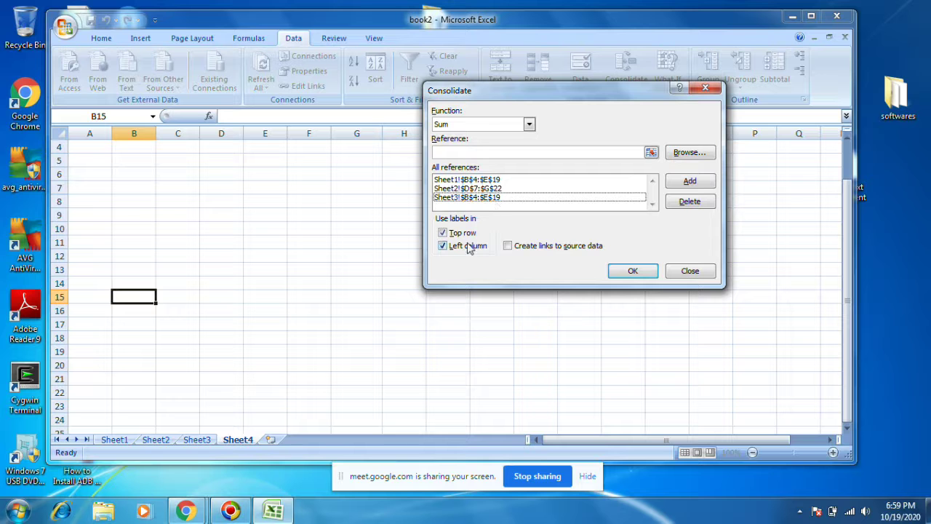
left_click(639, 271)
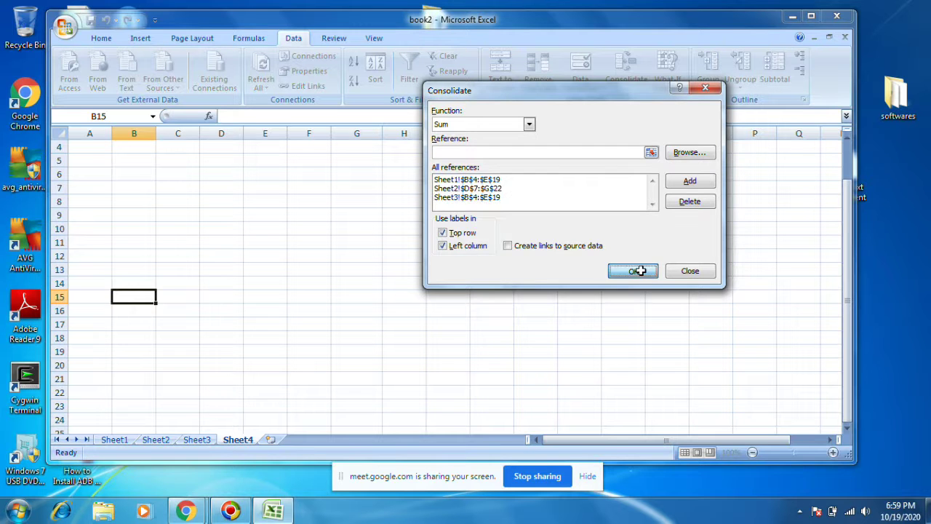
Step: Scroll through the consolidated table on Sheet4 and select its maths-to-english scores
scroll(375, 272, "down", 2)
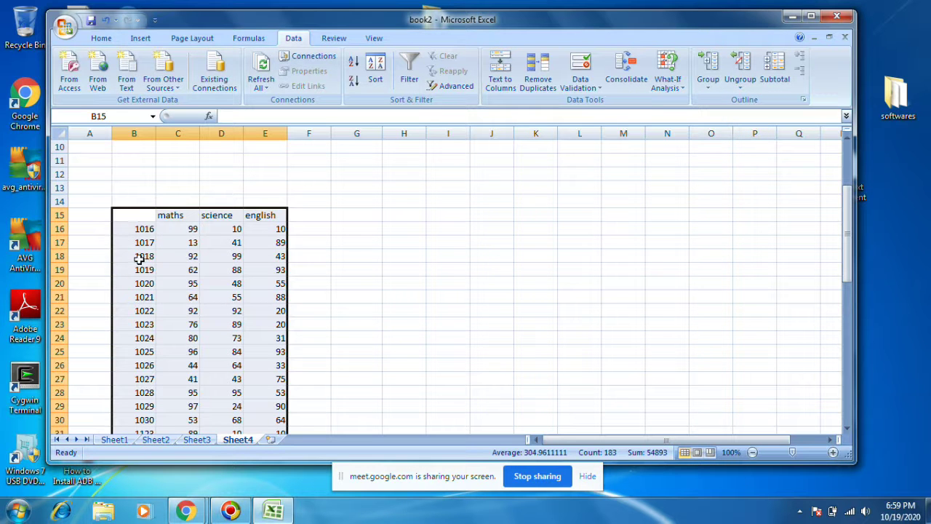
scroll(140, 318, "down", 1)
scroll(140, 318, "down", 7)
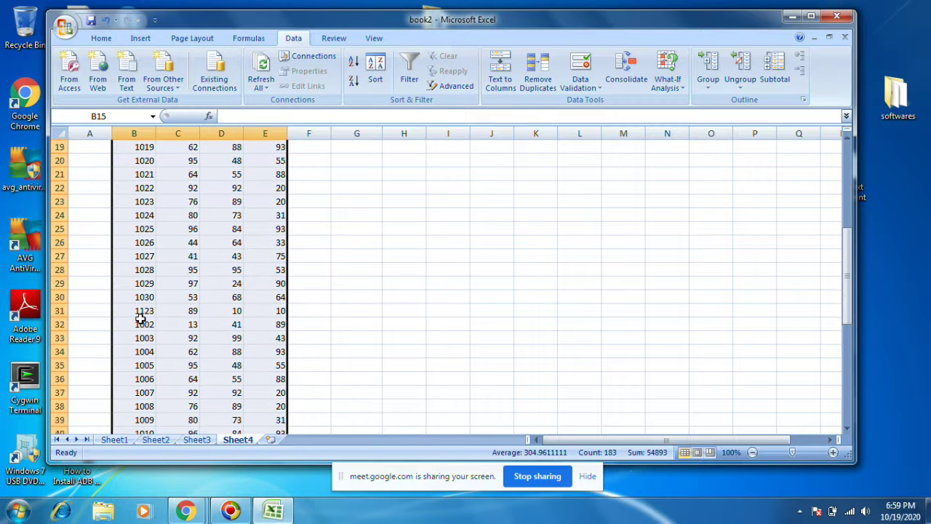
scroll(142, 327, "down", 3)
scroll(145, 310, "up", 12)
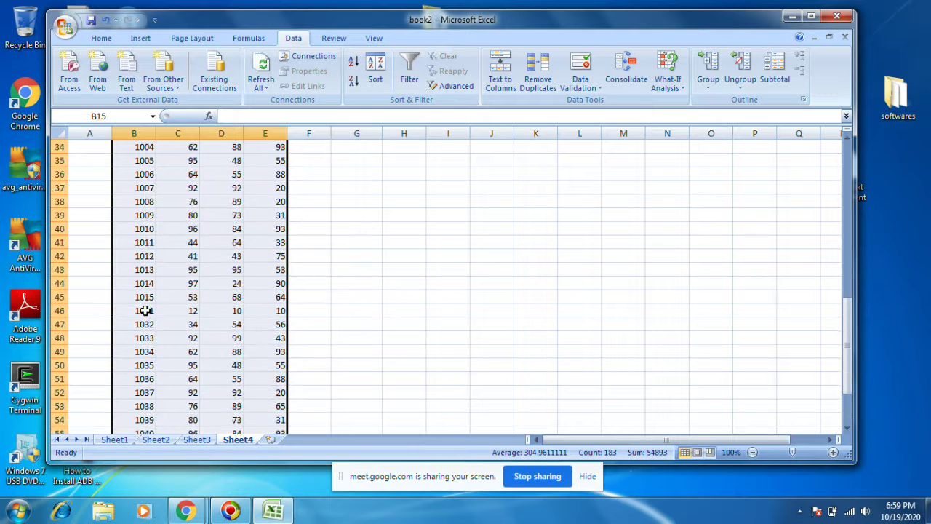
left_click_drag(145, 270, 140, 400)
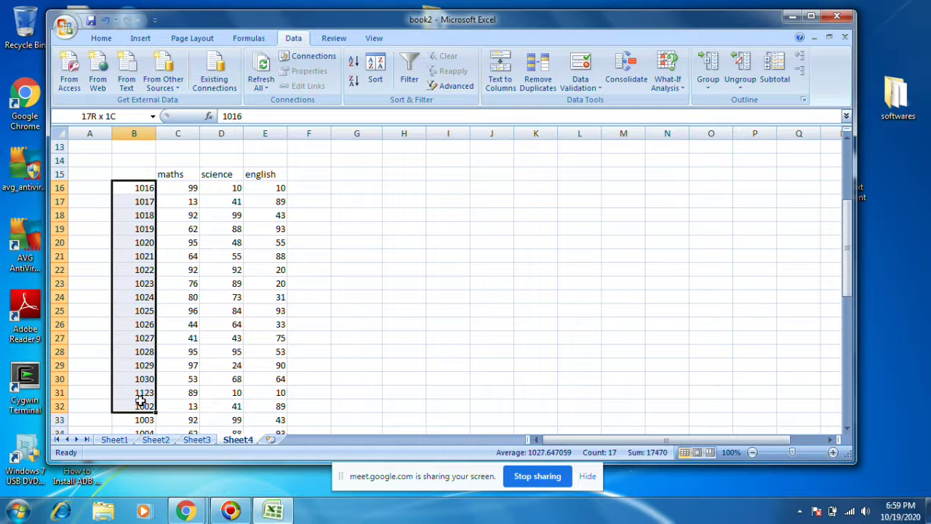
left_click_drag(178, 190, 263, 379)
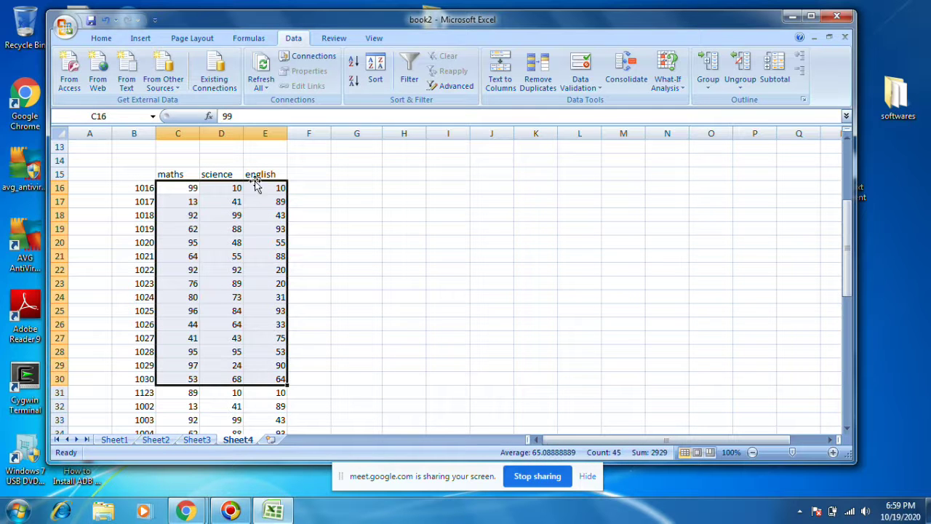
Step: Compare maths, science and english scores against Sheet1, Sheet2 and Sheet3, then return to Sheet4
left_click(116, 440)
left_click(190, 203)
left_click(240, 199)
left_click(290, 201)
left_click(156, 439)
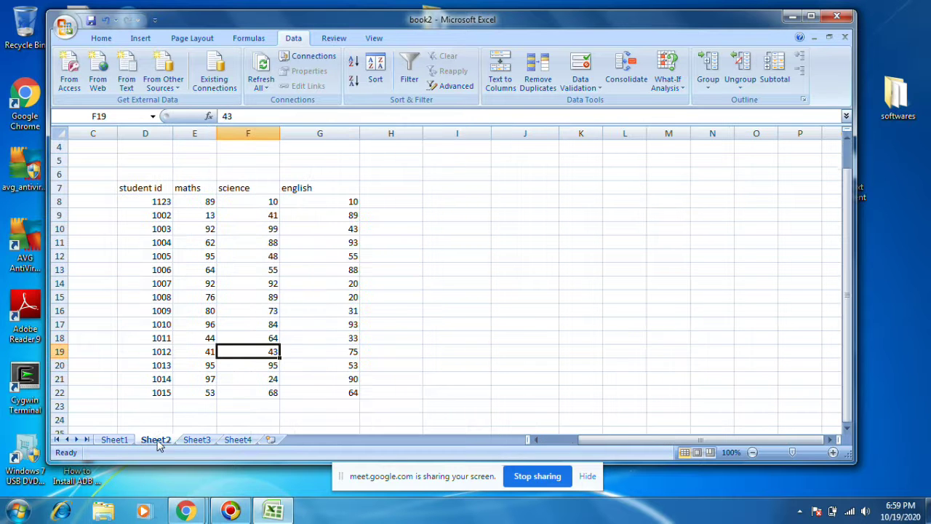
left_click(193, 201)
left_click(304, 199)
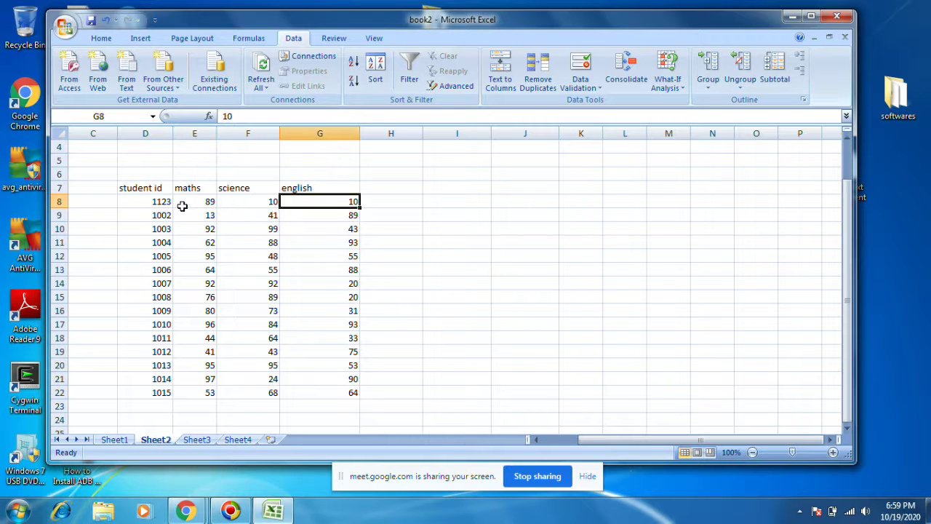
left_click(195, 440)
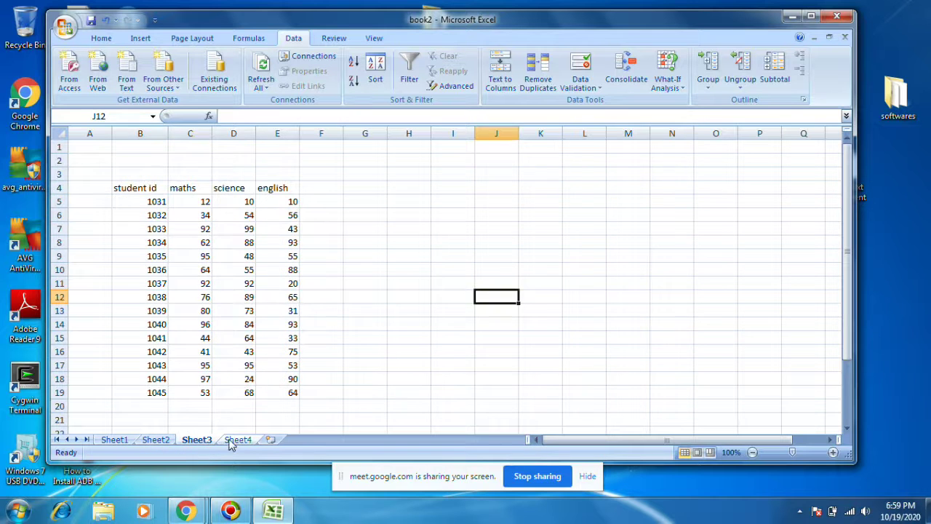
left_click(230, 442)
Step: Highlight the consolidated rows from Sheet1, Sheet2 (from student 1123) and Sheet3 (from student 1032)
left_click_drag(136, 188, 138, 215)
left_click(138, 396)
left_click_drag(179, 395, 276, 445)
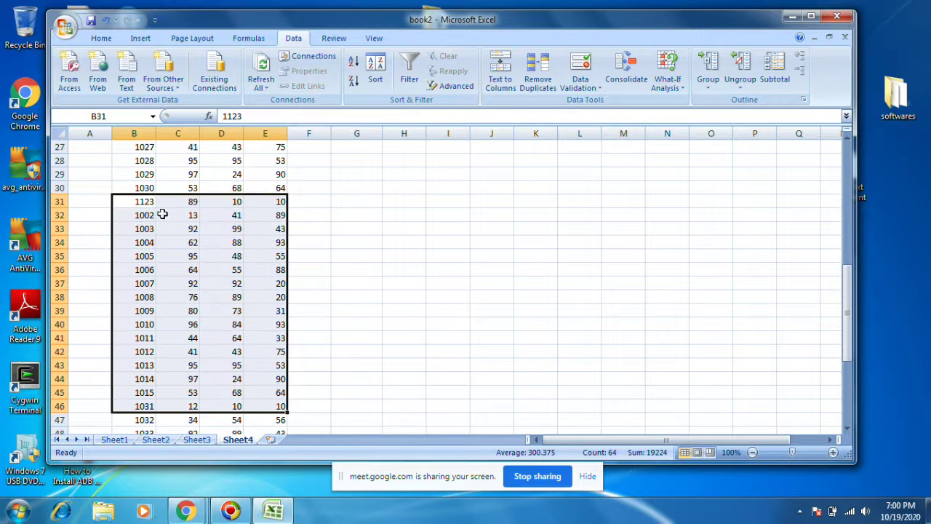
scroll(194, 342, "down", 3)
left_click(128, 297)
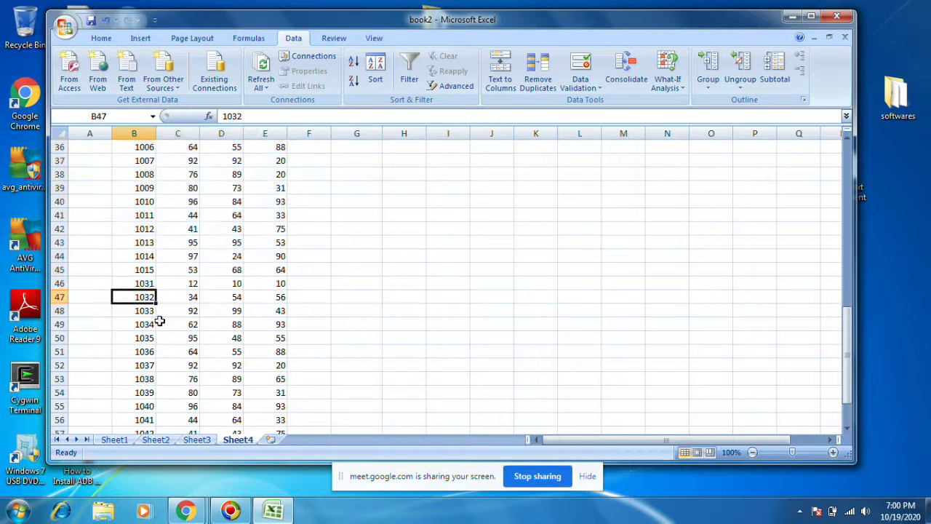
left_click_drag(139, 296, 259, 381)
left_click(345, 351)
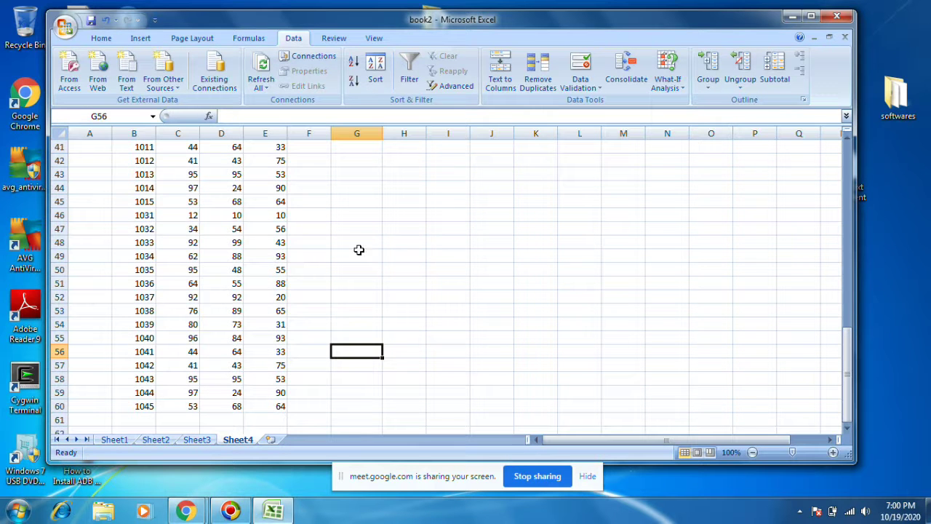
Step: Scroll the consolidated table, check cell C17, and select the whole table
scroll(342, 280, "up", 13)
scroll(332, 273, "down", 3)
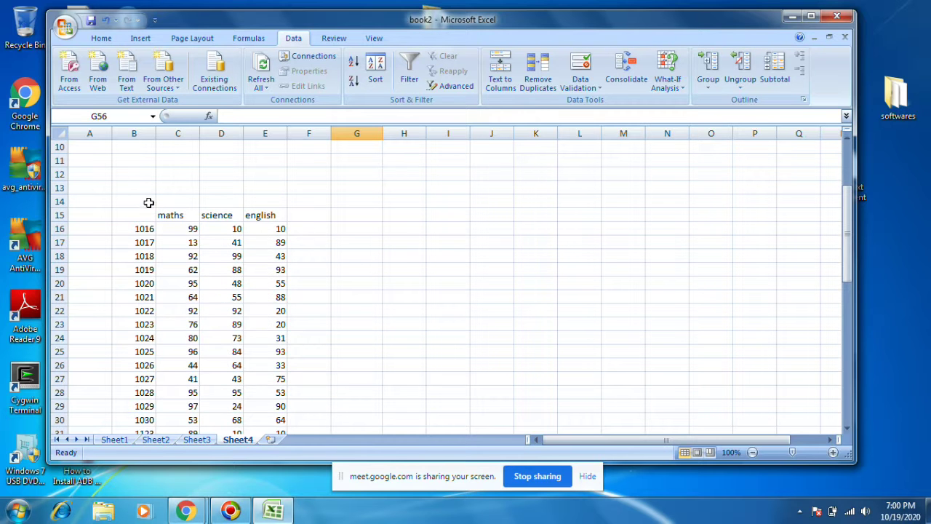
scroll(413, 247, "down", 1)
scroll(413, 248, "up", 1)
left_click_drag(109, 210, 165, 235)
left_click(168, 240)
scroll(290, 236, "down", 1)
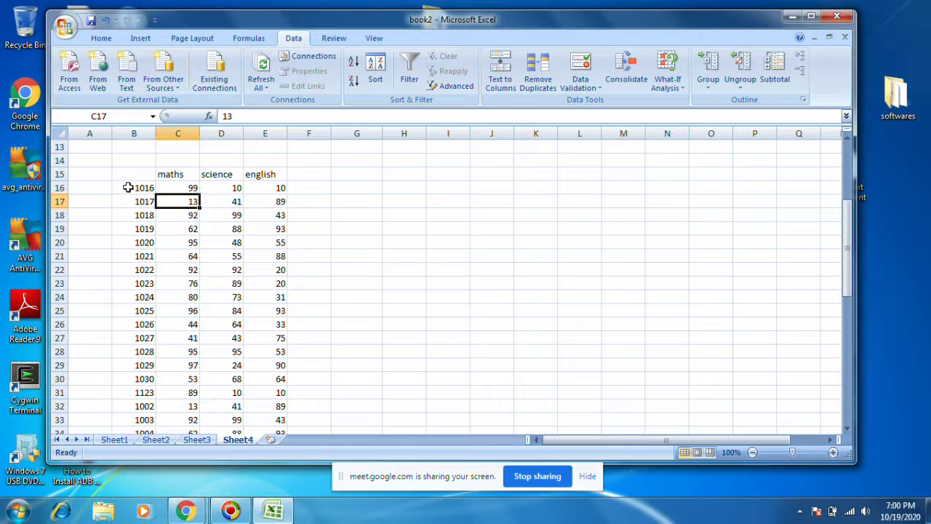
left_click_drag(149, 177, 283, 429)
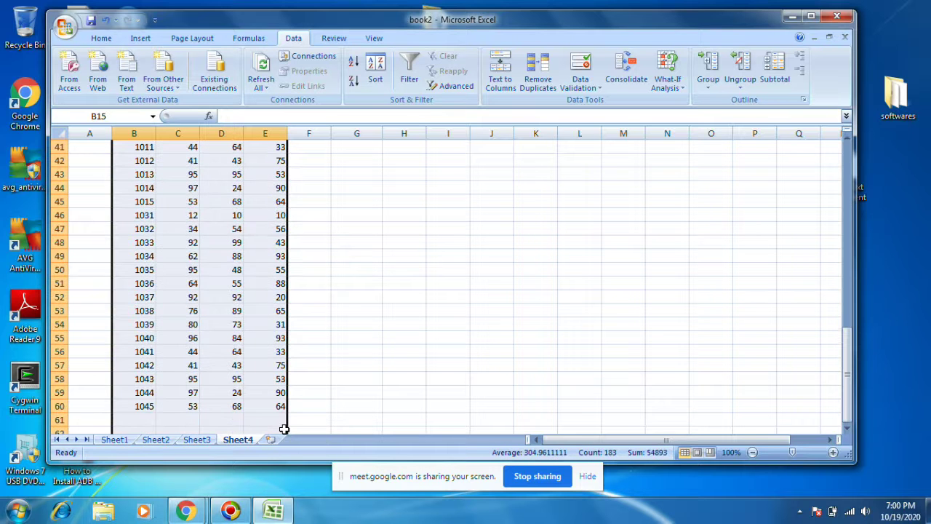
Step: Delete the consolidated table from Sheet4 and select B8 for new data
key("Delete")
scroll(276, 237, "up", 12)
left_click(274, 240)
left_click(137, 175)
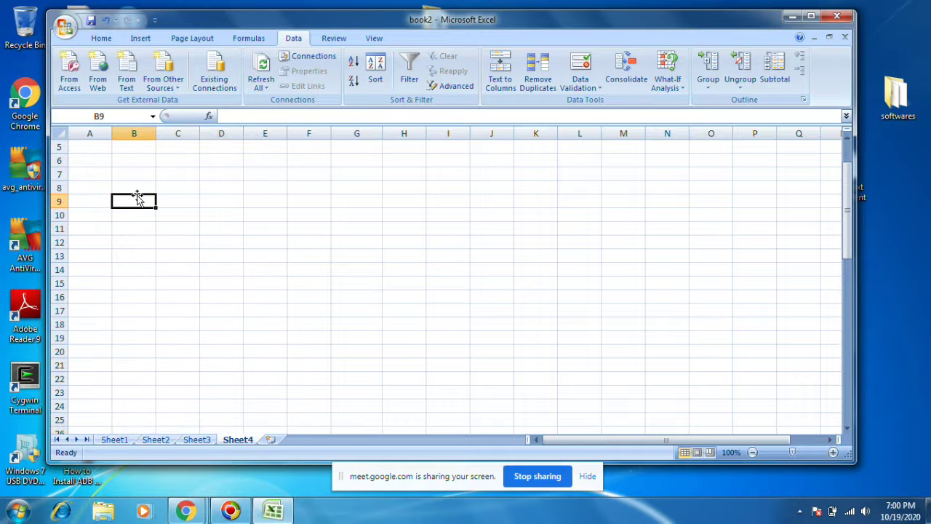
left_click(136, 184)
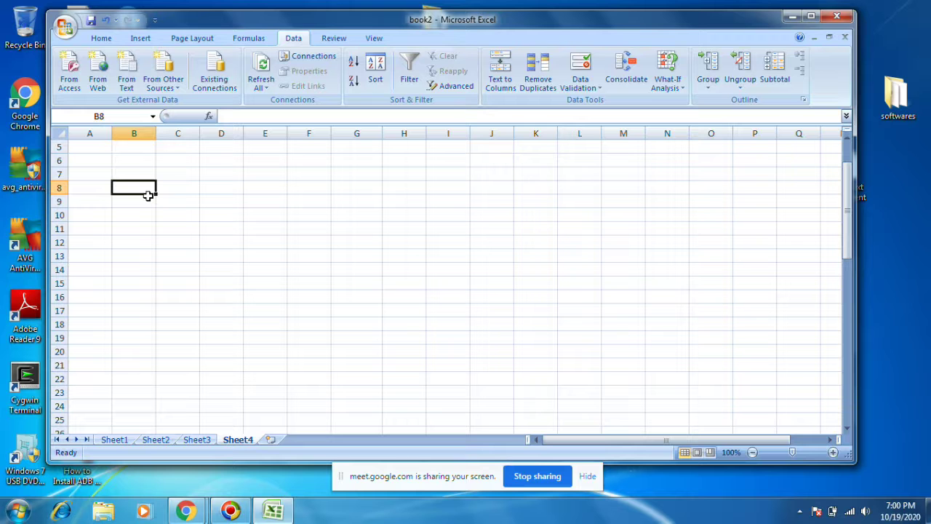
Step: Enter x 30, y 40 and z 60 in B8:C10
type("x")
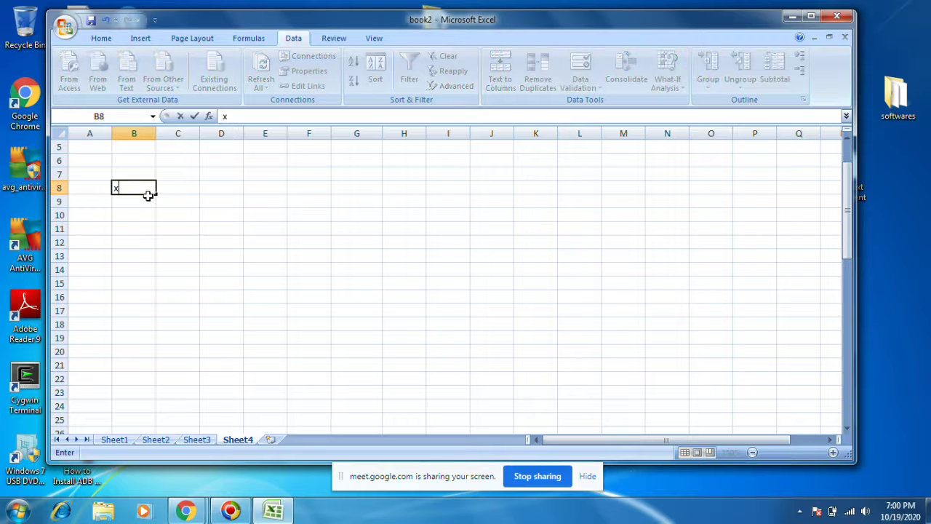
left_click(187, 188)
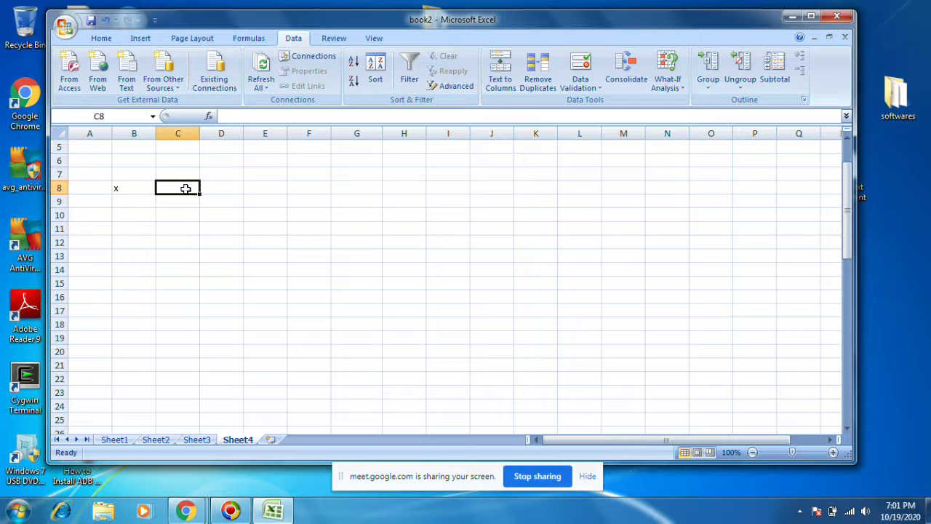
type("30")
key("Return")
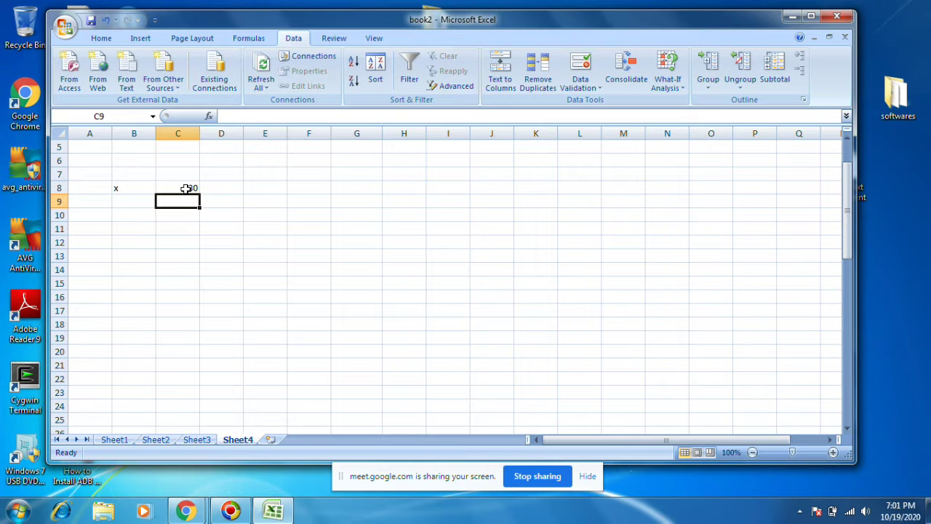
left_click(122, 200)
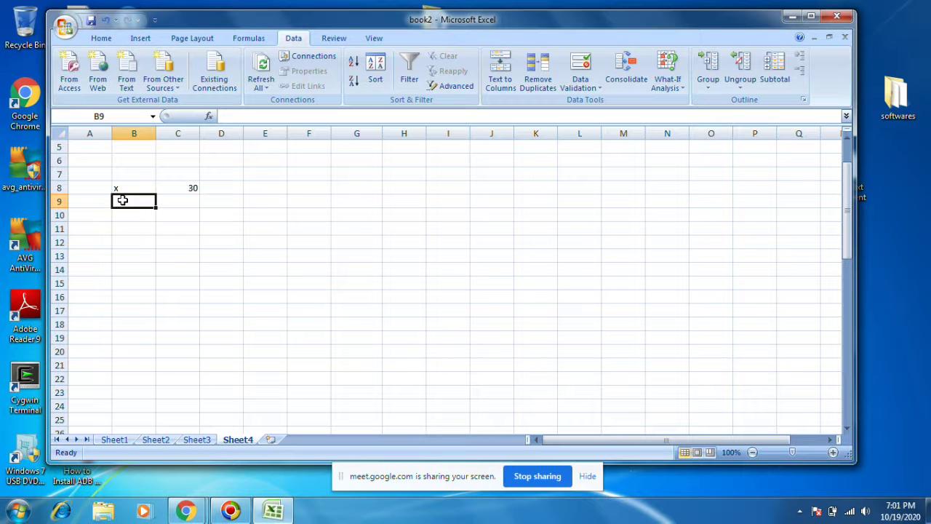
type("y")
key("Tab")
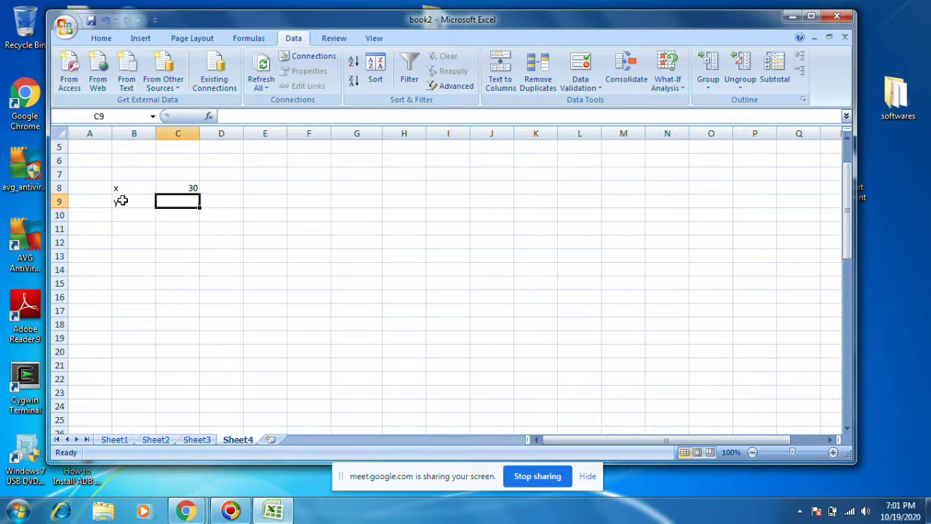
type("40")
key("Return")
type("z")
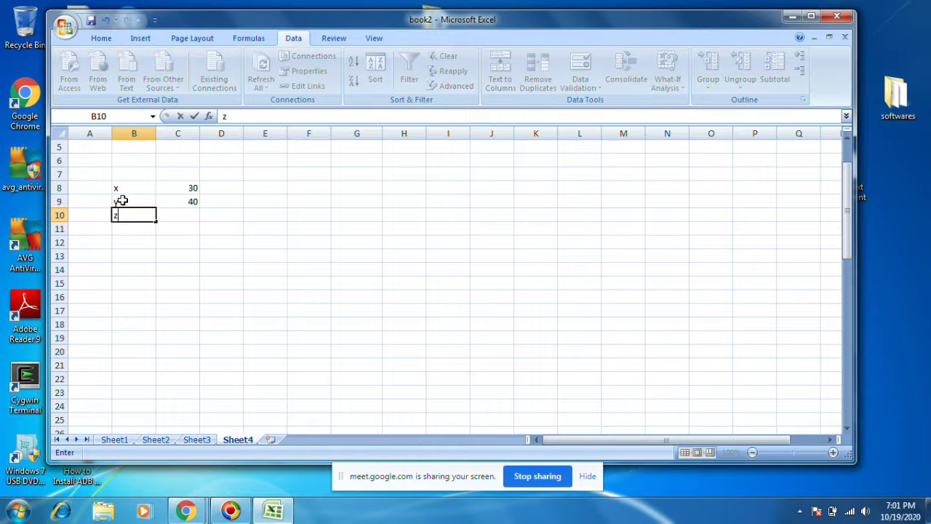
key("Tab")
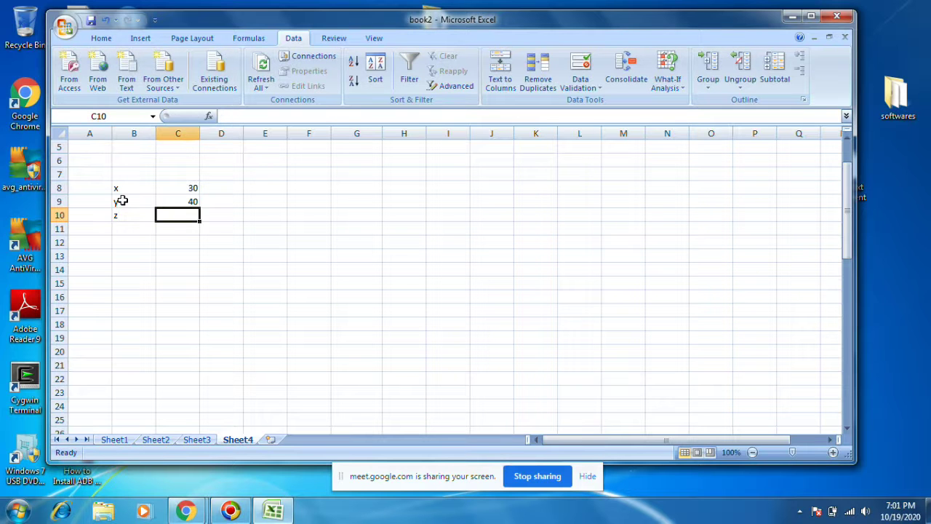
type("60")
key("Return")
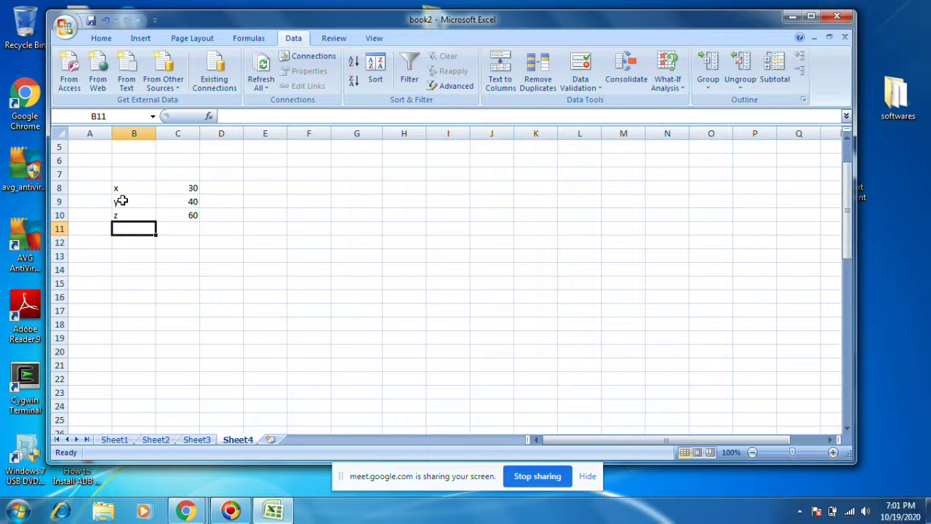
Step: Copy the x, y, z block to B11:C13 and change C11 to 50 and C13 to 20
left_click_drag(119, 185, 185, 219)
key("ctrl+c")
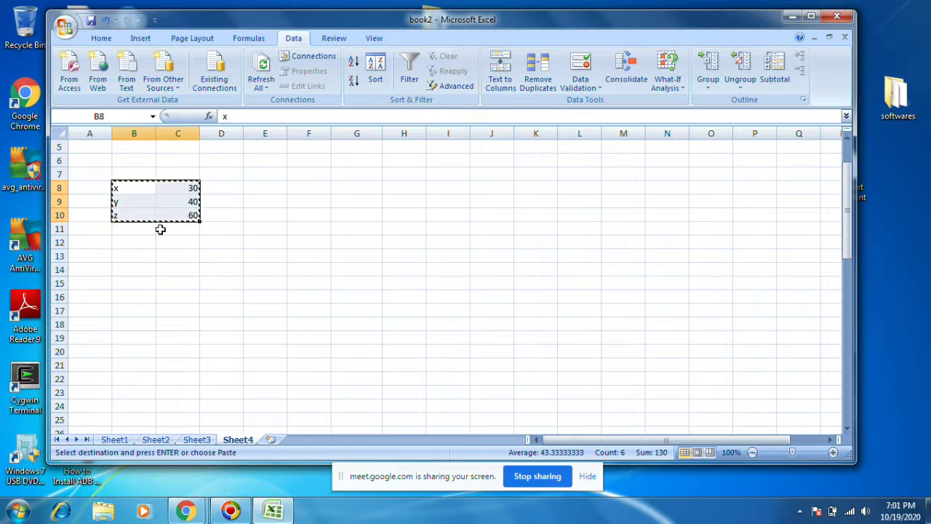
left_click(139, 231)
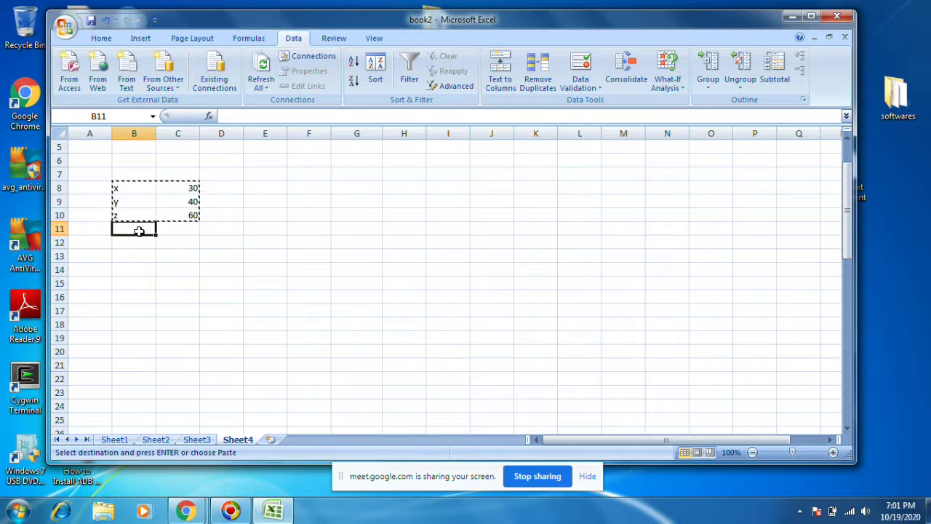
key("ctrl+v")
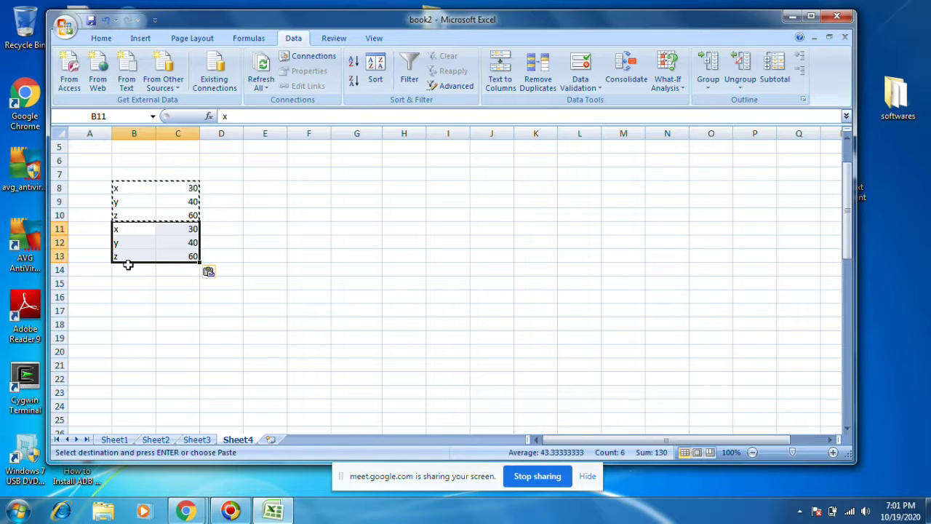
left_click(178, 230)
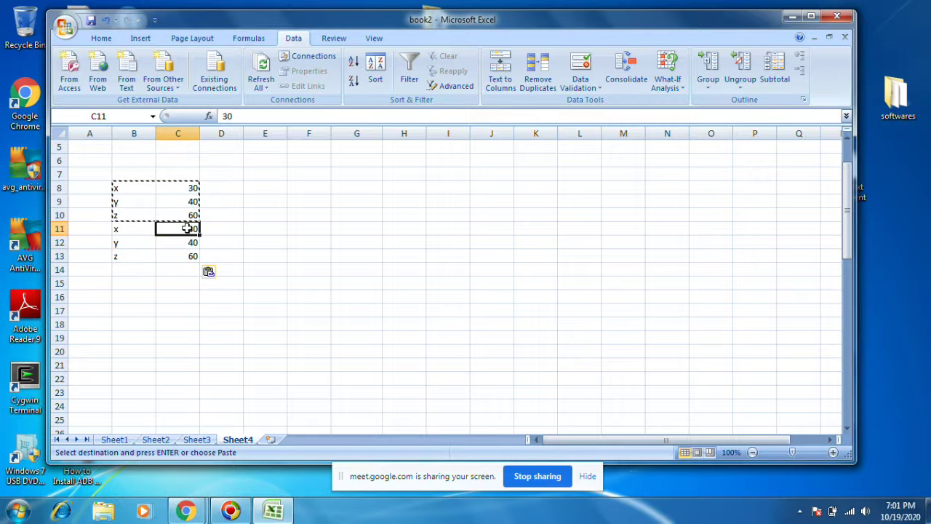
type("5")
left_click(187, 252)
type("2")
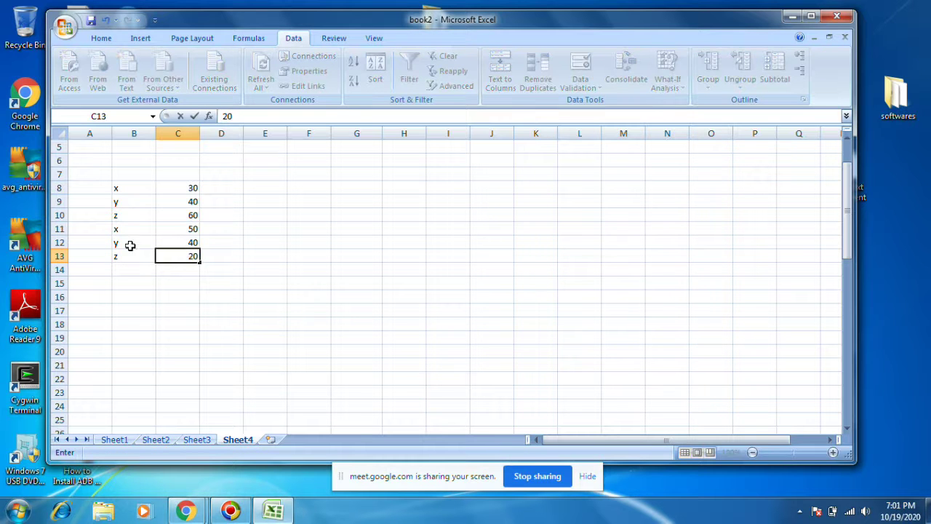
left_click(121, 269)
Step: Copy the block to B14:C16 and set its values to 20, 5 and 88
left_click_drag(117, 228, 187, 262)
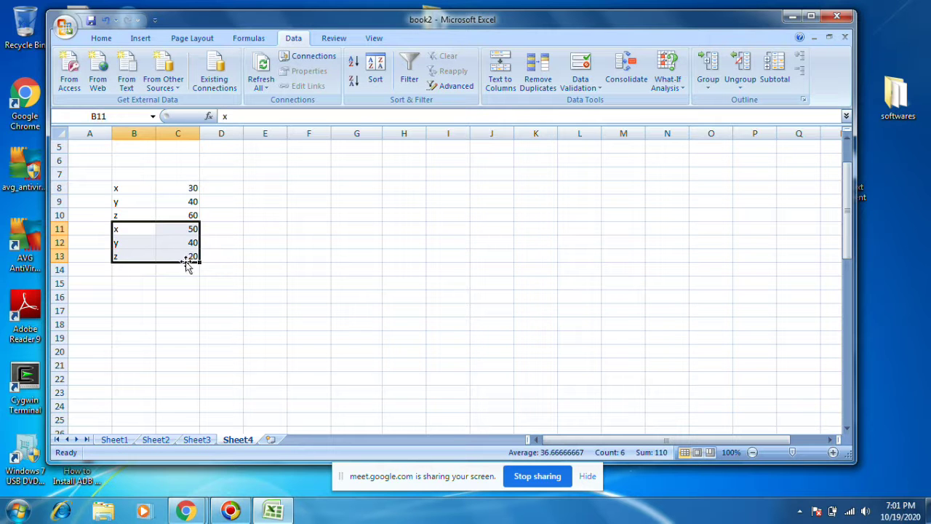
key("ctrl+c")
left_click(133, 268)
key("ctrl+v")
left_click(194, 272)
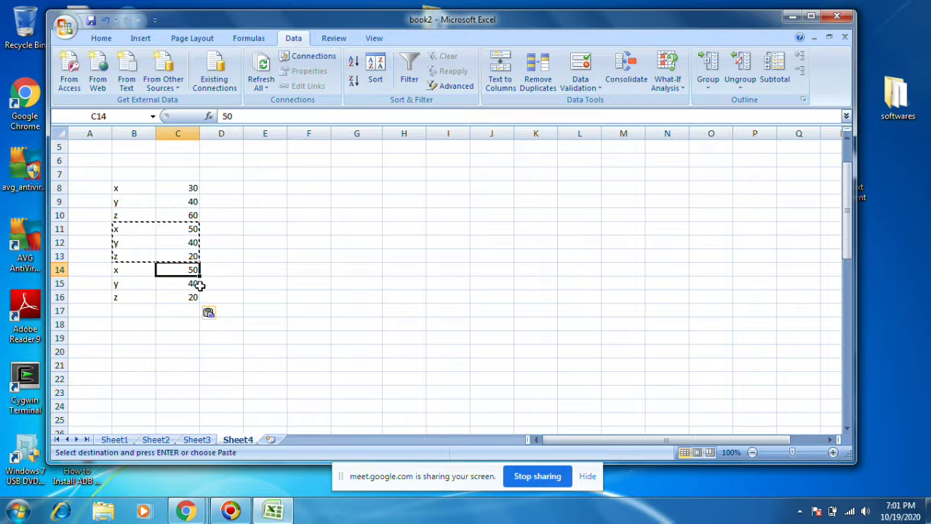
type("2")
key("Return")
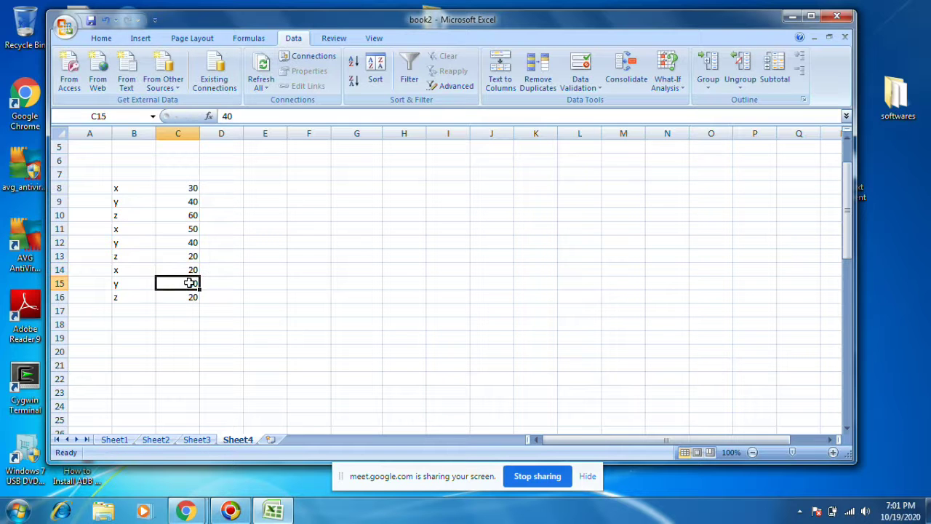
type("5")
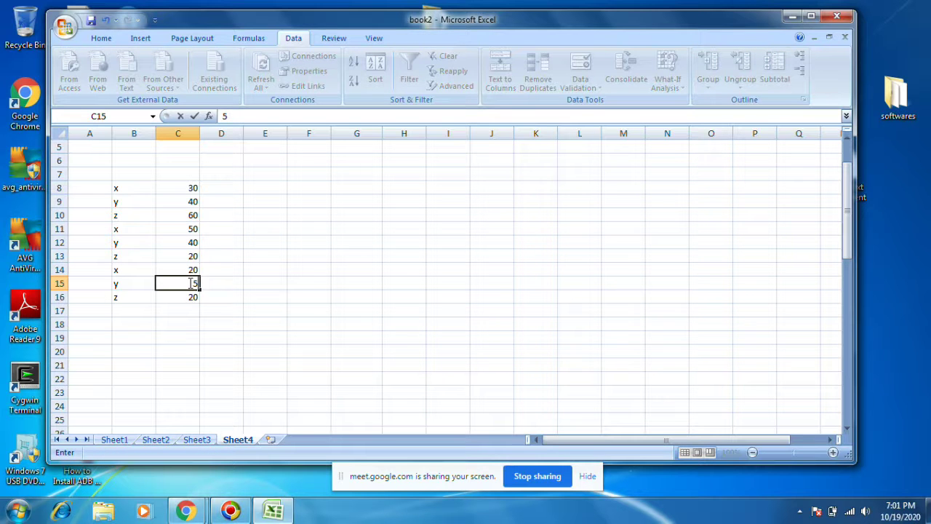
key("Return")
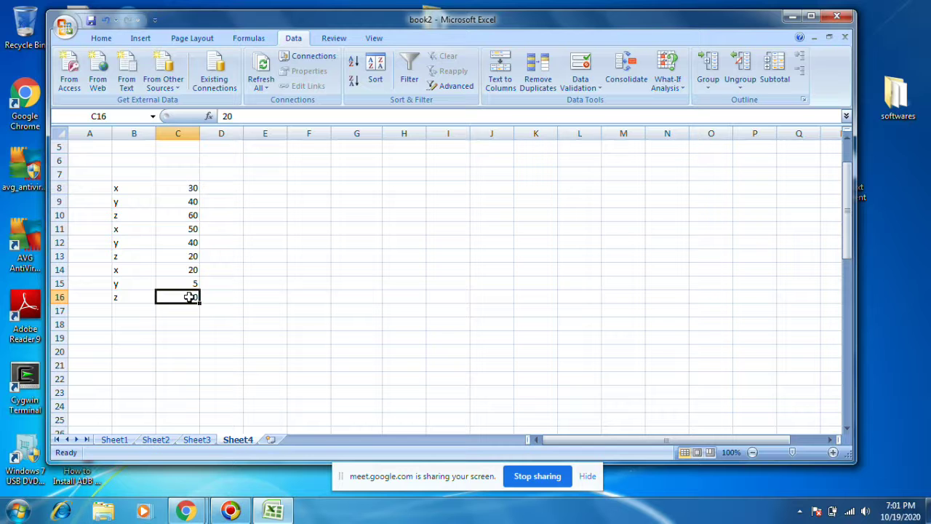
type("88")
key("Return")
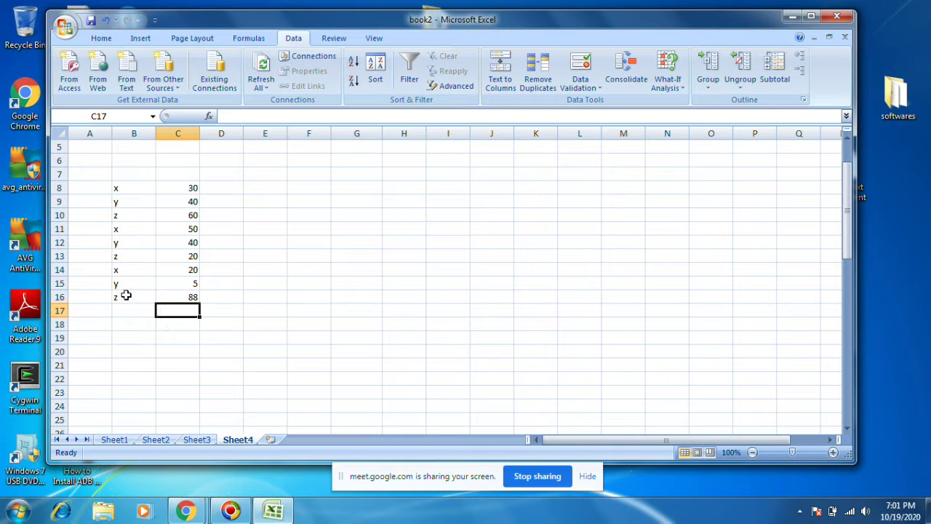
Step: Copy the block to B17:C19 and set its values to 12, 16 and 90
left_click_drag(116, 269, 182, 299)
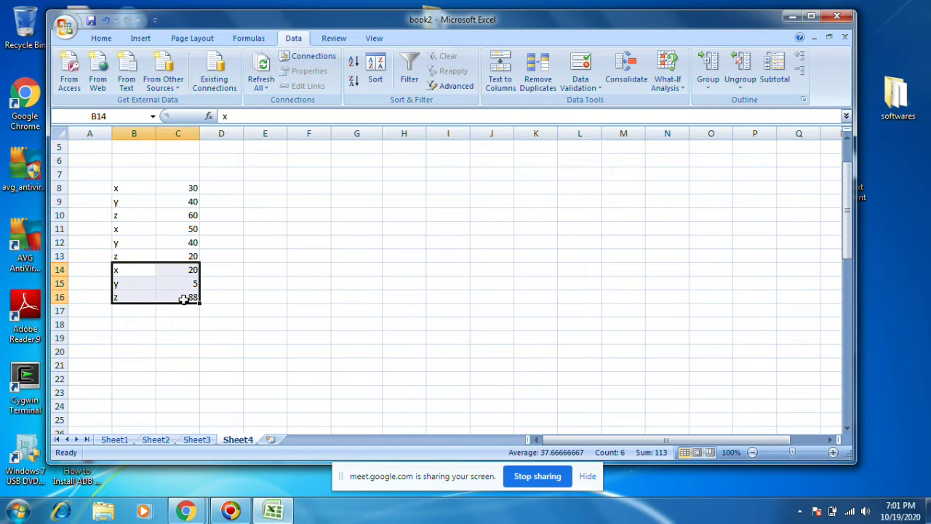
key("ctrl+c")
left_click(128, 308)
key("ctrl+v")
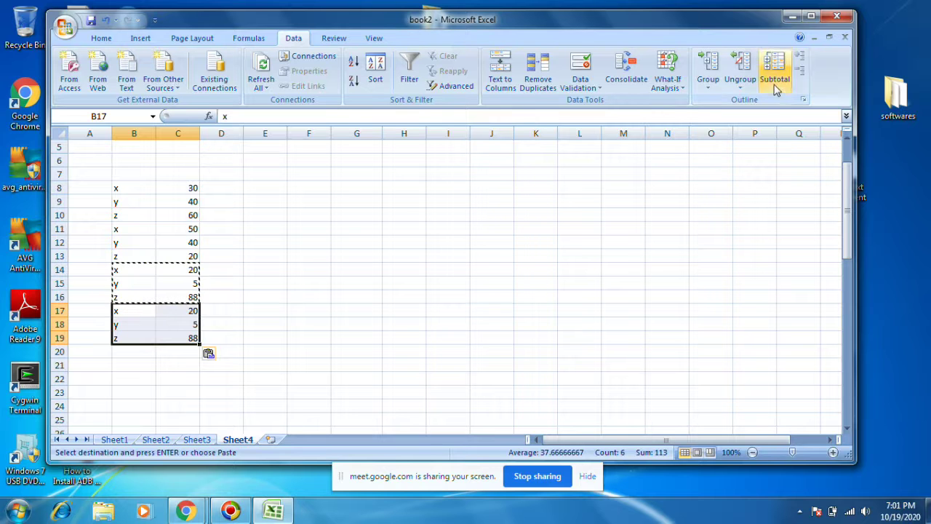
left_click(128, 308)
left_click(192, 313)
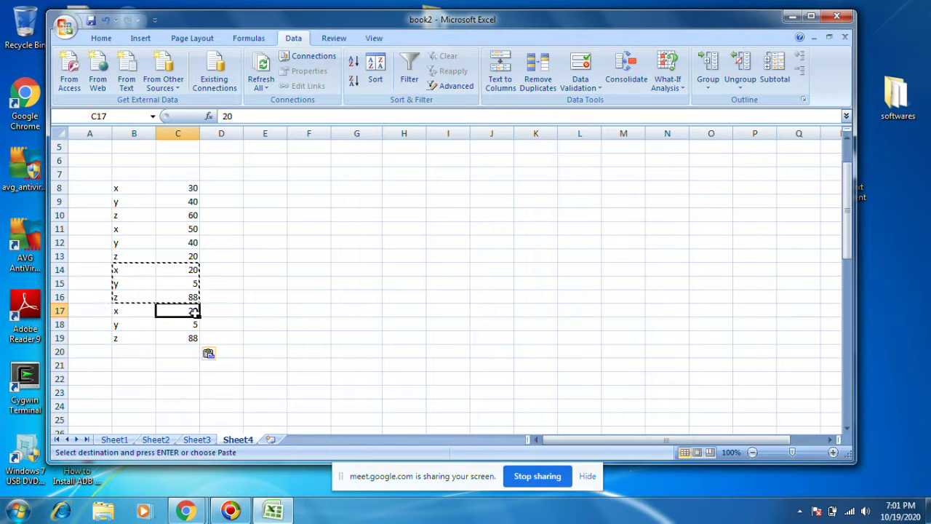
type("12")
left_click(188, 325)
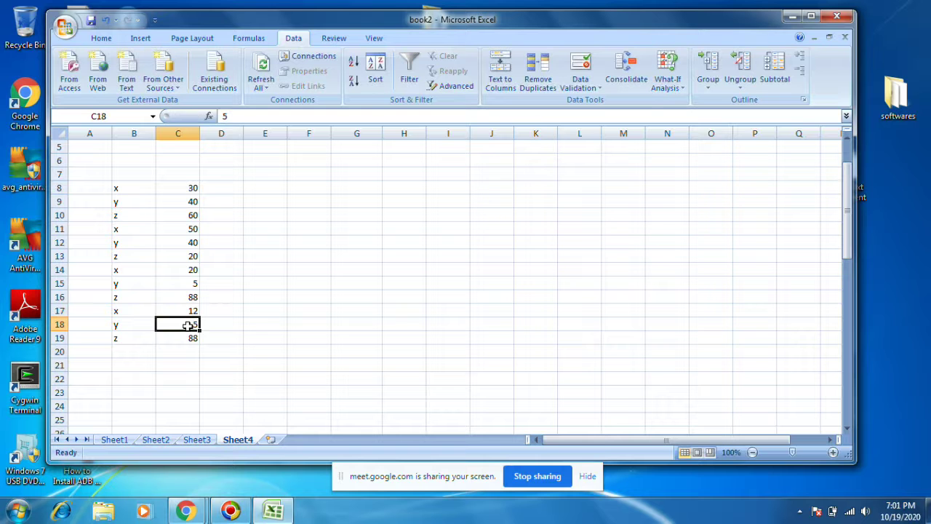
type("16")
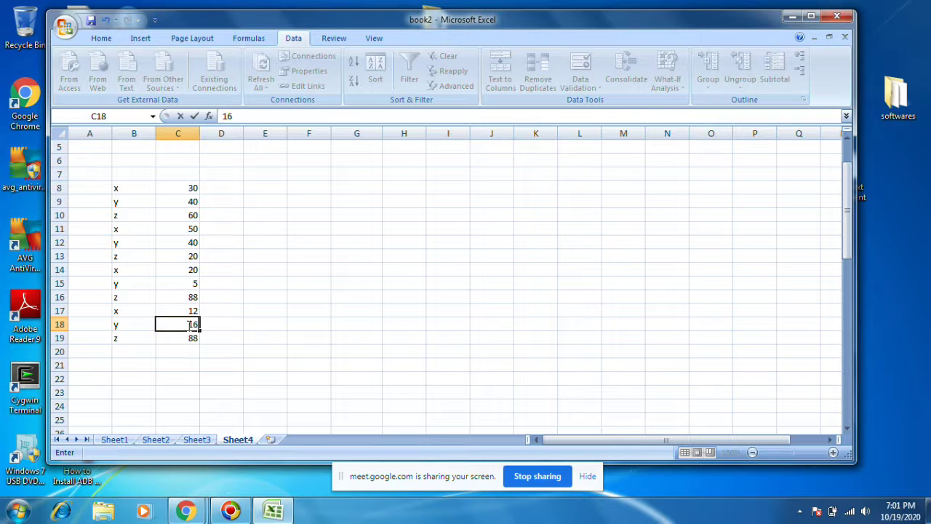
left_click(178, 336)
type("90")
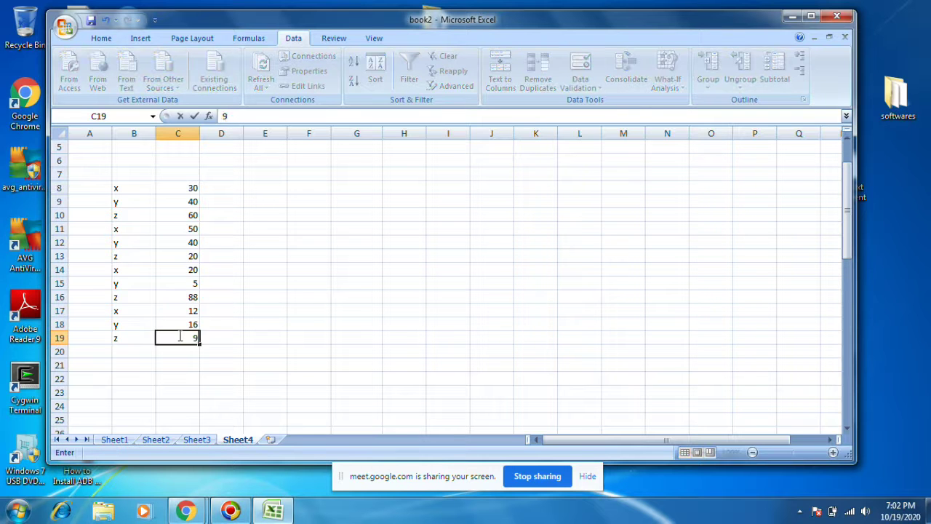
left_click(241, 339)
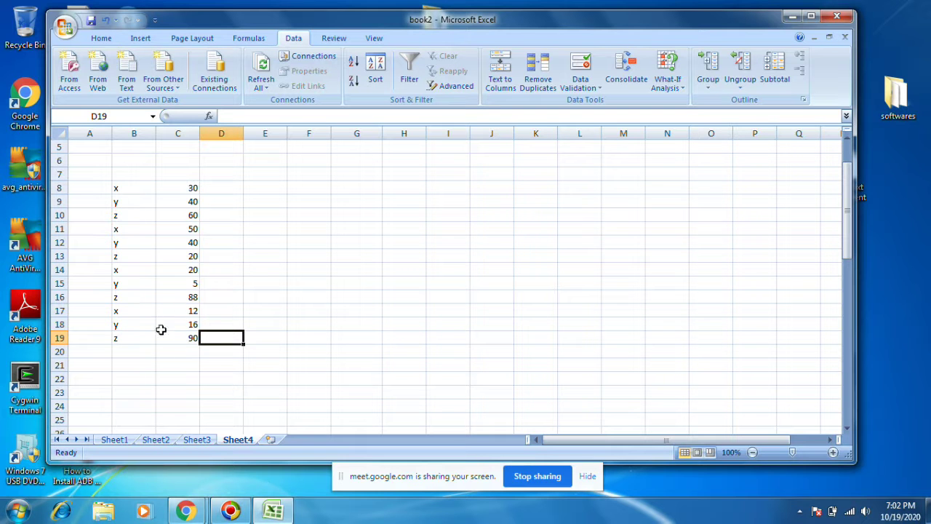
Step: Review the x, y, z labels and select the data range B8:C19
left_click(119, 187)
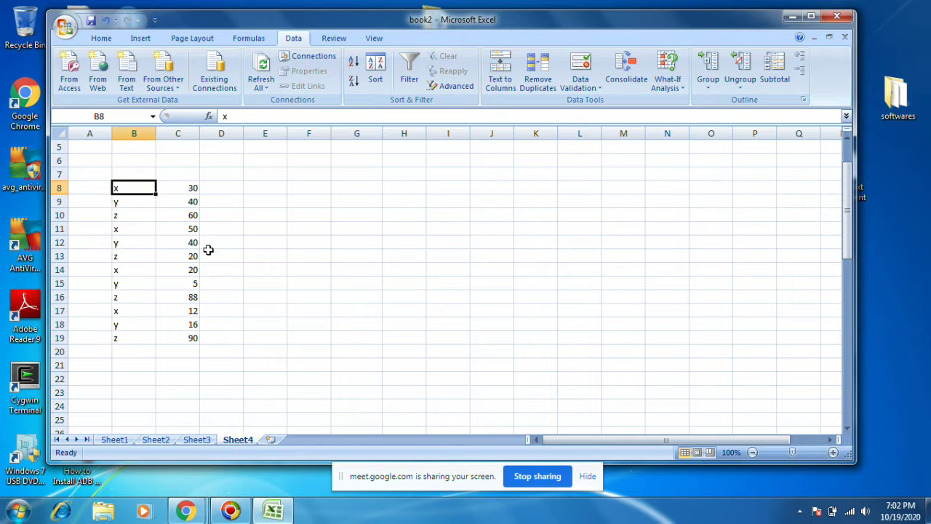
left_click(124, 201)
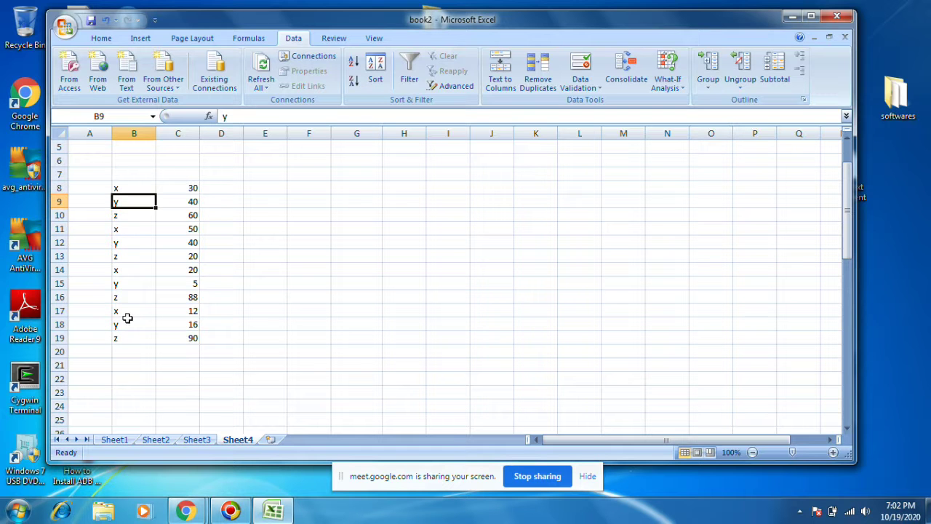
left_click(117, 212)
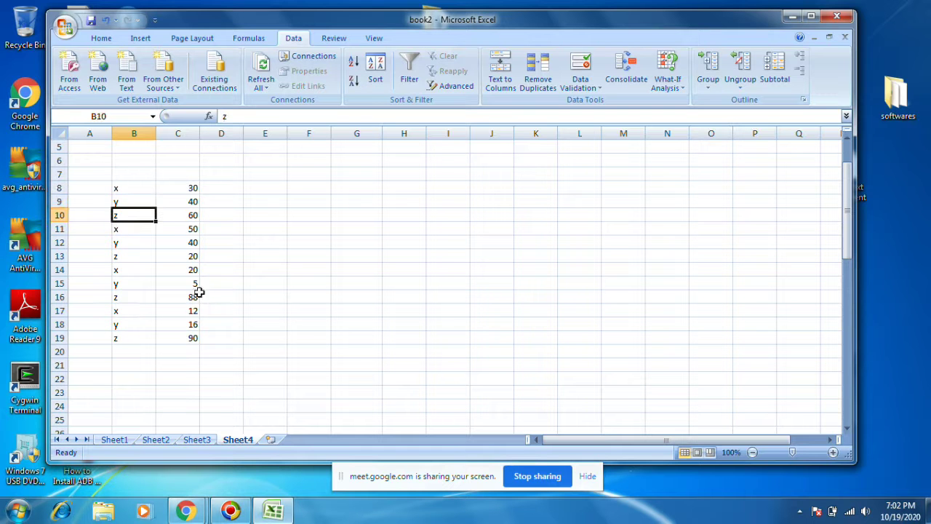
left_click_drag(130, 188, 193, 331)
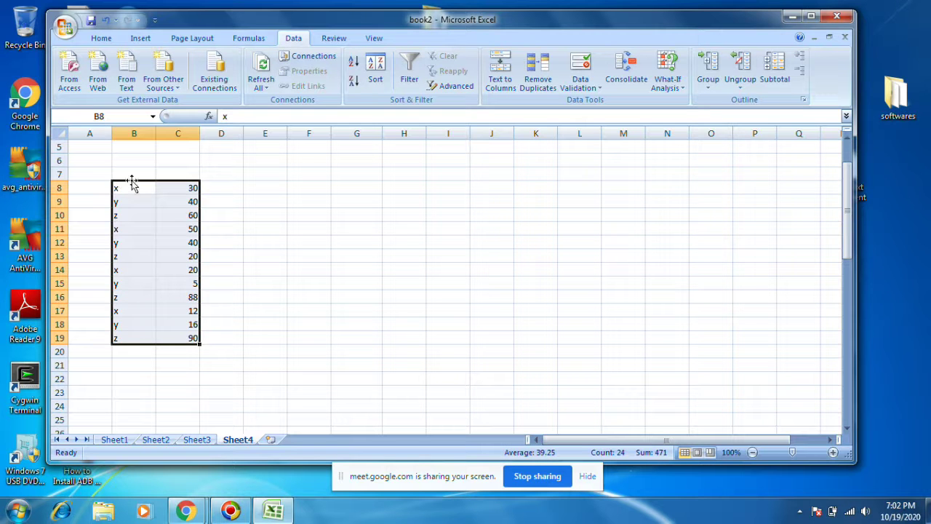
Step: Add the headings 'person' in B7 and 'deposit' in C7, then select B7:C19
left_click(126, 169)
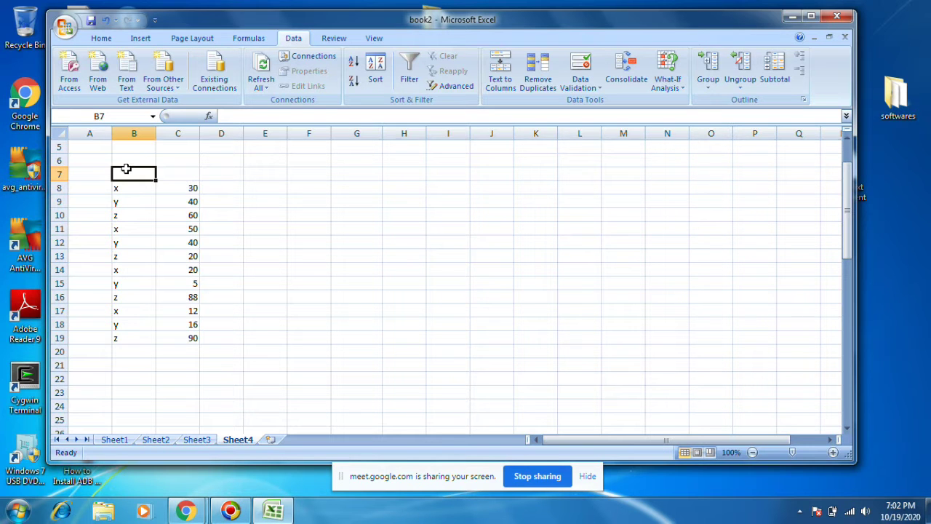
type("person")
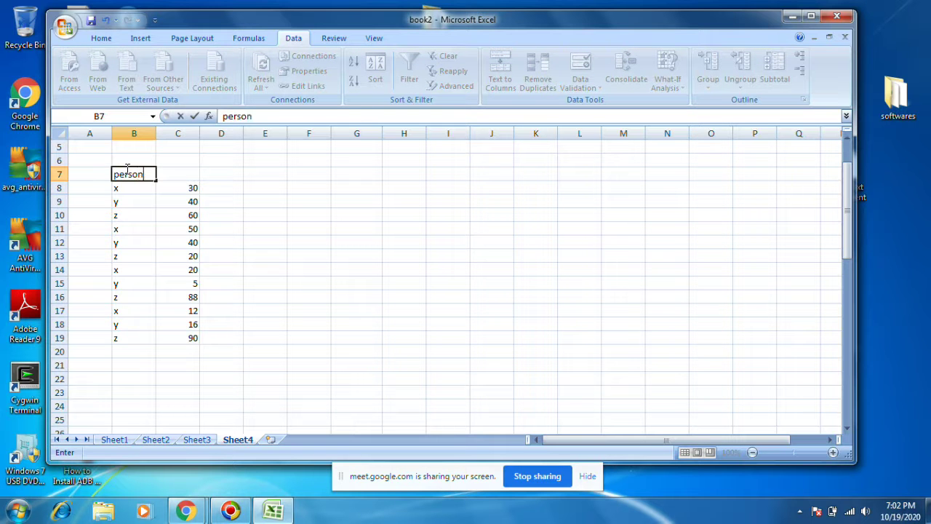
key("Tab")
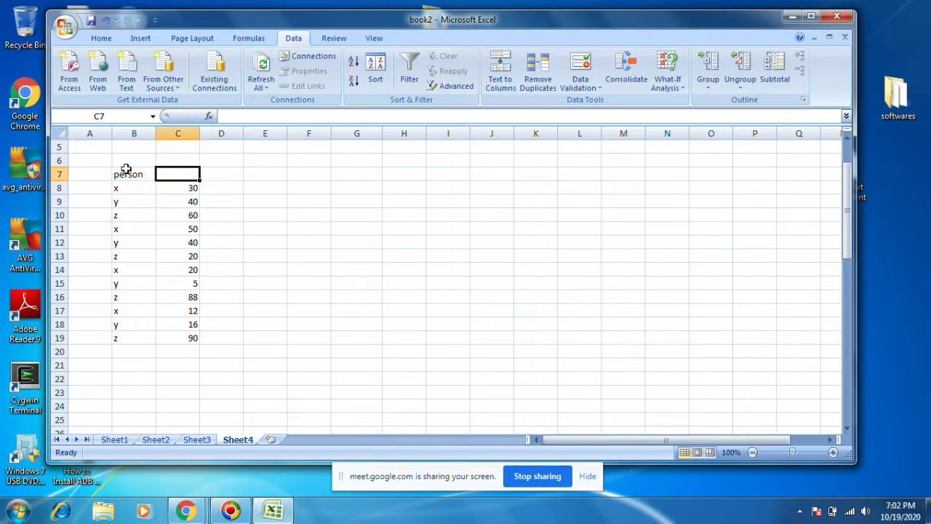
type("Rs")
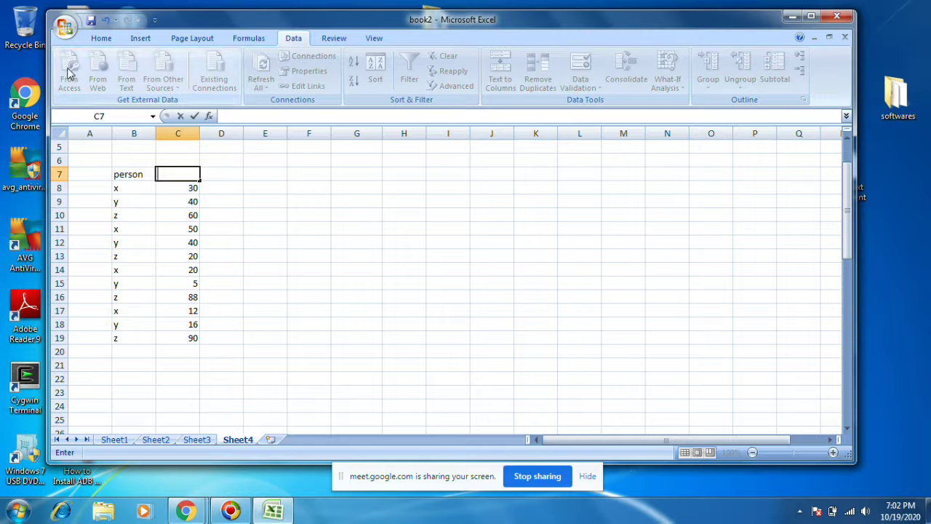
type("deposit")
left_click(284, 254)
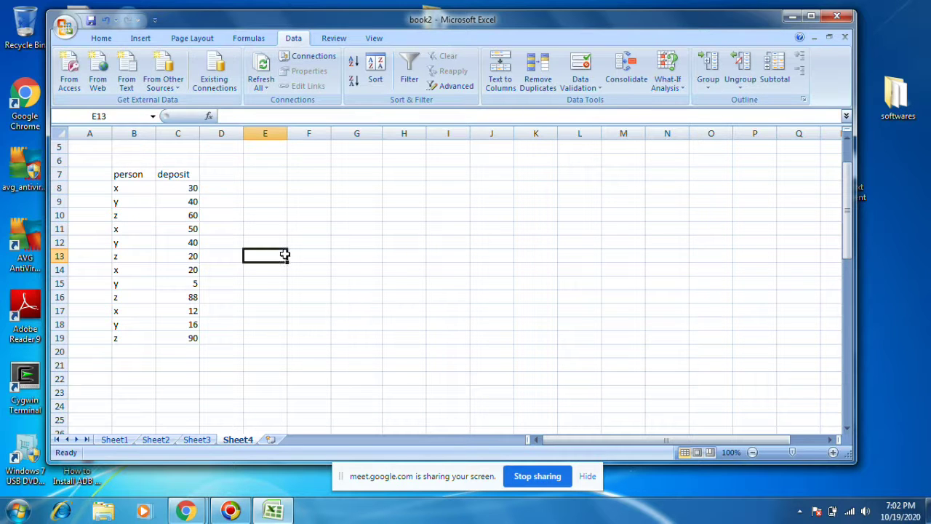
left_click_drag(137, 178, 186, 338)
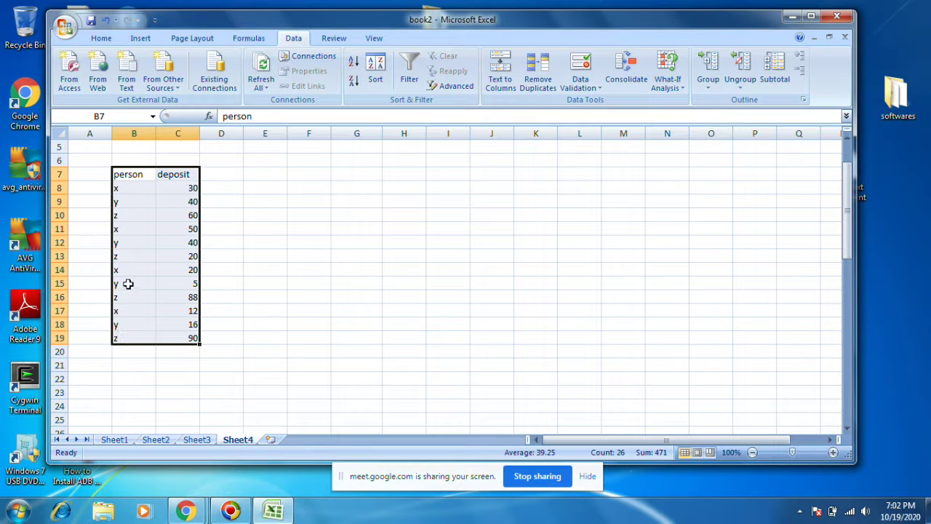
Step: Sort the B7:C19 table A to Z by person using Home's Sort & Filter
left_click(104, 40)
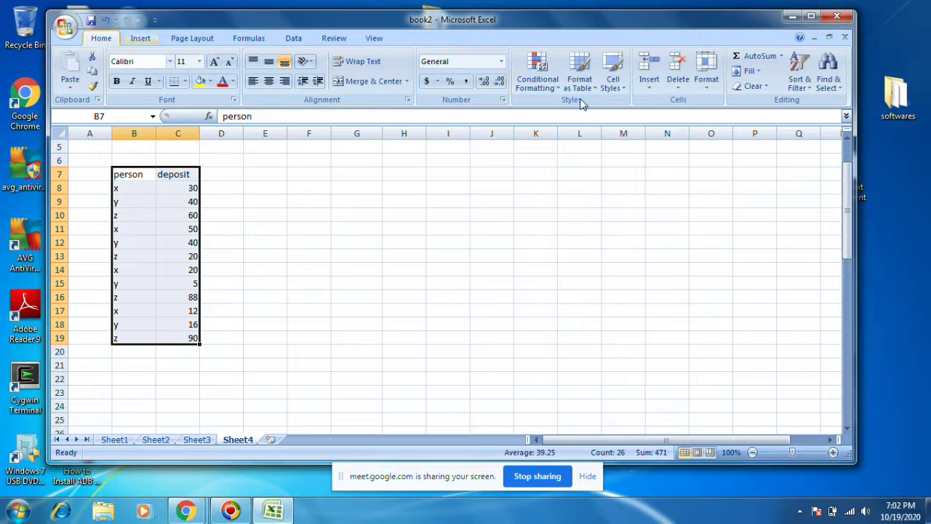
left_click(808, 88)
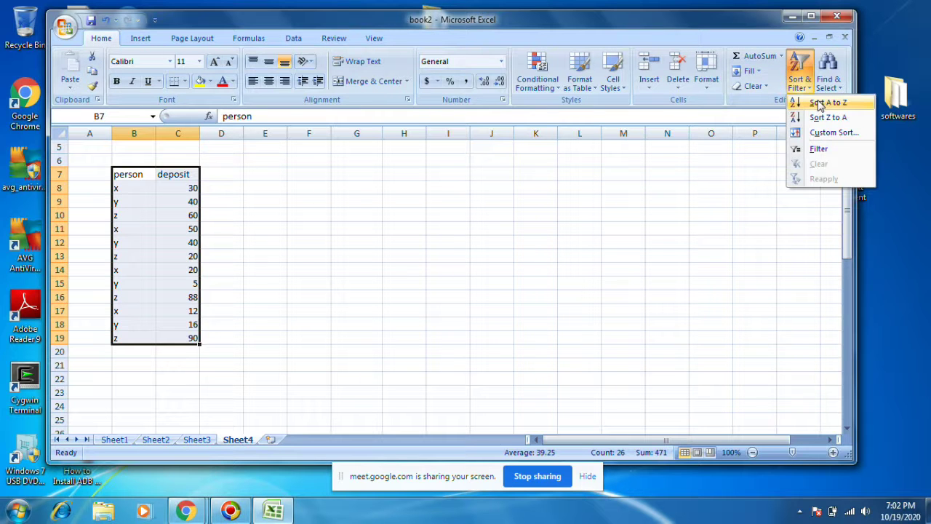
left_click(820, 104)
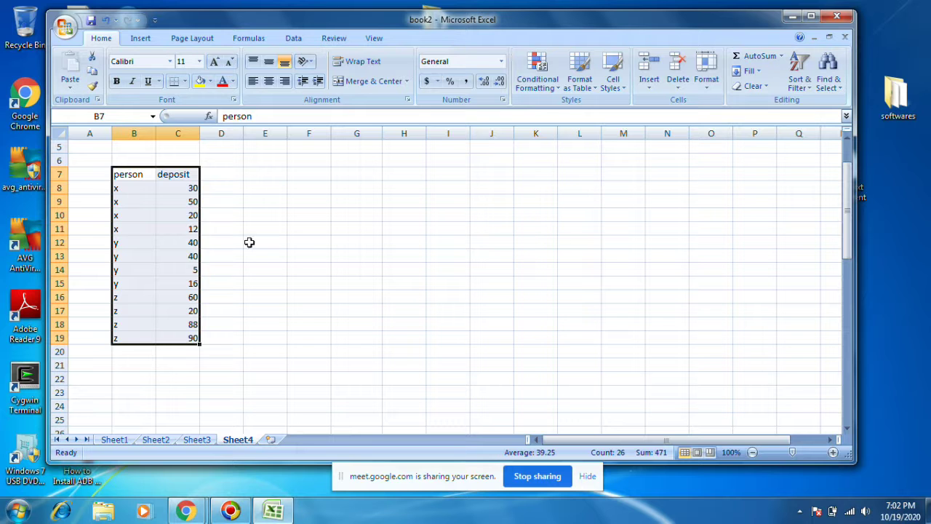
left_click(132, 187)
Step: Highlight the grouped x, y and z rows, then reselect the whole table B7:C19
left_click_drag(129, 203, 125, 285)
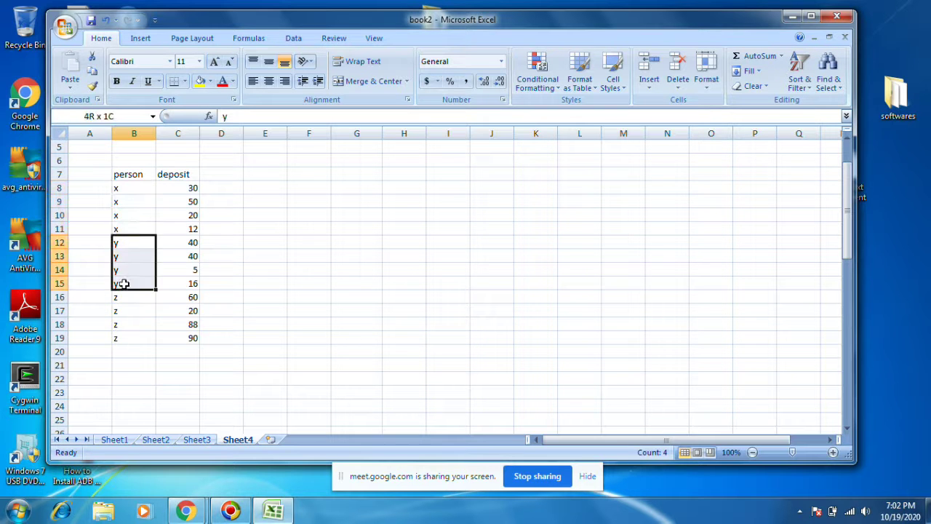
left_click_drag(128, 186, 125, 232)
left_click_drag(142, 184, 186, 229)
left_click_drag(125, 243, 187, 284)
left_click_drag(119, 297, 127, 336)
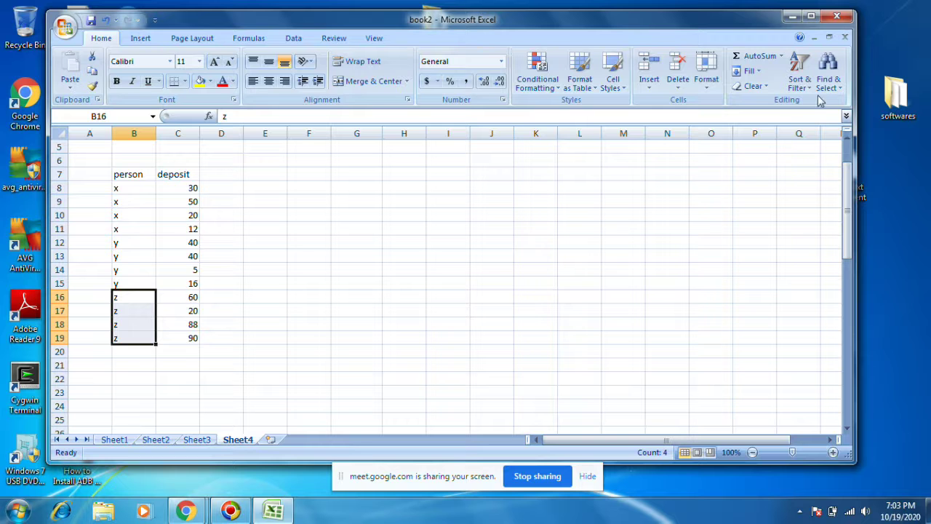
left_click(145, 214)
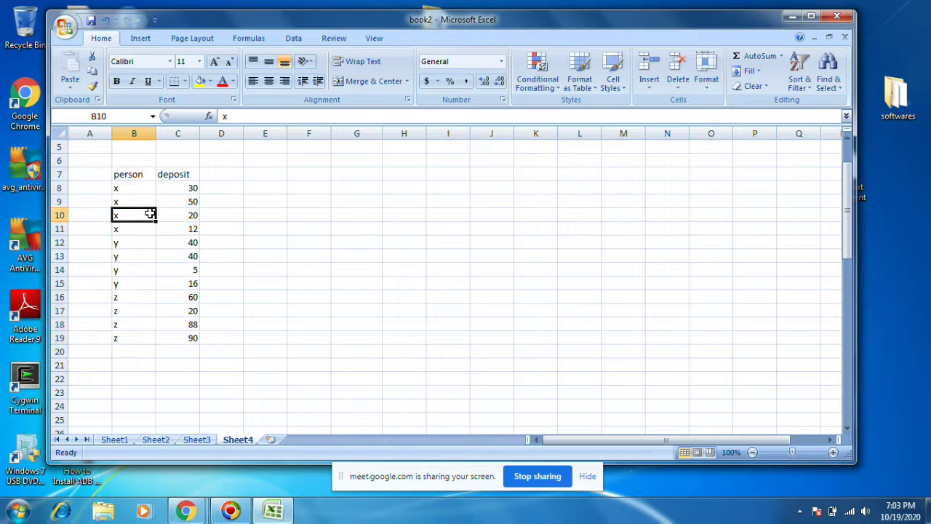
left_click_drag(119, 176, 189, 340)
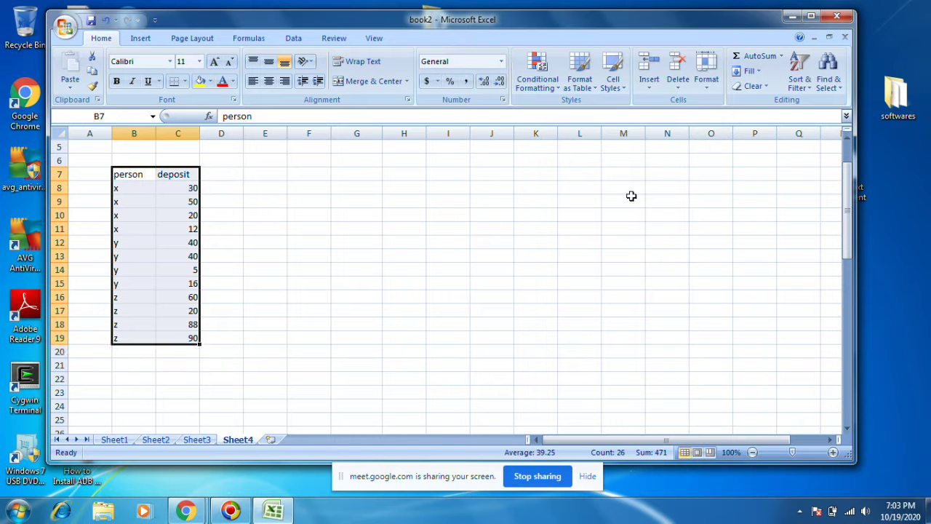
left_click(369, 39)
Step: Add Sum subtotals of deposit at each change in person via Data > Subtotal
left_click(292, 38)
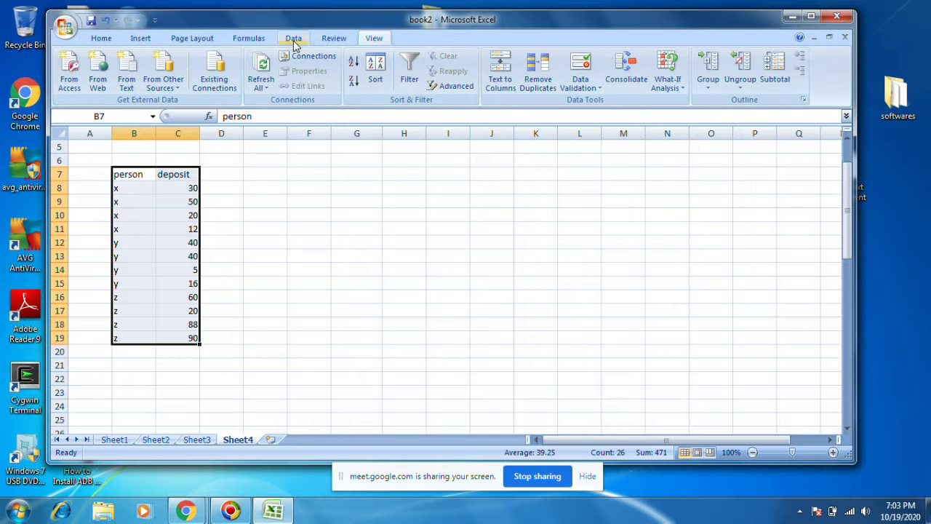
left_click(774, 76)
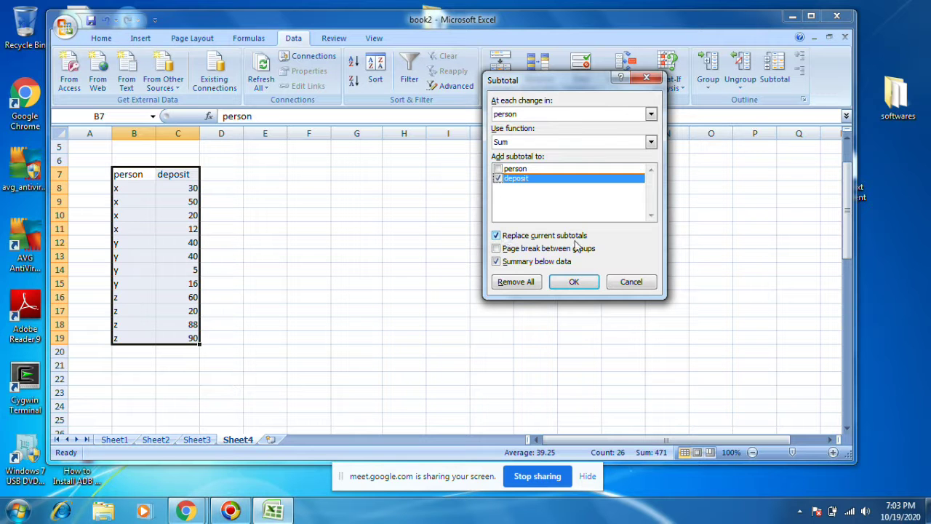
left_click(511, 143)
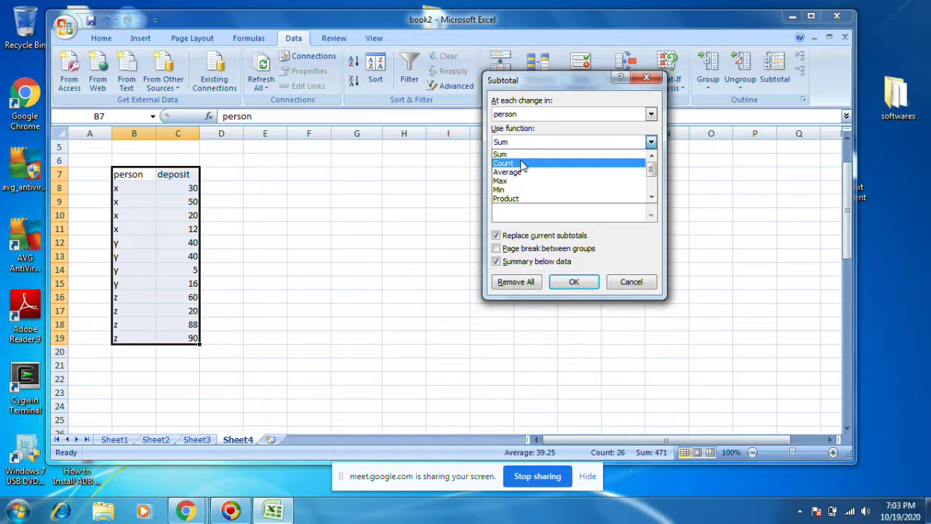
left_click(526, 152)
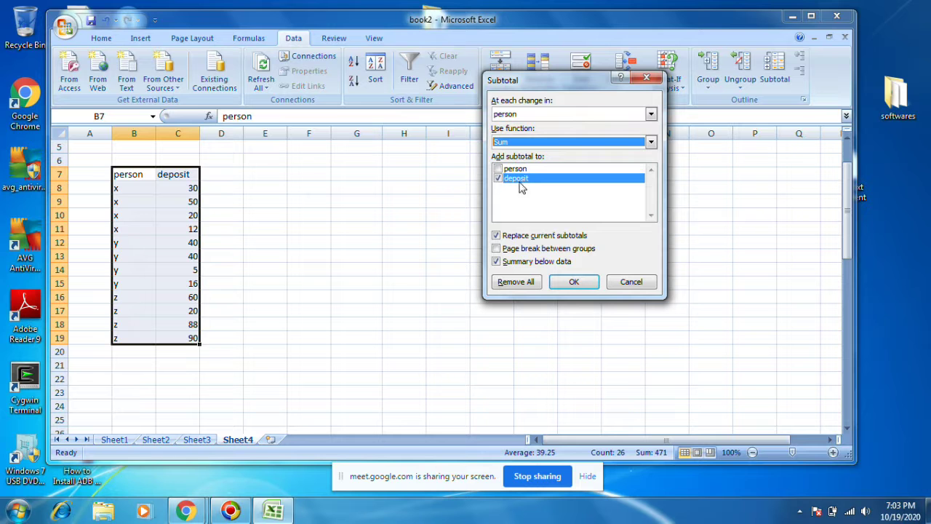
left_click(577, 284)
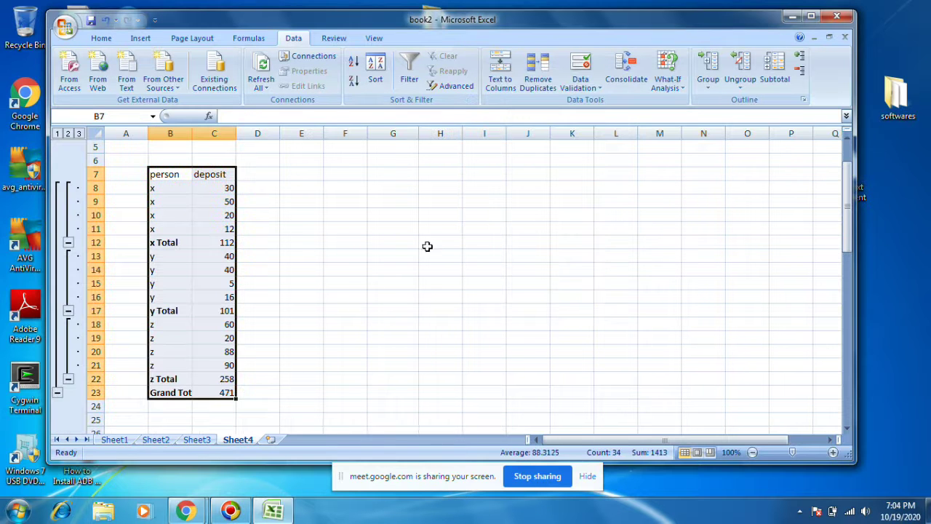
Step: Inspect the x Total row and start a =sum( check formula in E11
left_click(418, 254)
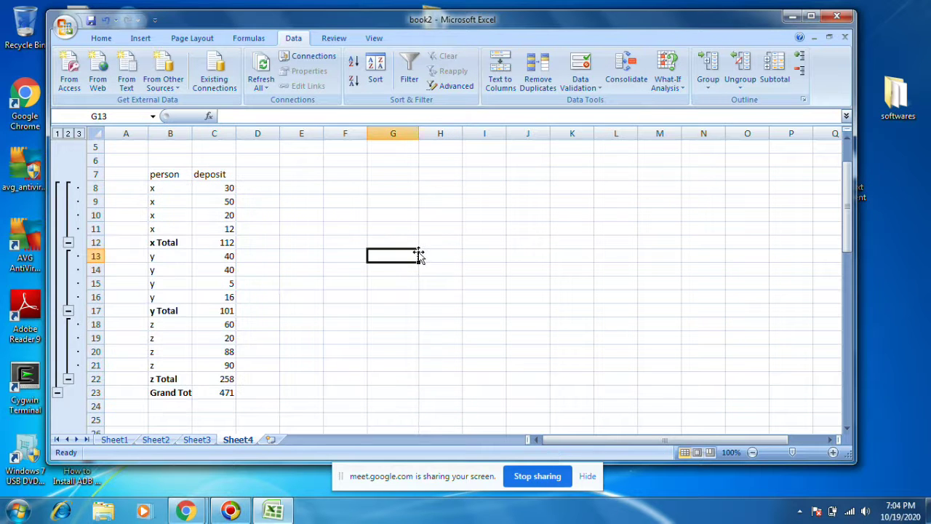
left_click(167, 242)
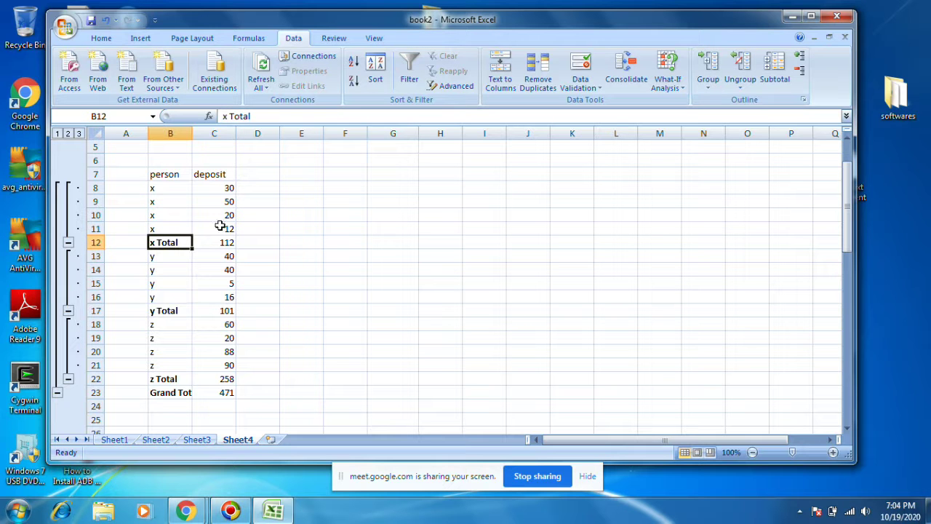
left_click(311, 240)
left_click(312, 228)
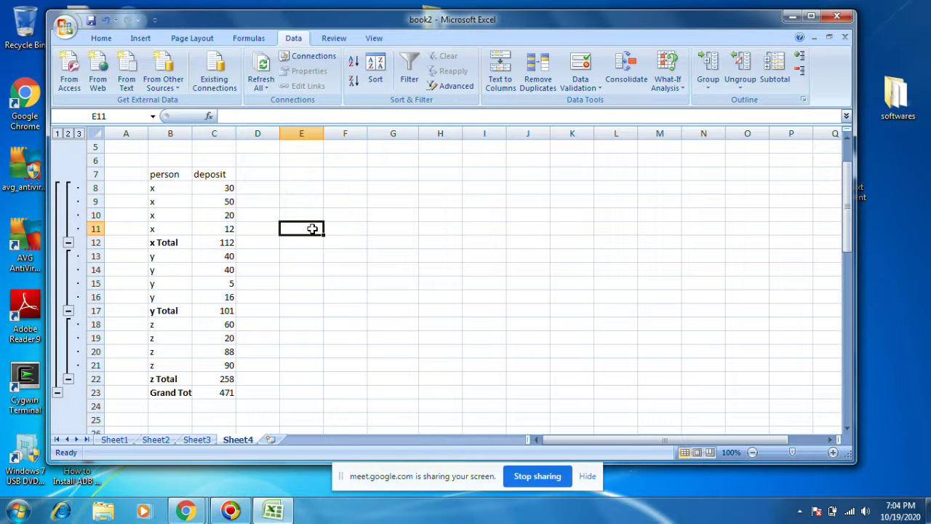
type("=sum")
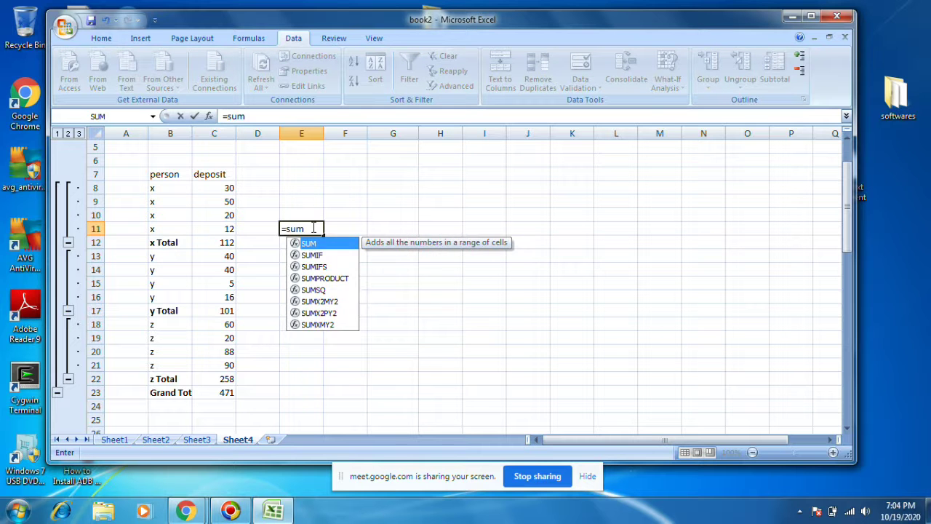
type("(")
left_click_drag(227, 188, 221, 234)
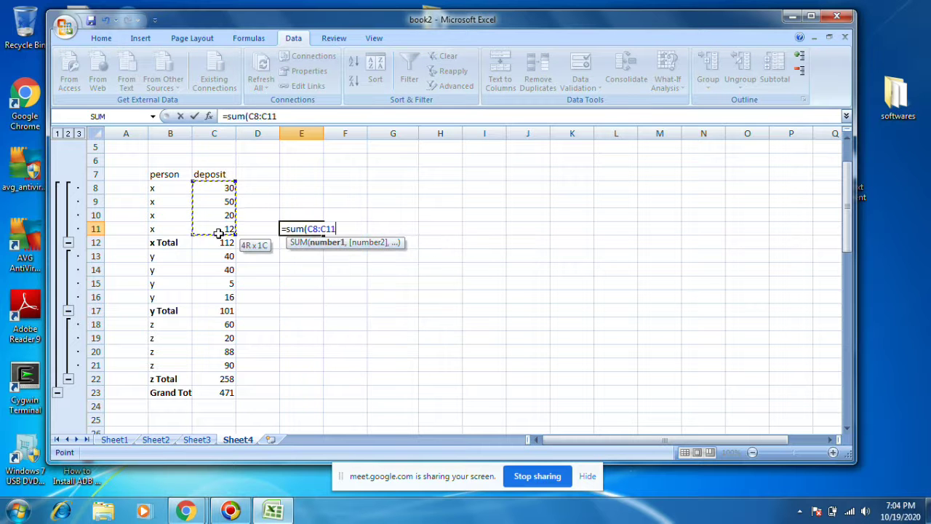
type(")")
key("Return")
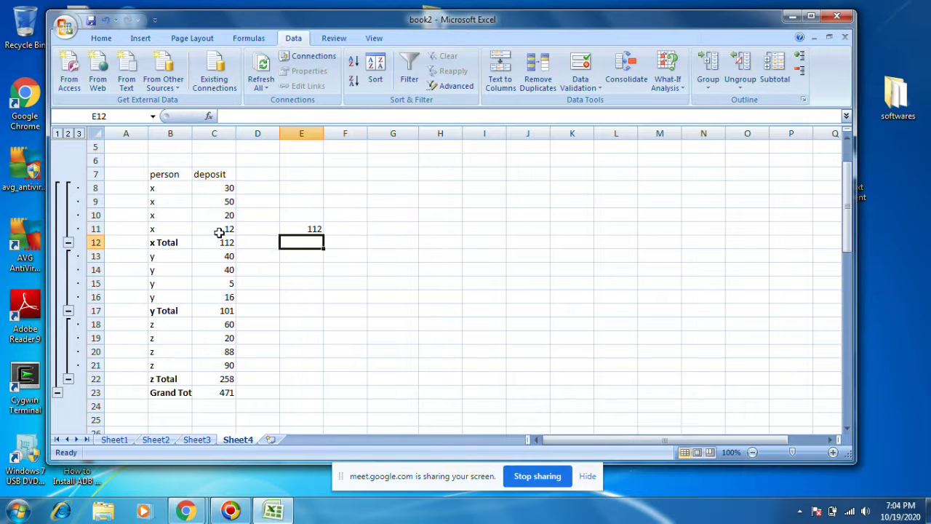
left_click(287, 228)
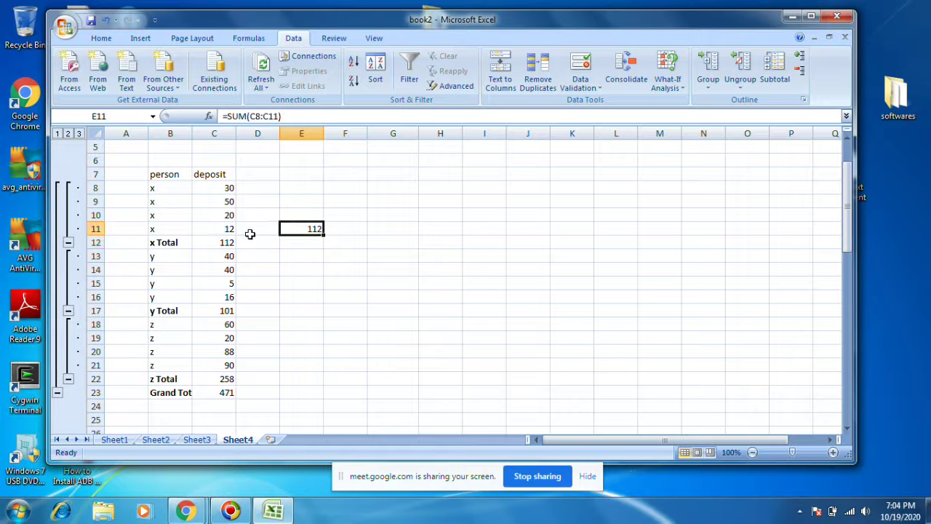
key("Delete")
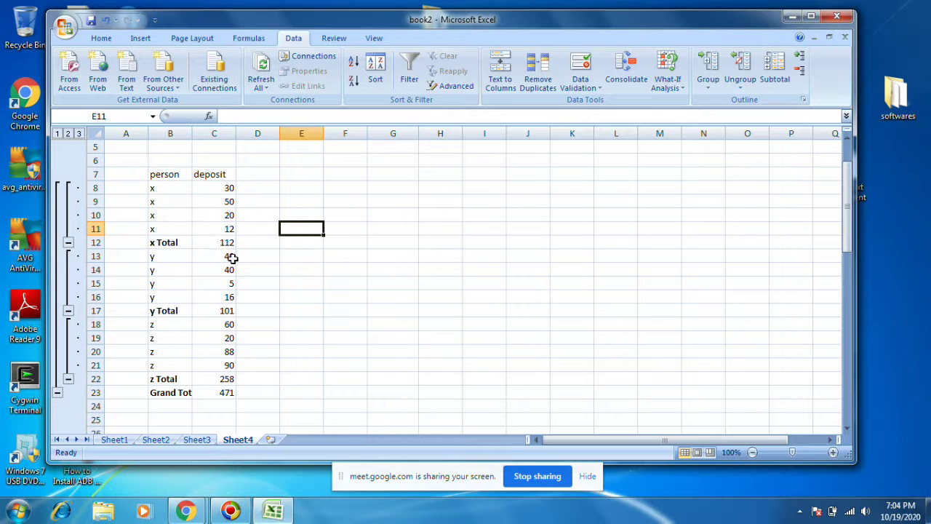
left_click(217, 393)
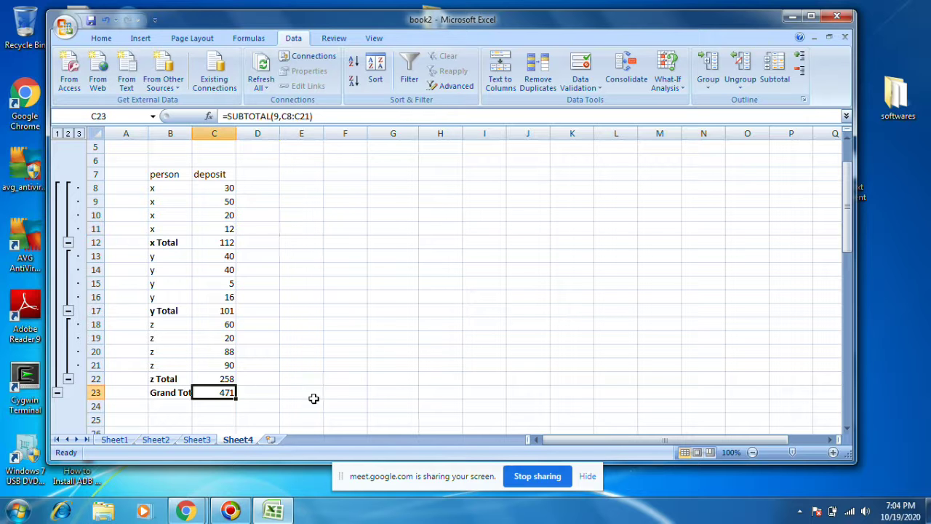
left_click_drag(134, 160, 284, 434)
left_click(451, 271)
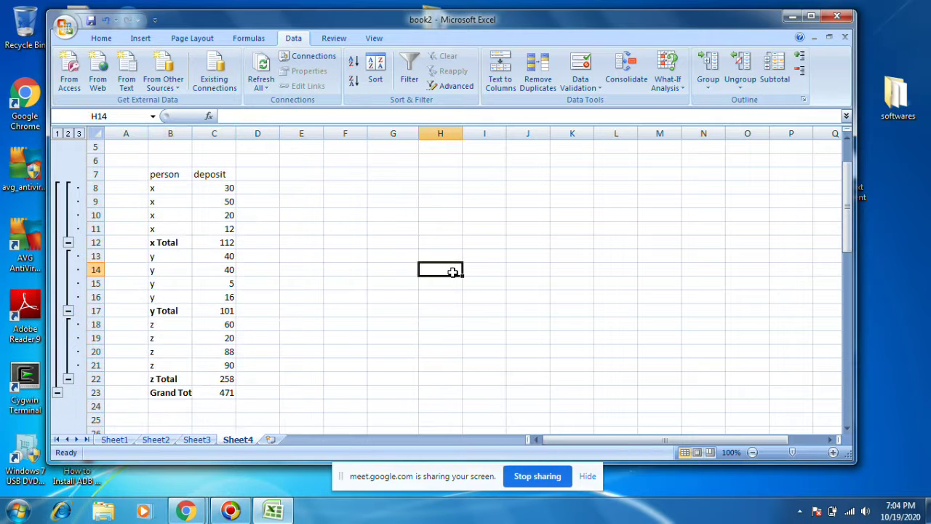
Step: Reselect the x entries B8:B11, then undo to remove the subtotals and outline
left_click_drag(164, 186, 165, 224)
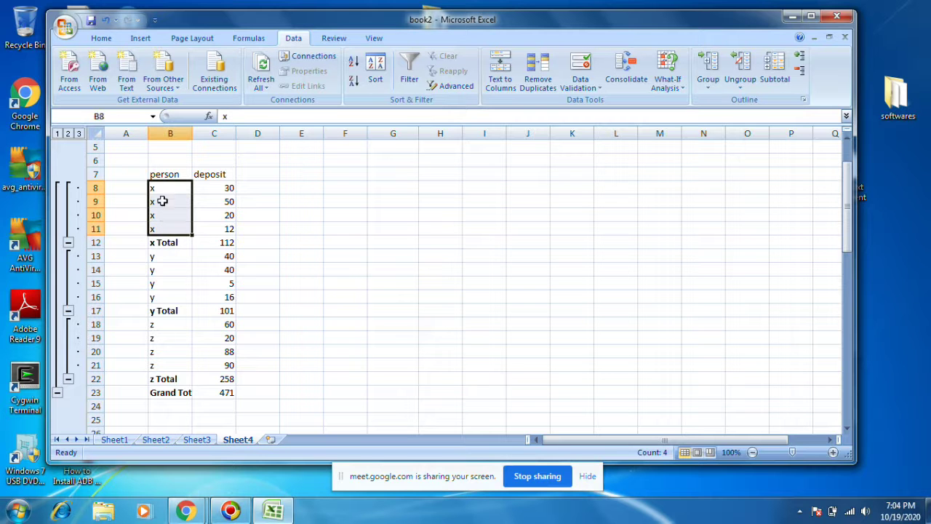
left_click(157, 210)
left_click_drag(162, 183, 172, 237)
left_click(416, 271)
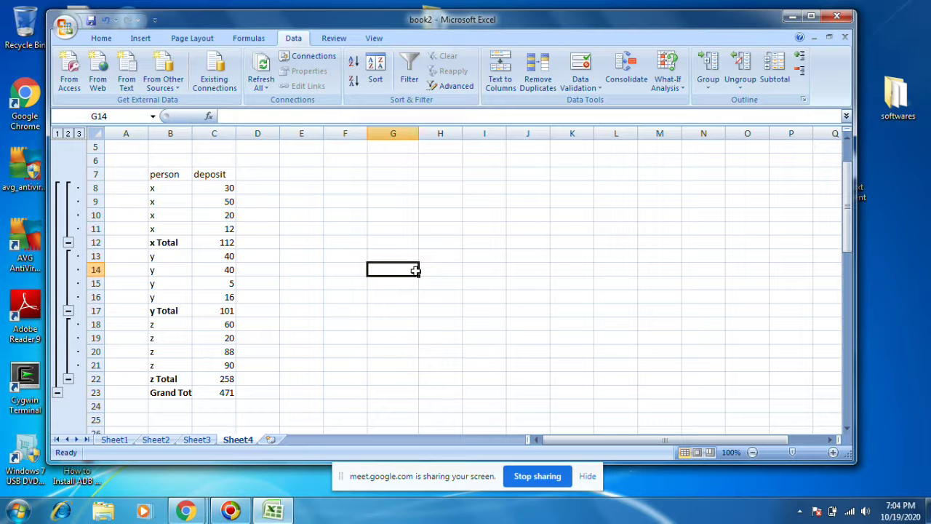
key("ctrl+z")
key("ctrl+z")
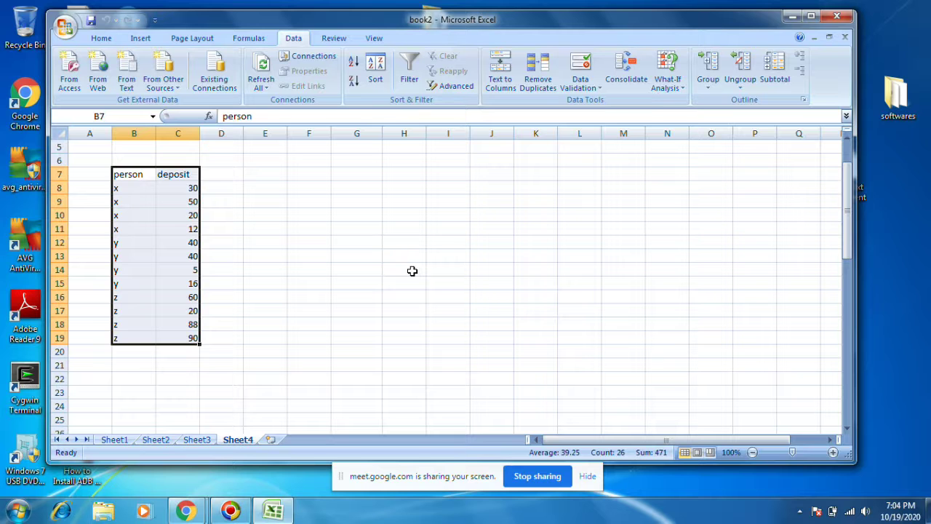
Step: Enter y in B9 and z in B10, then fill the x, y, z pattern from B8:B10 down to row 19
left_click(361, 270)
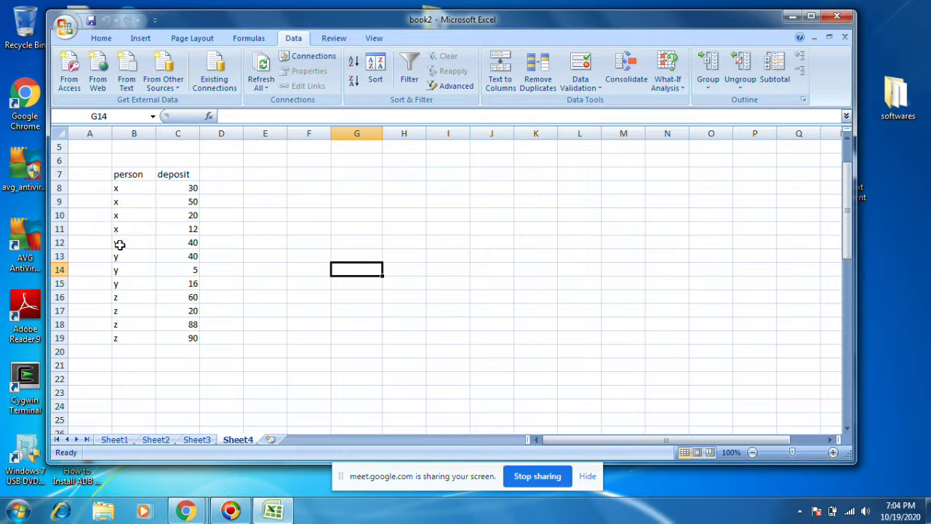
left_click(120, 204)
type("y")
left_click(121, 213)
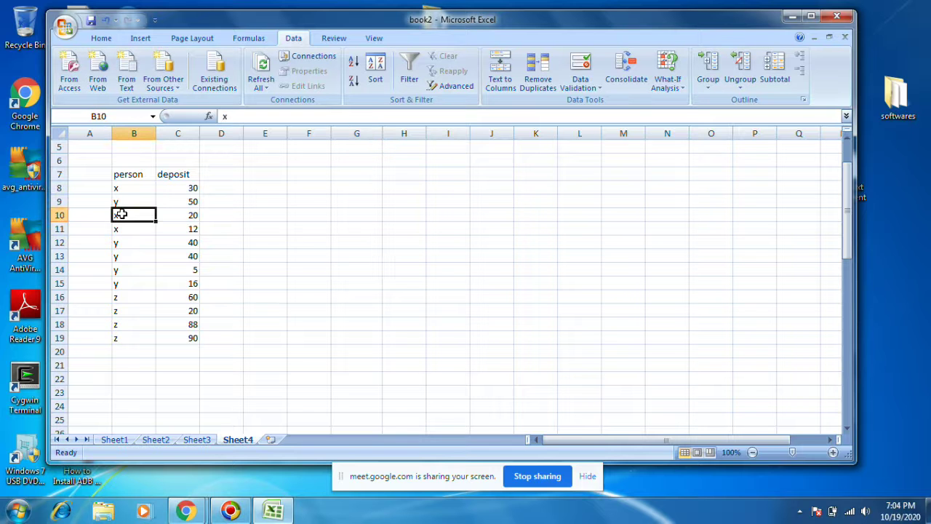
type("z")
left_click_drag(120, 187, 178, 342)
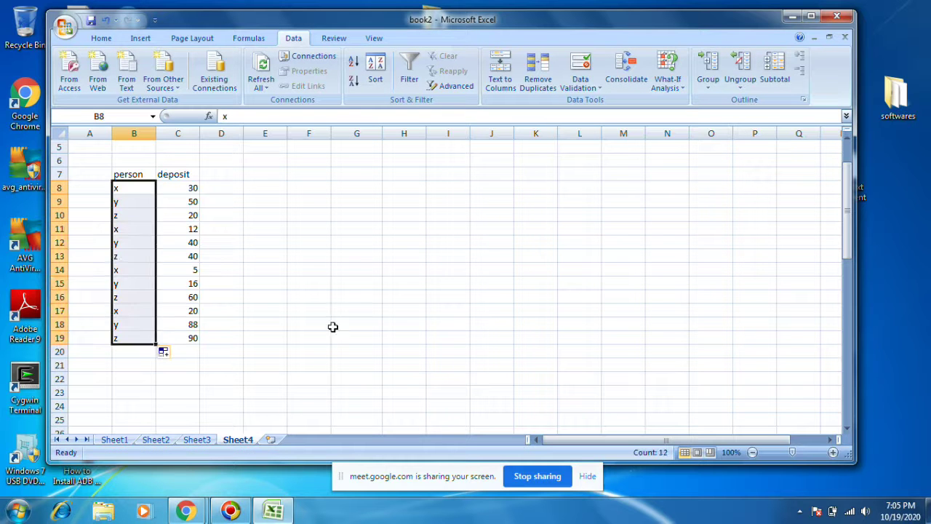
left_click(355, 324)
left_click(128, 179)
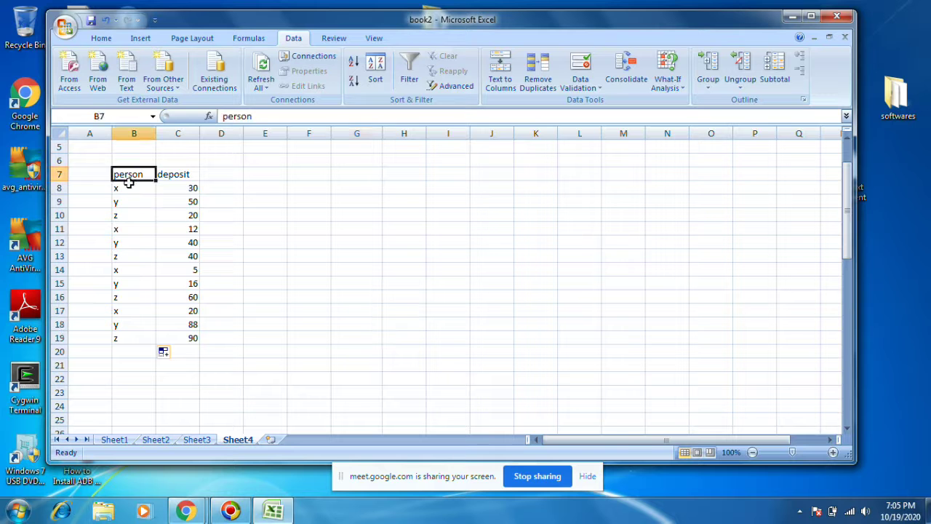
left_click_drag(124, 188, 195, 339)
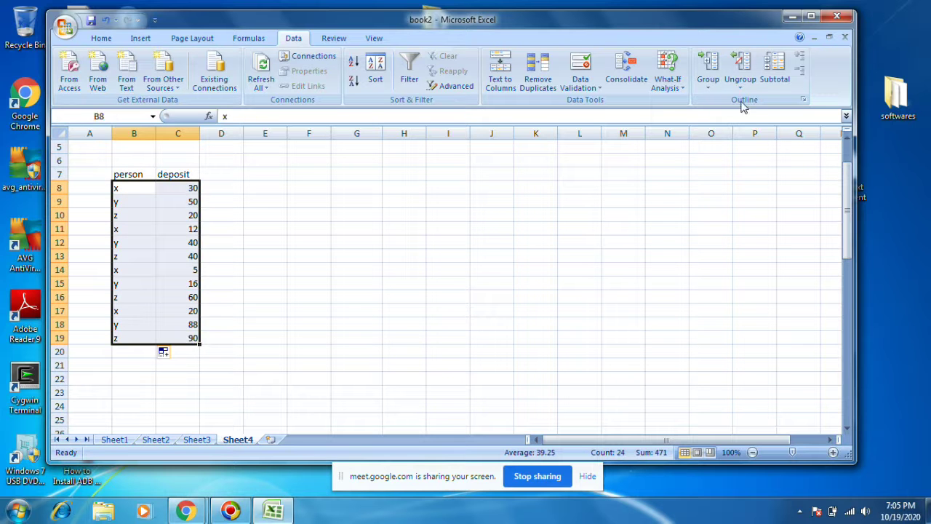
left_click(772, 75)
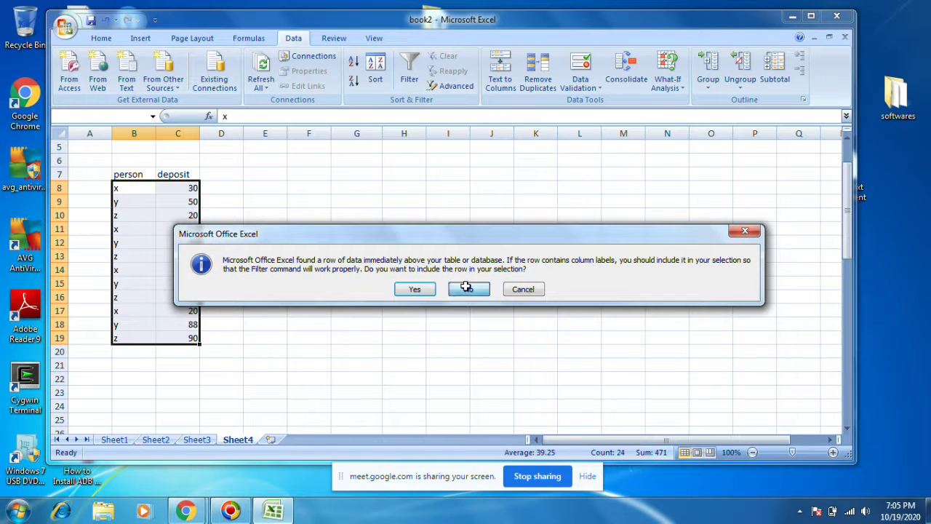
left_click(468, 289)
left_click(630, 281)
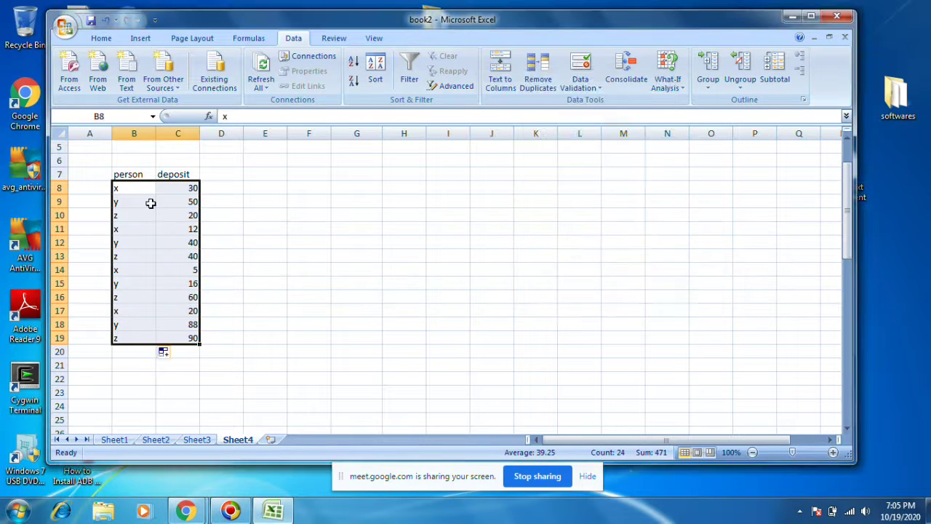
left_click_drag(118, 175, 192, 338)
left_click(774, 74)
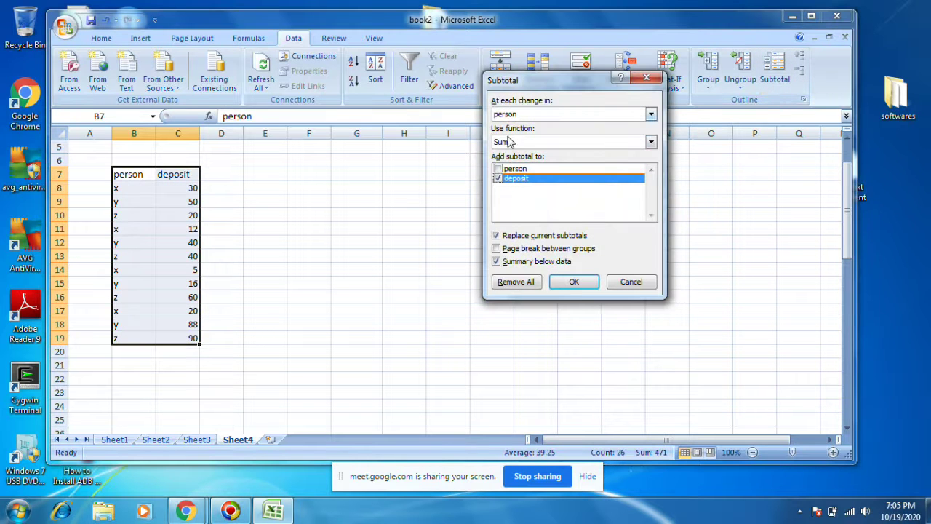
left_click(586, 279)
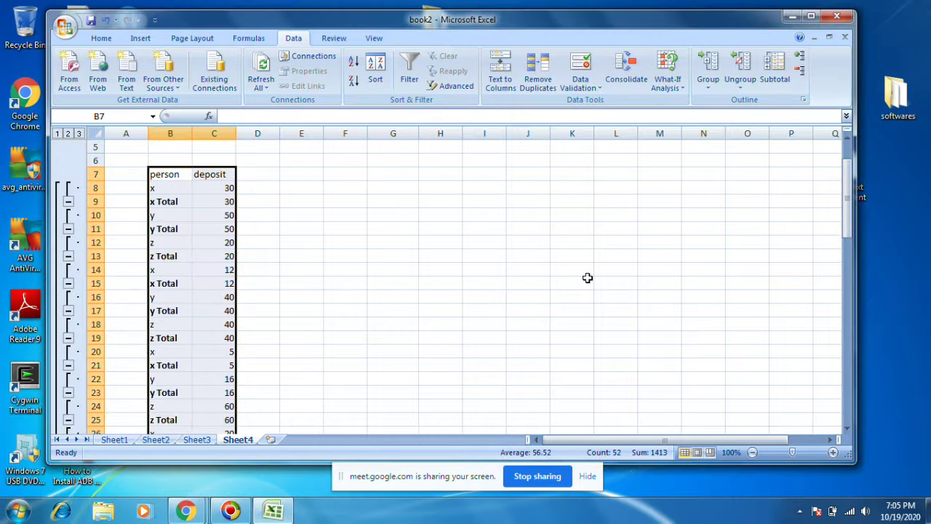
scroll(276, 273, "down", 3)
scroll(191, 299, "up", 2)
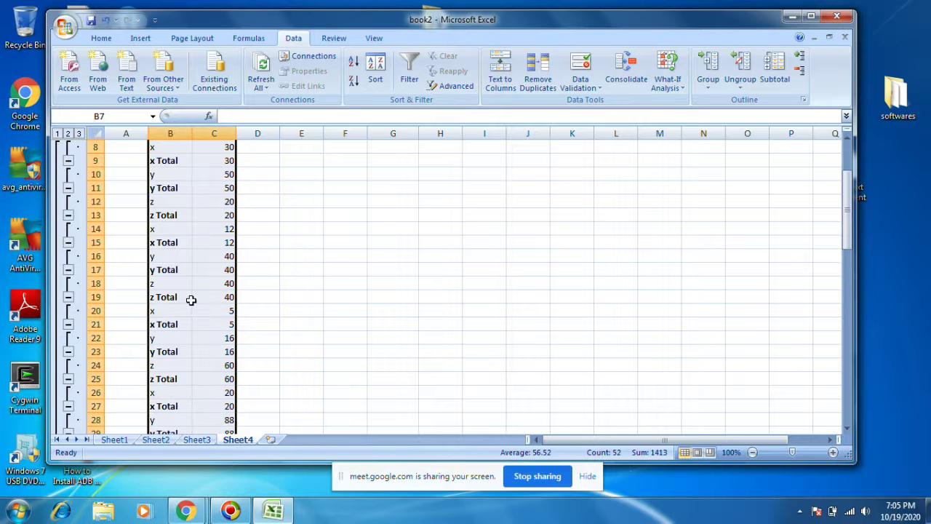
scroll(286, 273, "up", 1)
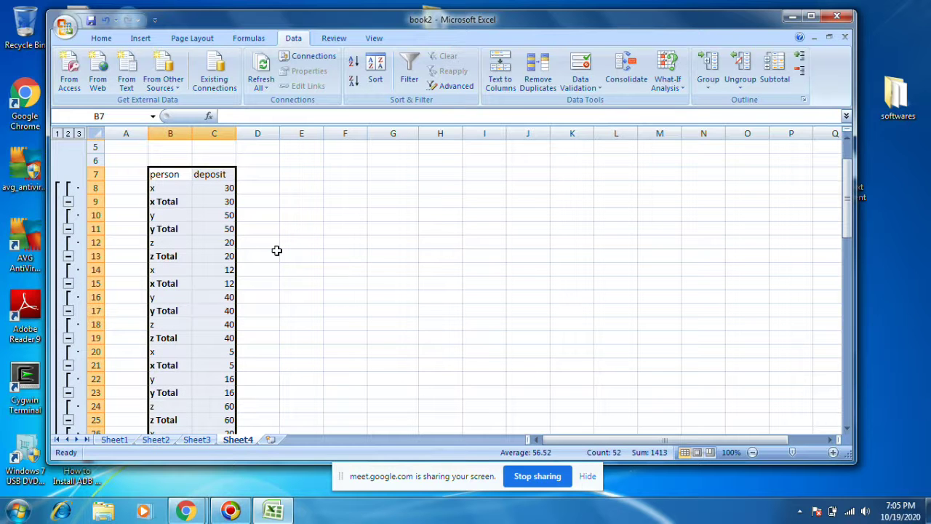
key("ctrl+z")
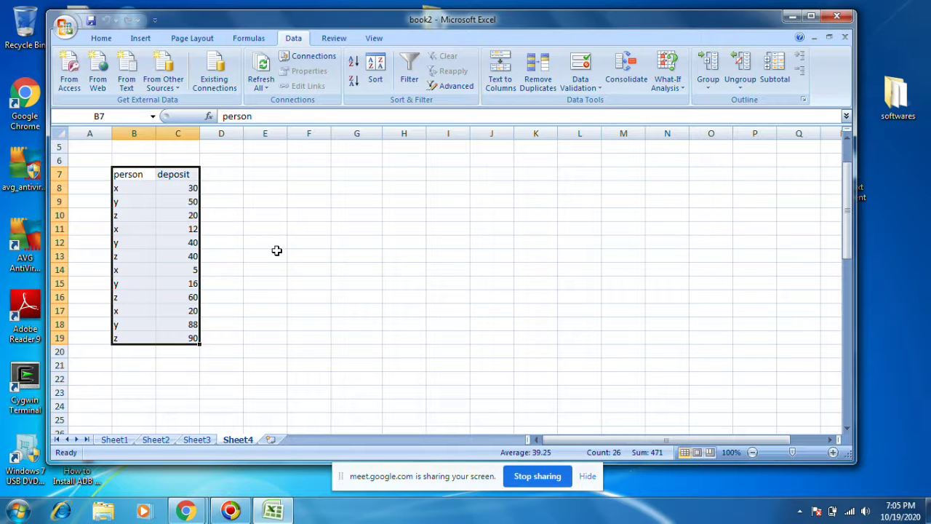
Step: Sort the table B7:C19 A to Z by person, then reselect it from the header row
left_click(417, 240)
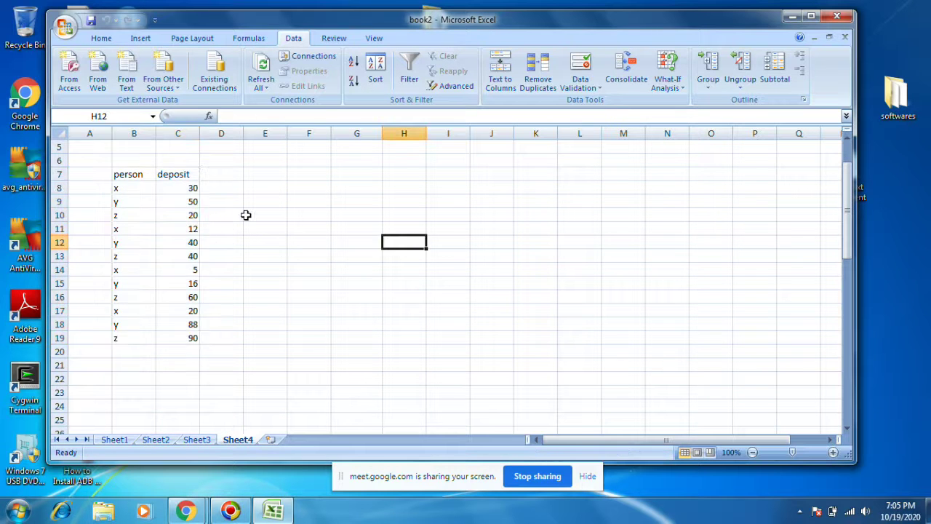
left_click_drag(125, 175, 191, 336)
left_click(101, 38)
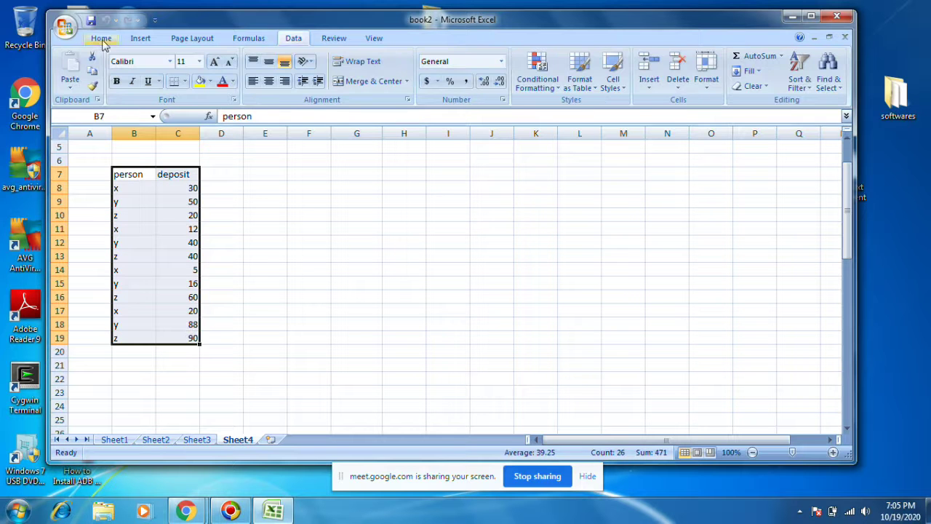
left_click(800, 81)
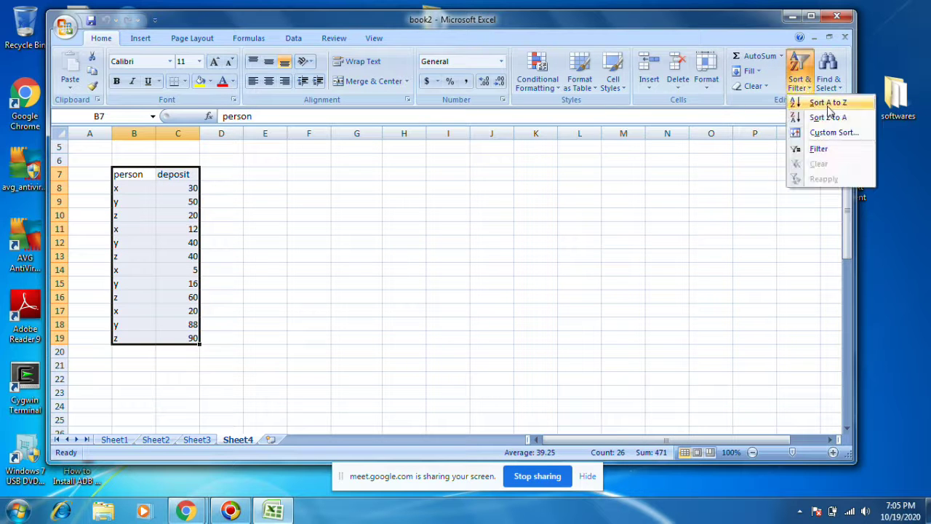
left_click(829, 102)
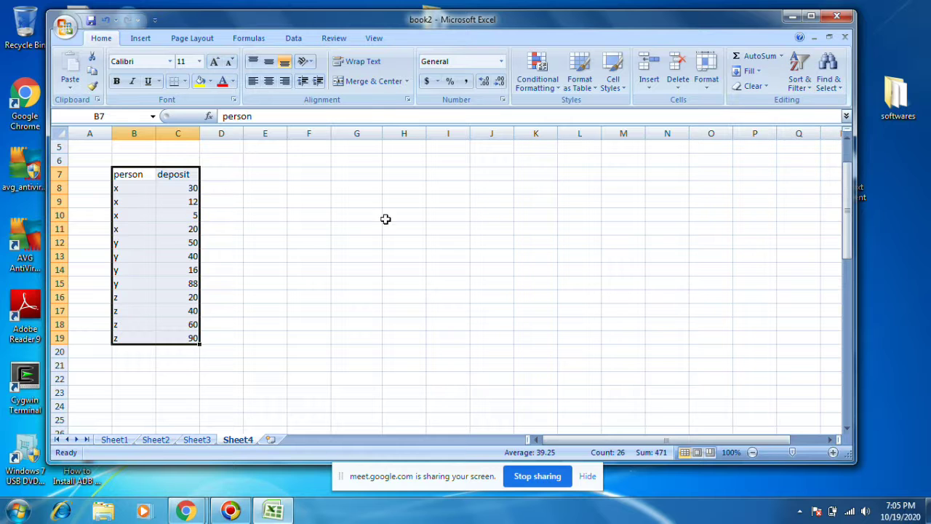
left_click_drag(119, 186, 126, 336)
left_click(206, 310)
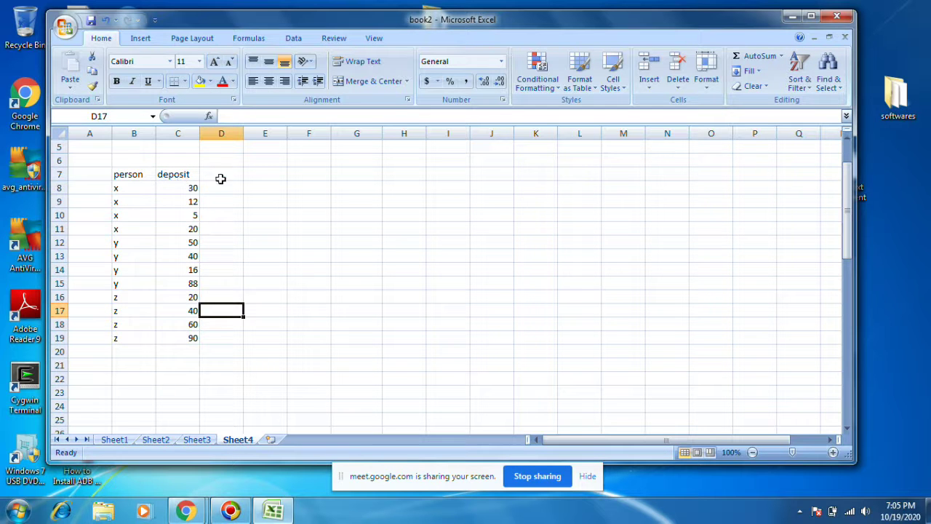
left_click_drag(121, 175, 193, 337)
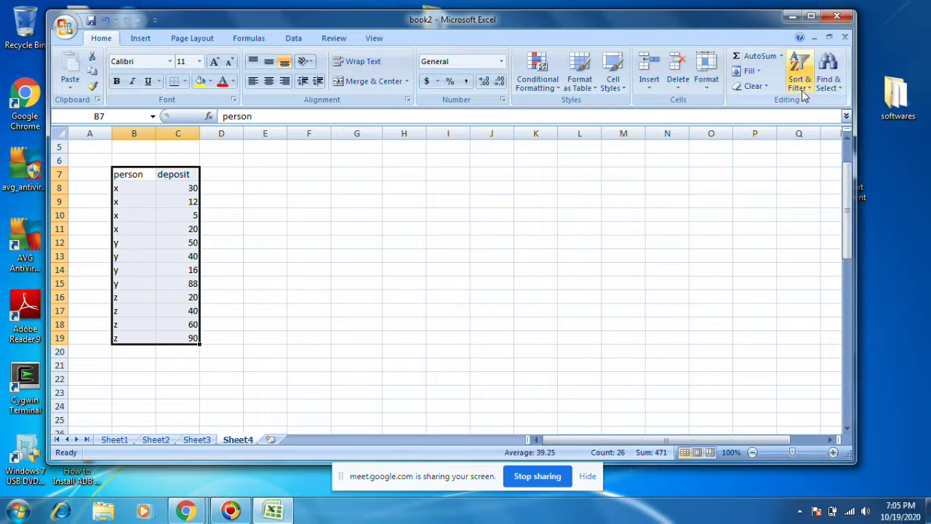
Step: Close the Sort dialog unchanged, undo the earlier sort and reselect B7:C19
left_click(802, 80)
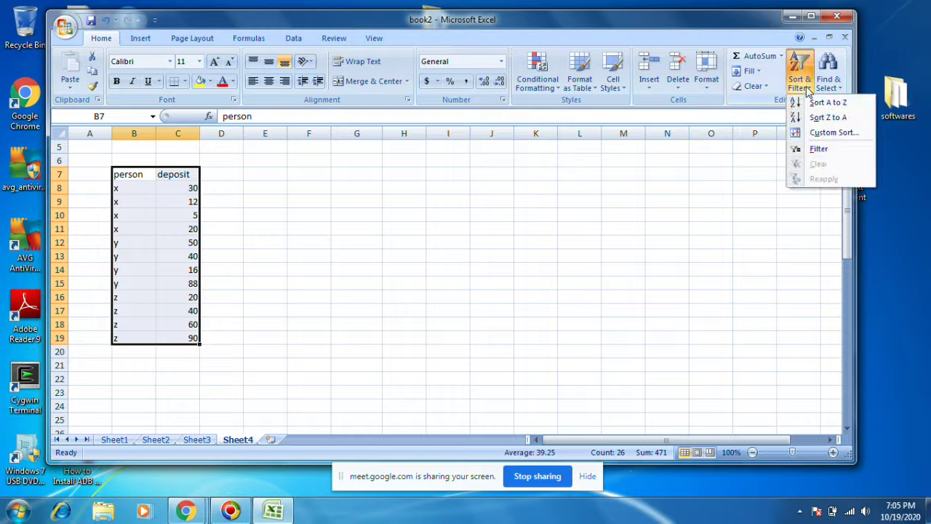
left_click(822, 134)
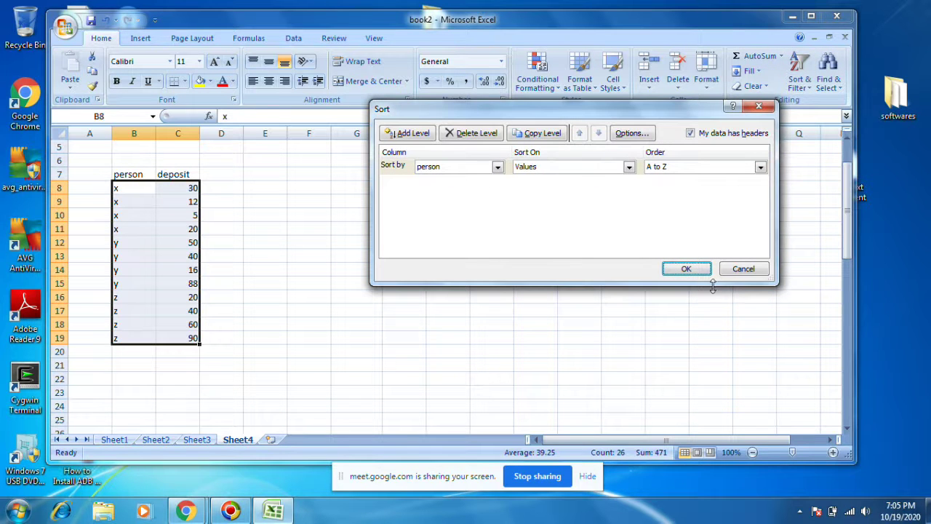
left_click(760, 274)
key("ctrl+z")
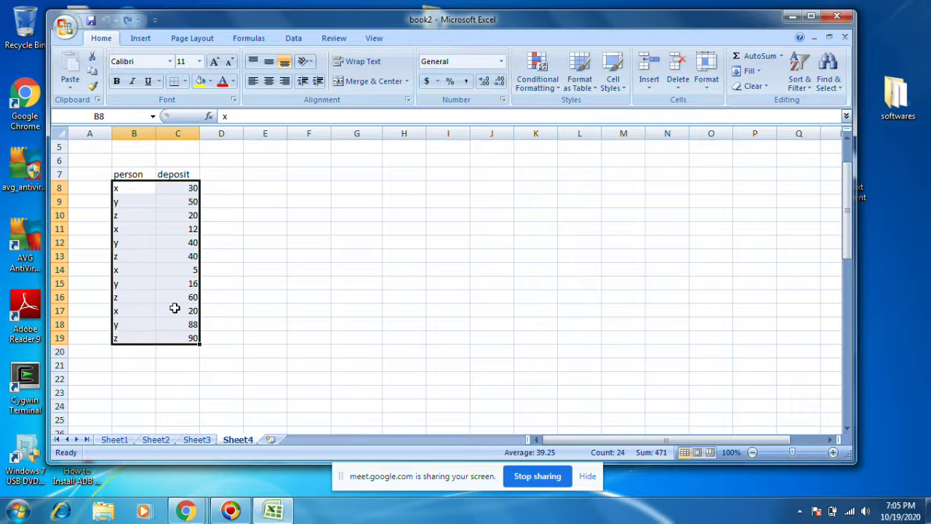
left_click(386, 198)
left_click_drag(116, 174, 188, 338)
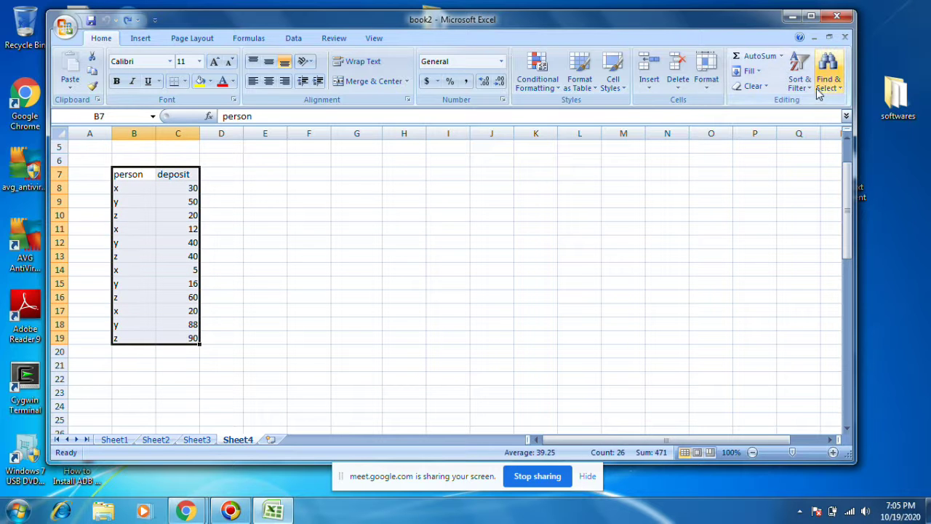
Step: Custom-sort the table by person on cell Values, A to Z order
left_click(799, 80)
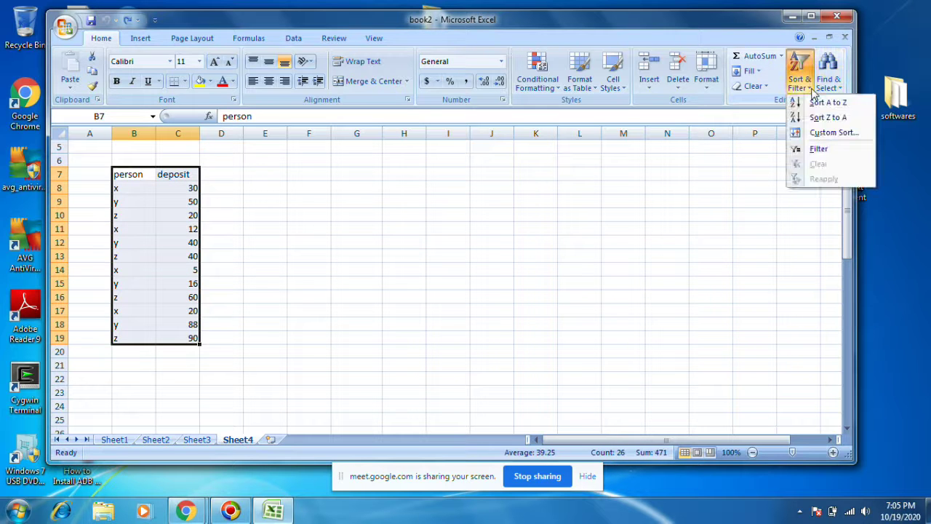
left_click(831, 136)
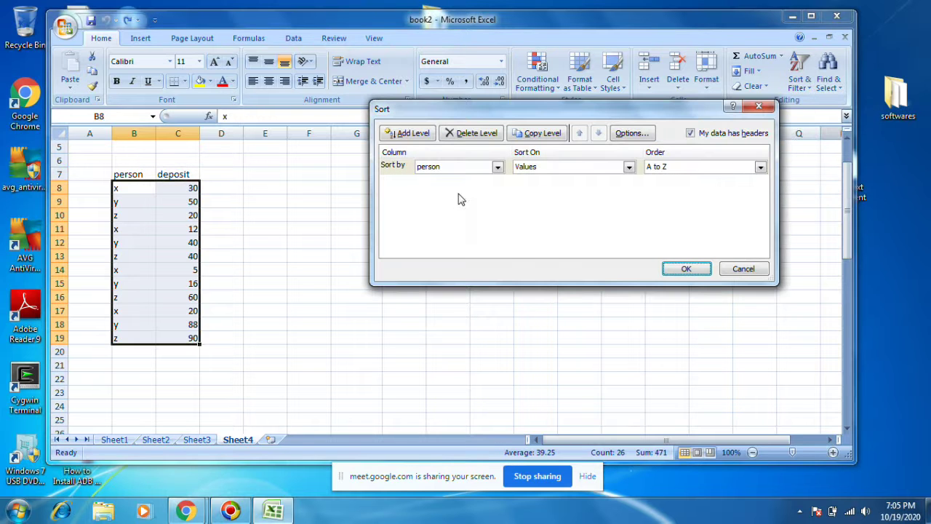
left_click(496, 169)
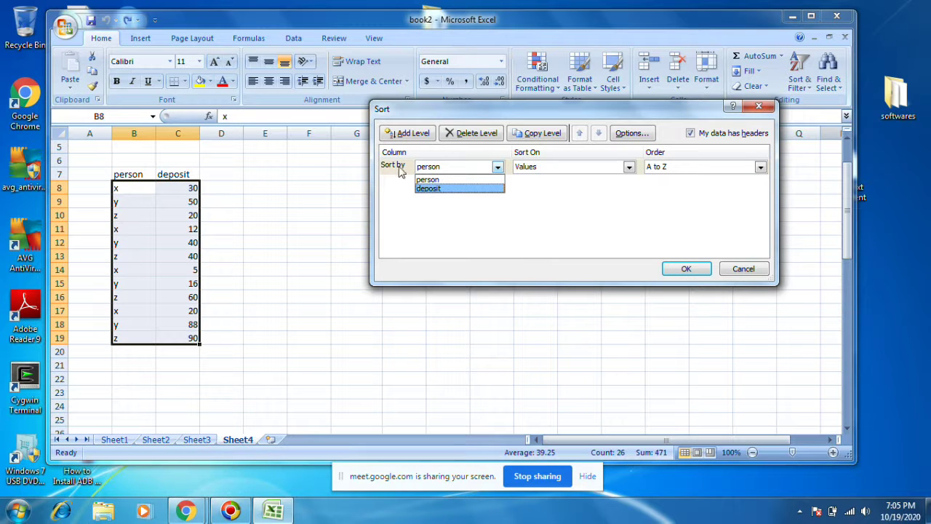
left_click(437, 180)
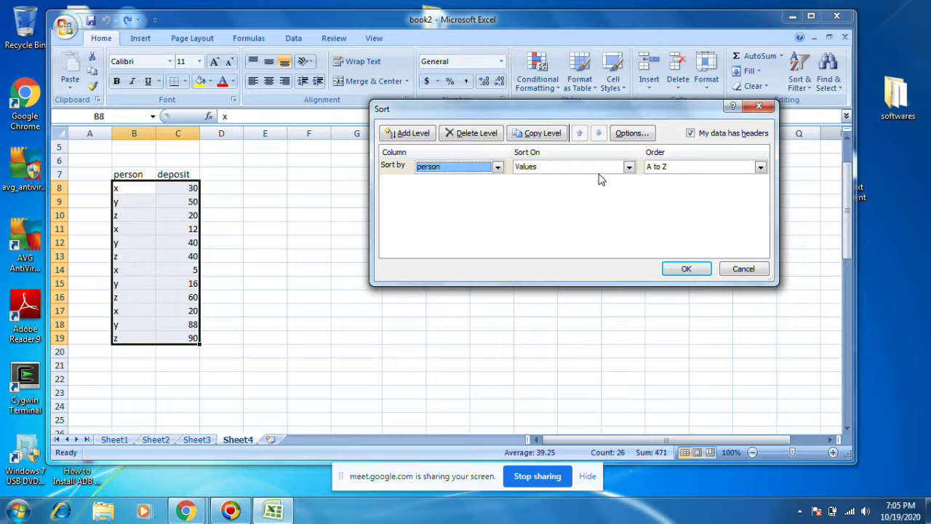
left_click(628, 167)
left_click(630, 168)
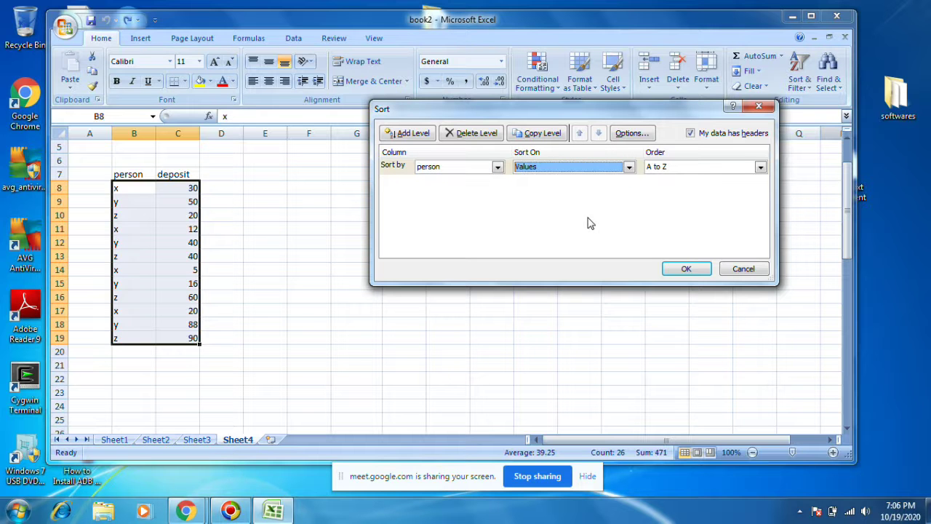
left_click(686, 168)
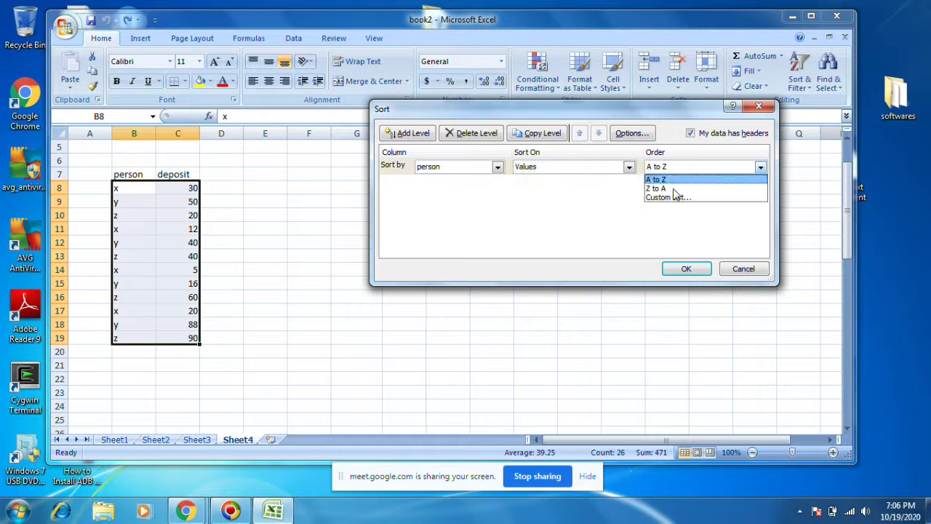
left_click(566, 226)
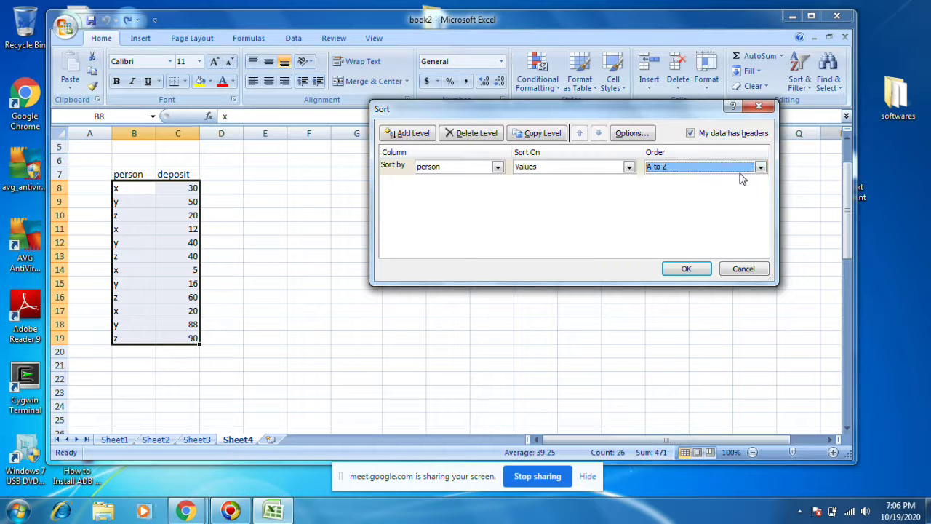
left_click(687, 268)
Step: Reselect B7:C19 and bring up the Subtotal dialog from the Data tab
left_click(265, 300)
left_click_drag(120, 176, 196, 339)
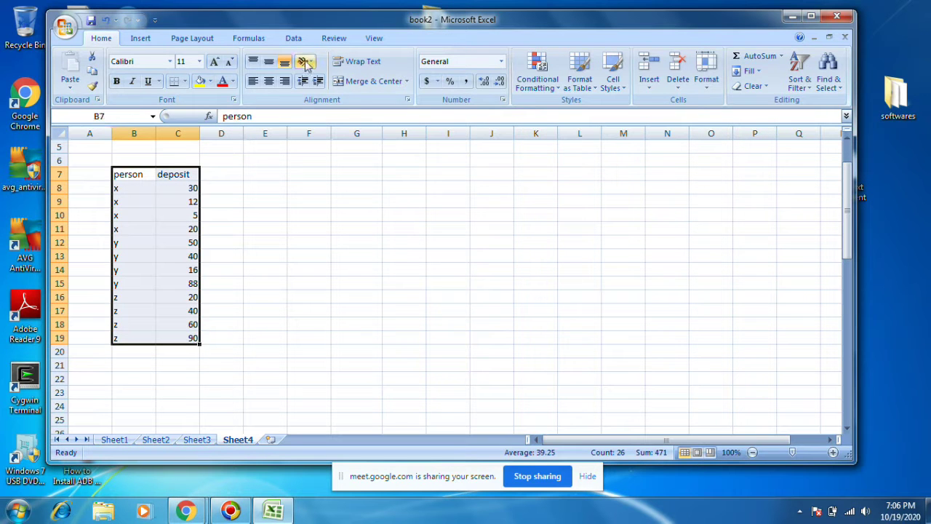
left_click(370, 40)
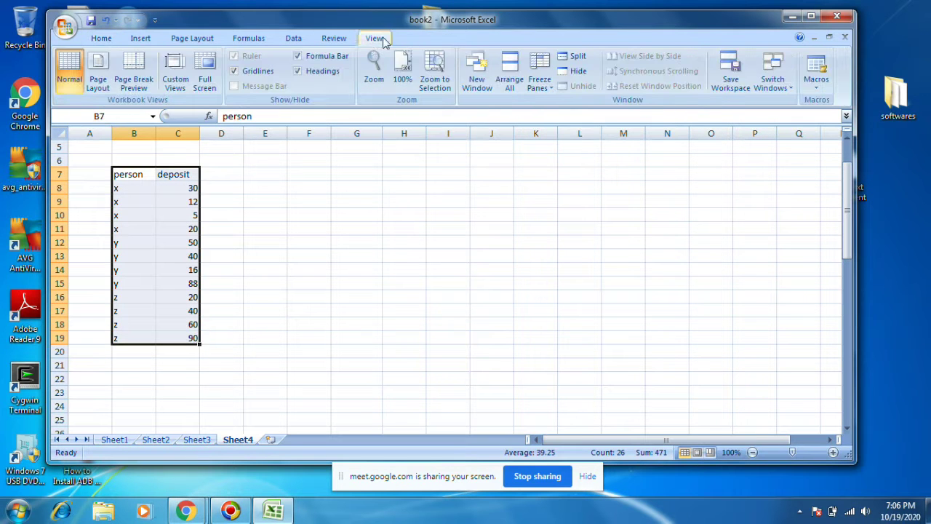
left_click(294, 39)
left_click(785, 77)
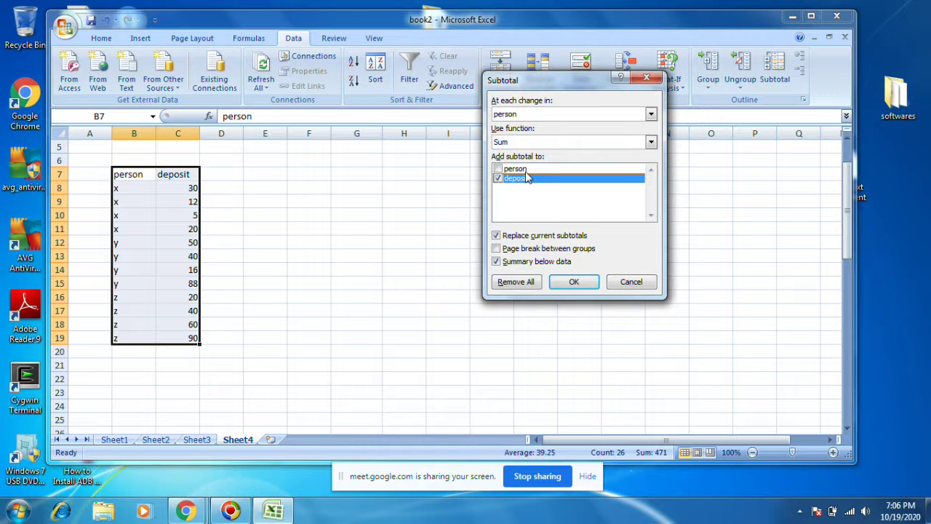
Step: Apply Count subtotals to deposit, giving x, y, z counts of 4 and Grand Count 12
left_click(511, 142)
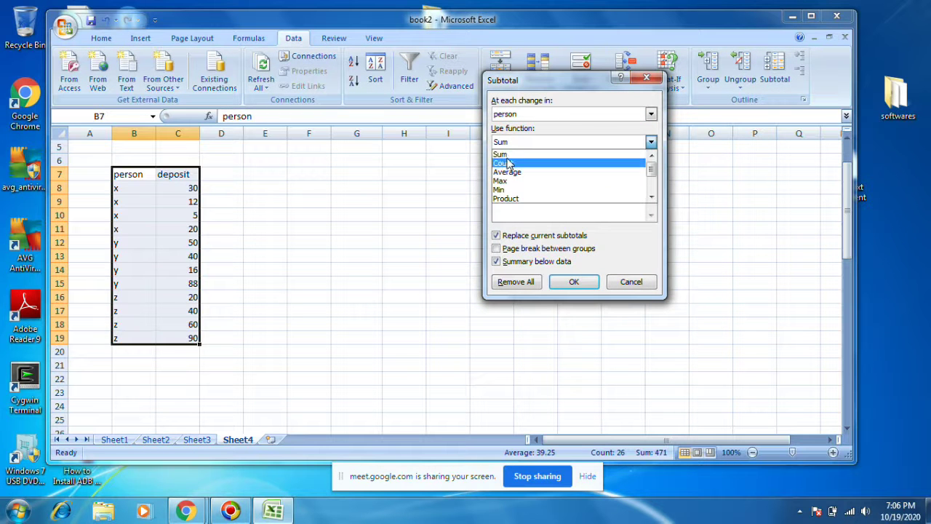
left_click(507, 166)
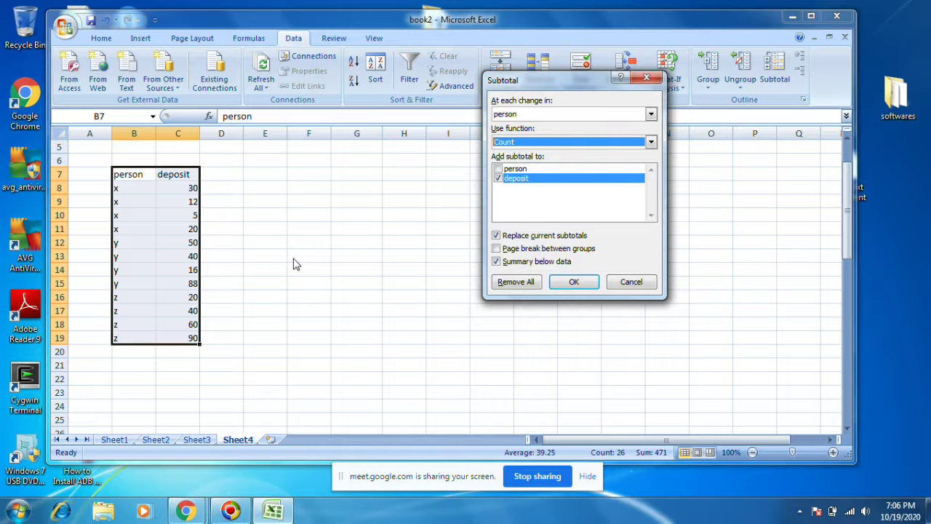
left_click(586, 281)
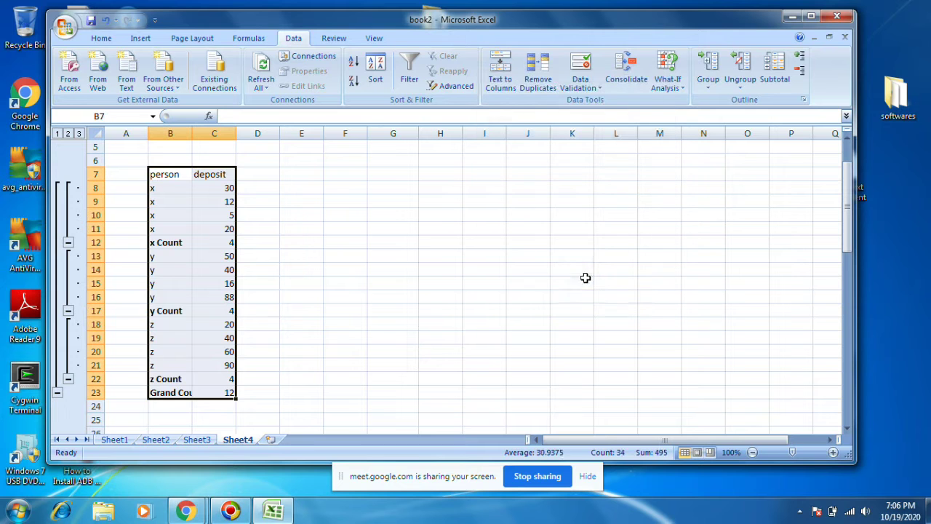
left_click(169, 242)
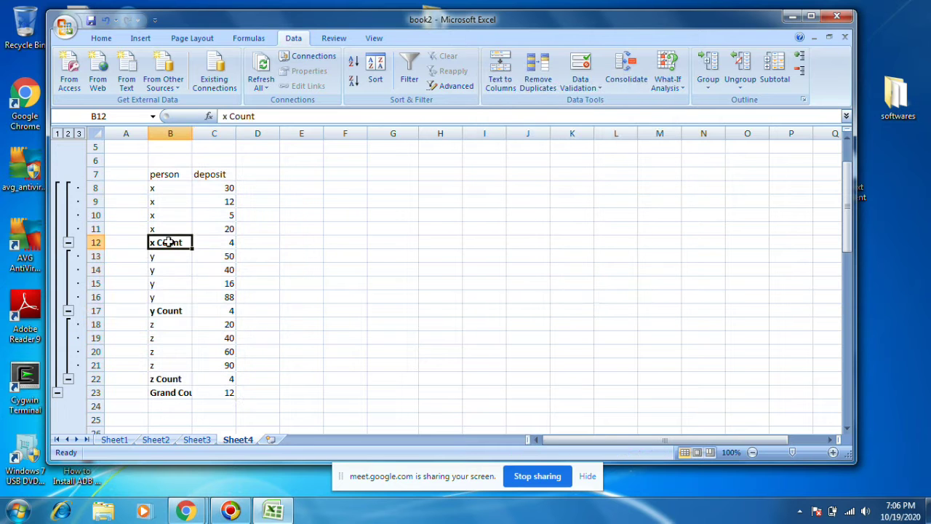
left_click(227, 242)
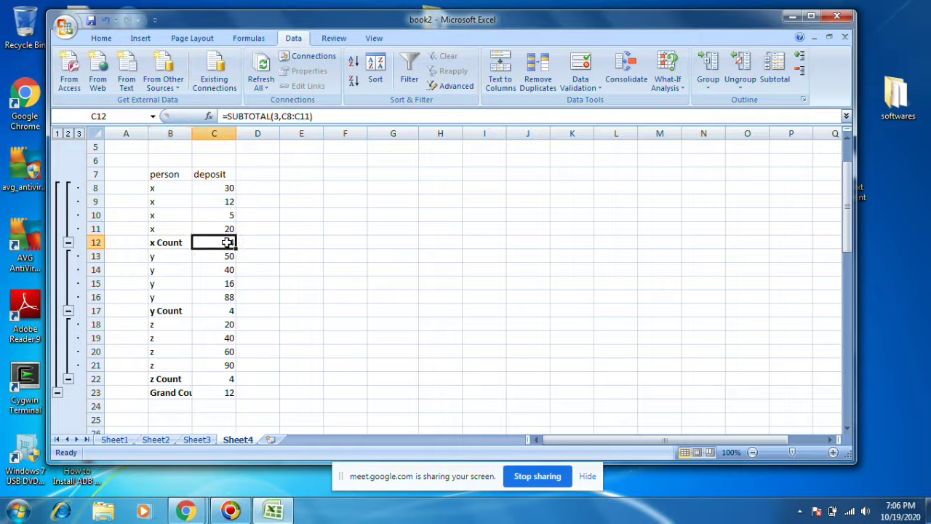
left_click(163, 309)
left_click(227, 312)
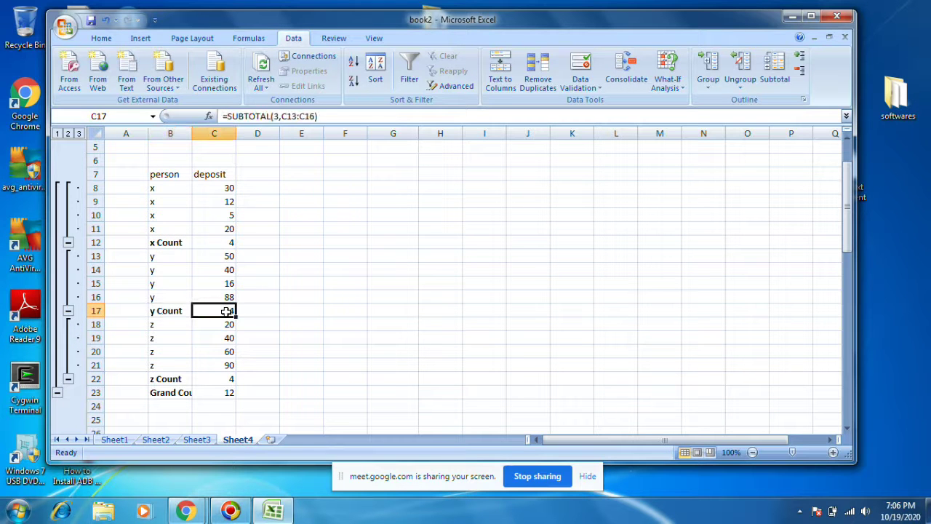
left_click(158, 390)
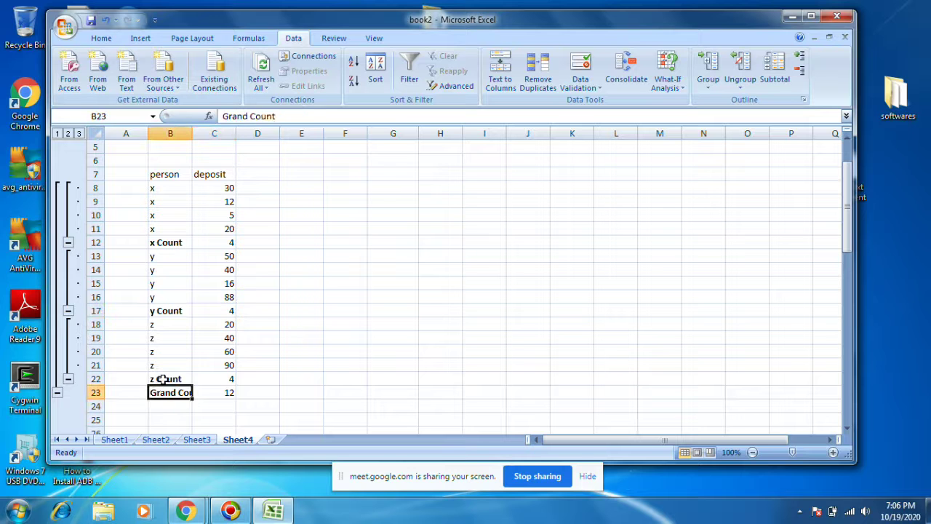
left_click(158, 379)
left_click(229, 378)
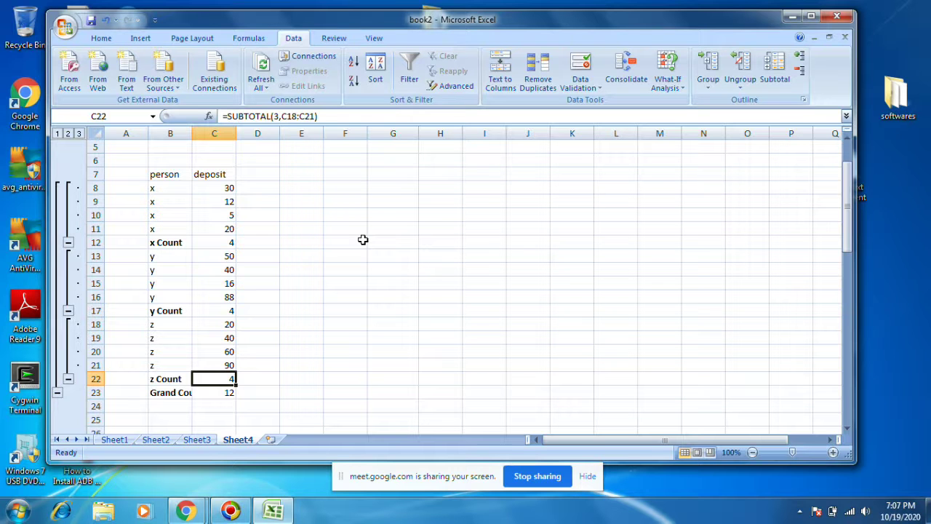
left_click_drag(149, 243, 258, 242)
left_click_drag(153, 311, 240, 315)
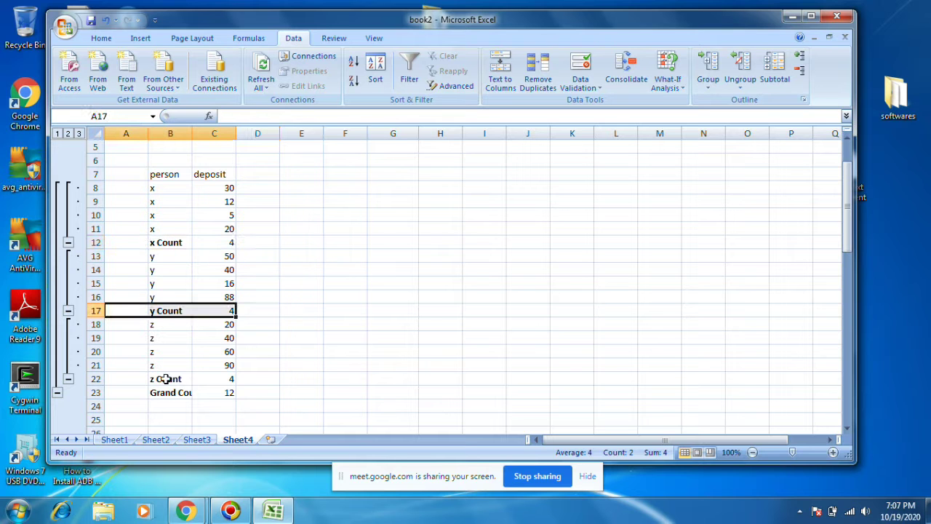
left_click_drag(166, 379, 231, 379)
left_click(246, 379)
left_click(198, 243)
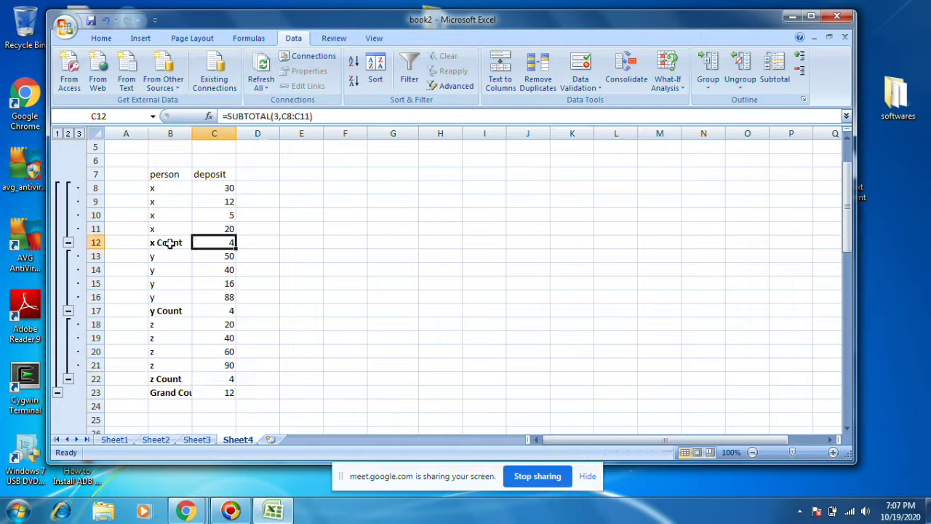
left_click_drag(215, 186, 235, 382)
scroll(234, 282, "up", 4)
left_click(243, 244)
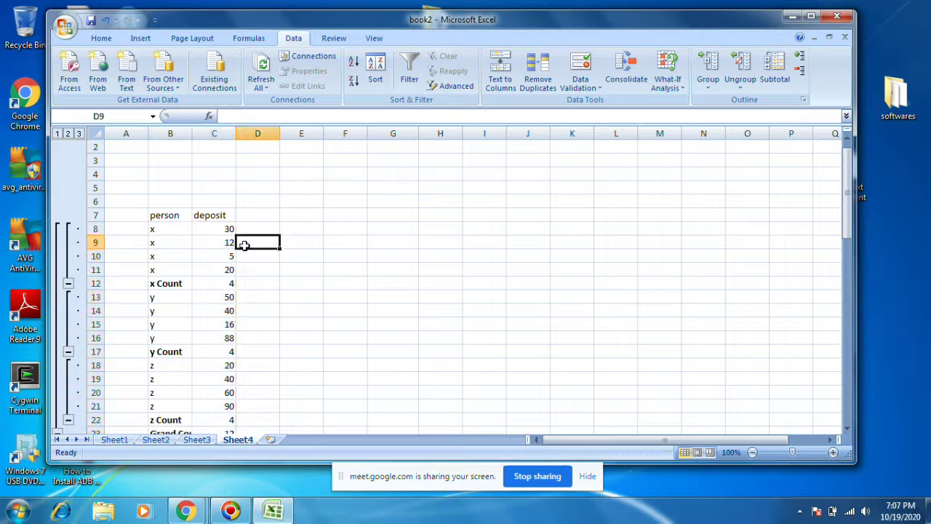
key("Up")
key("Up")
key("Up")
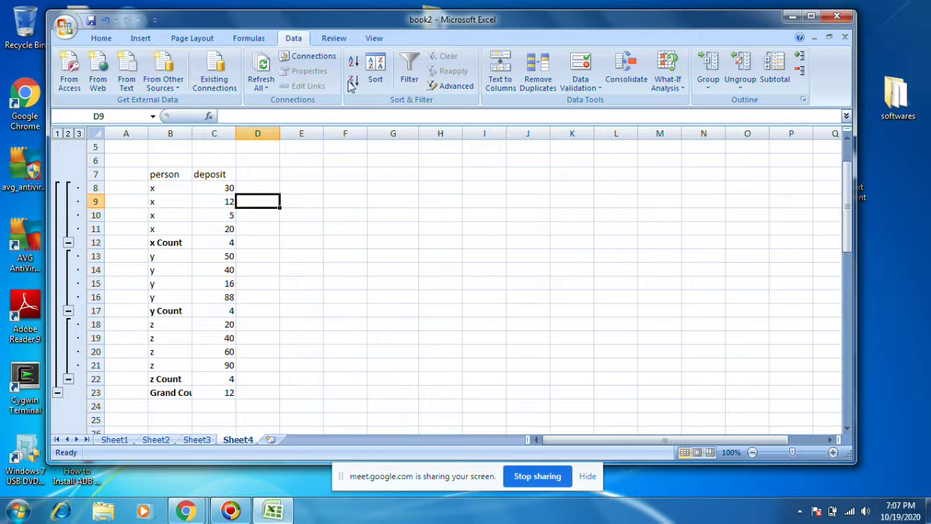
left_click(336, 38)
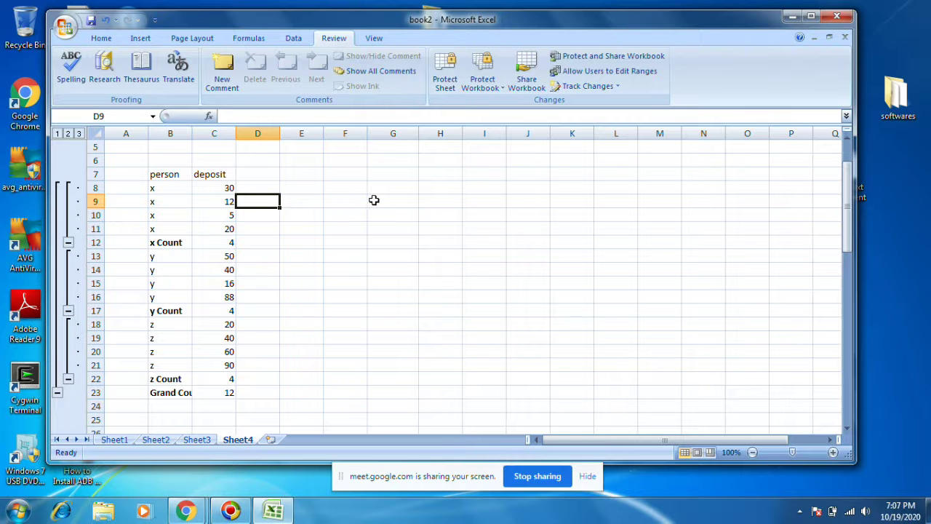
Step: Add a trial comment to G9, then undo it to remove it
left_click(373, 201)
left_click(374, 38)
left_click(334, 38)
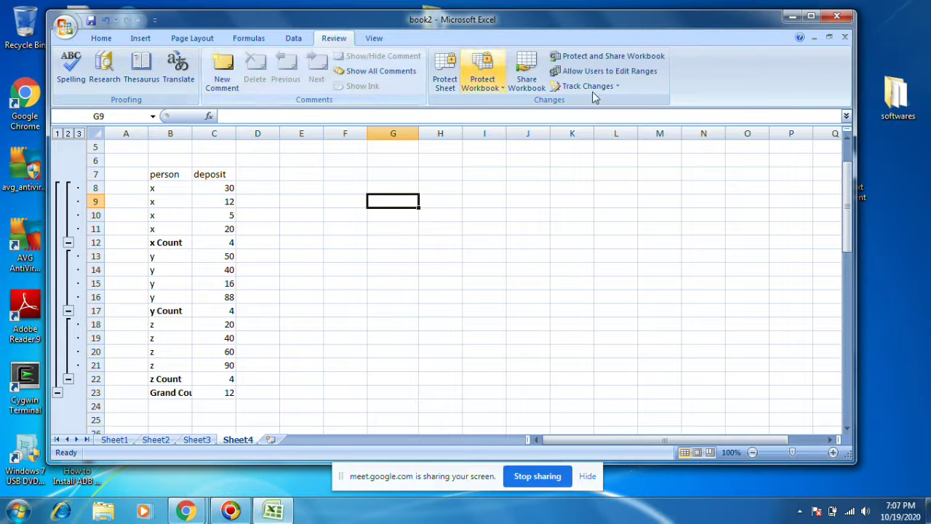
left_click(222, 72)
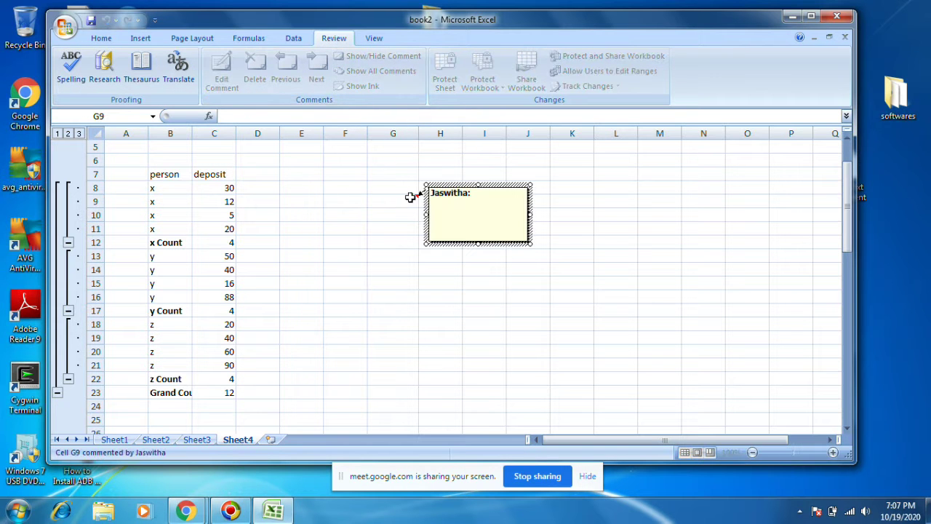
left_click_drag(417, 195, 235, 197)
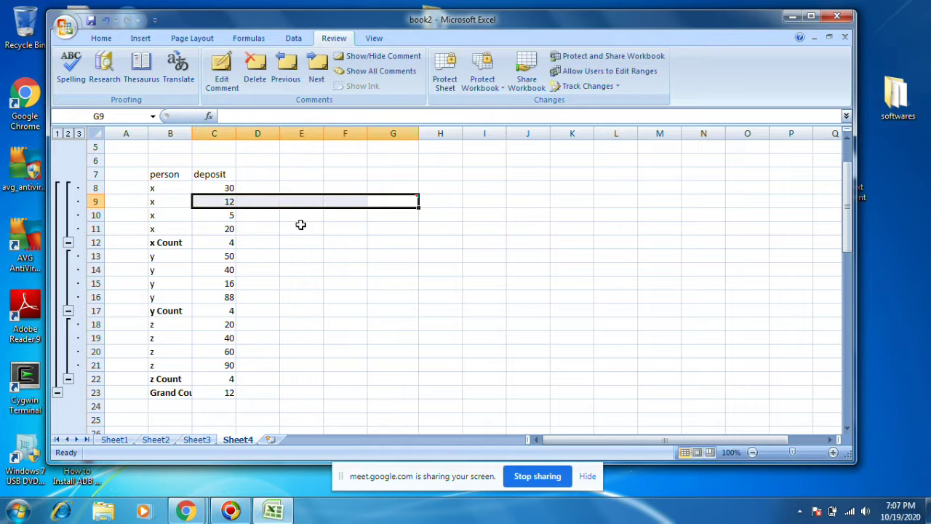
left_click(301, 224)
left_click(417, 202)
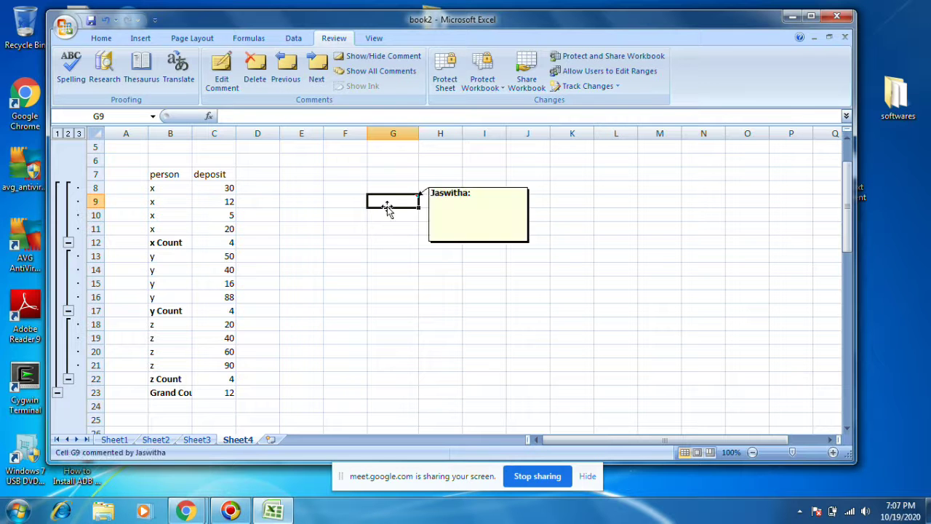
key("ctrl+z")
left_click(357, 232)
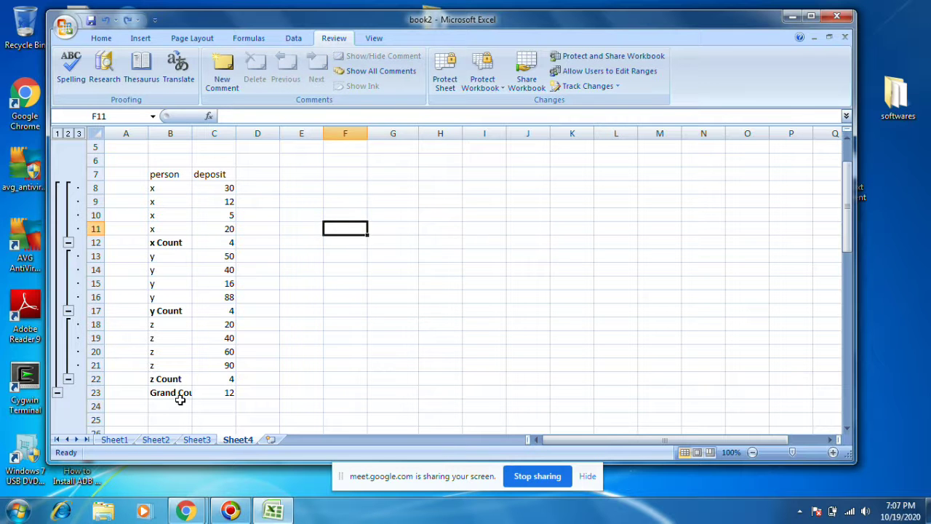
Step: Attach a new comment reading 'greate' to cell B24
left_click(178, 405)
left_click(221, 72)
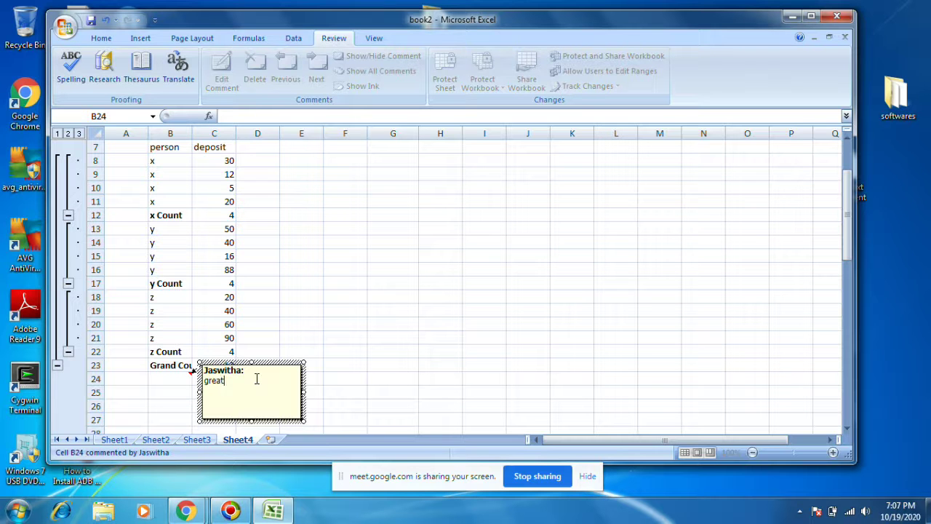
key("Escape")
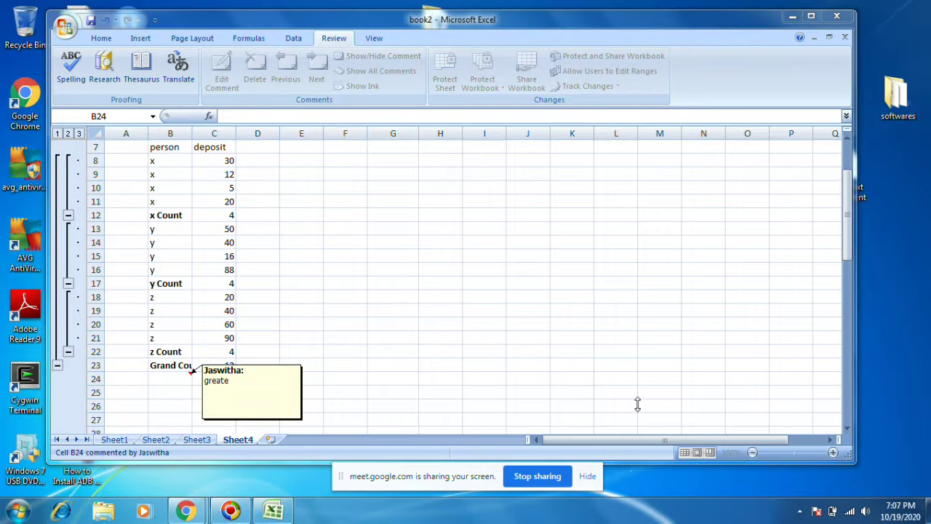
left_click(584, 295)
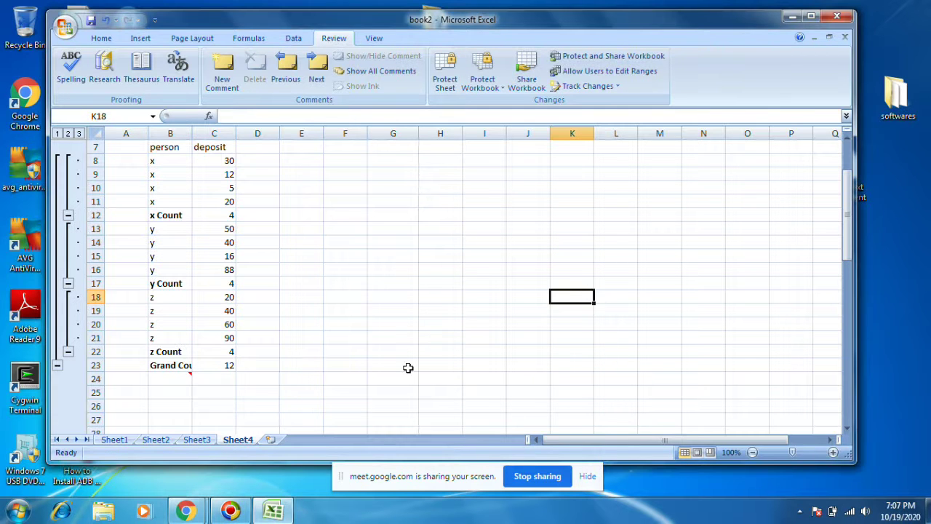
mouse_move(170, 382)
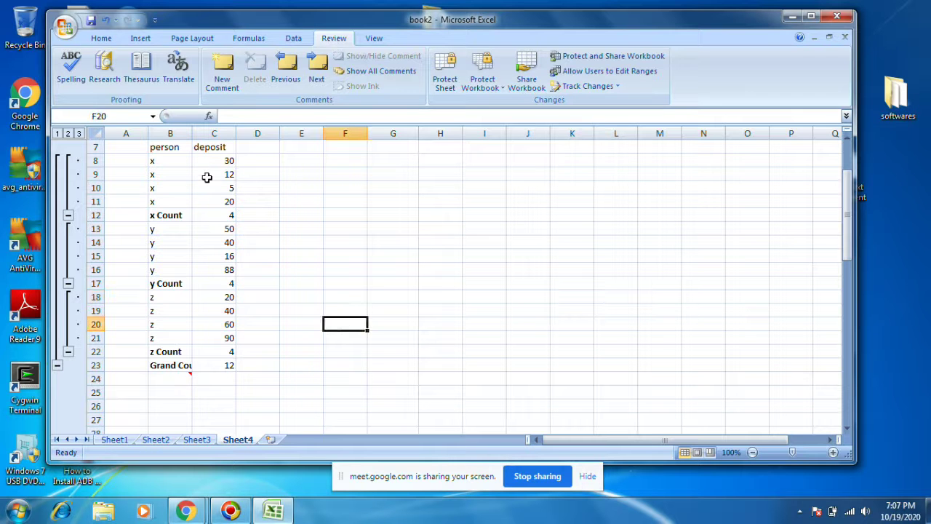
left_click_drag(152, 148, 218, 362)
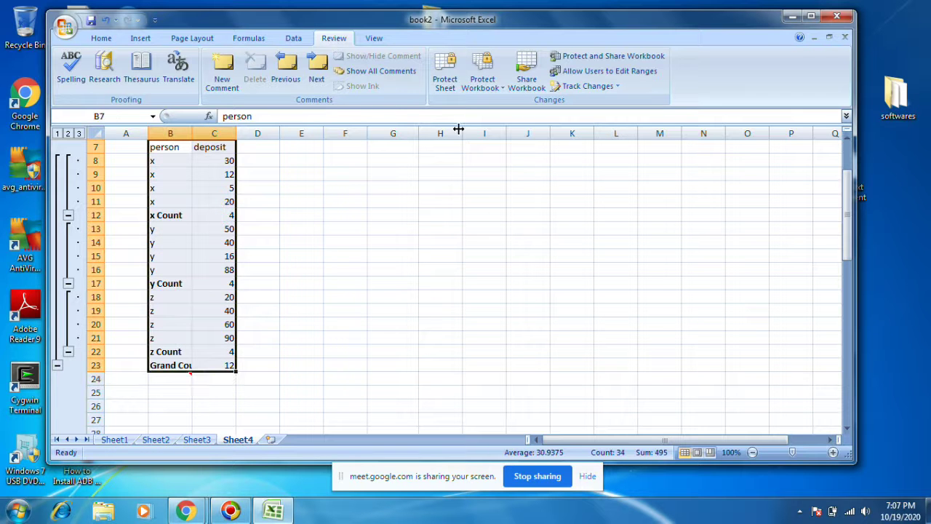
left_click(221, 73)
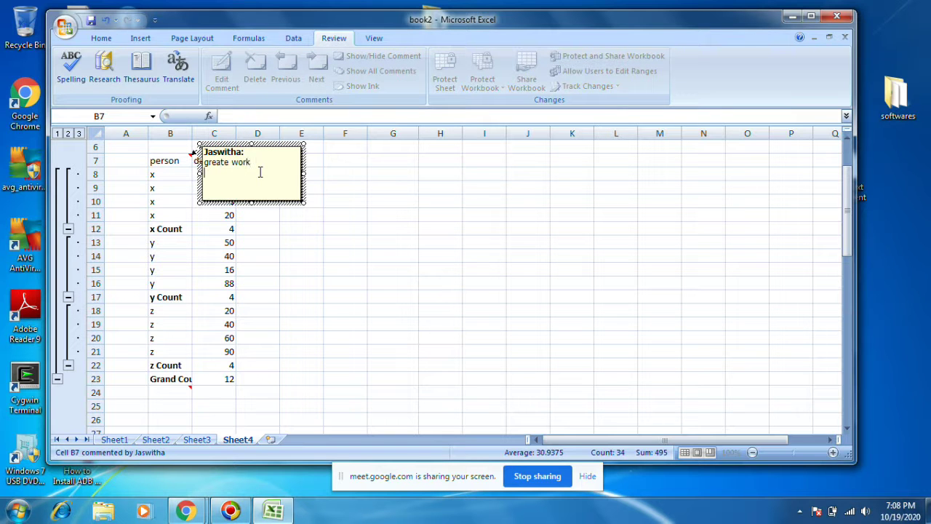
left_click(742, 244)
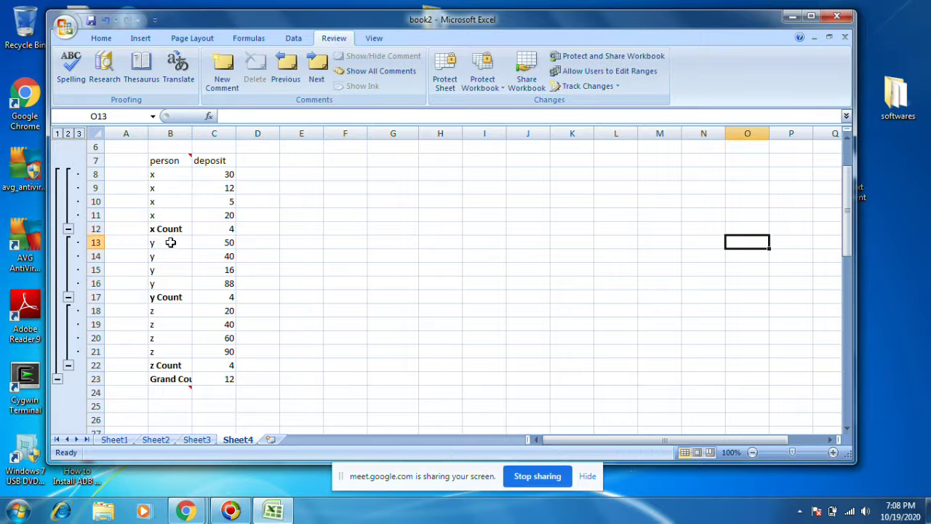
left_click(176, 295)
left_click(199, 245)
left_click(196, 200)
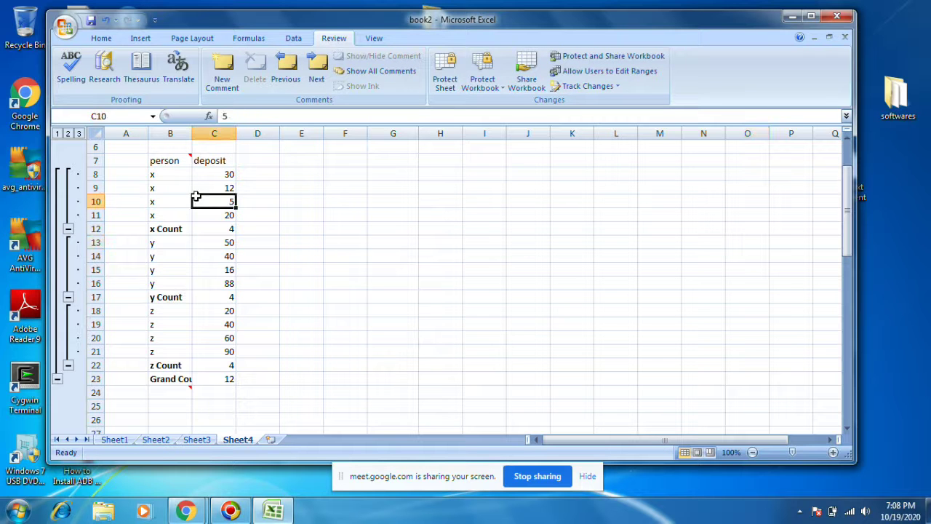
left_click(179, 161)
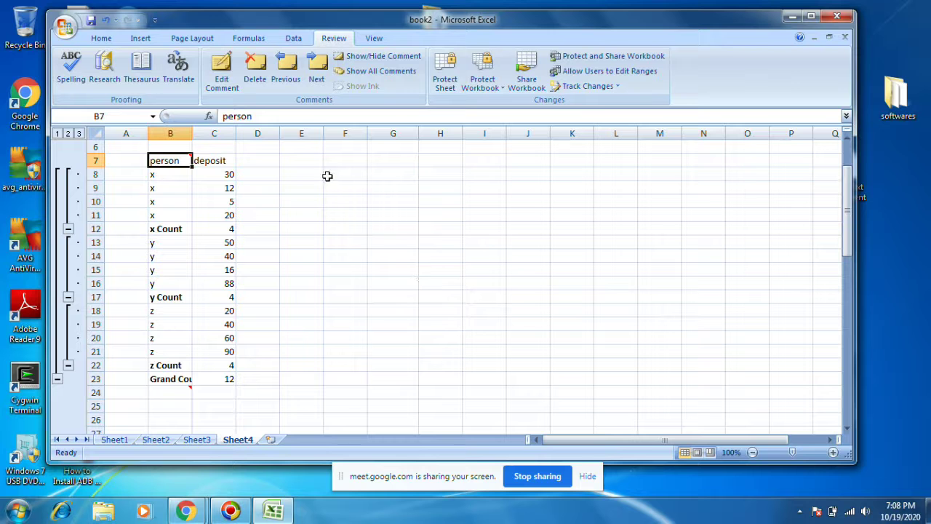
left_click(267, 73)
left_click(164, 393)
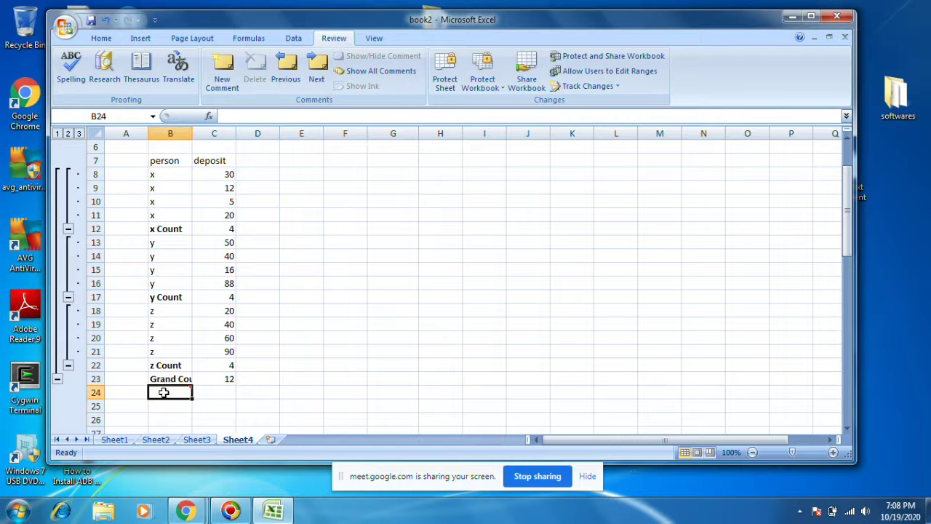
left_click(384, 240)
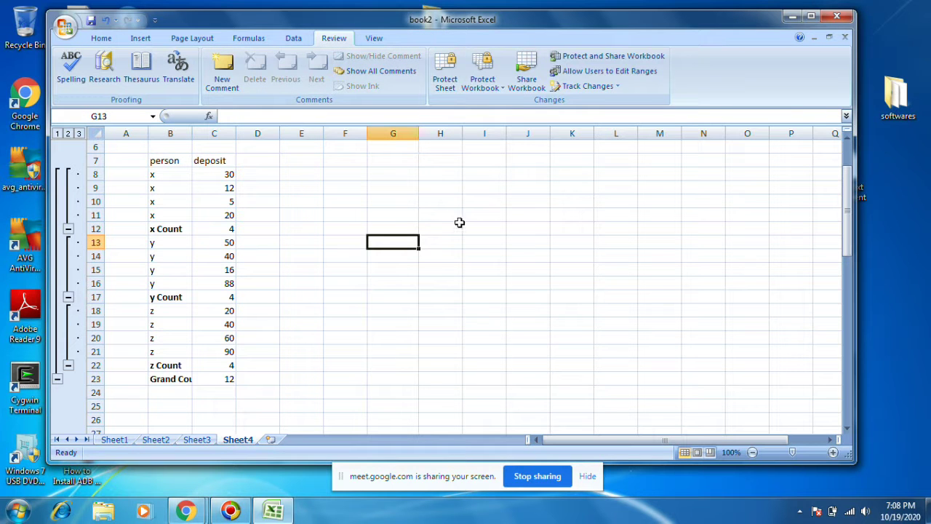
left_click(374, 38)
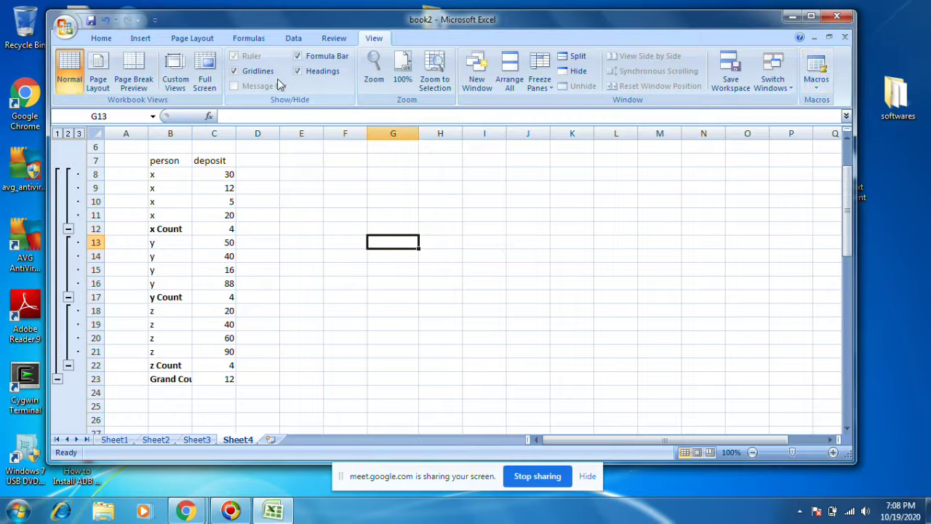
left_click(333, 38)
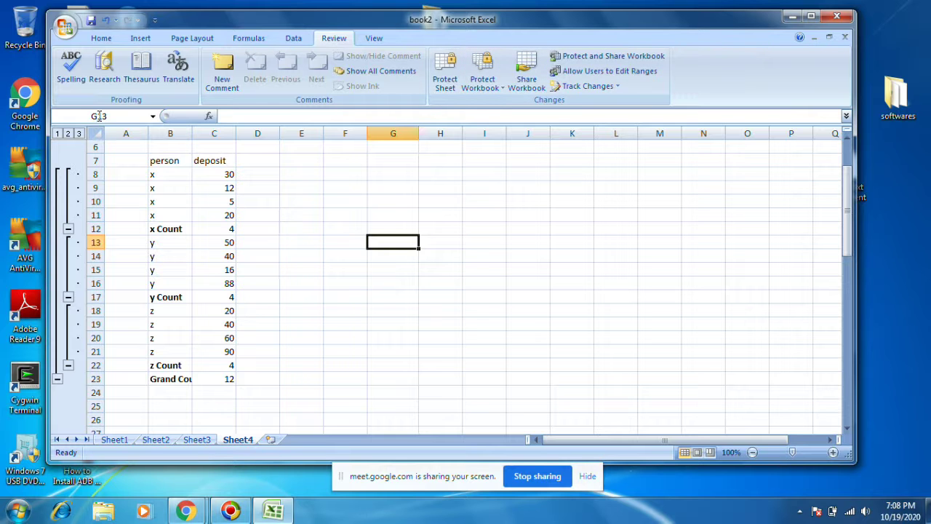
left_click(60, 28)
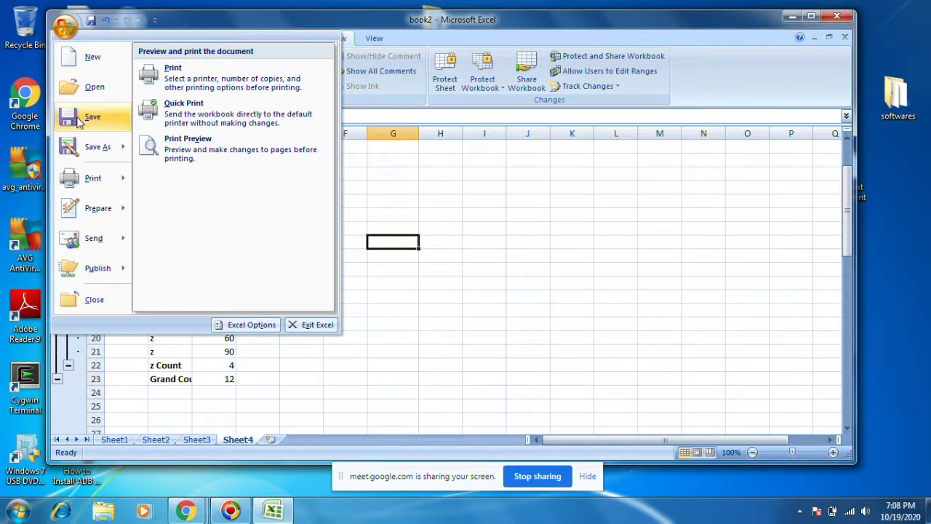
Step: Save book2 over book2.xlsx with a password to open and a password to modify
mouse_move(82, 145)
left_click(428, 222)
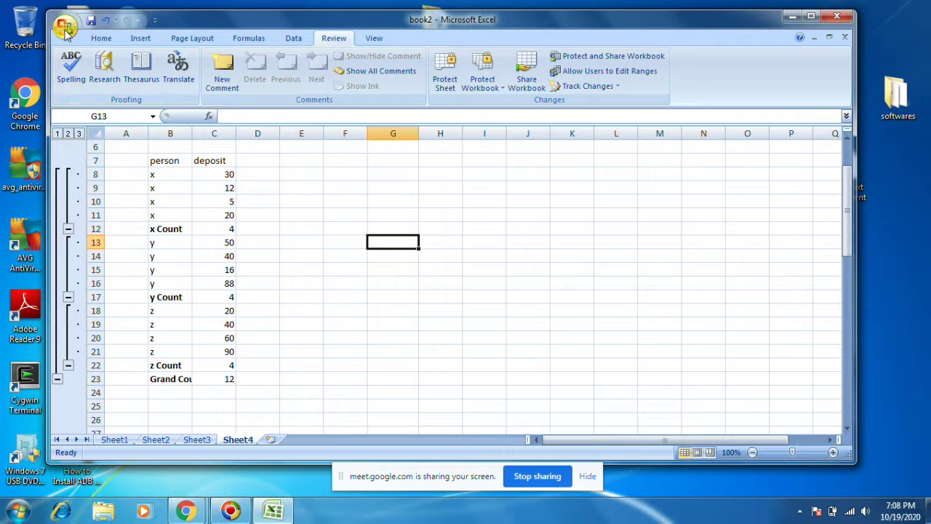
left_click(64, 27)
left_click(67, 146)
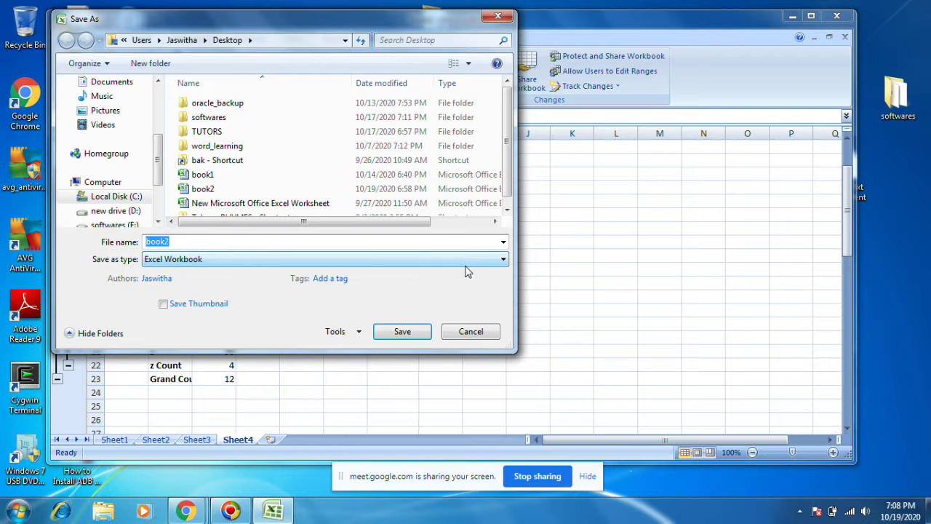
left_click(355, 333)
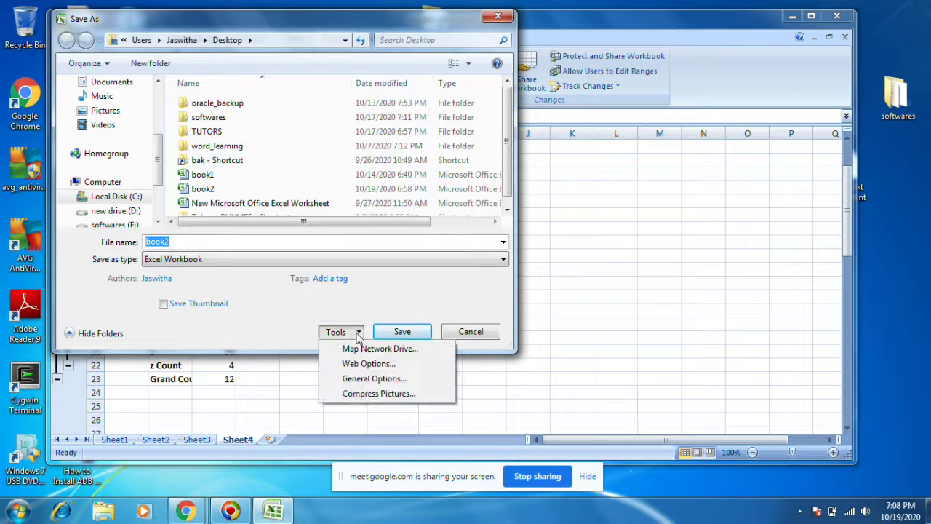
left_click(380, 382)
left_click(635, 189)
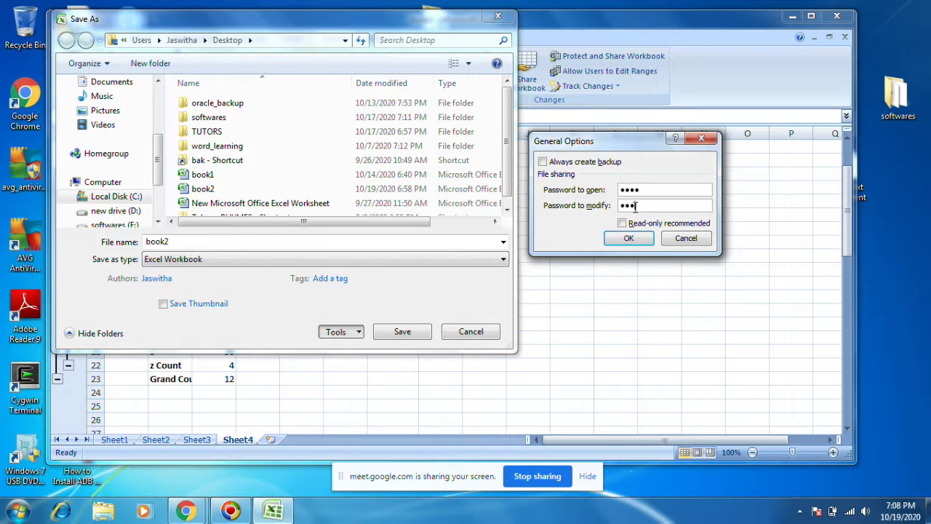
left_click(624, 240)
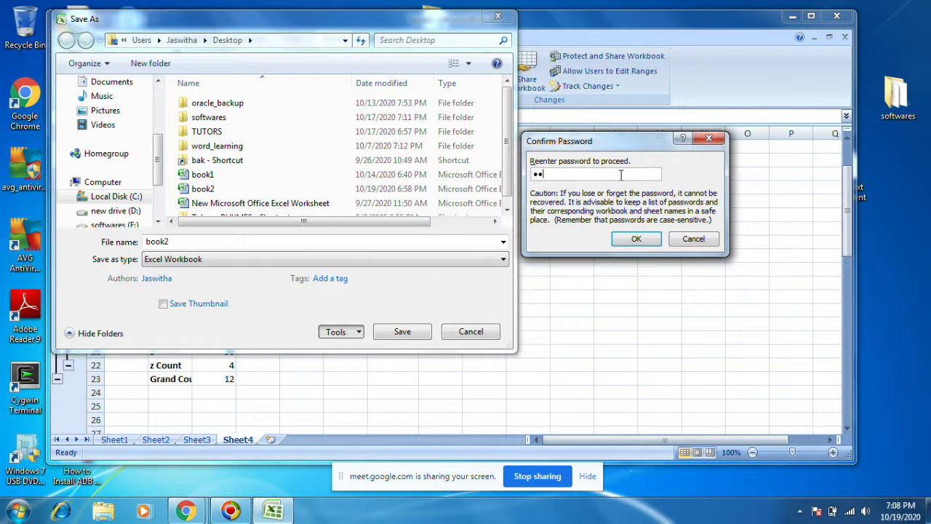
left_click(640, 239)
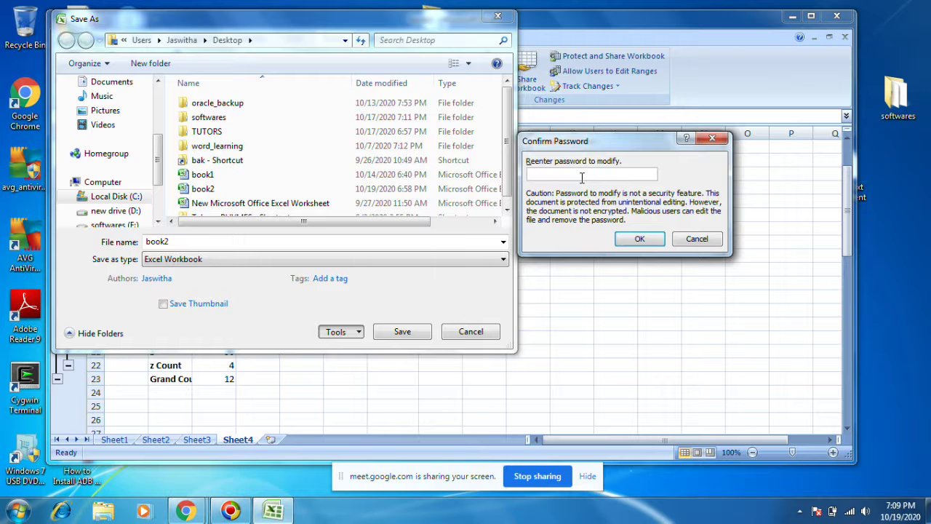
left_click(639, 239)
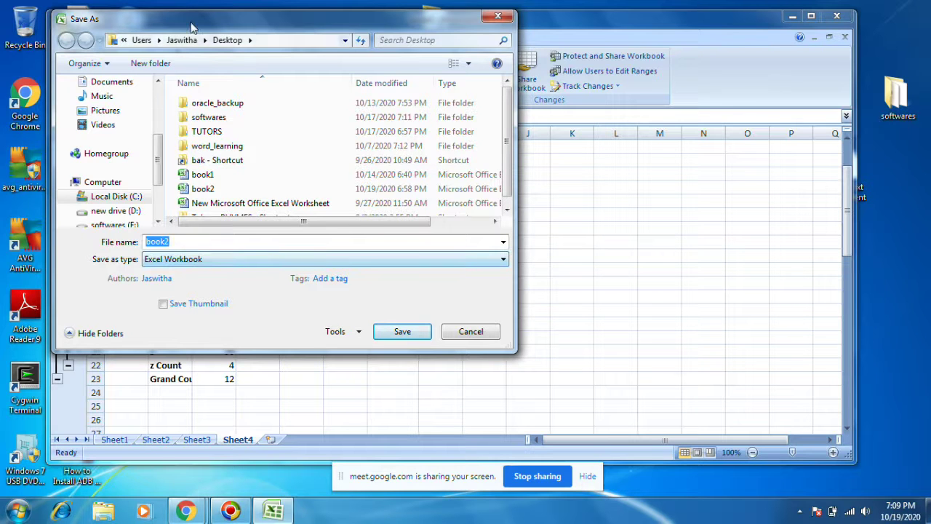
left_click(402, 332)
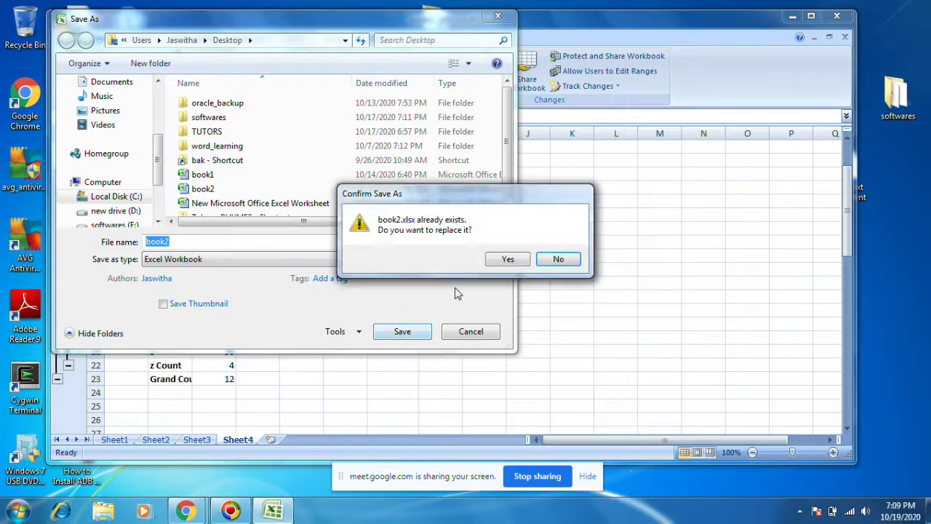
left_click(496, 266)
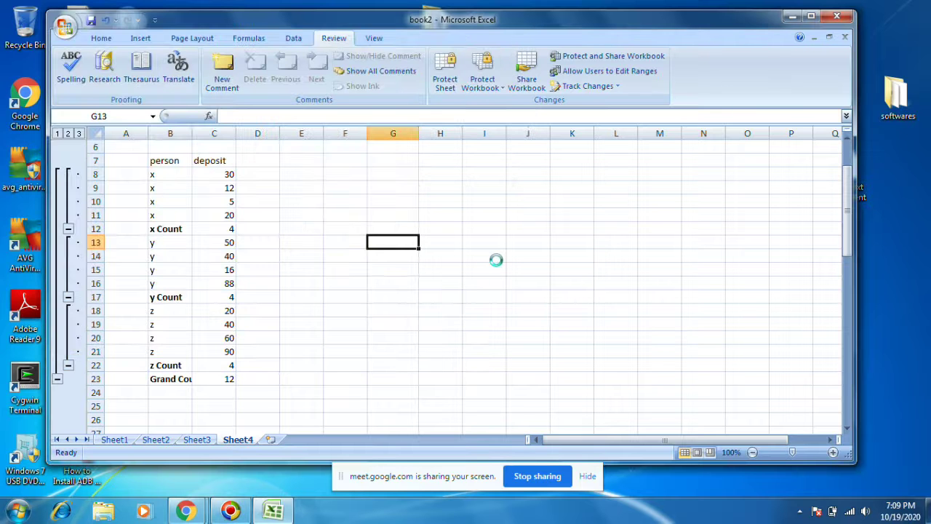
Step: Close Excel, reopen book2 from the desktop and enter its password to open
left_click(844, 20)
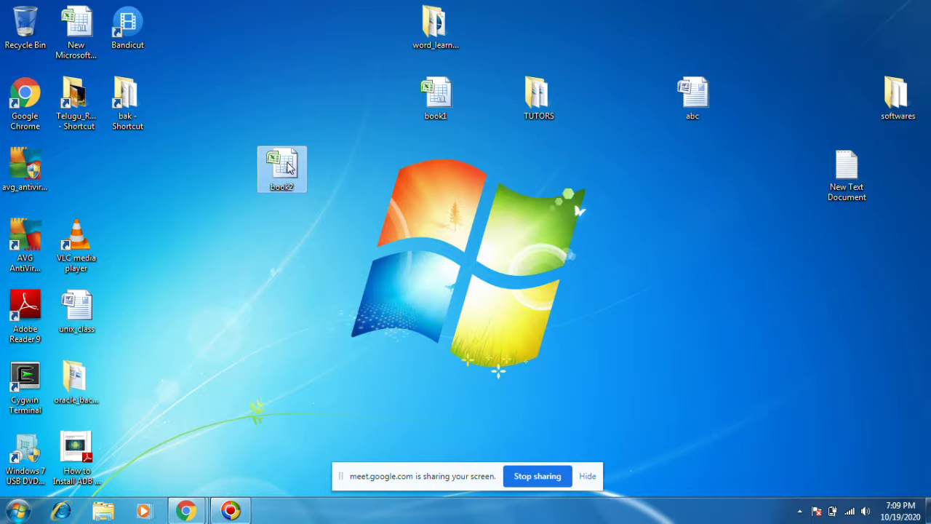
right_click(289, 176)
left_click(331, 188)
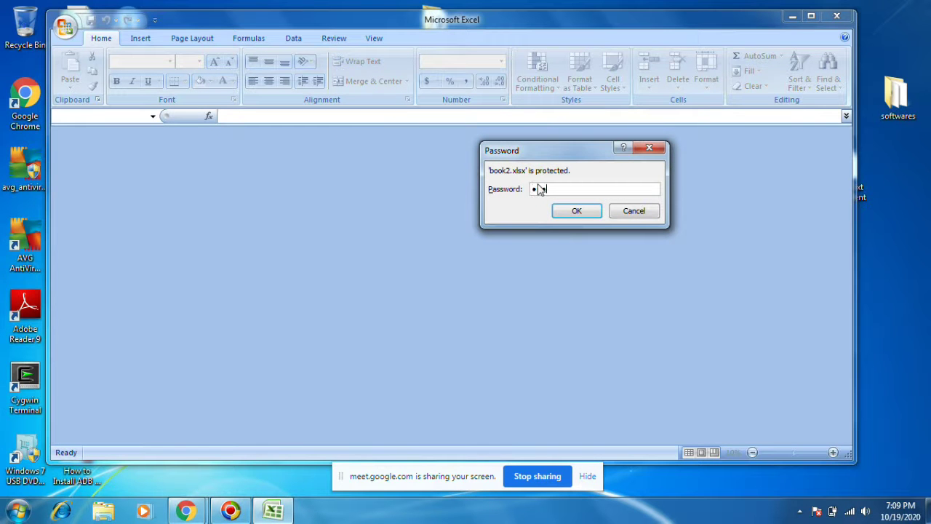
type("*")
left_click(582, 217)
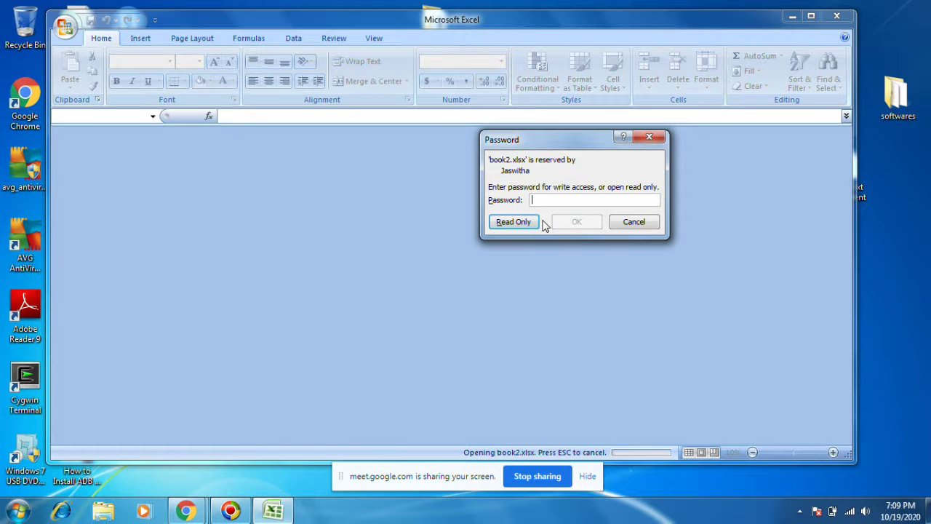
Step: Open book2 read-only, browse Sheets 1-4 and type gdgdsfgsdgfsdf in G14
left_click(513, 222)
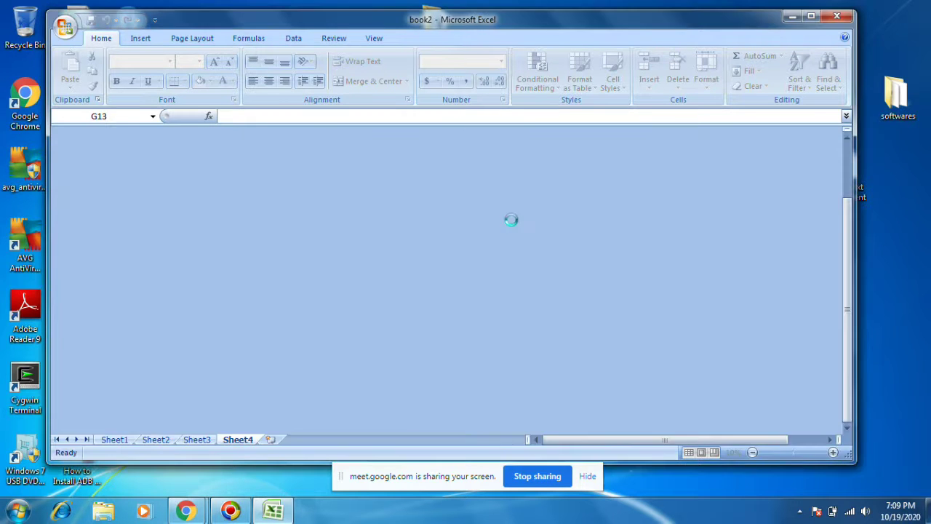
left_click(281, 216)
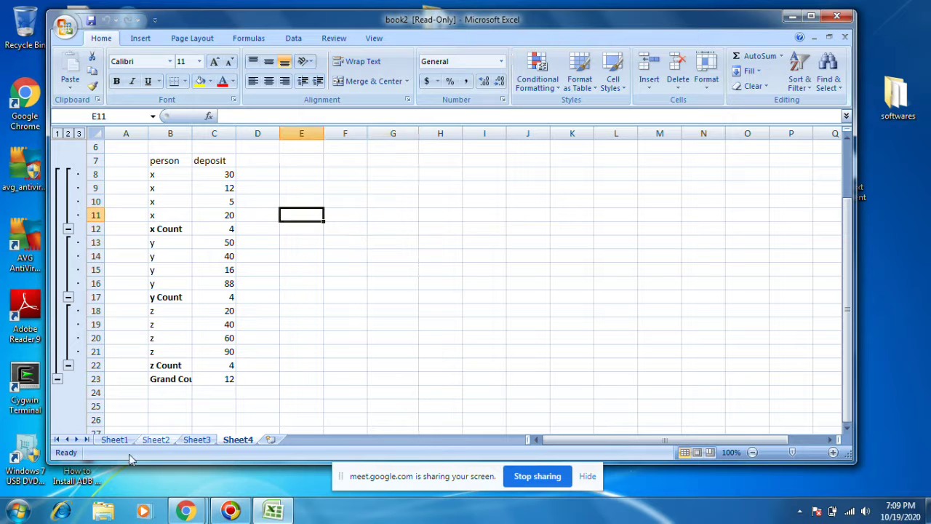
left_click(115, 440)
left_click(156, 440)
left_click(197, 441)
left_click(239, 441)
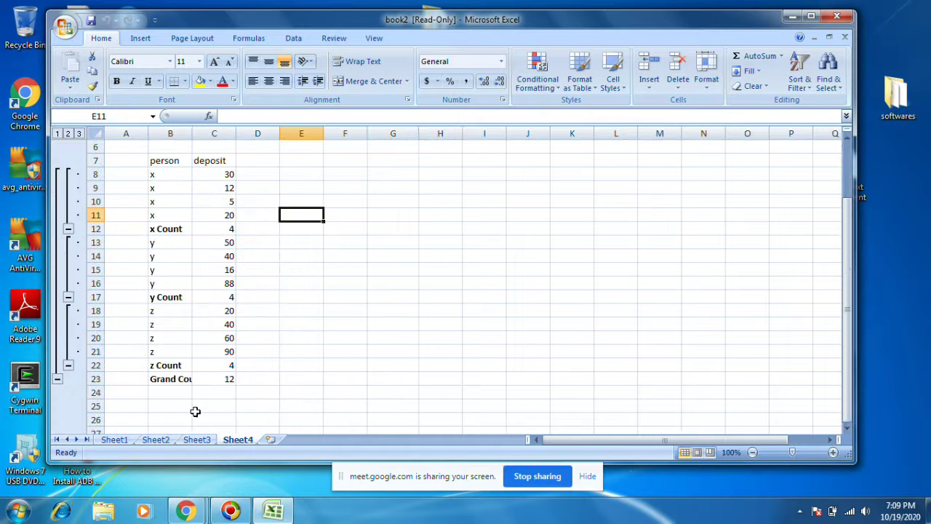
left_click(412, 259)
type("gdgdsfgsdgfsdf")
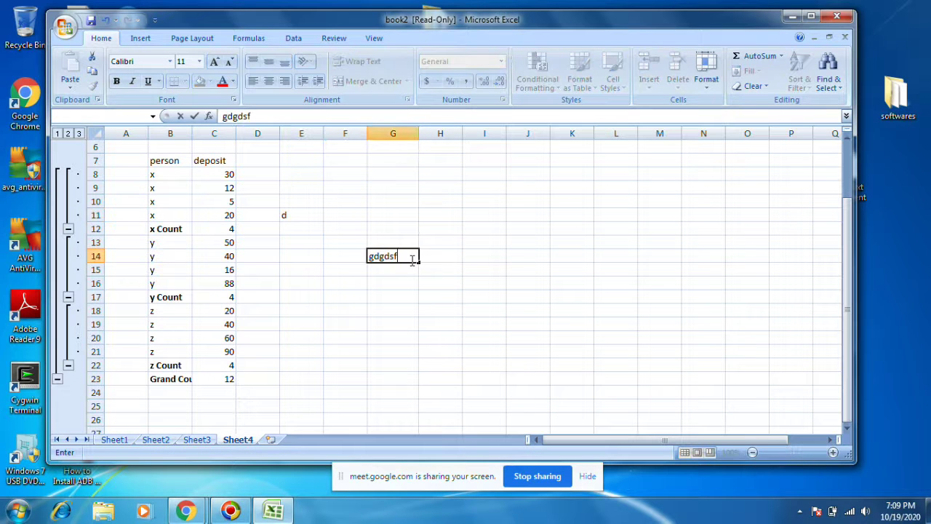
Step: Try saving the read-only book2, cancel the copy, then close it discarding edits
left_click(91, 21)
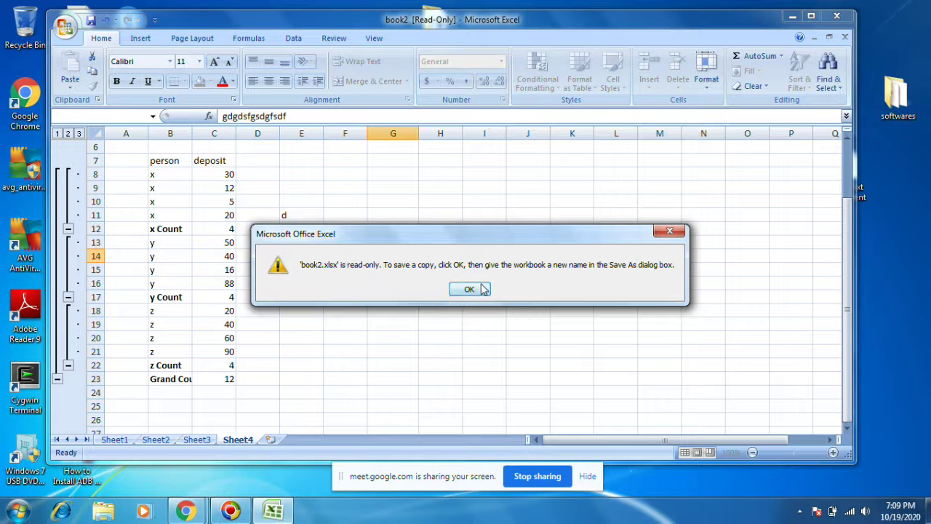
left_click(469, 288)
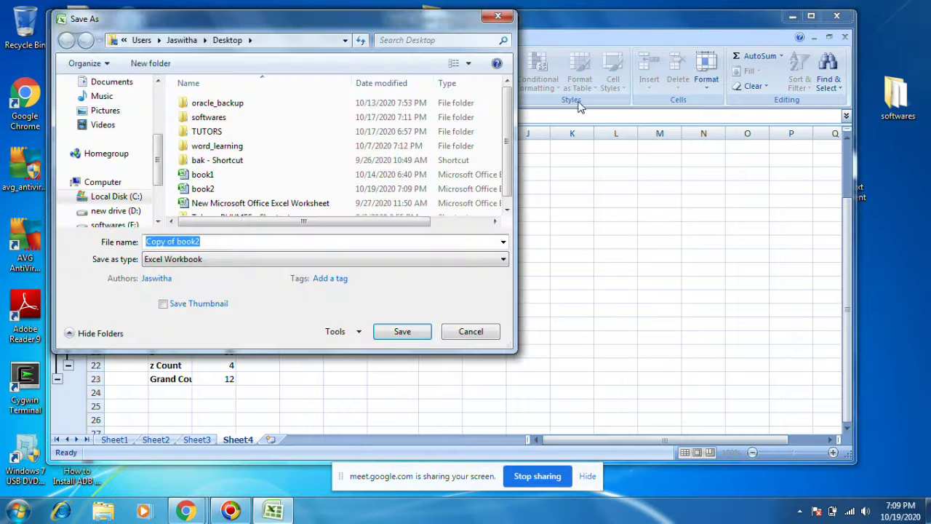
left_click(477, 334)
left_click(488, 243)
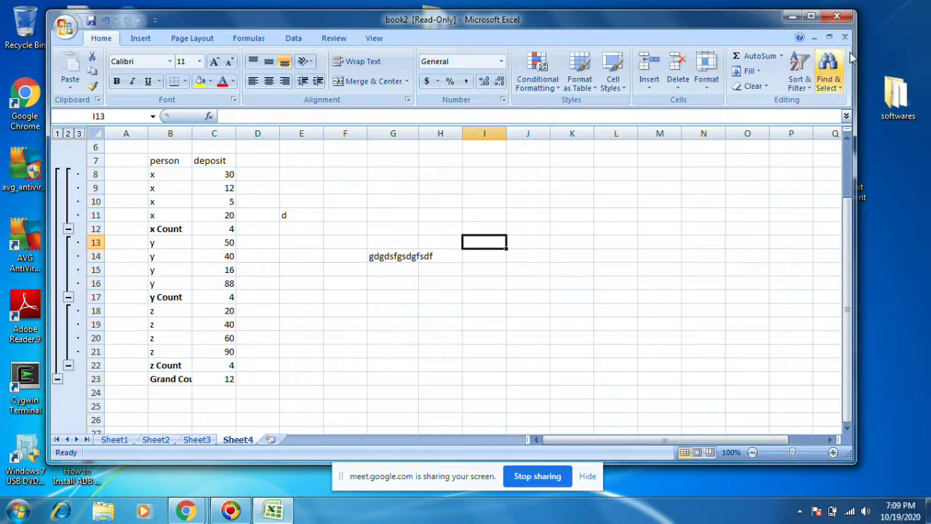
left_click(844, 21)
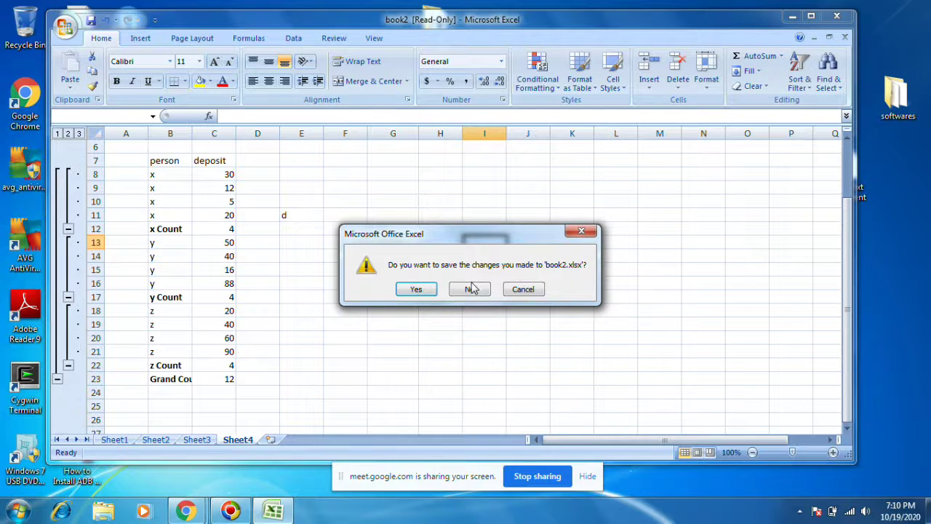
left_click(471, 289)
left_click(281, 166)
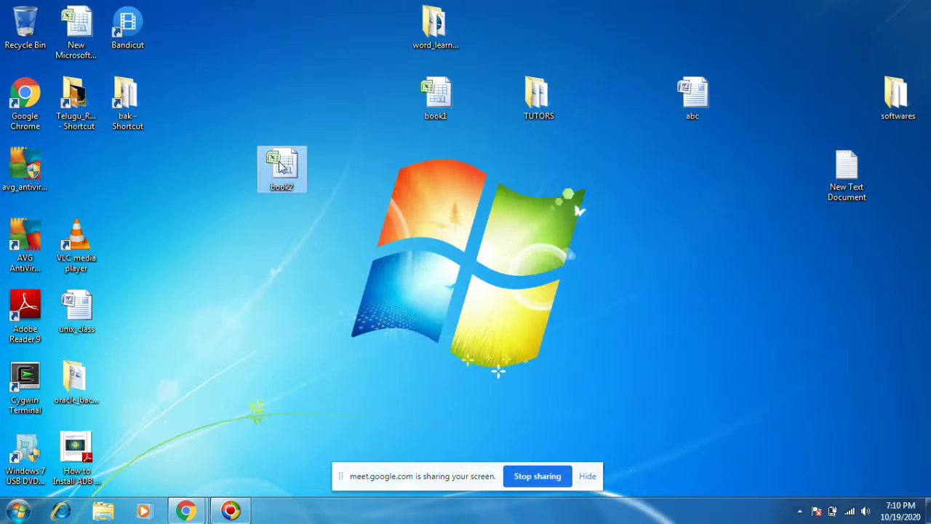
Step: Open book2 from the desktop with write access by entering both passwords
right_click(256, 170)
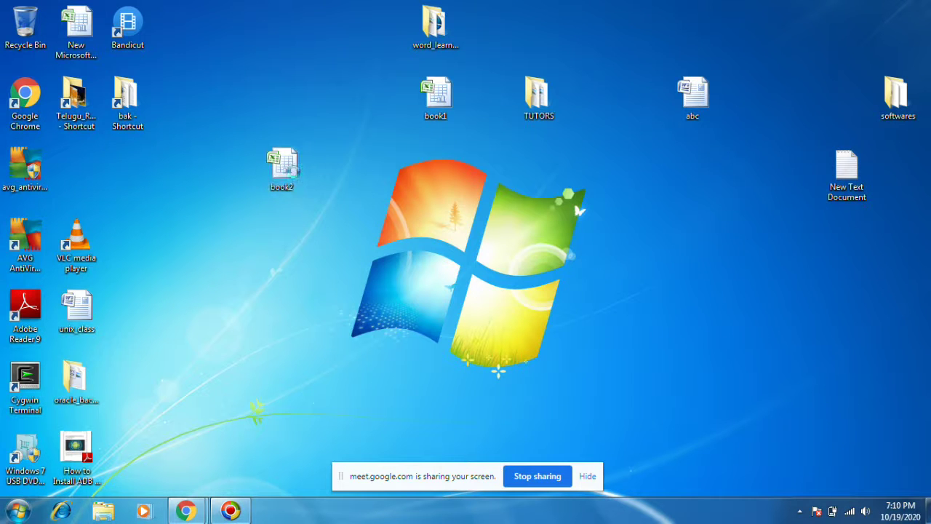
mouse_move(294, 178)
left_click(650, 145)
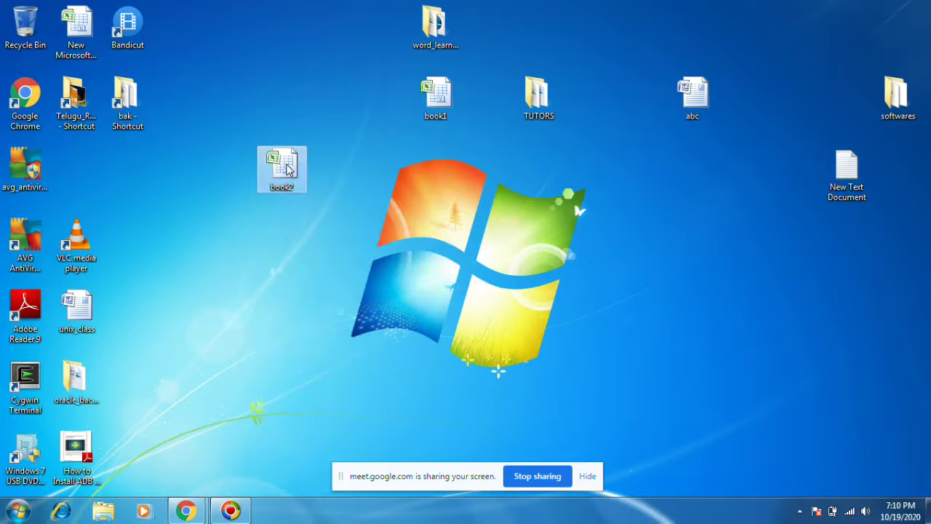
right_click(287, 166)
left_click(340, 178)
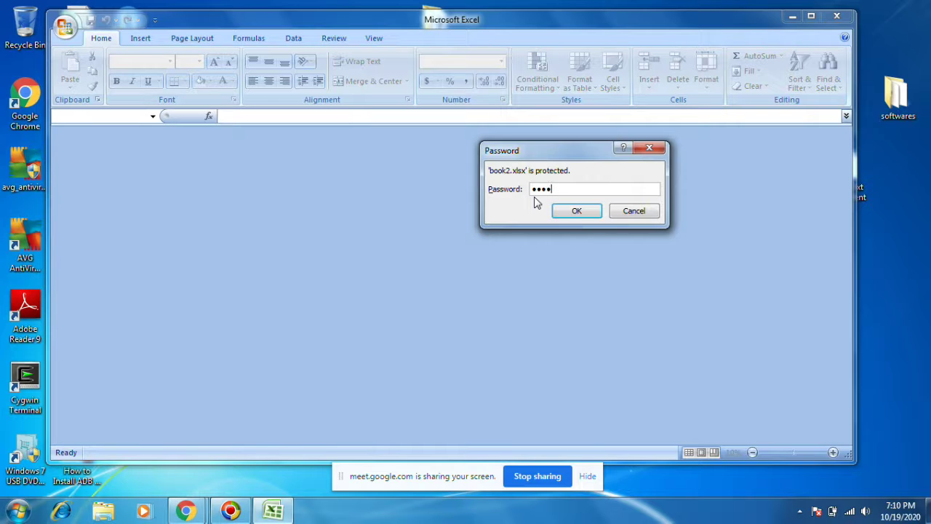
key("Return")
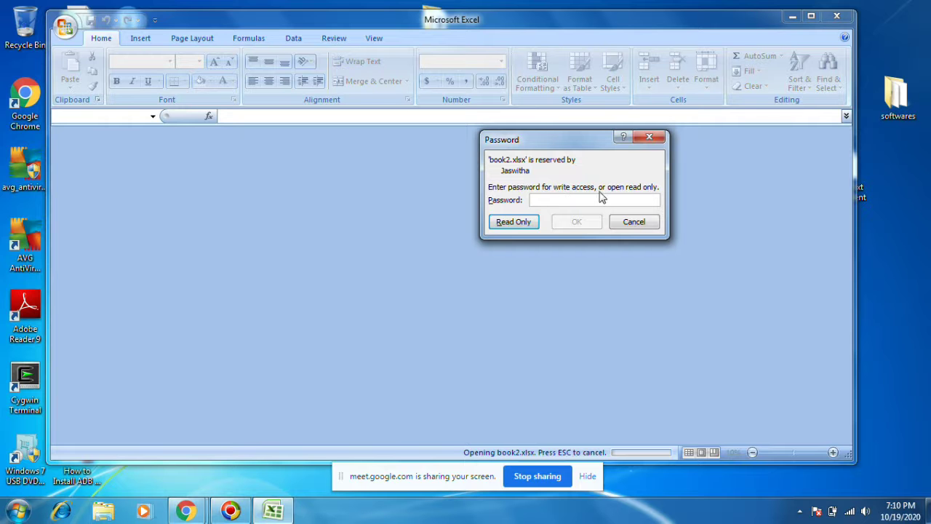
type("1")
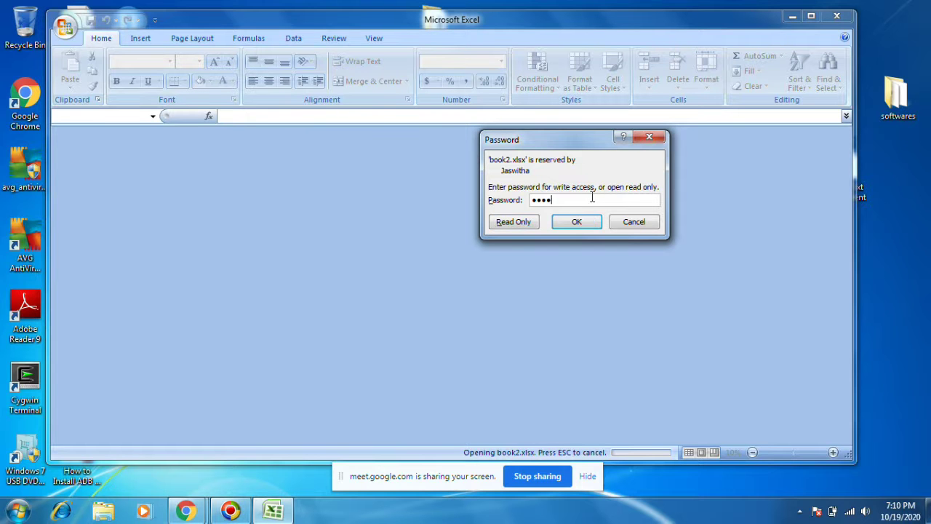
key("Return")
Step: Type ffgfdgfd in H16 and save book2
left_click(437, 280)
type("ffgfd")
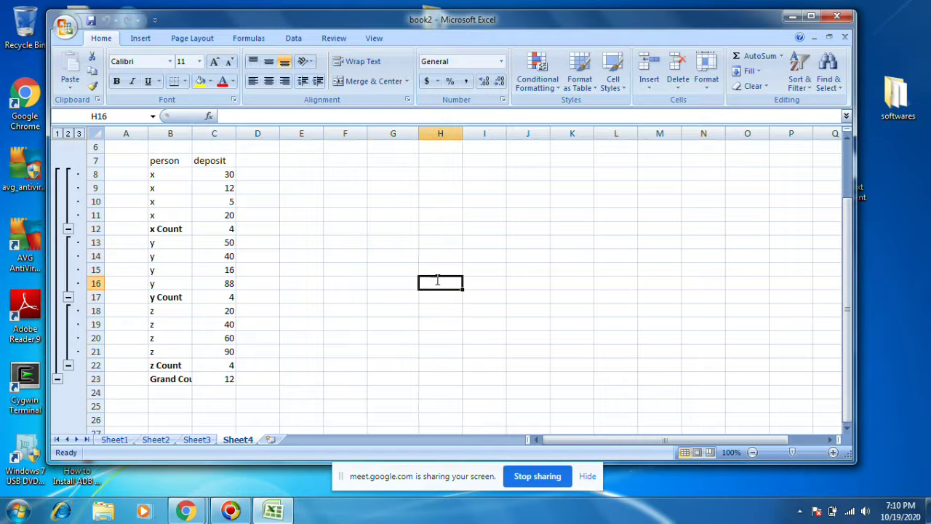
type("gfd")
left_click(91, 20)
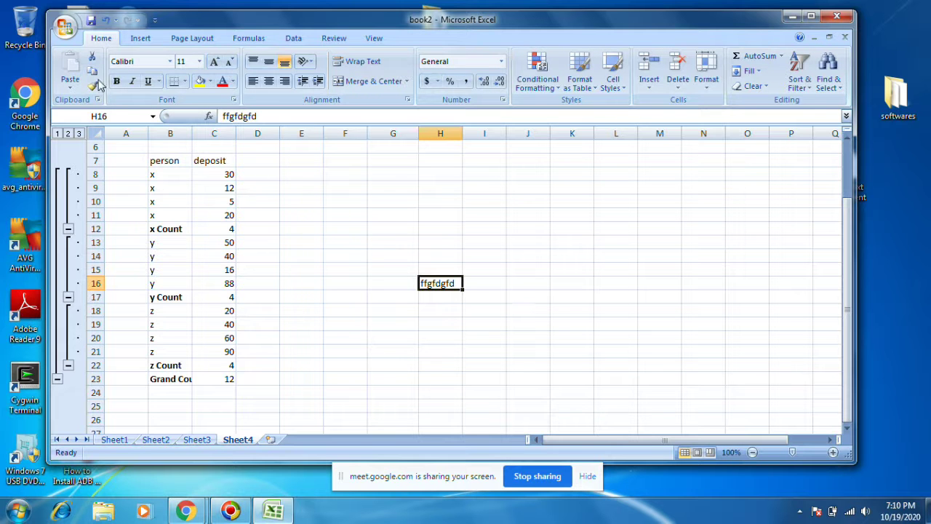
left_click(65, 25)
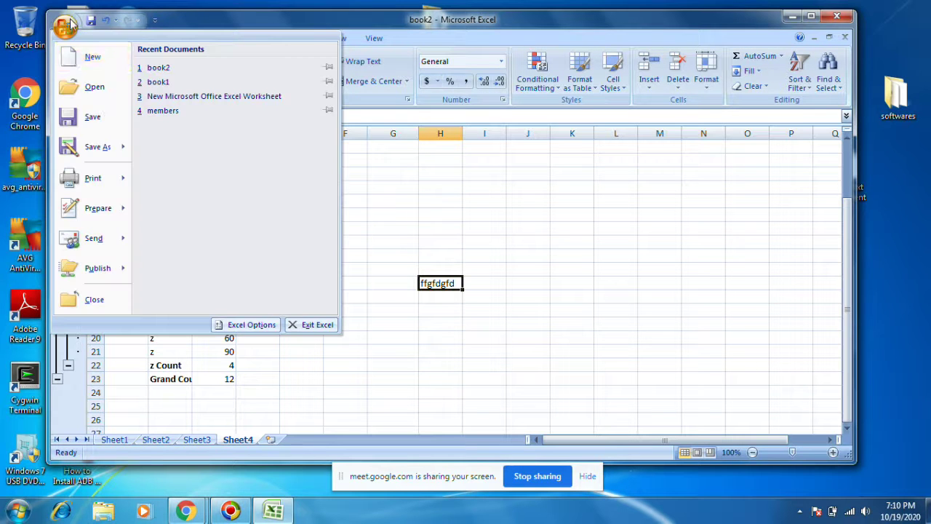
left_click(101, 120)
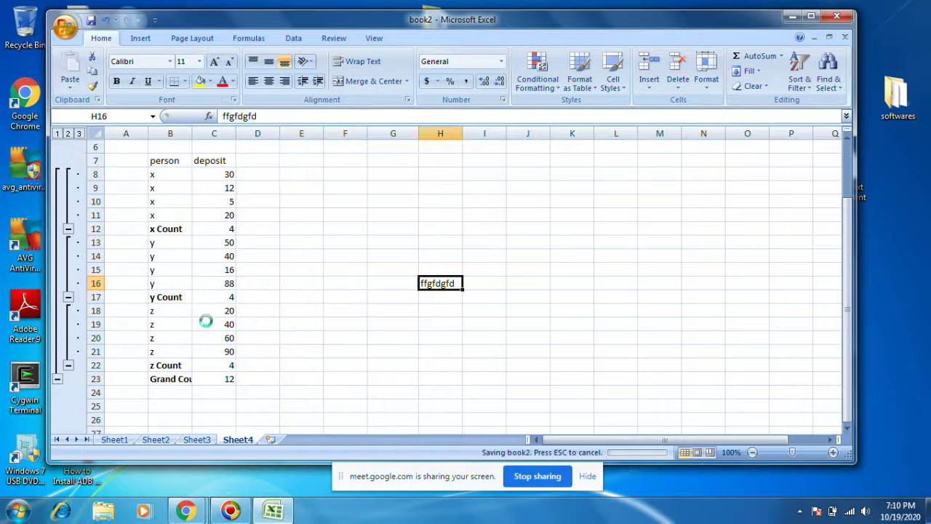
Step: Save the workbook as a copy named book3
left_click(65, 26)
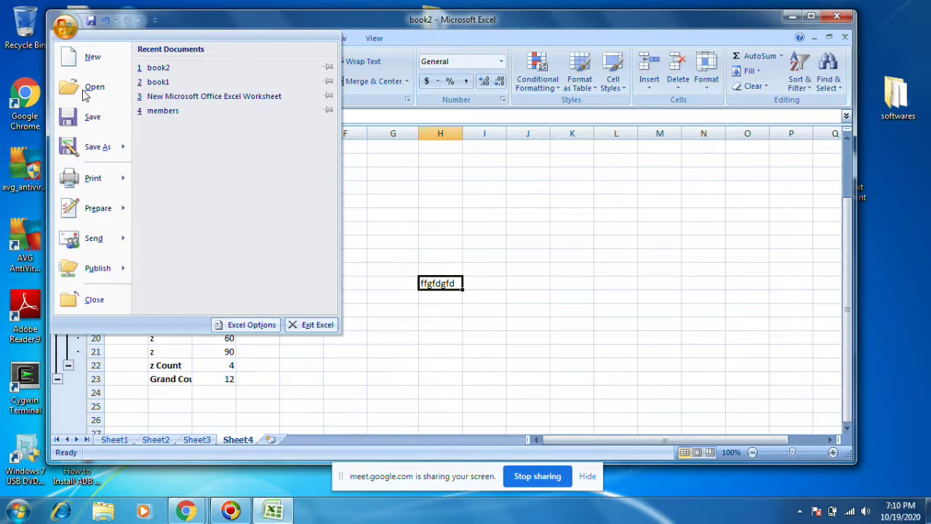
mouse_move(99, 147)
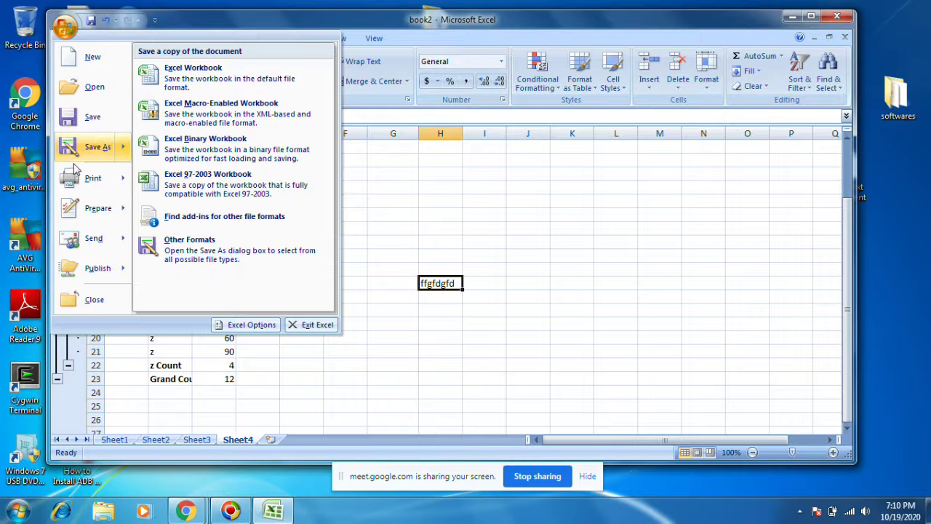
left_click(72, 147)
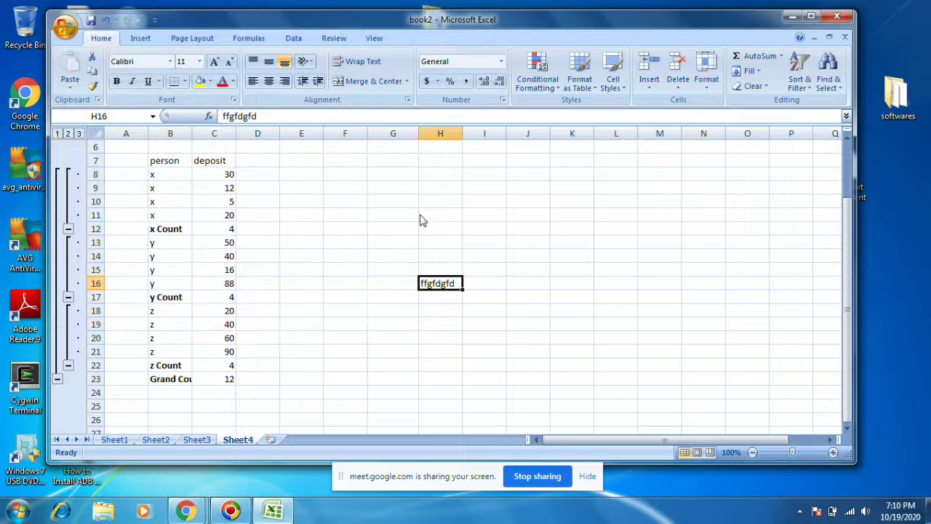
left_click(175, 241)
key("BackSpace")
type("3")
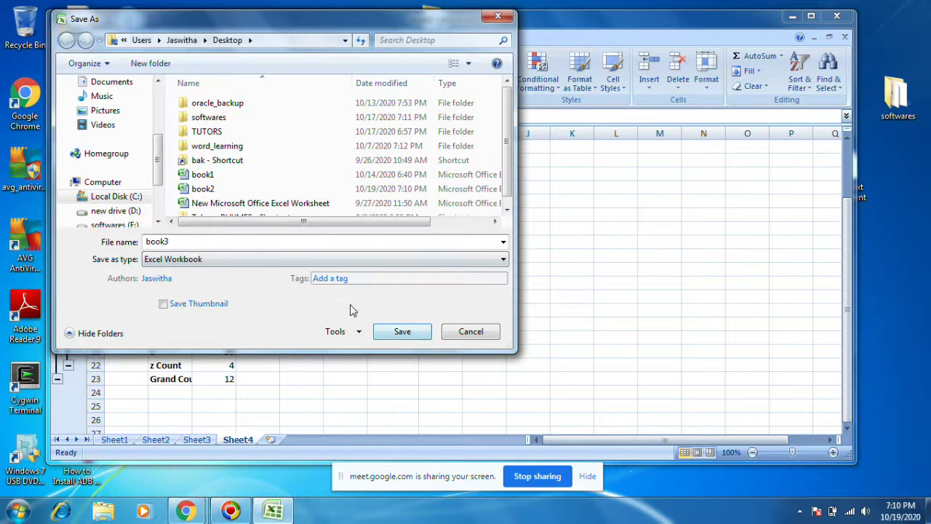
left_click(376, 331)
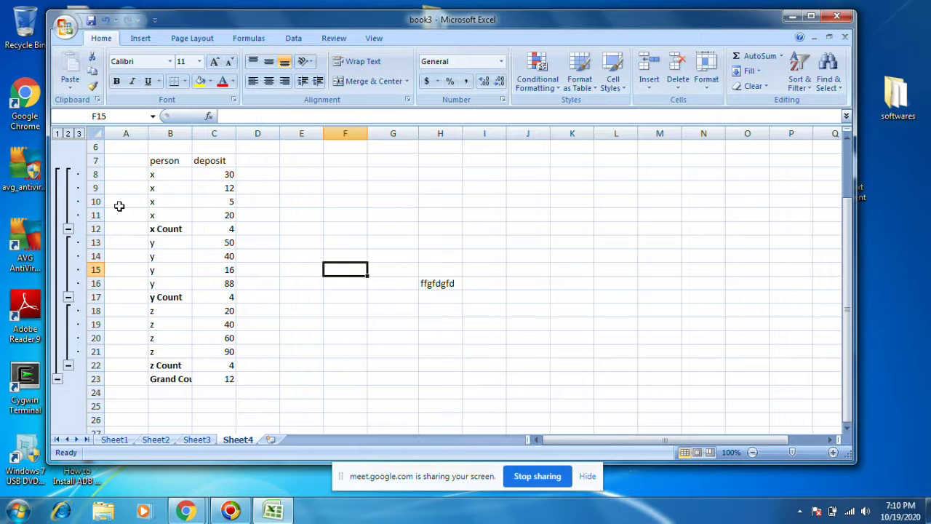
Step: Close Excel and paste a copy of book2 onto the desktop
left_click(836, 18)
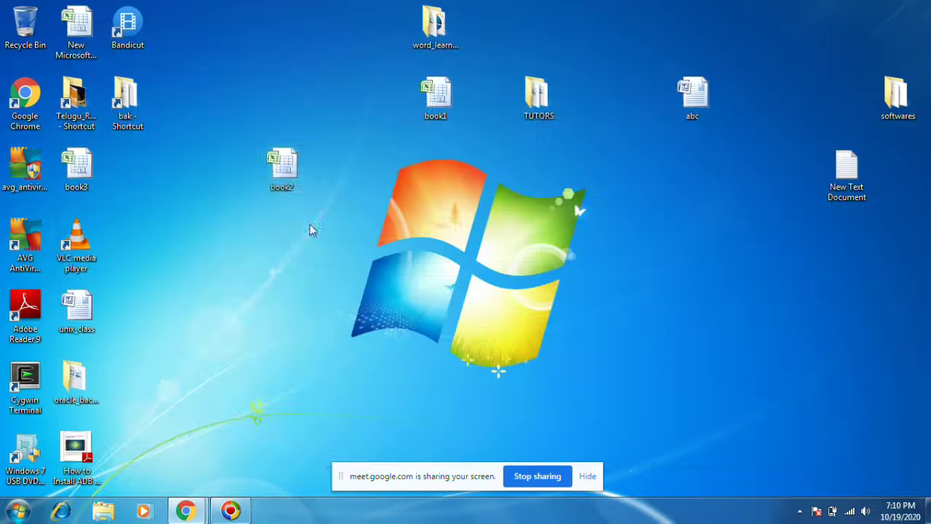
right_click(289, 173)
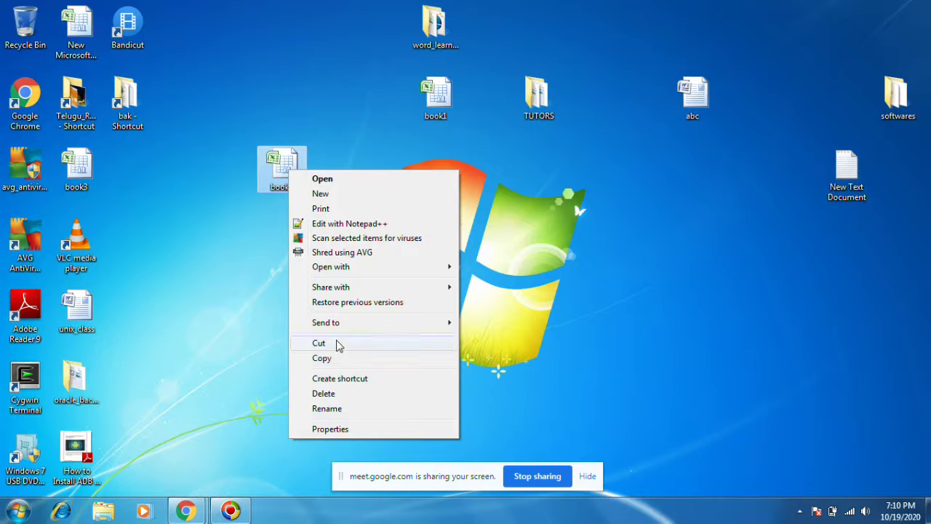
left_click(305, 359)
right_click(671, 188)
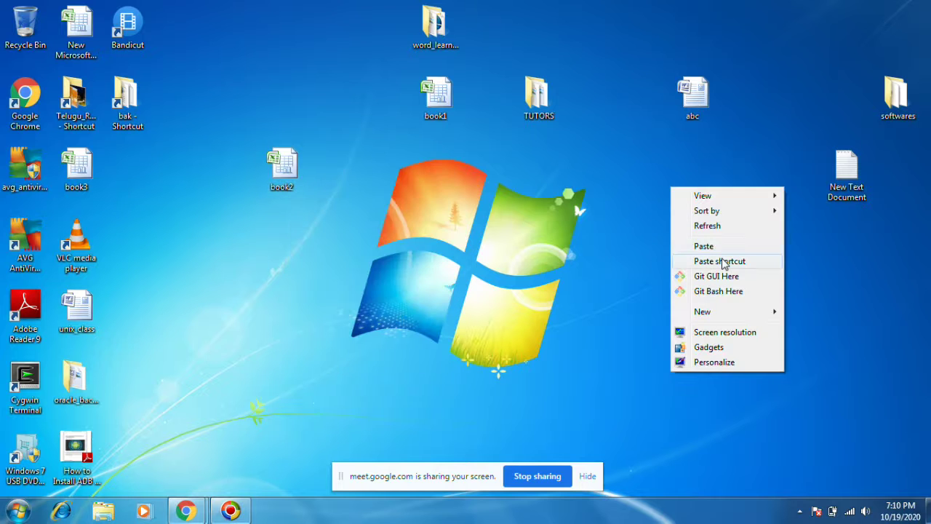
left_click(722, 246)
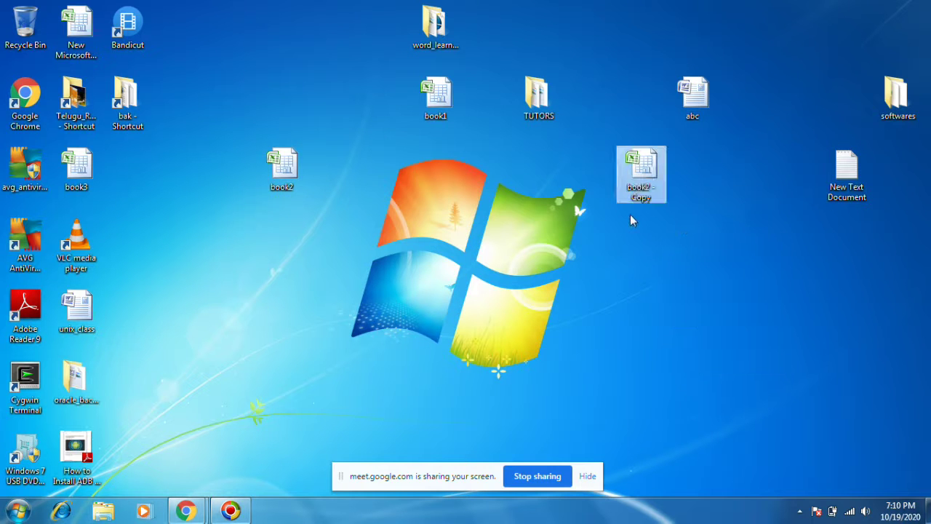
Step: Rename the book2 copy to abcd
right_click(651, 179)
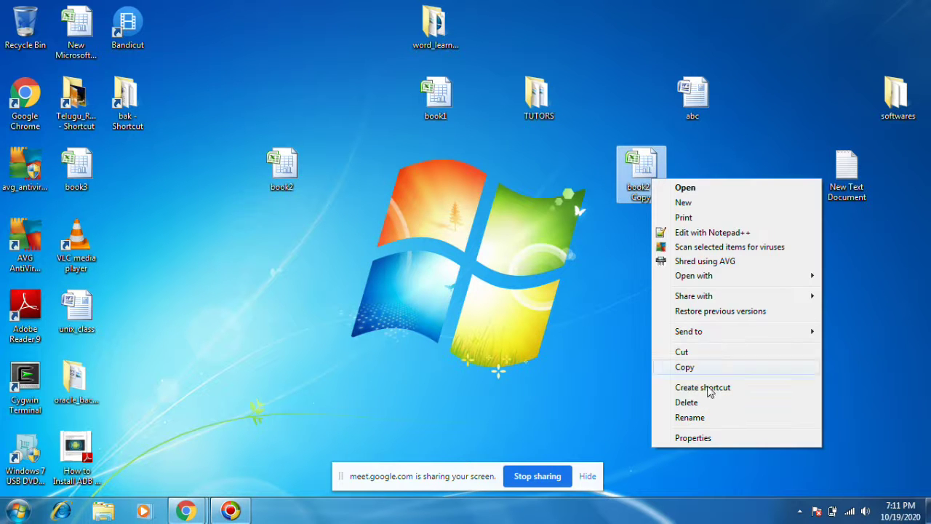
left_click(694, 417)
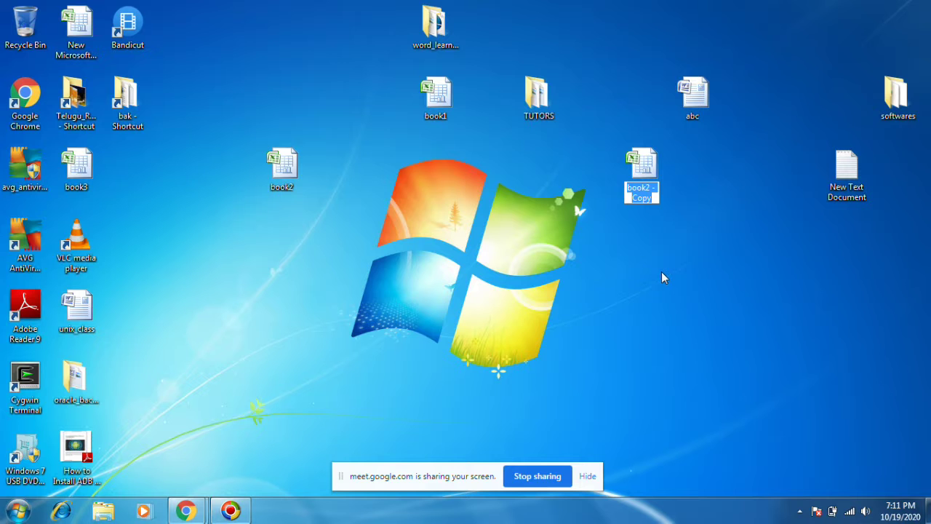
type("a")
key("Return")
key("b")
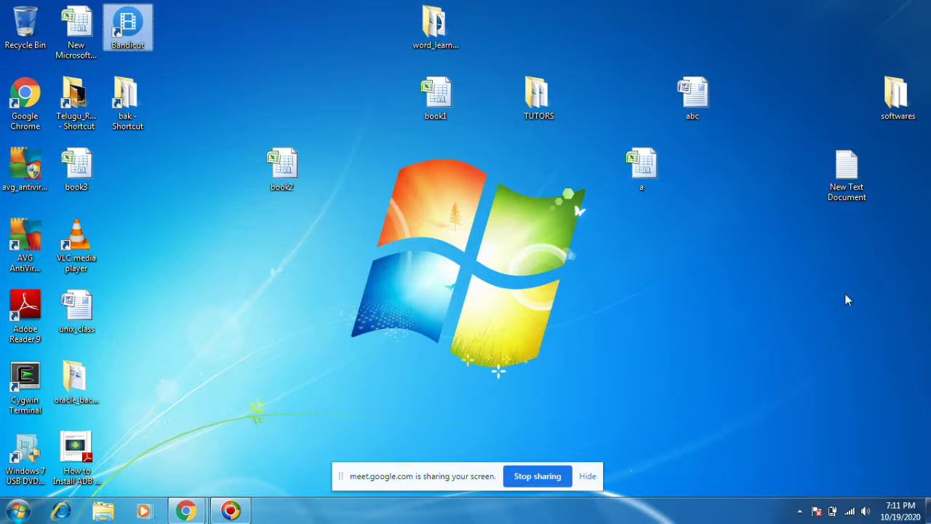
right_click(645, 164)
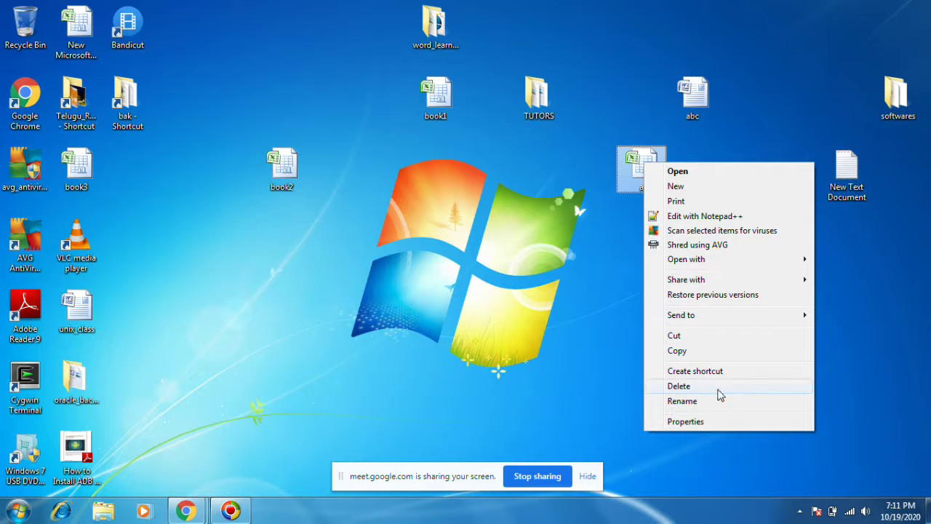
left_click(706, 400)
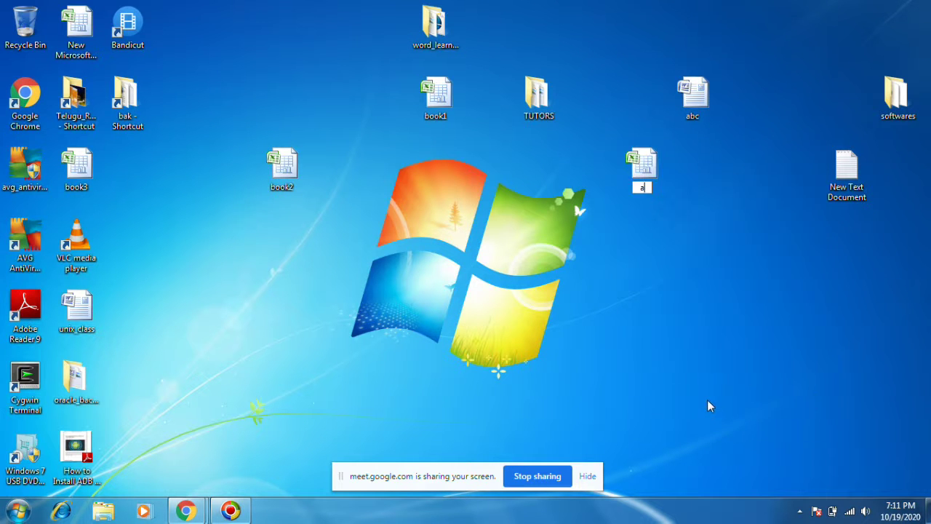
type("abcd")
key("Return")
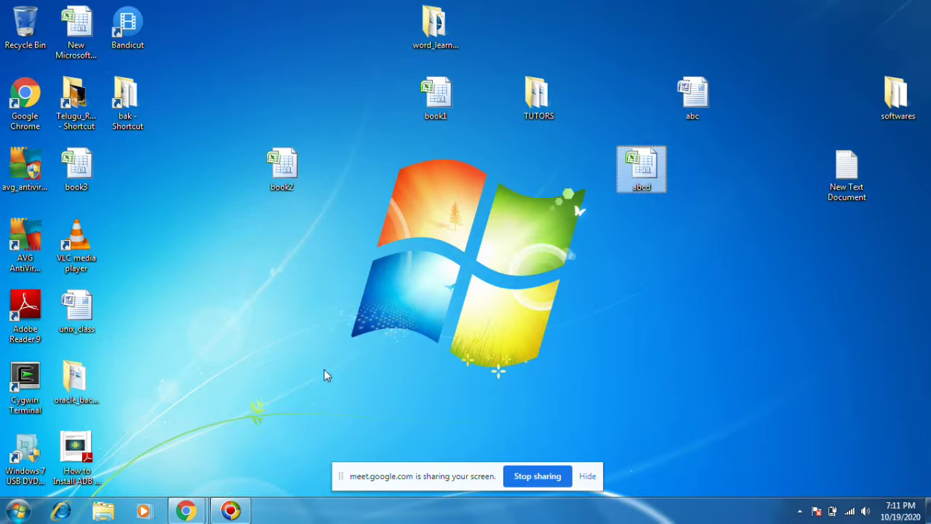
left_click(230, 510)
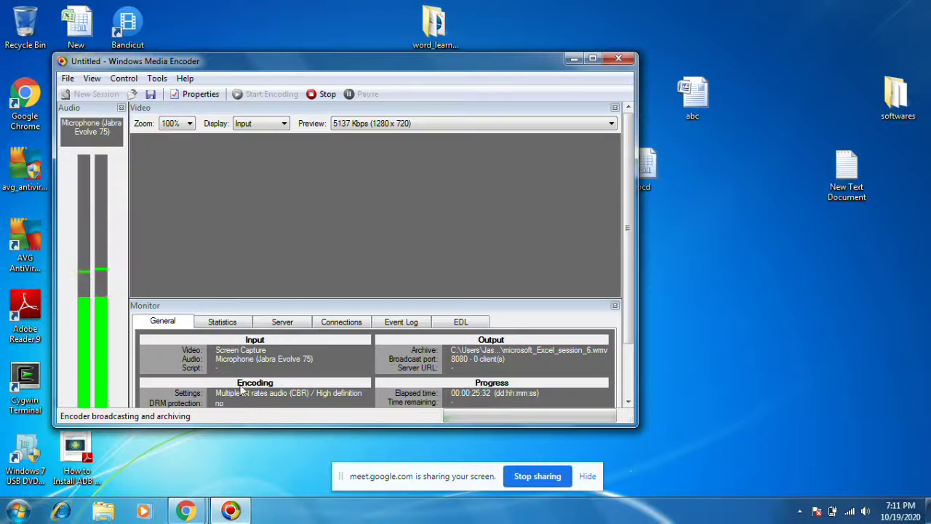